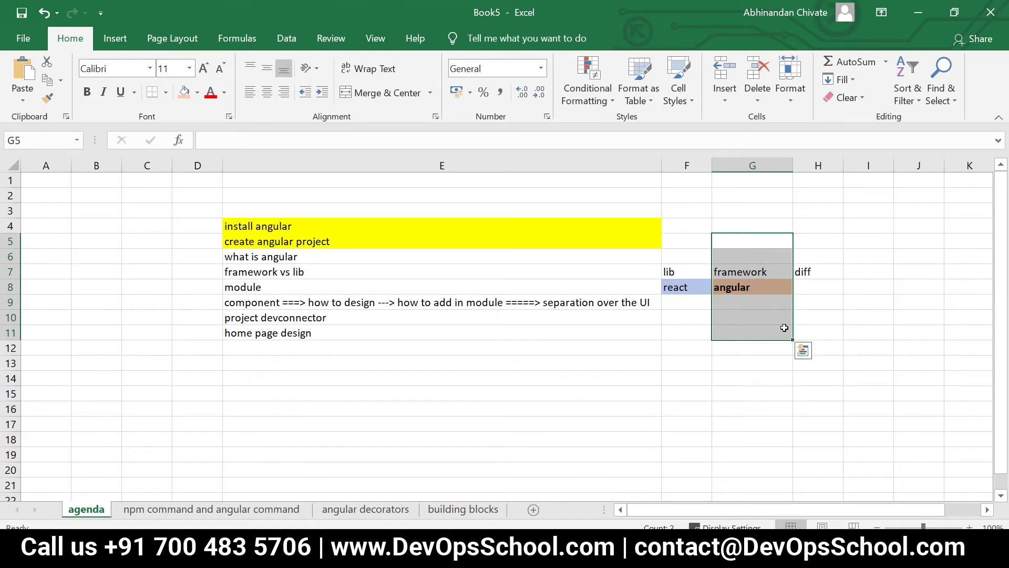
Enter 'lazy loading of ur modules' in G9, beneath the angular entry
{"action": "left_click", "coordinate": [784, 327]}
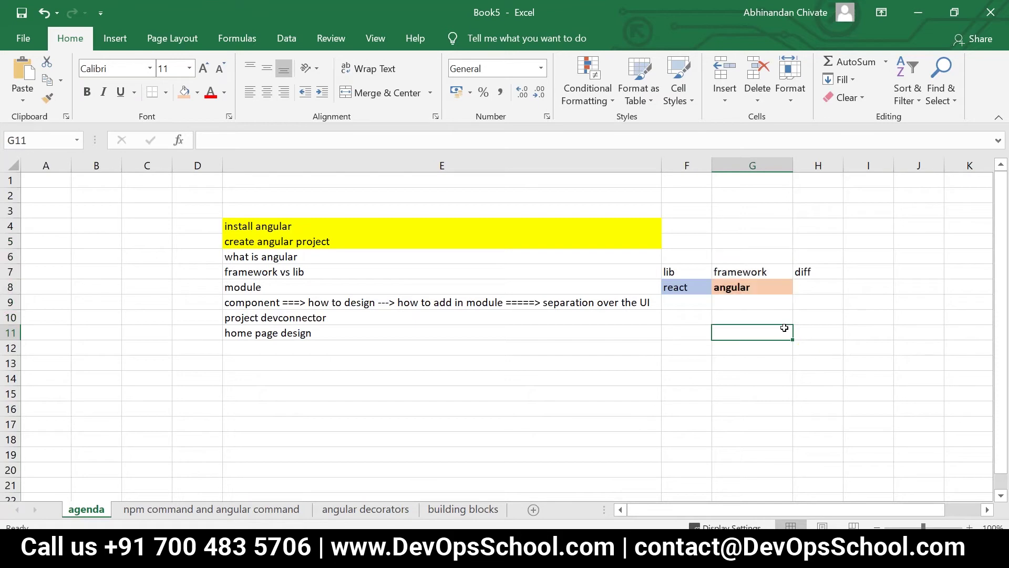
{"action": "left_click", "coordinate": [257, 289]}
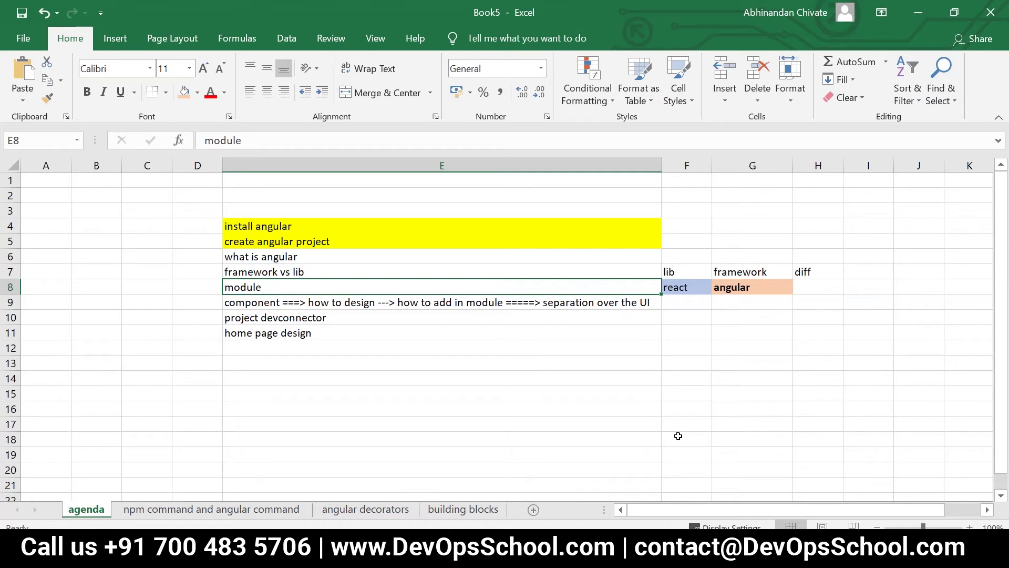
{"action": "left_click", "coordinate": [690, 289]}
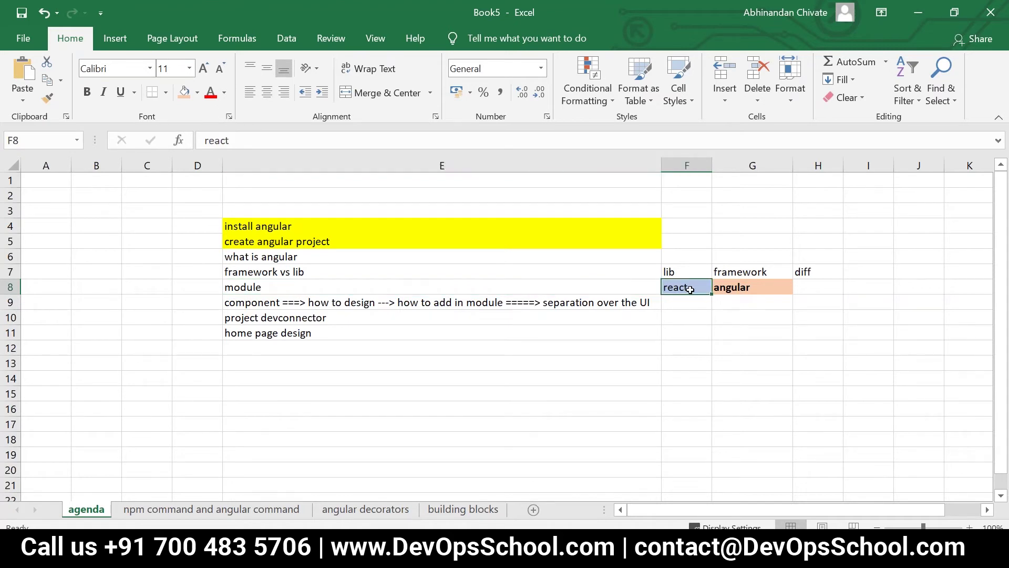
{"action": "left_click", "coordinate": [690, 268]}
{"action": "left_click", "coordinate": [775, 282]}
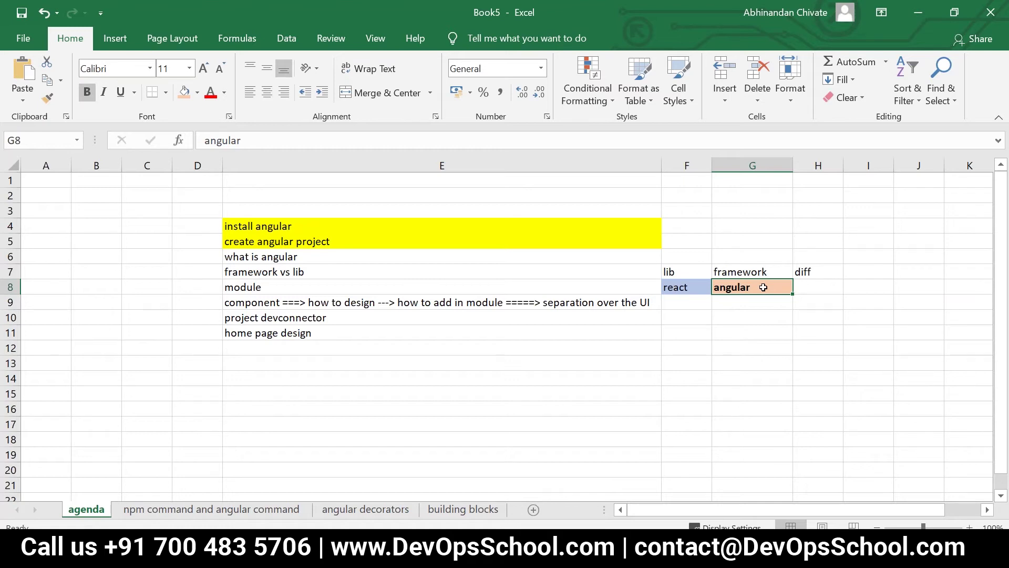
{"action": "key", "text": "Return"}
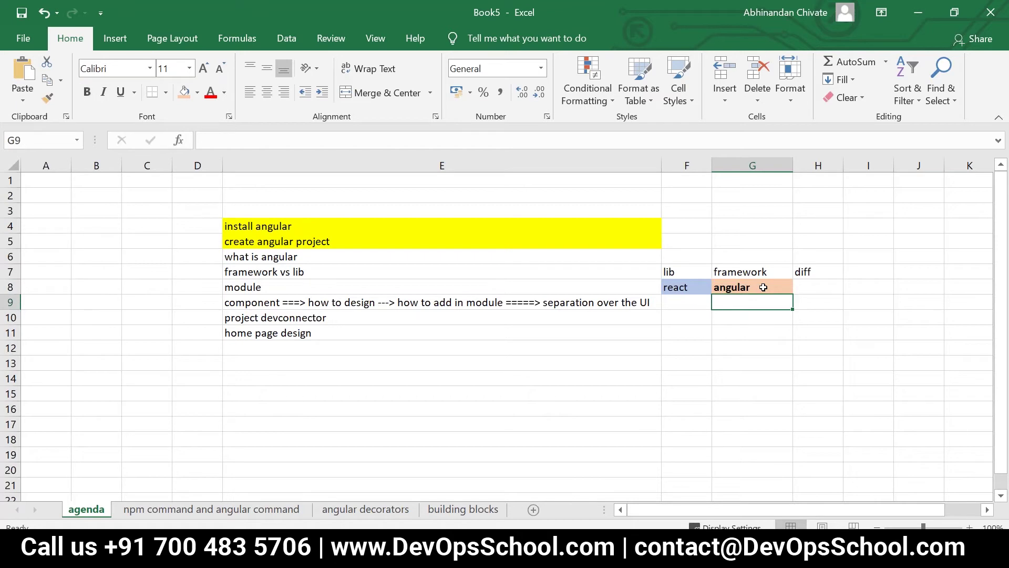
{"action": "type", "text": "lazy loading of ur modules"}
{"action": "key", "text": "Return"}
{"action": "key", "text": "Up"}
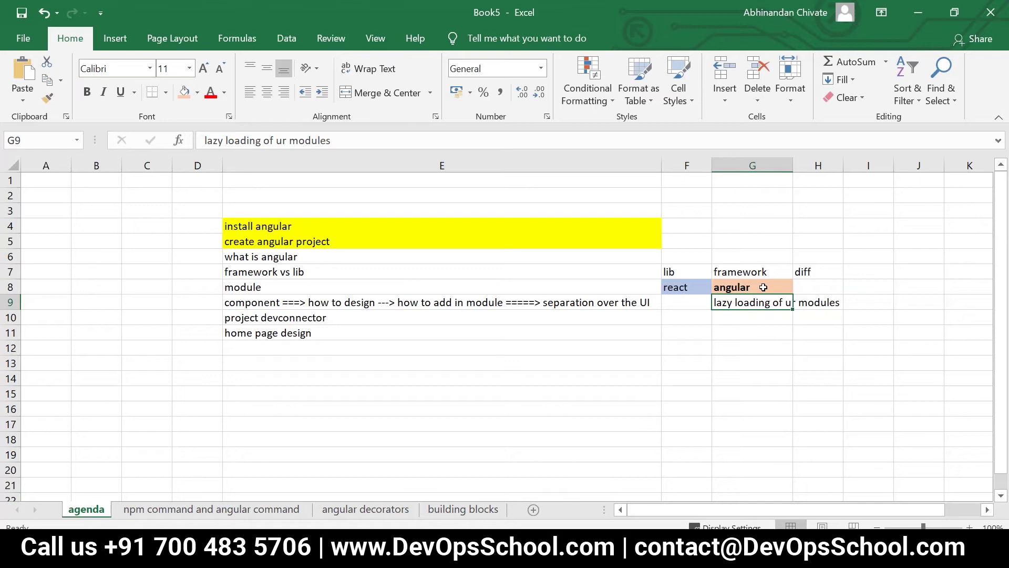
Review the framework notes in G6:G10, then move to an empty cell below the agenda
{"action": "left_click_drag", "start_coordinate": [738, 257], "coordinate": [766, 326]}
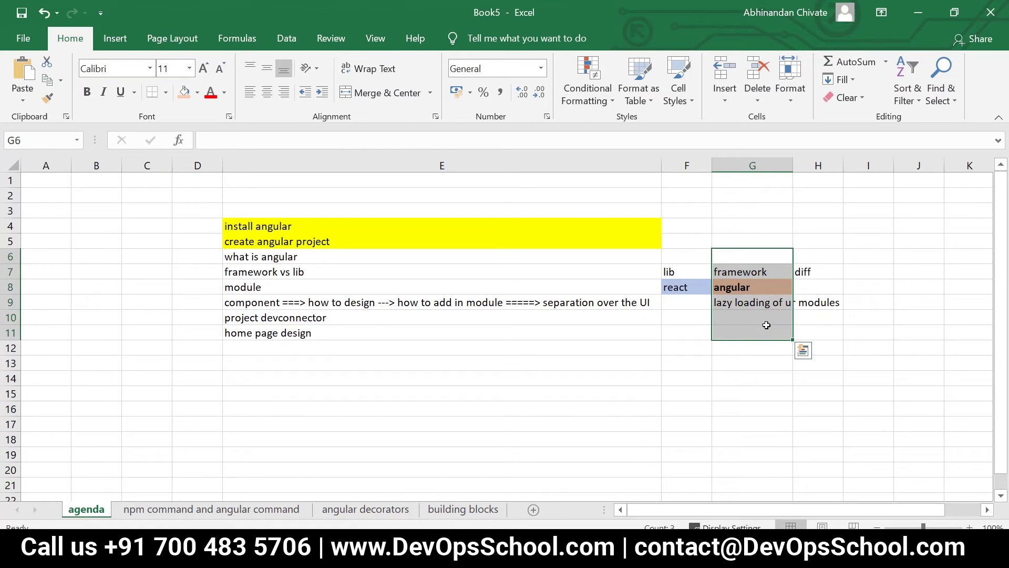
{"action": "left_click", "coordinate": [484, 376]}
{"action": "left_click", "coordinate": [387, 338]}
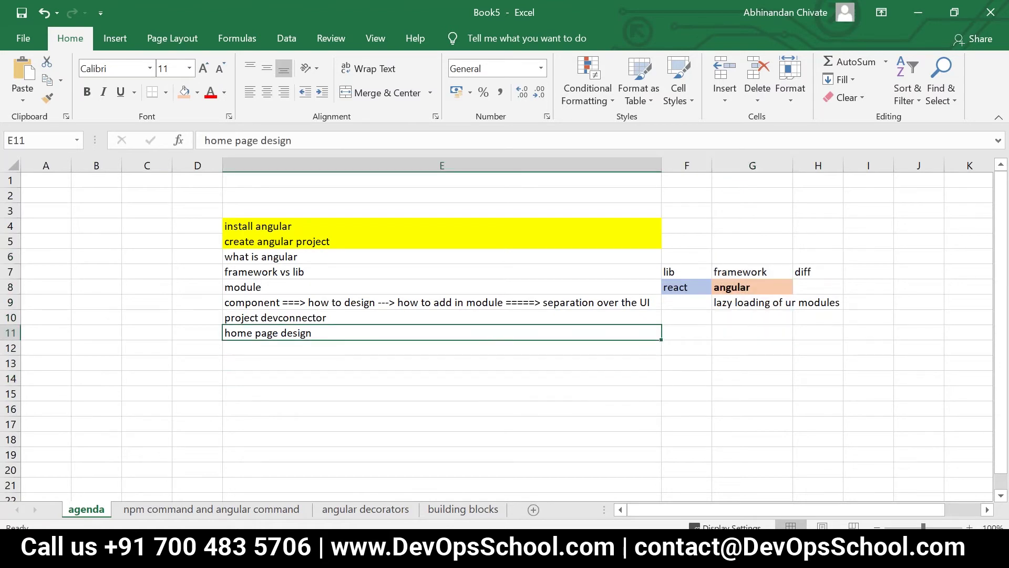
{"action": "left_click", "coordinate": [375, 366]}
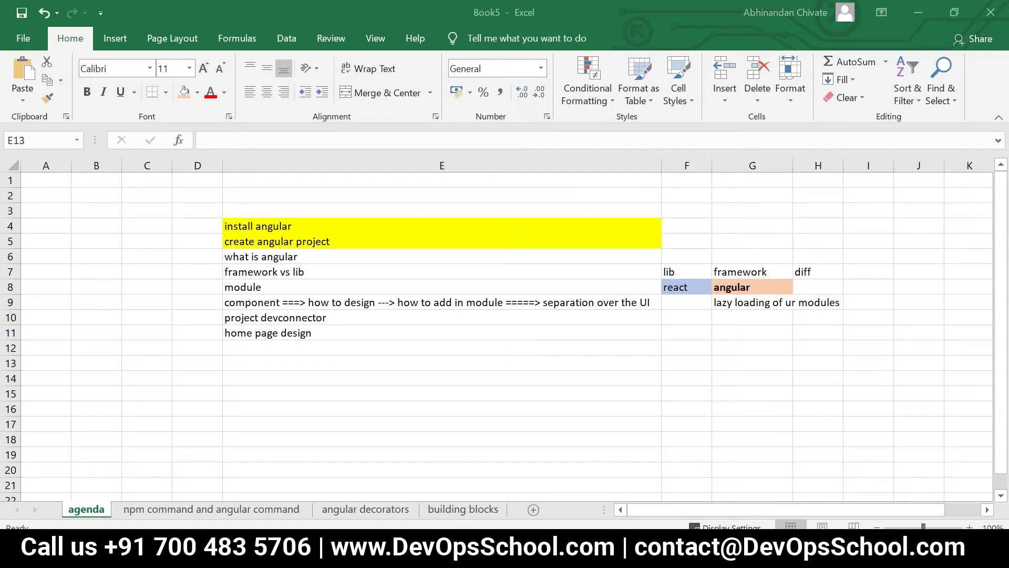
Switch to the browser and load diagrams.net in a new tab
{"action": "key", "text": "alt+Tab"}
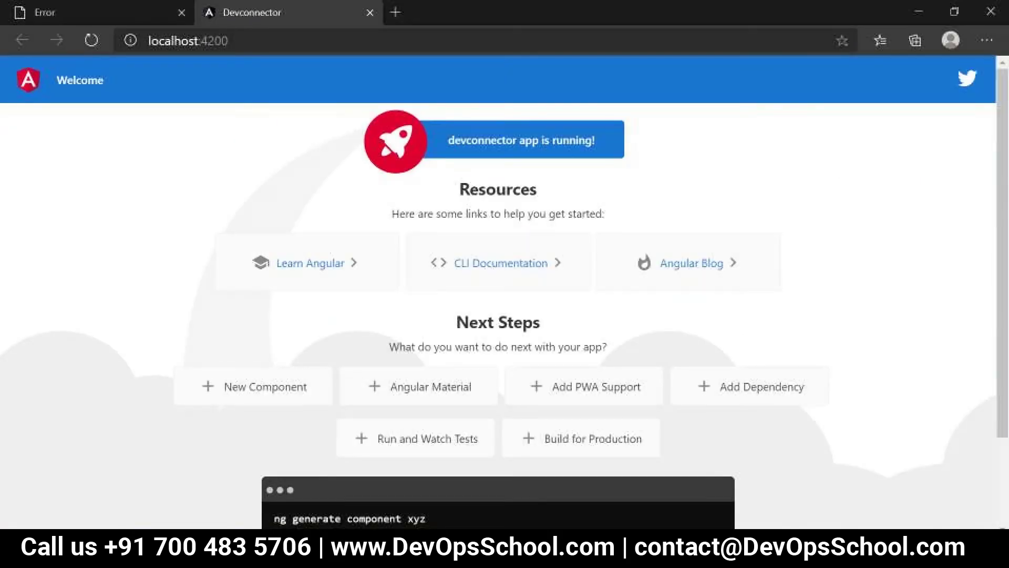
{"action": "left_click", "coordinate": [390, 17]}
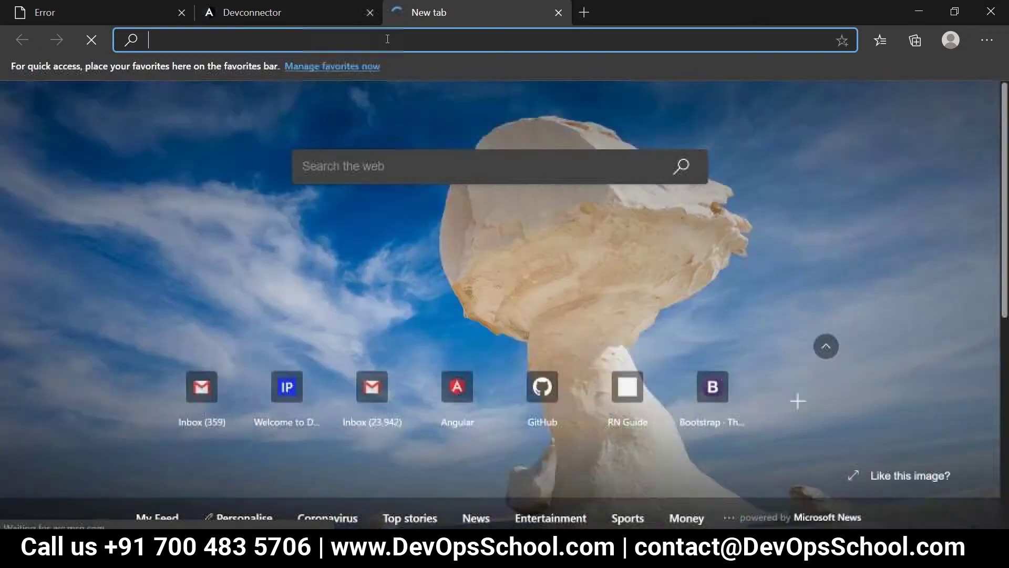
{"action": "type", "text": "dr"}
{"action": "key", "text": "Return"}
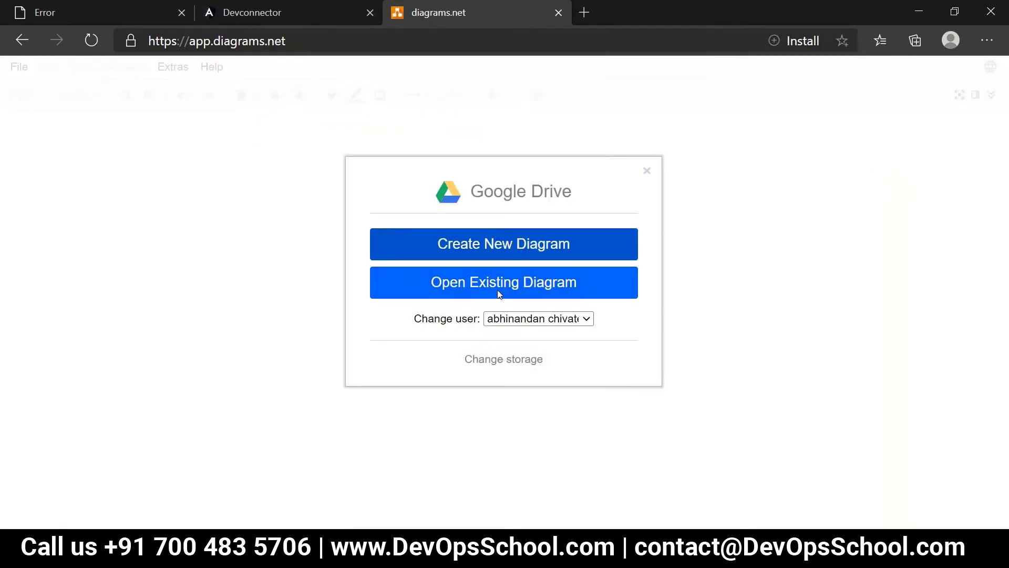
Choose the other Google account and start a new untitled diagram
{"action": "left_click", "coordinate": [512, 319]}
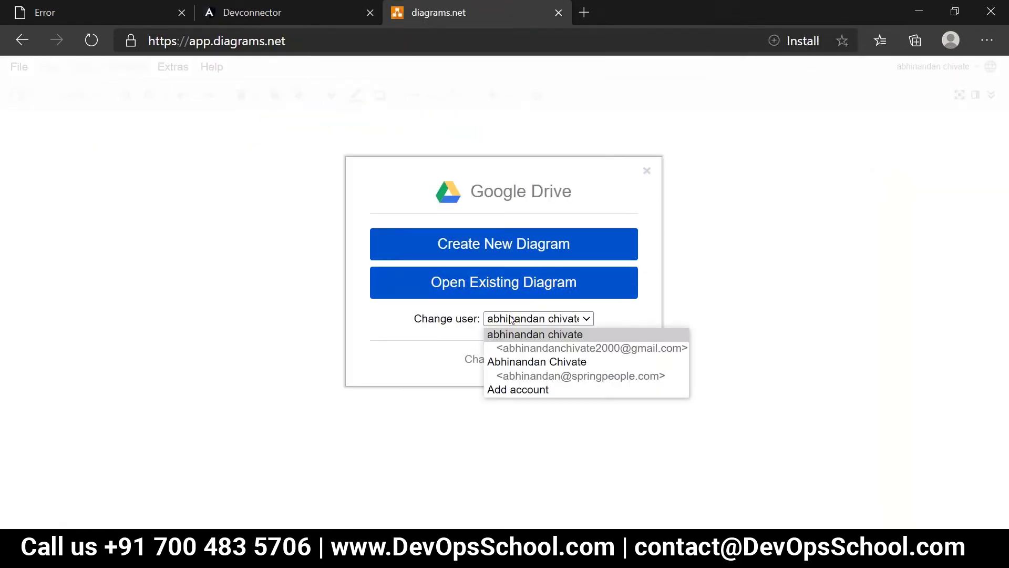
{"action": "left_click", "coordinate": [508, 362]}
{"action": "left_click", "coordinate": [484, 253]}
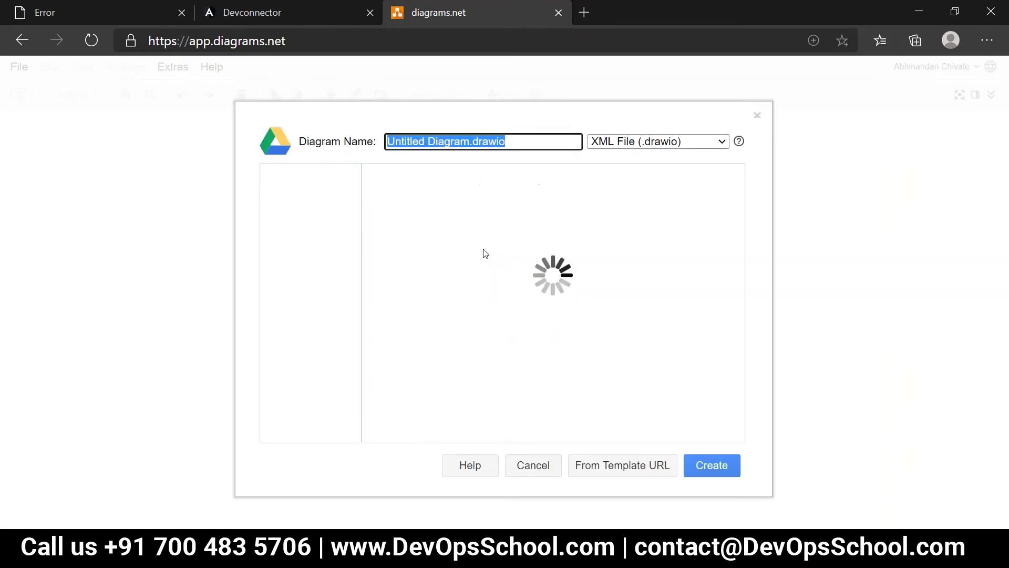
{"action": "key", "text": "Return"}
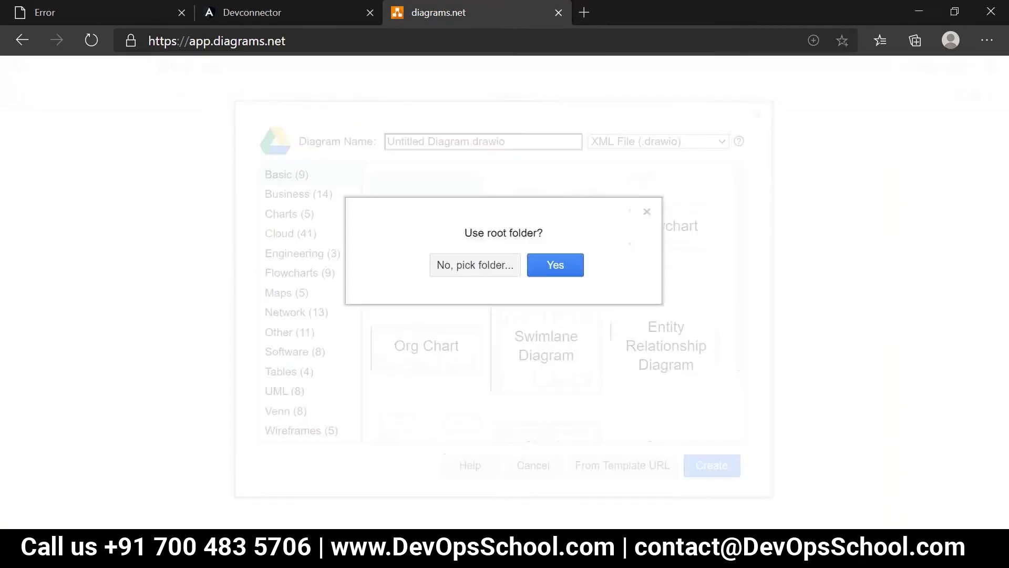
Decline the root folder and look inside the Fidility folder
{"action": "left_click", "coordinate": [471, 265]}
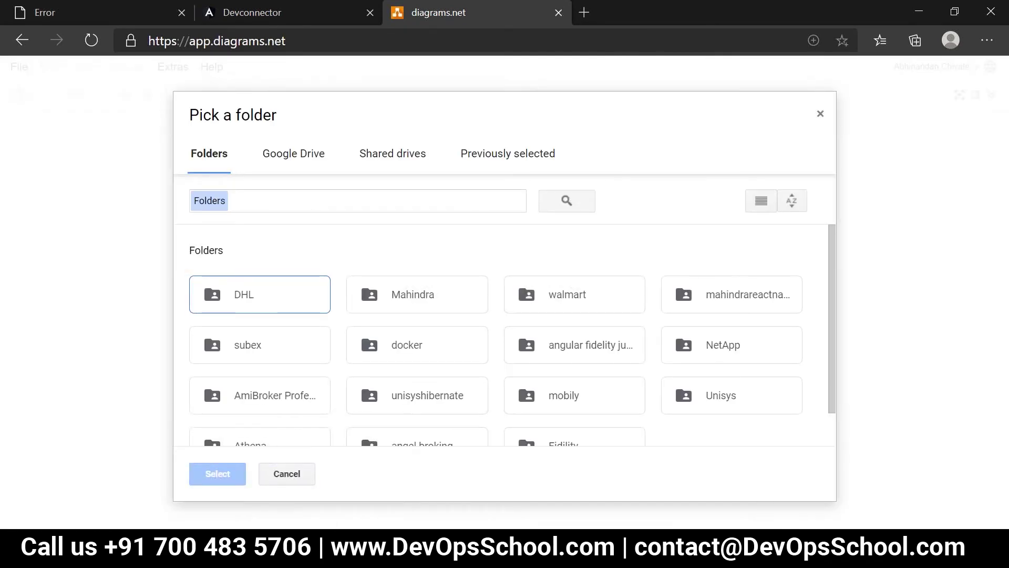
{"action": "scroll", "coordinate": [584, 351], "scroll_direction": "down", "scroll_amount": 1}
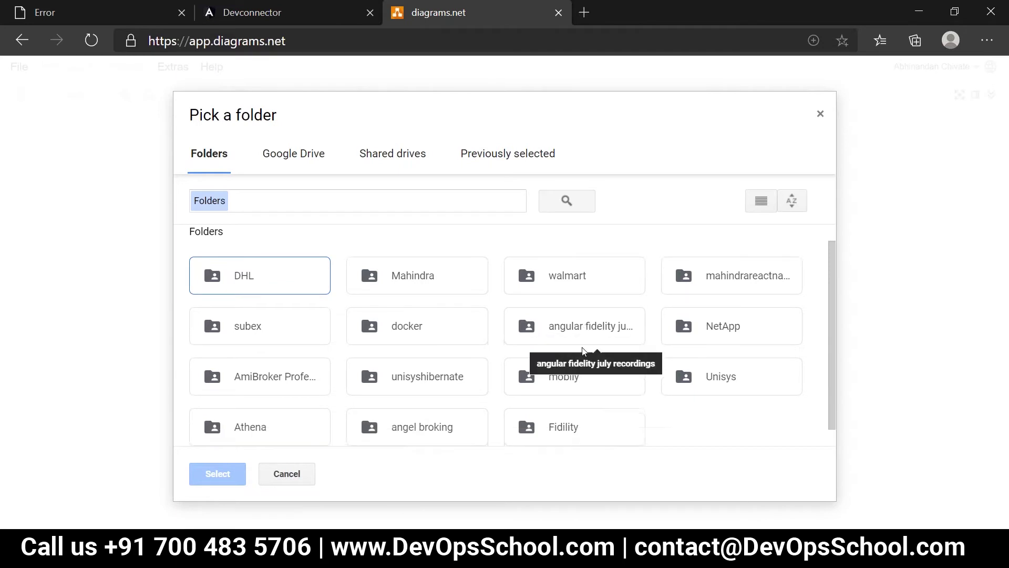
{"action": "scroll", "coordinate": [583, 351], "scroll_direction": "down", "scroll_amount": 1}
{"action": "double_click", "coordinate": [560, 411]}
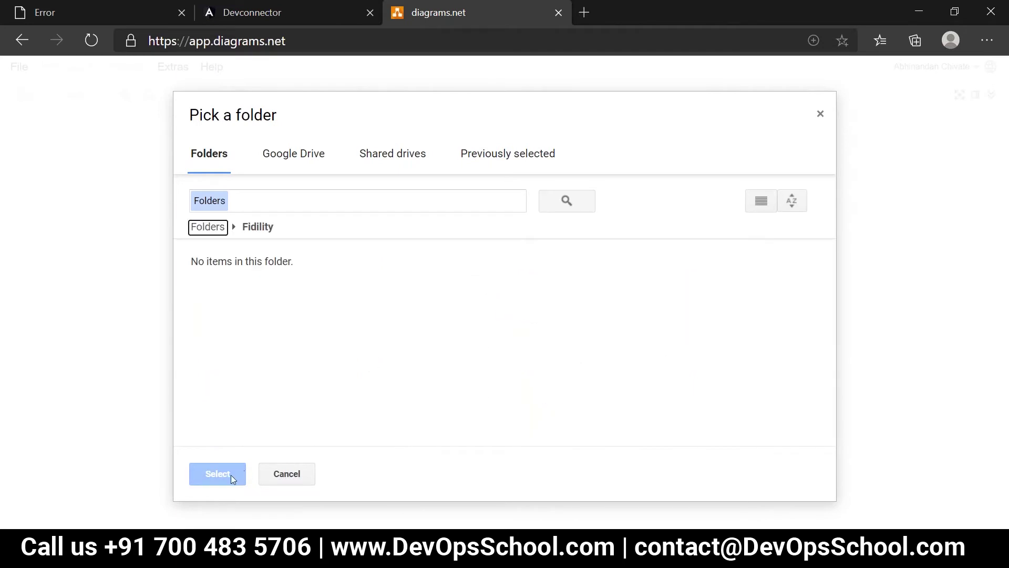
{"action": "left_click", "coordinate": [253, 229]}
Select 'angular fidelity july recordings' from all Google Drive folders and confirm it
{"action": "left_click", "coordinate": [290, 167]}
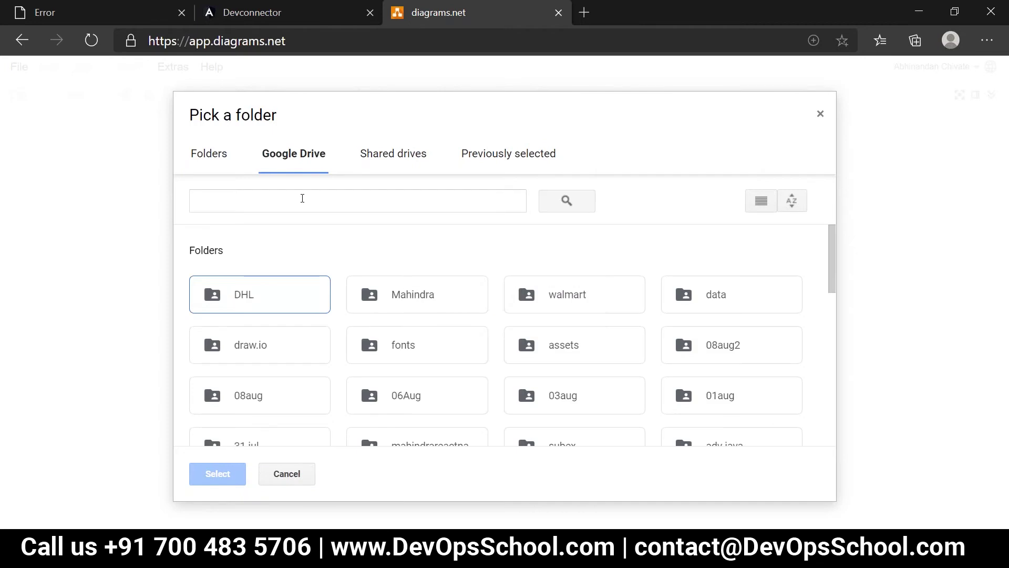
{"action": "scroll", "coordinate": [618, 344], "scroll_direction": "down", "scroll_amount": 5}
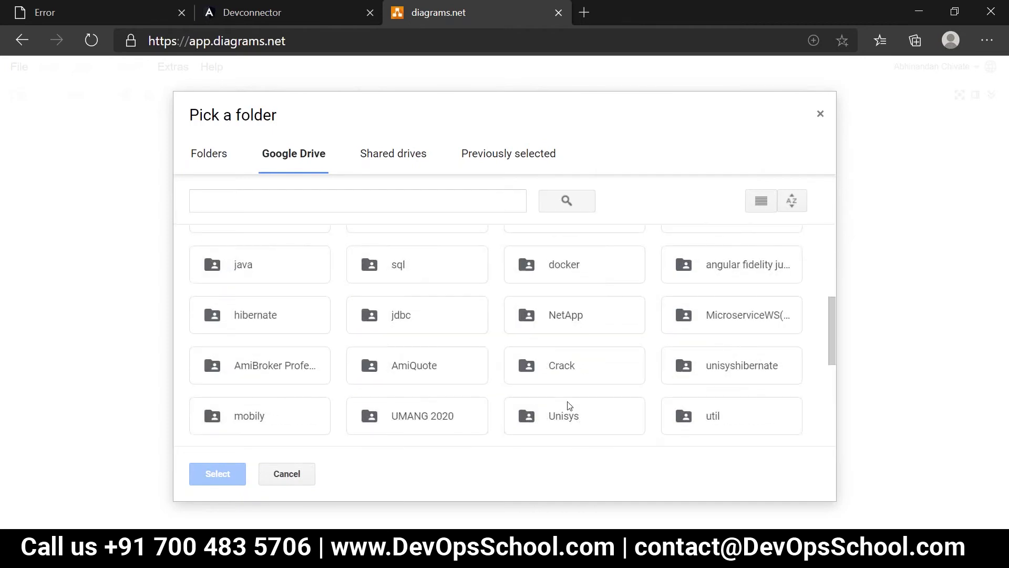
{"action": "scroll", "coordinate": [566, 405], "scroll_direction": "down", "scroll_amount": 5}
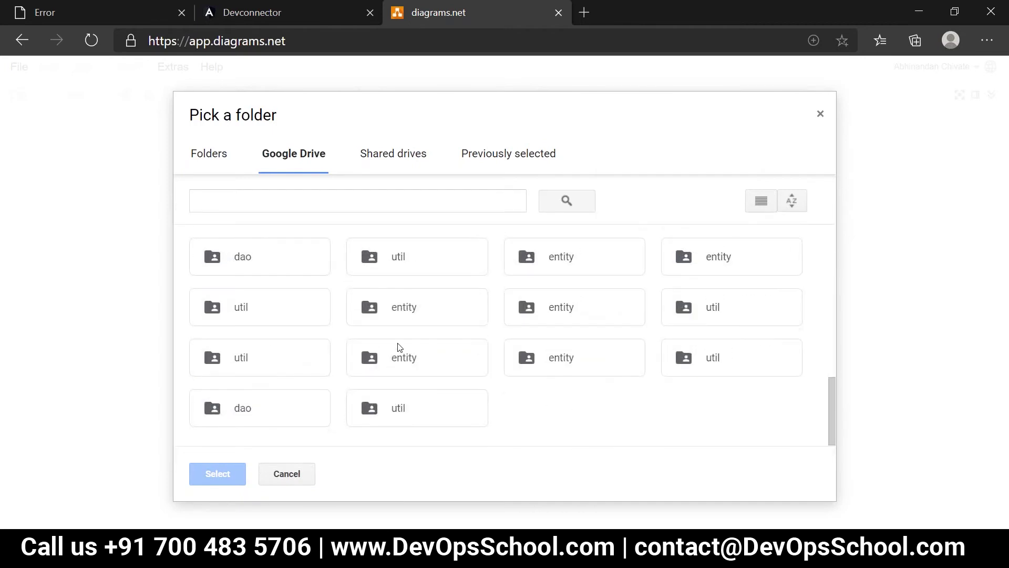
{"action": "scroll", "coordinate": [508, 376], "scroll_direction": "up", "scroll_amount": 3}
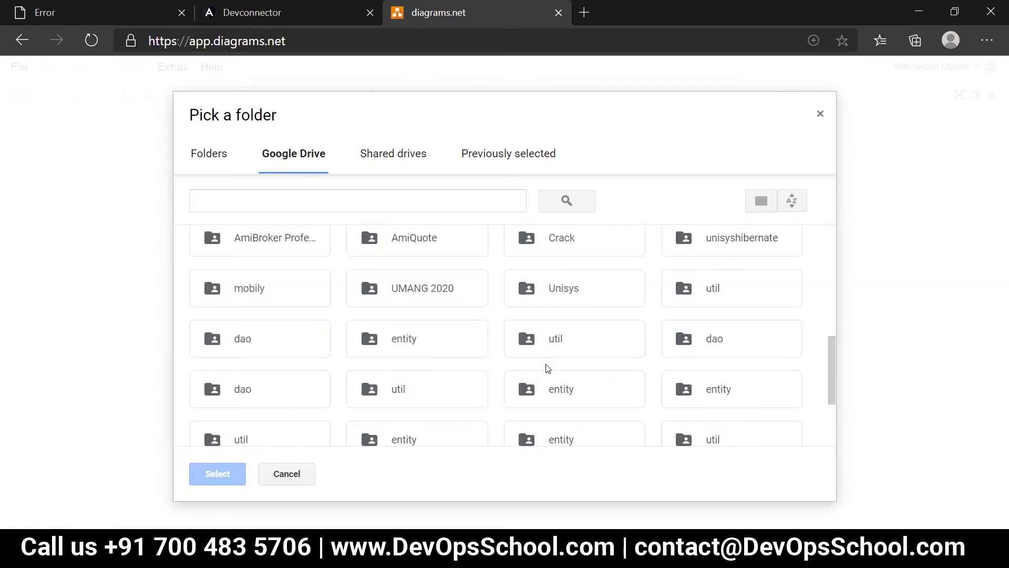
{"action": "scroll", "coordinate": [546, 367], "scroll_direction": "up", "scroll_amount": 2}
{"action": "scroll", "coordinate": [546, 368], "scroll_direction": "up", "scroll_amount": 2}
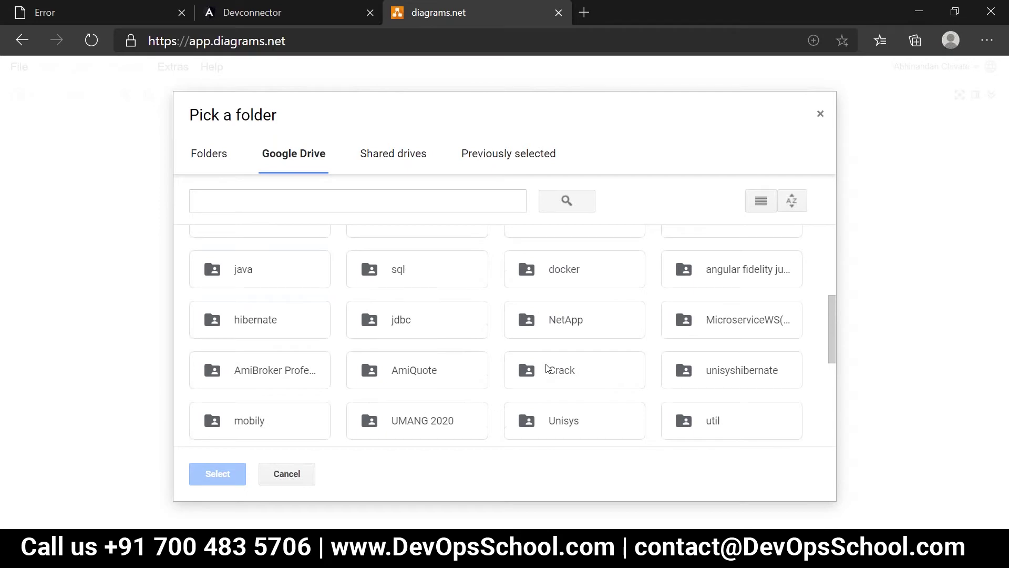
{"action": "scroll", "coordinate": [547, 367], "scroll_direction": "up", "scroll_amount": 2}
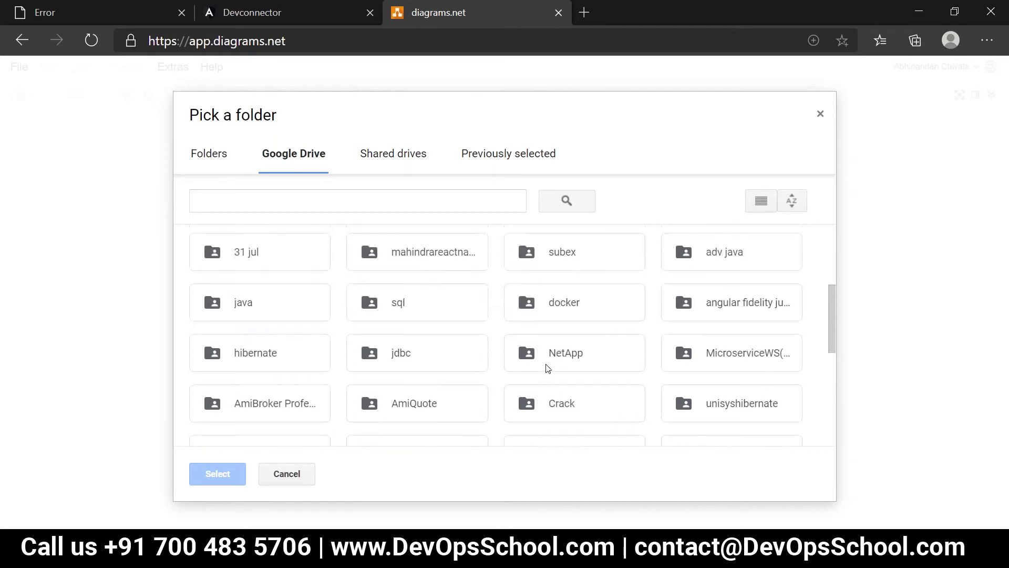
{"action": "left_click", "coordinate": [726, 339]}
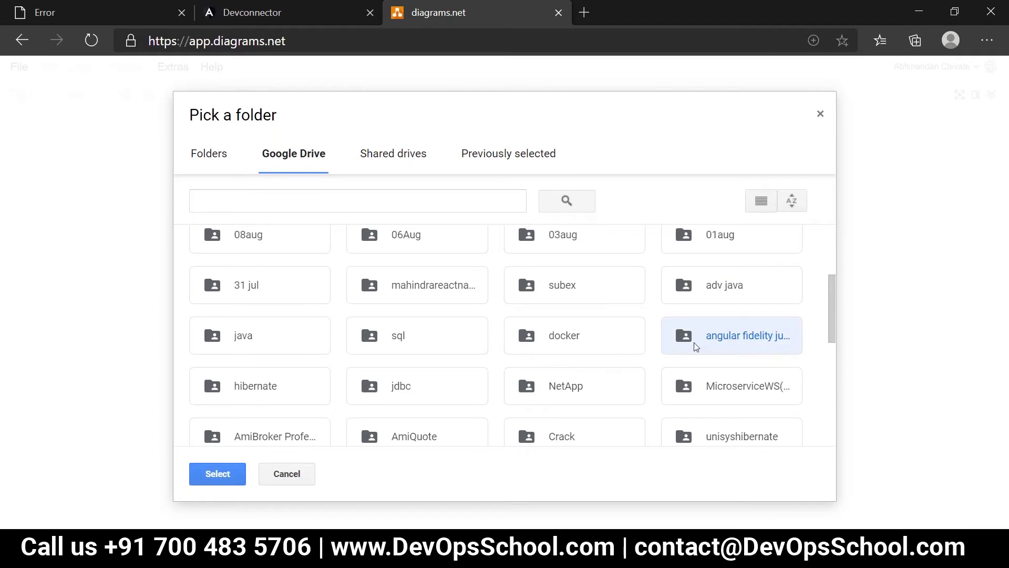
{"action": "left_click", "coordinate": [216, 475]}
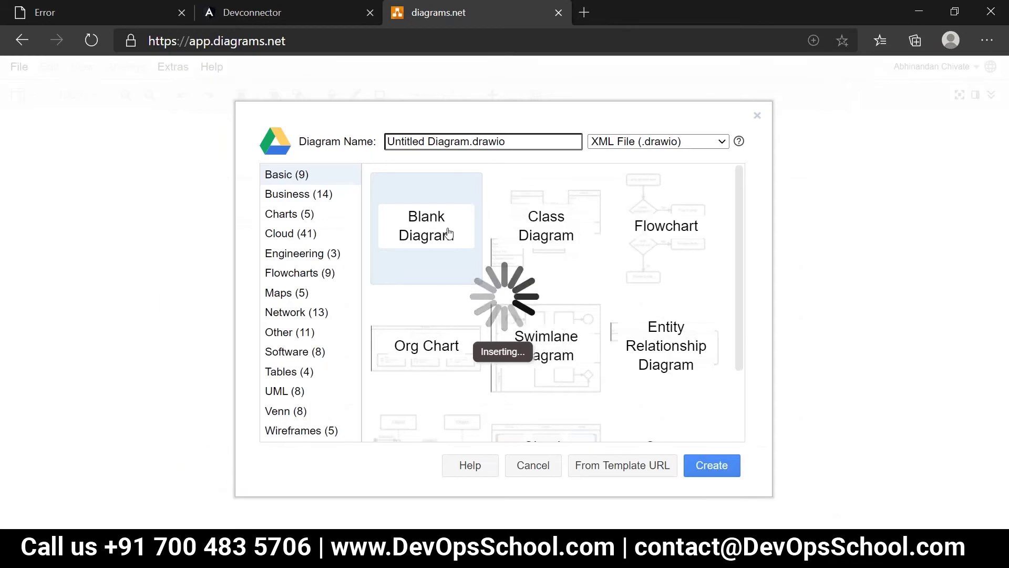
Use File > Rename to name the diagram 'septAngular'
{"action": "left_click", "coordinate": [444, 143]}
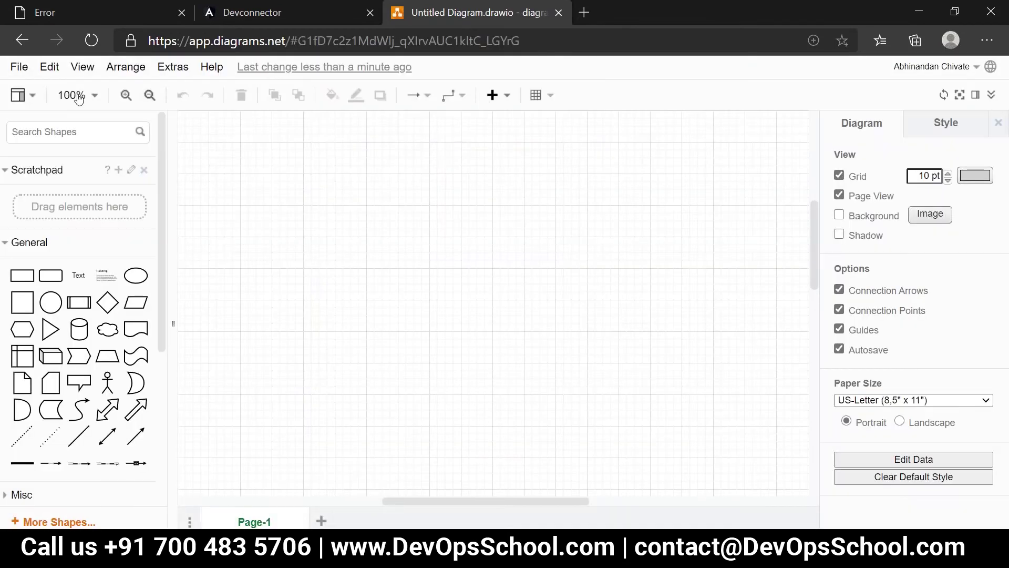
{"action": "left_click", "coordinate": [11, 69]}
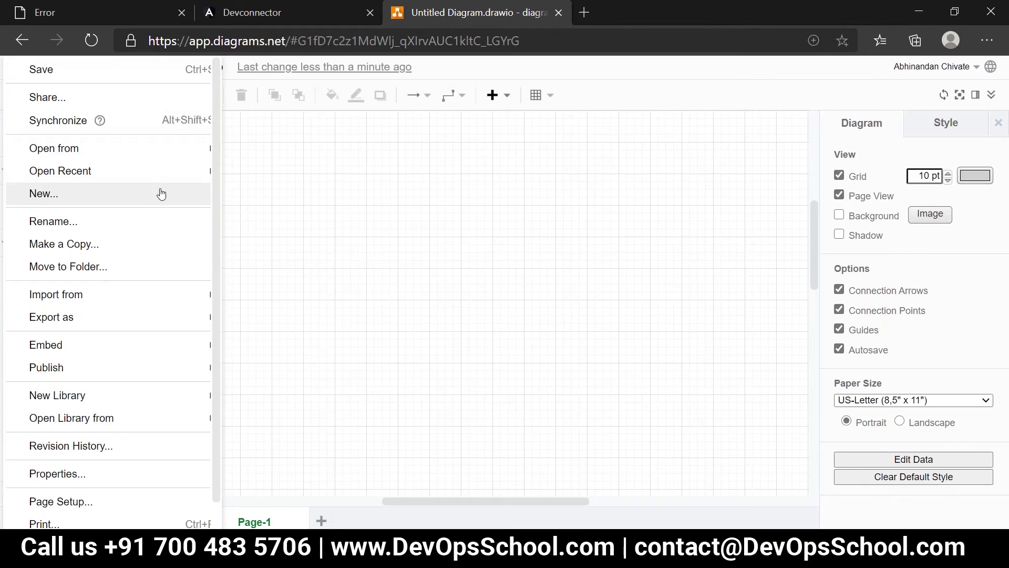
{"action": "left_click", "coordinate": [170, 222]}
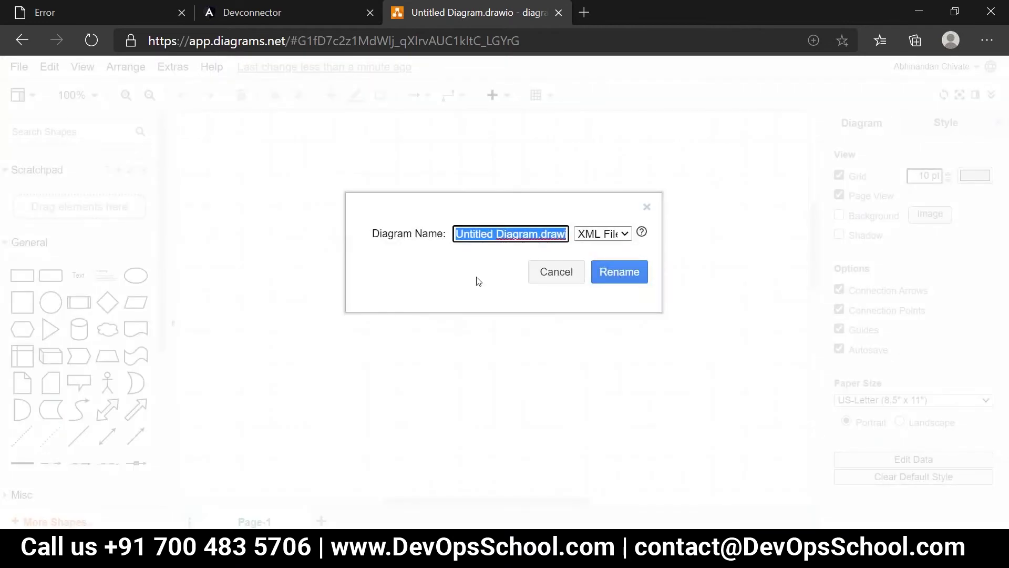
{"action": "key", "text": "BackSpace"}
{"action": "type", "text": "septAngular"}
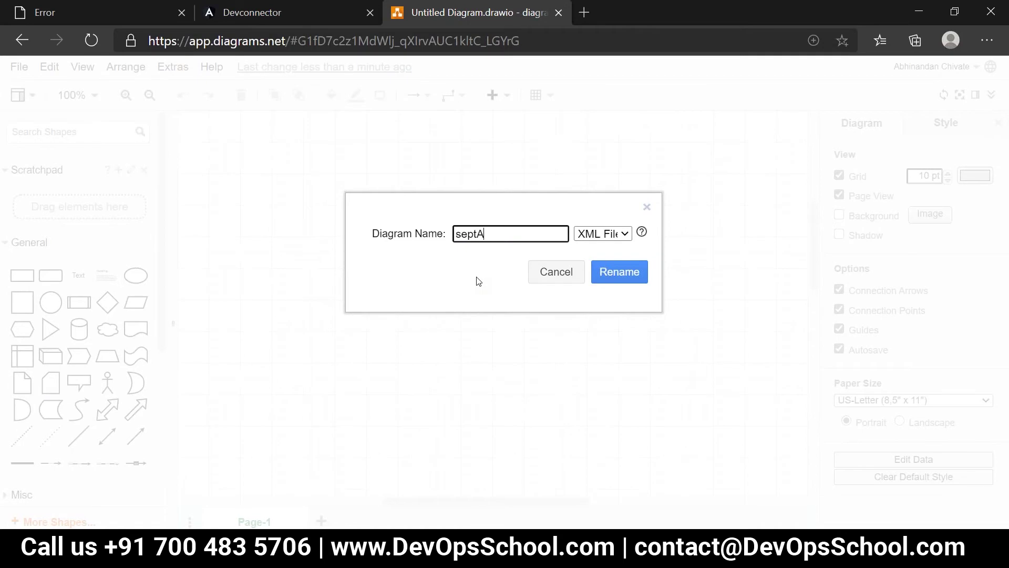
{"action": "key", "text": "Return"}
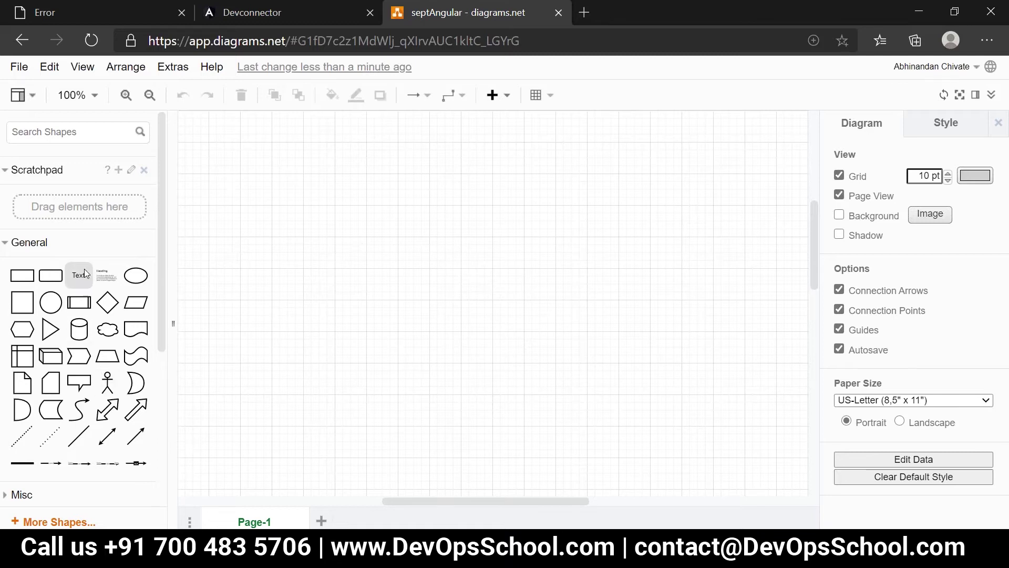
Add a rounded rectangle and stretch it into a tall page outline
{"action": "mouse_move", "coordinate": [48, 288]}
{"action": "left_click", "coordinate": [48, 289]}
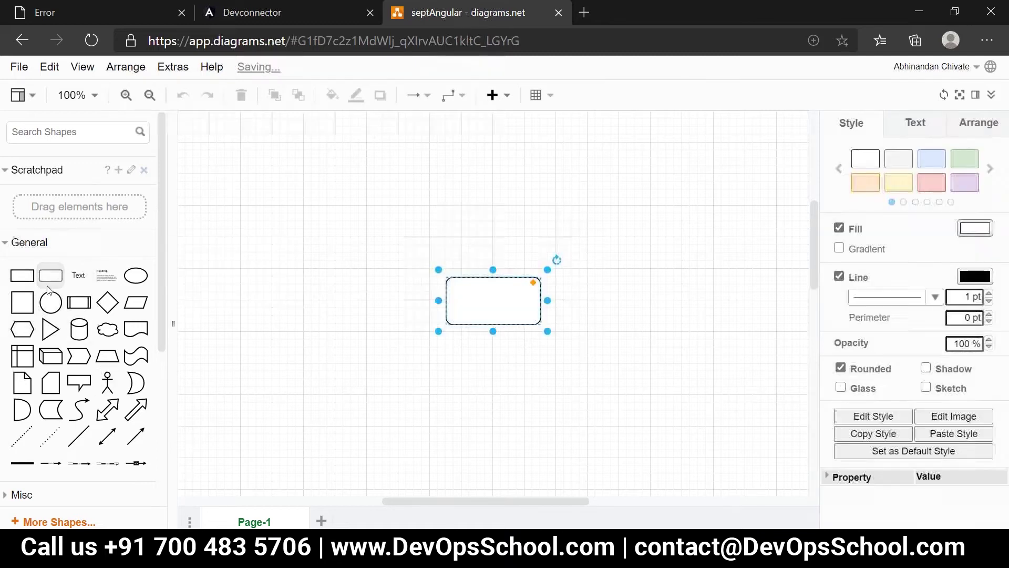
{"action": "left_click_drag", "start_coordinate": [509, 312], "coordinate": [682, 466]}
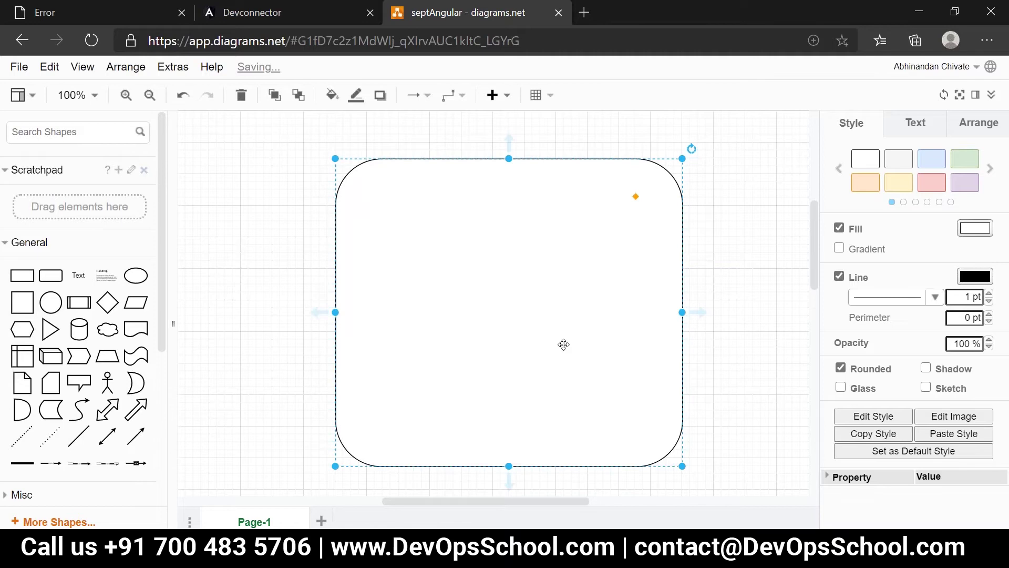
{"action": "scroll", "coordinate": [525, 368], "scroll_direction": "down", "scroll_amount": 2}
{"action": "left_click_drag", "start_coordinate": [508, 408], "coordinate": [520, 484]}
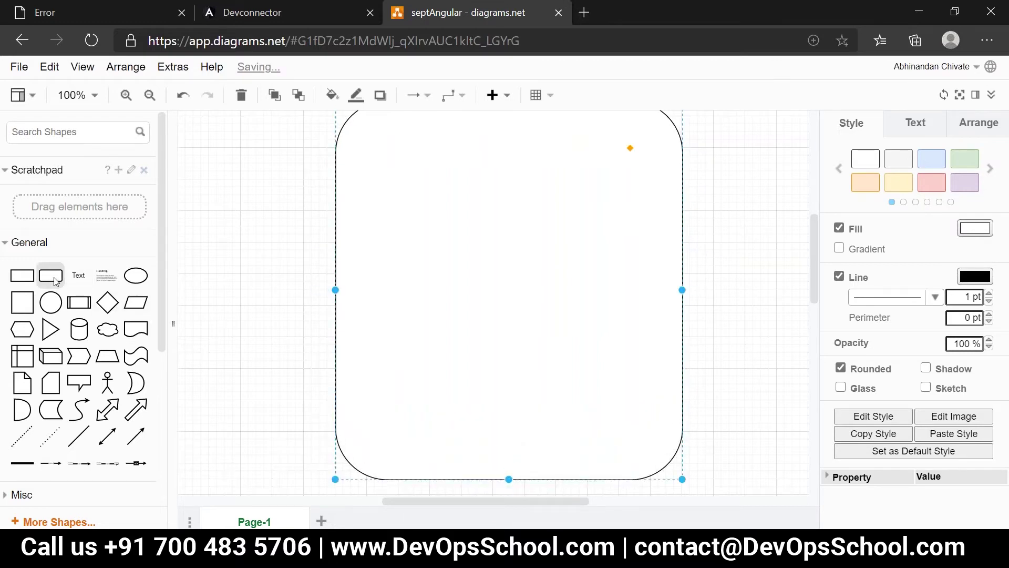
Place a small rounded box about 110 high at the top, and duplicate it into three aligned boxes
{"action": "left_click", "coordinate": [56, 281]}
{"action": "left_click_drag", "start_coordinate": [494, 295], "coordinate": [635, 199]}
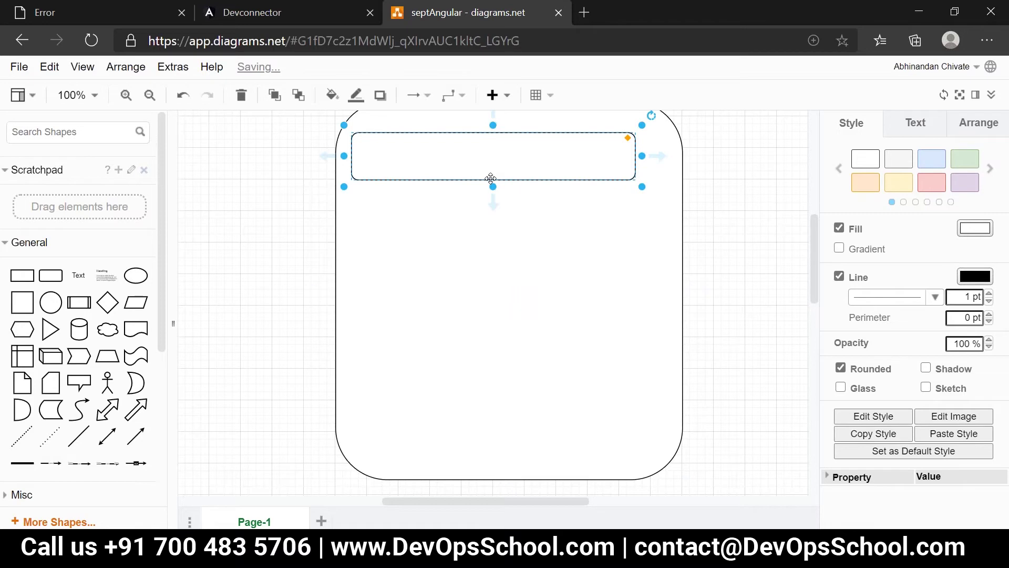
{"action": "left_click_drag", "start_coordinate": [493, 185], "coordinate": [494, 218]}
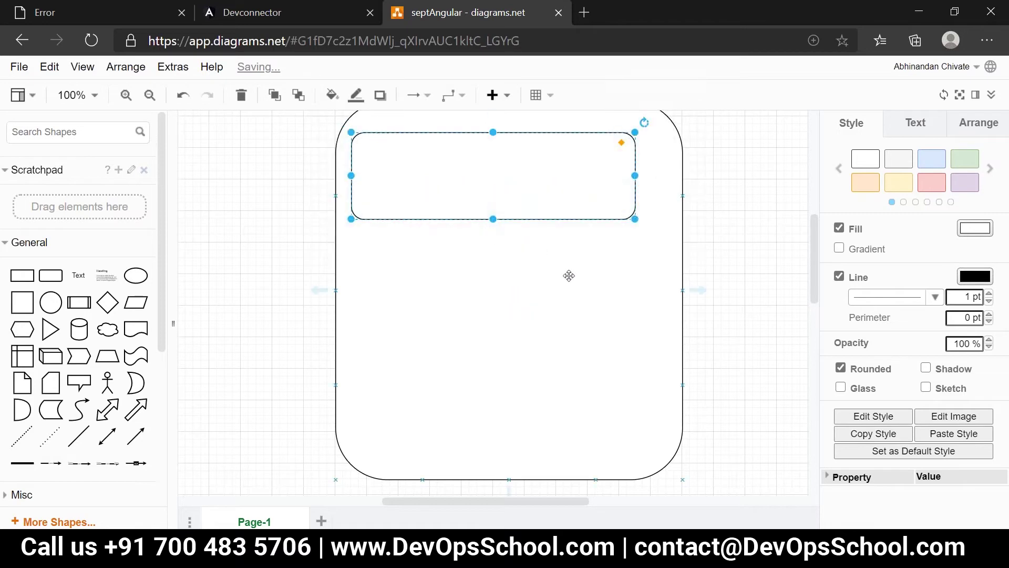
{"action": "key", "text": "ctrl+d"}
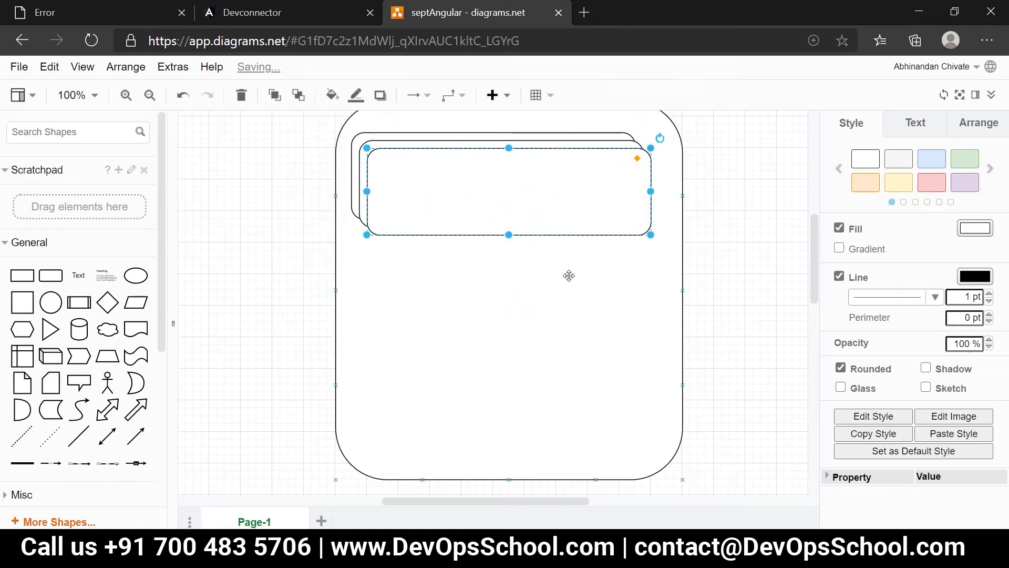
{"action": "left_click_drag", "start_coordinate": [543, 211], "coordinate": [536, 395]}
{"action": "left_click_drag", "start_coordinate": [515, 206], "coordinate": [507, 303]}
{"action": "left_click_drag", "start_coordinate": [500, 392], "coordinate": [492, 392]}
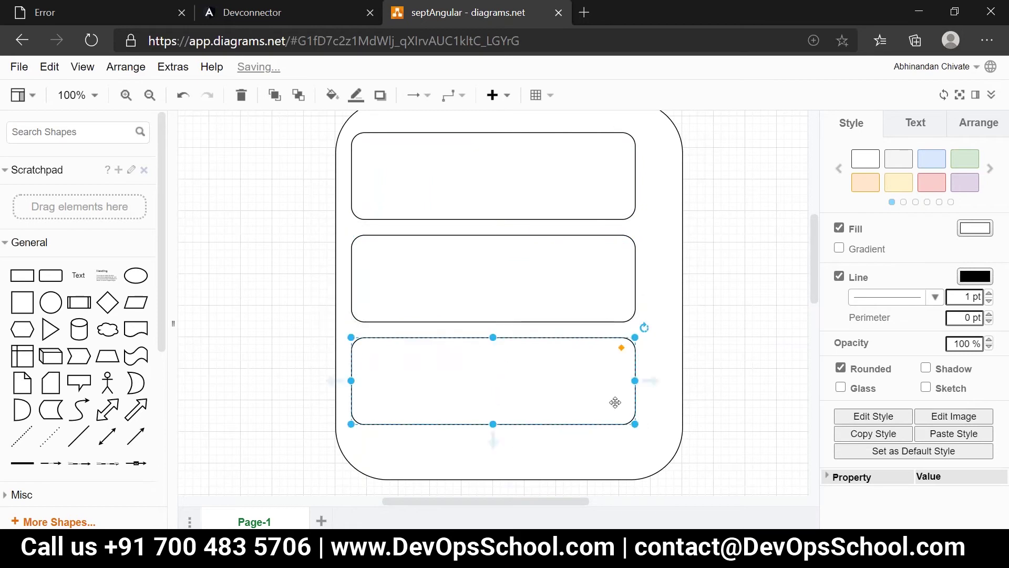
{"action": "left_click", "coordinate": [744, 404]}
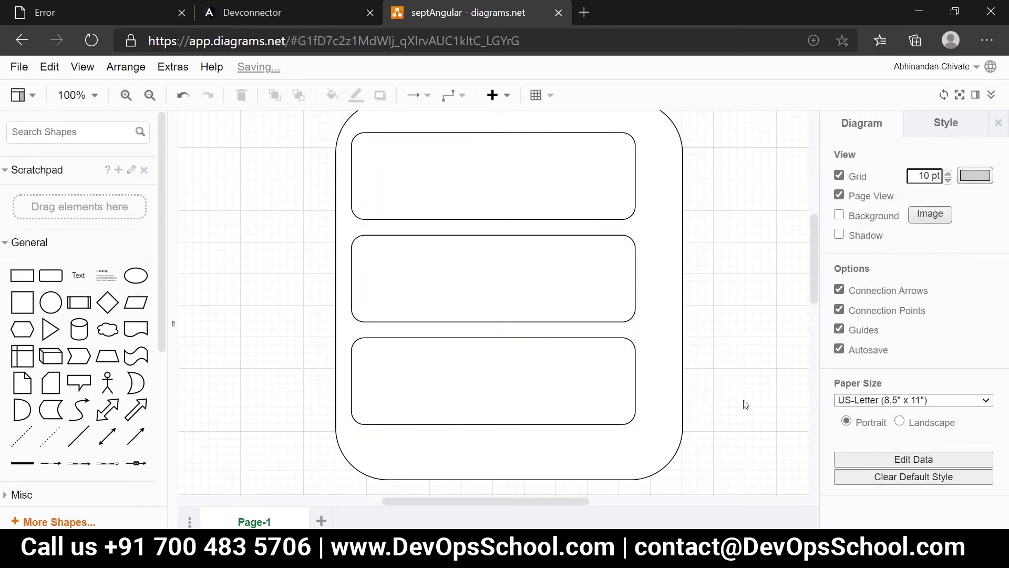
{"action": "scroll", "coordinate": [744, 404], "scroll_direction": "up", "scroll_amount": 2}
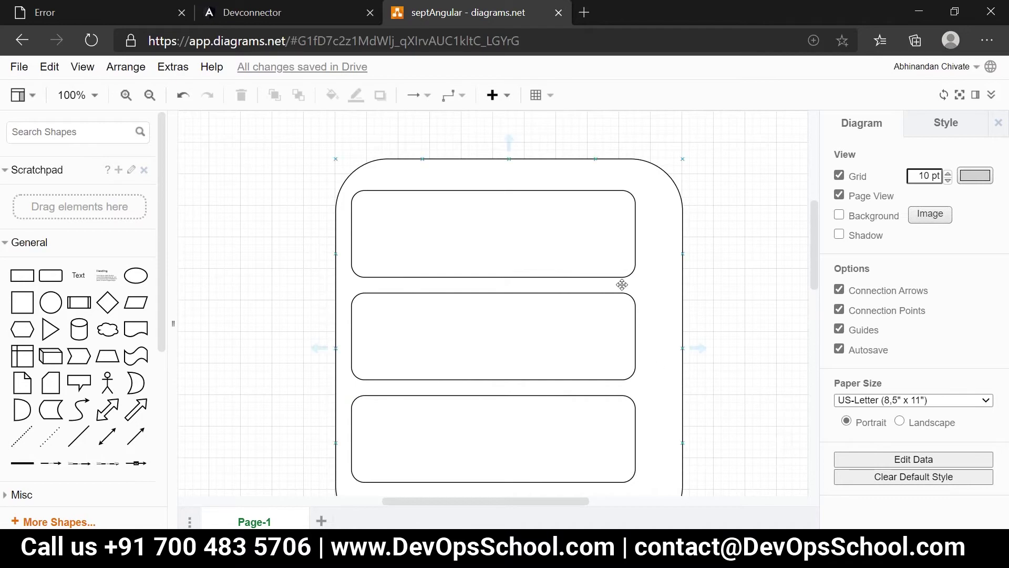
Type Header, Landing and Footer into the top, middle and bottom boxes
{"action": "left_click", "coordinate": [539, 245]}
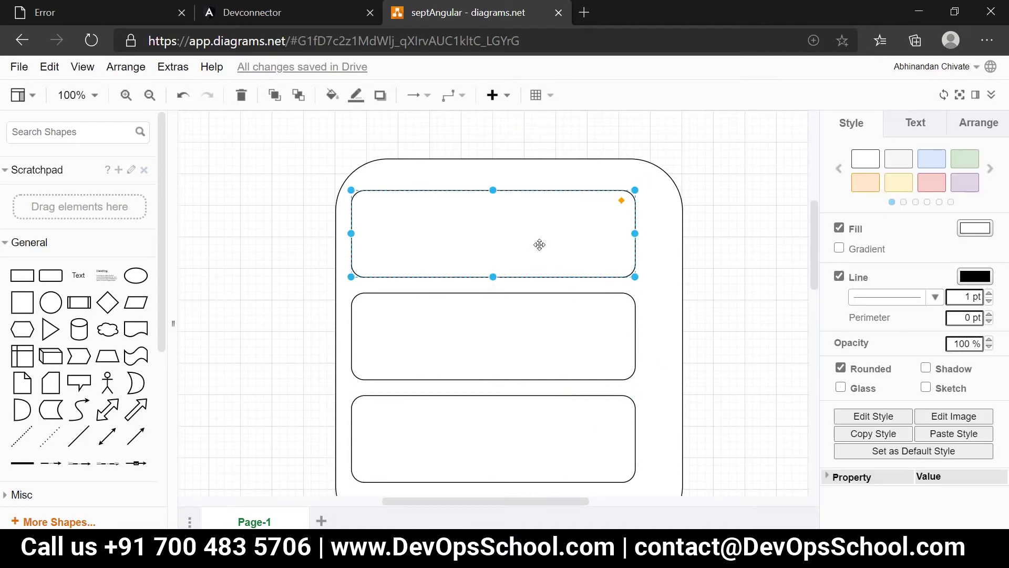
{"action": "type", "text": "Header"}
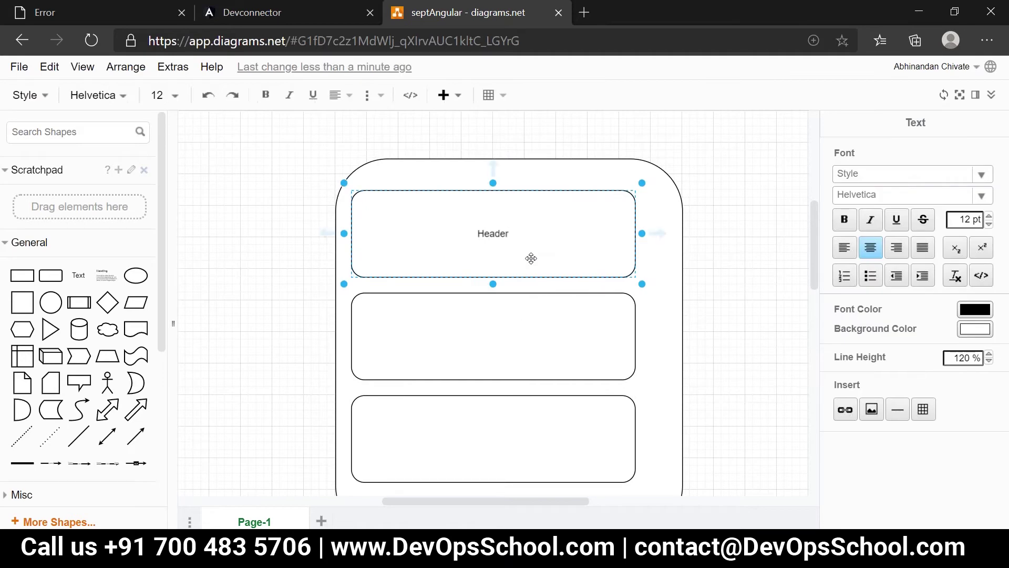
{"action": "double_click", "coordinate": [516, 347]}
{"action": "type", "text": "Landing"}
{"action": "double_click", "coordinate": [495, 452]}
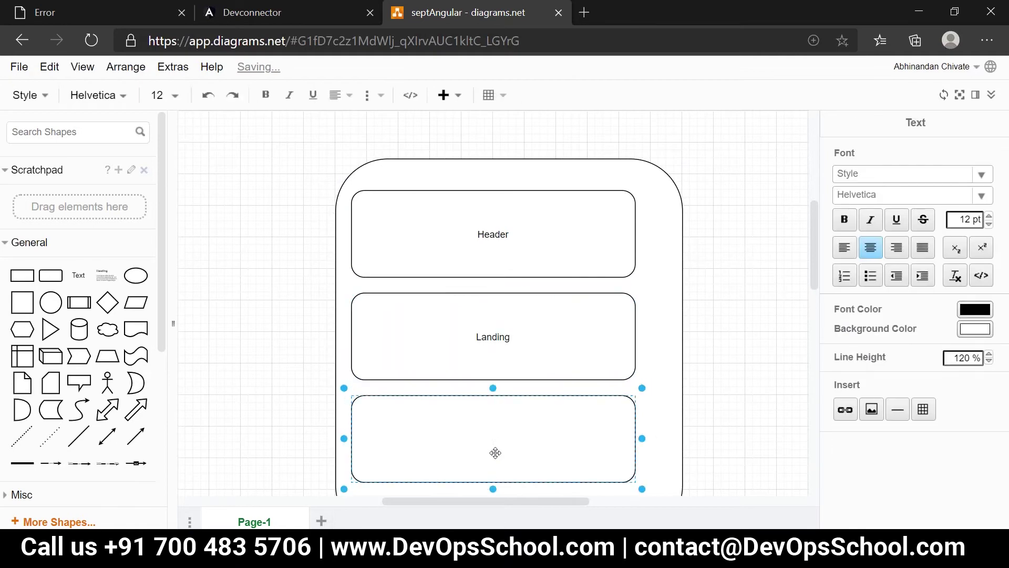
{"action": "type", "text": "Footer"}
{"action": "left_click", "coordinate": [728, 443]}
{"action": "left_click", "coordinate": [730, 443]}
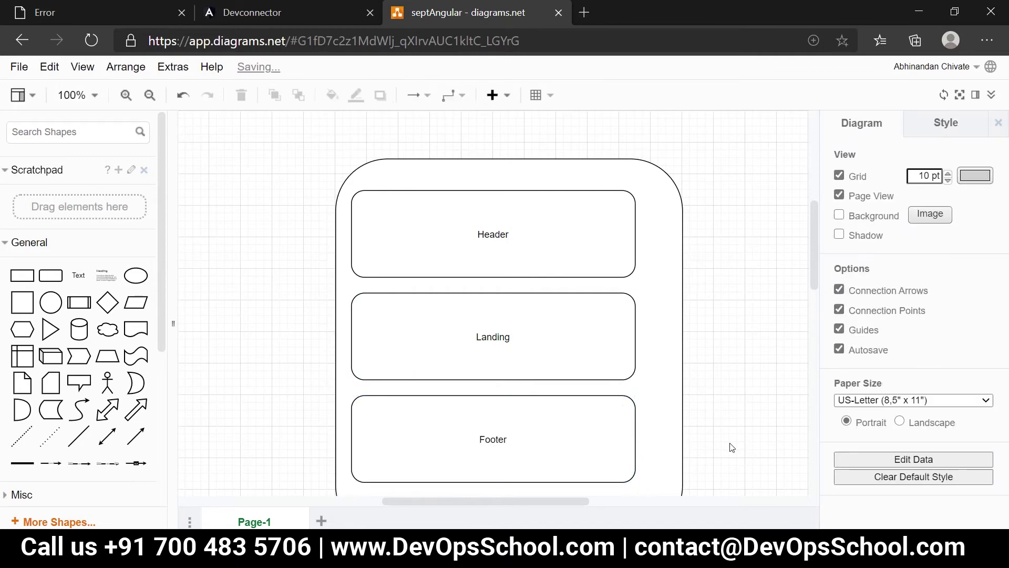
{"action": "scroll", "coordinate": [732, 447], "scroll_direction": "down", "scroll_amount": 1}
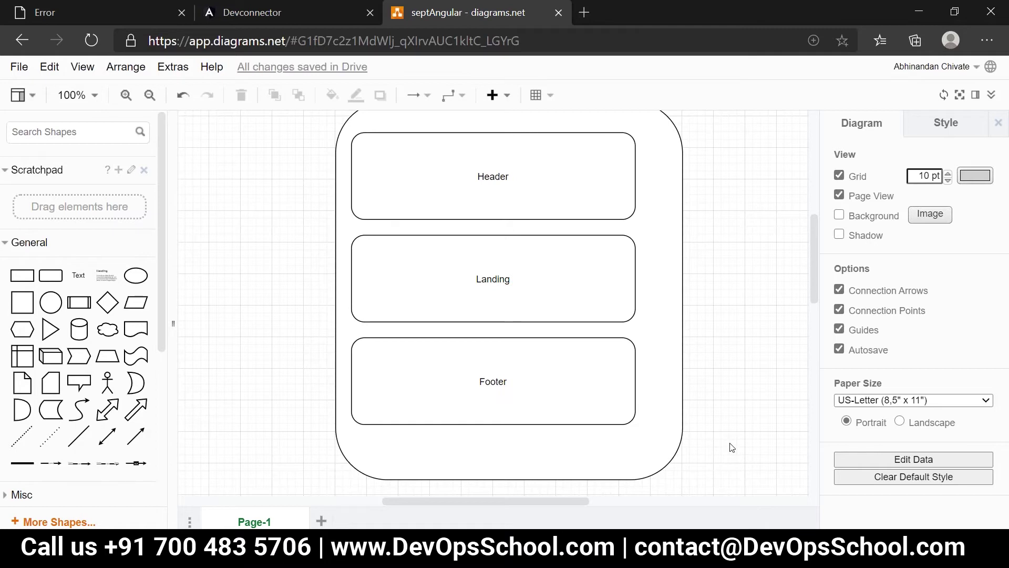
{"action": "left_click", "coordinate": [576, 17]}
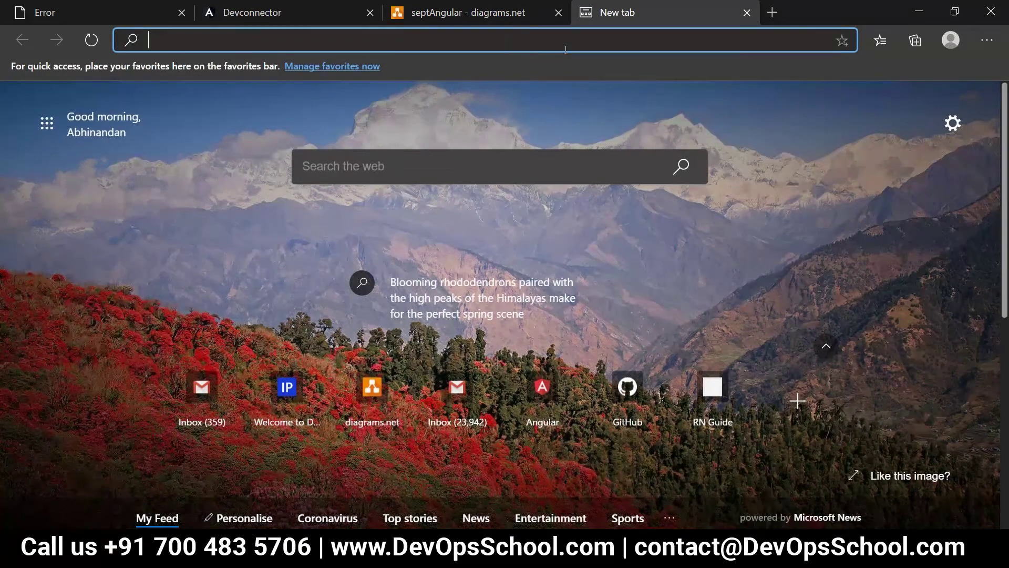
Load amazon.in, scroll down to its footer, then return to the septAngular diagram
{"action": "type", "text": "am"}
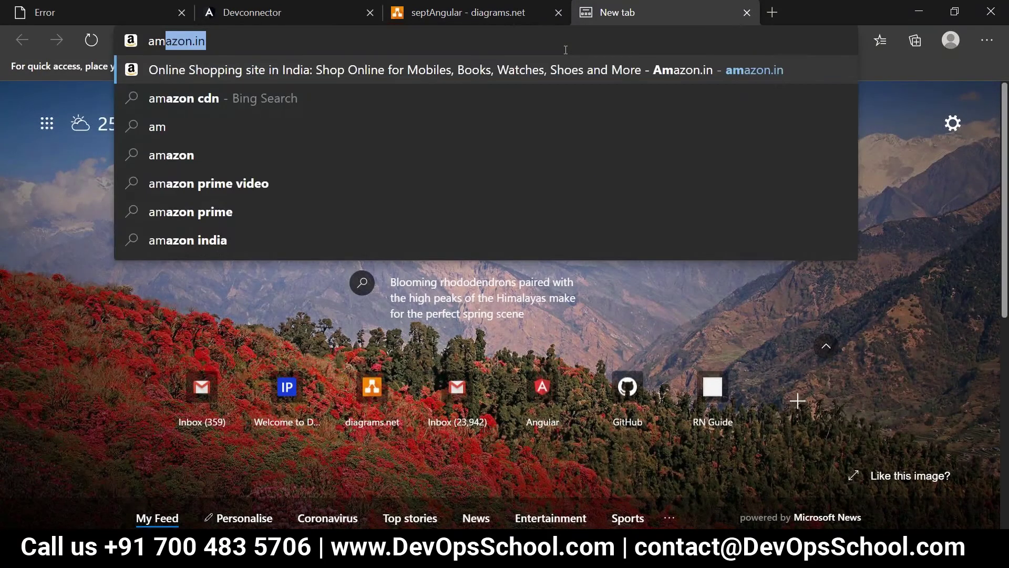
{"action": "key", "text": "Return"}
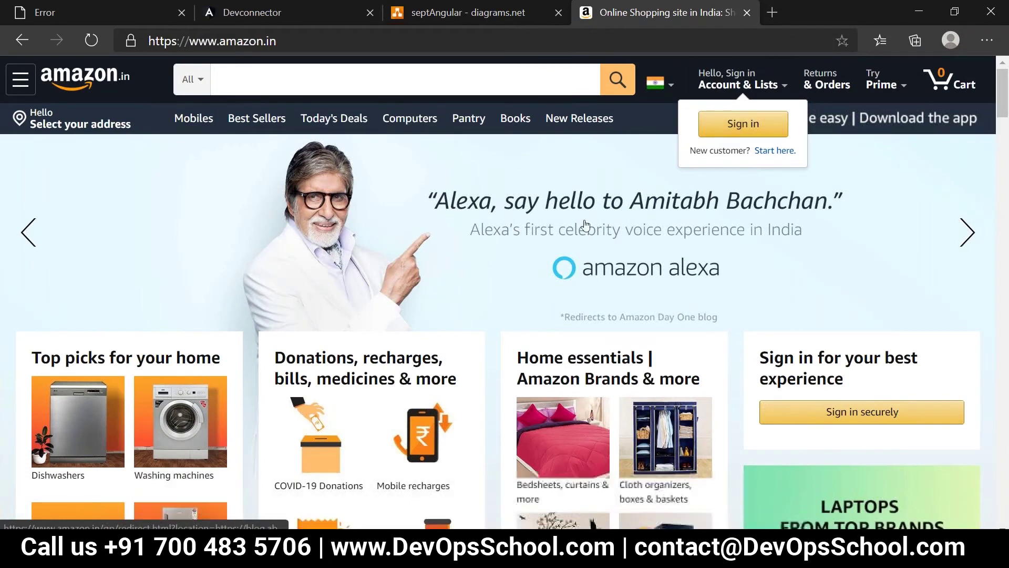
{"action": "scroll", "coordinate": [590, 344], "scroll_direction": "down", "scroll_amount": 20}
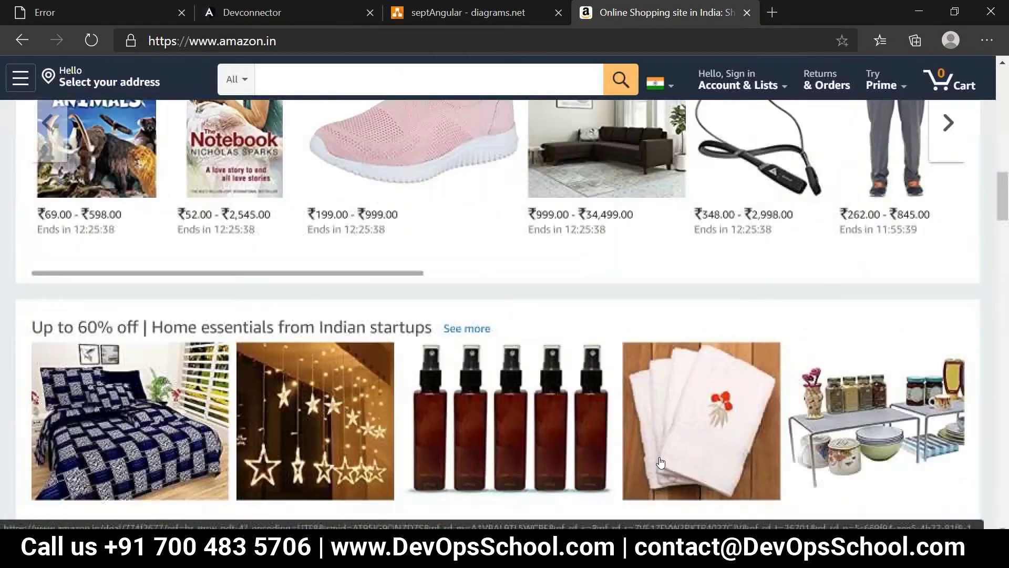
{"action": "scroll", "coordinate": [499, 315], "scroll_direction": "down", "scroll_amount": 20}
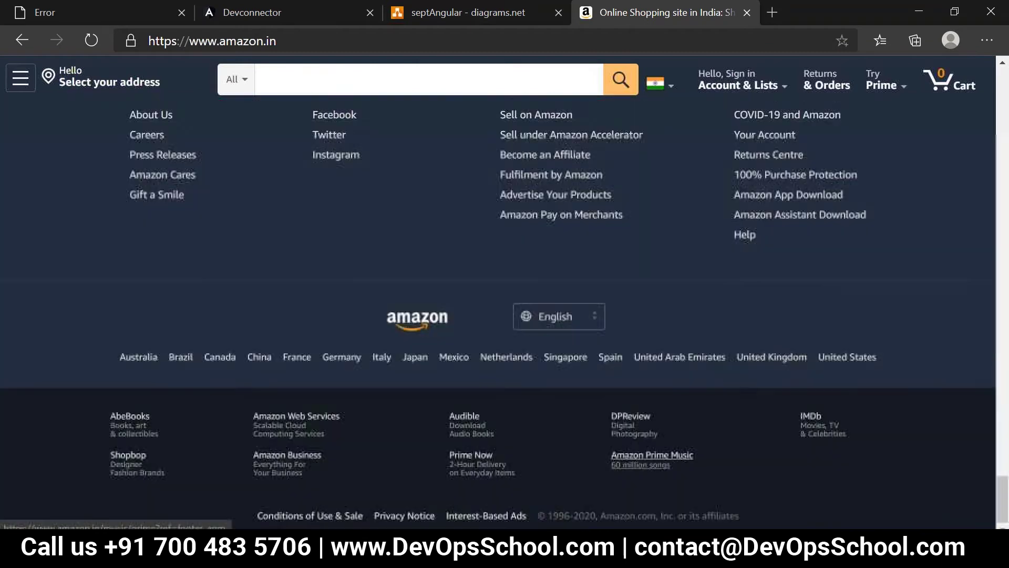
{"action": "scroll", "coordinate": [701, 430], "scroll_direction": "up", "scroll_amount": 3}
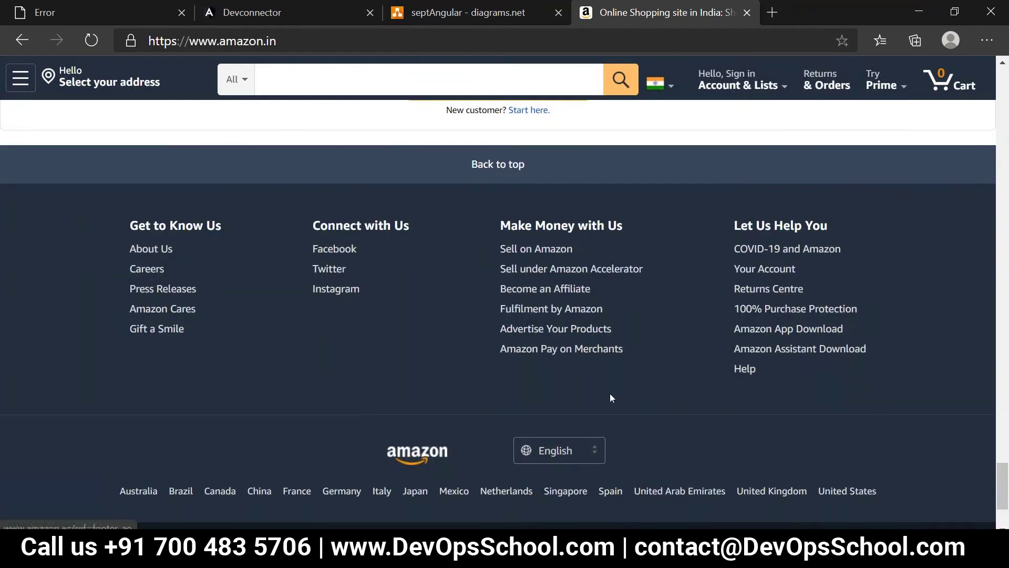
{"action": "scroll", "coordinate": [702, 430], "scroll_direction": "down", "scroll_amount": 3}
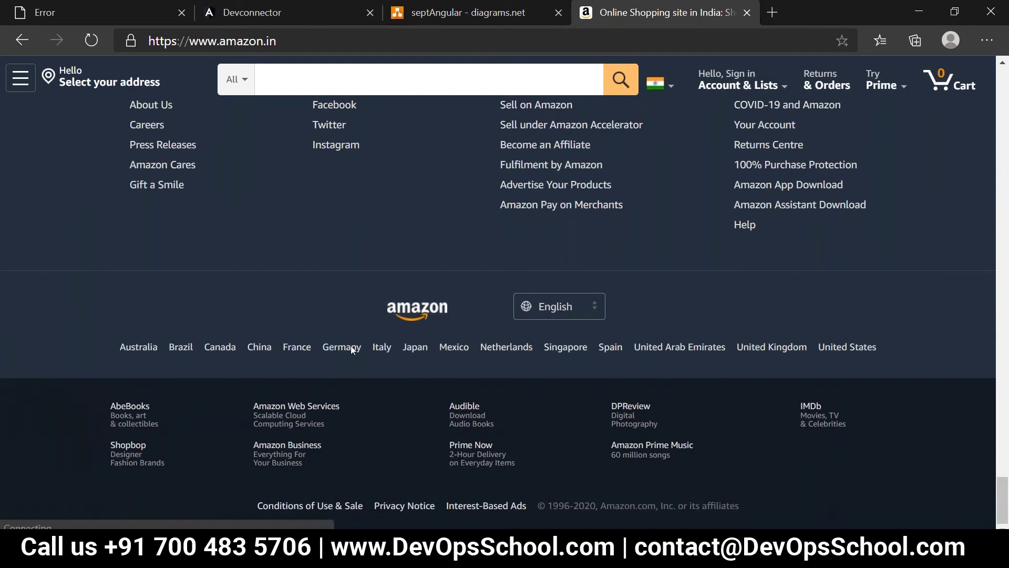
{"action": "left_click", "coordinate": [403, 346]}
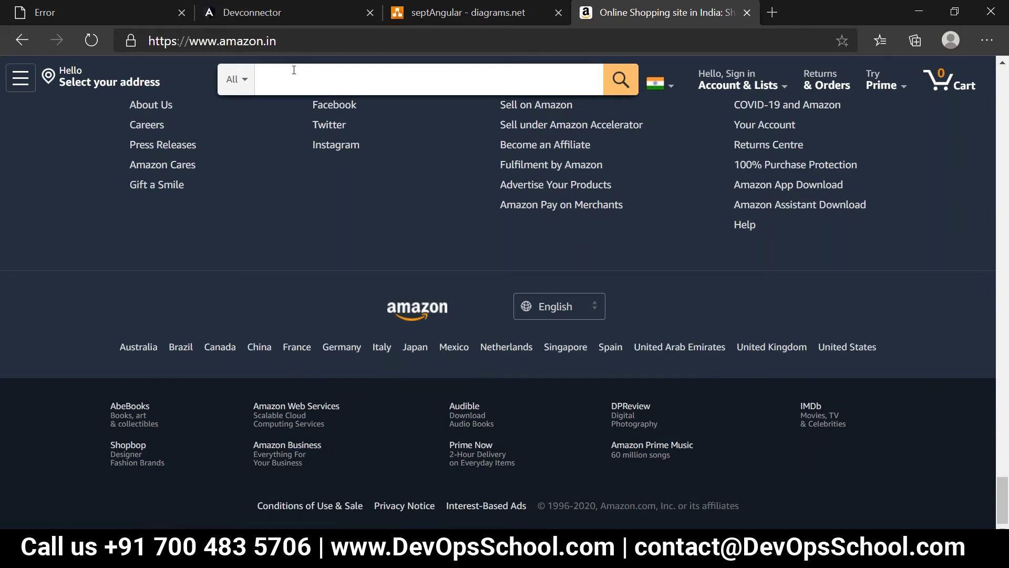
{"action": "left_click", "coordinate": [253, 20]}
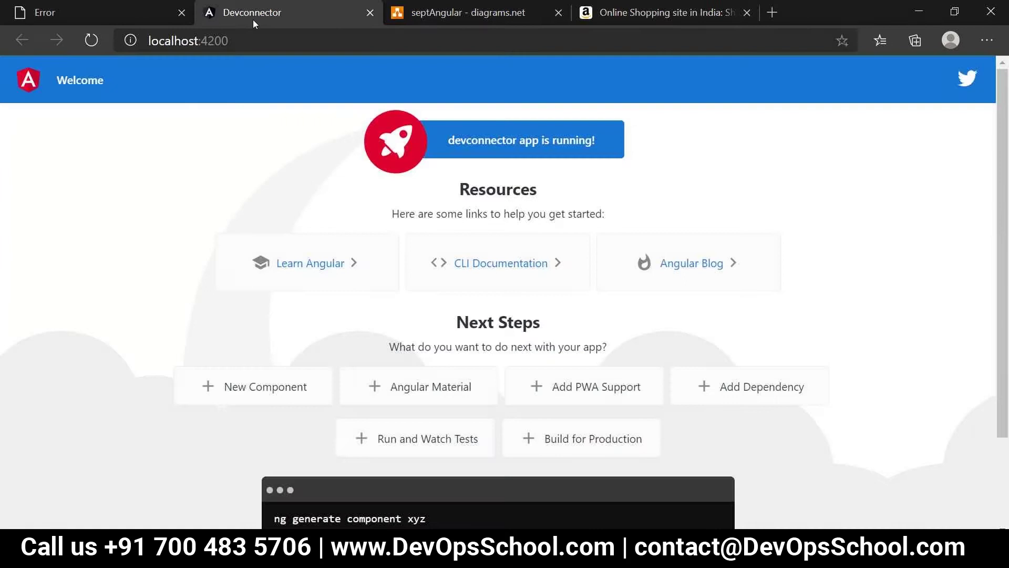
{"action": "left_click", "coordinate": [395, 21]}
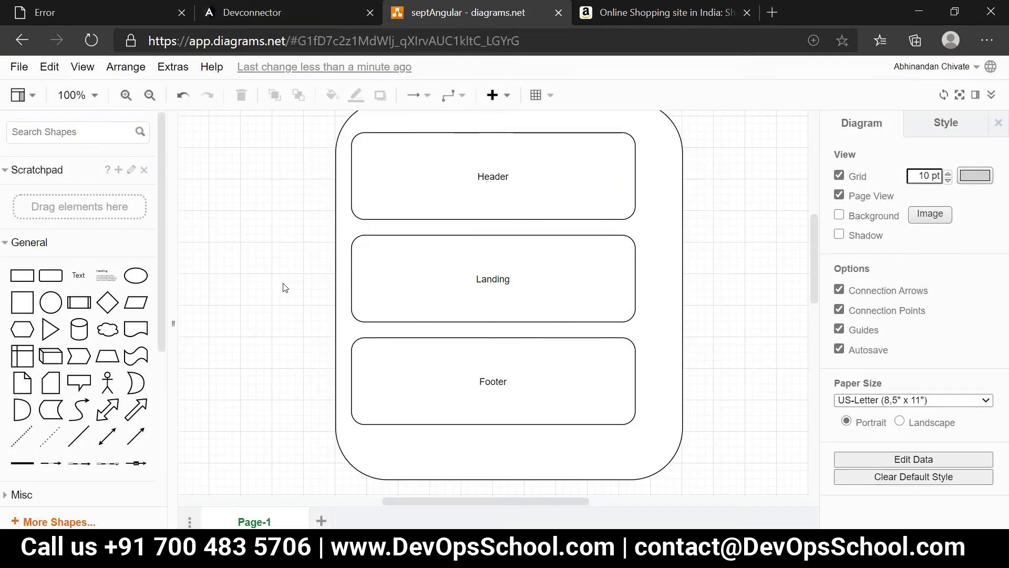
Re-edit the Landing box's label, then select the Header box
{"action": "scroll", "coordinate": [284, 287], "scroll_direction": "up", "scroll_amount": 3}
{"action": "left_click", "coordinate": [528, 300]}
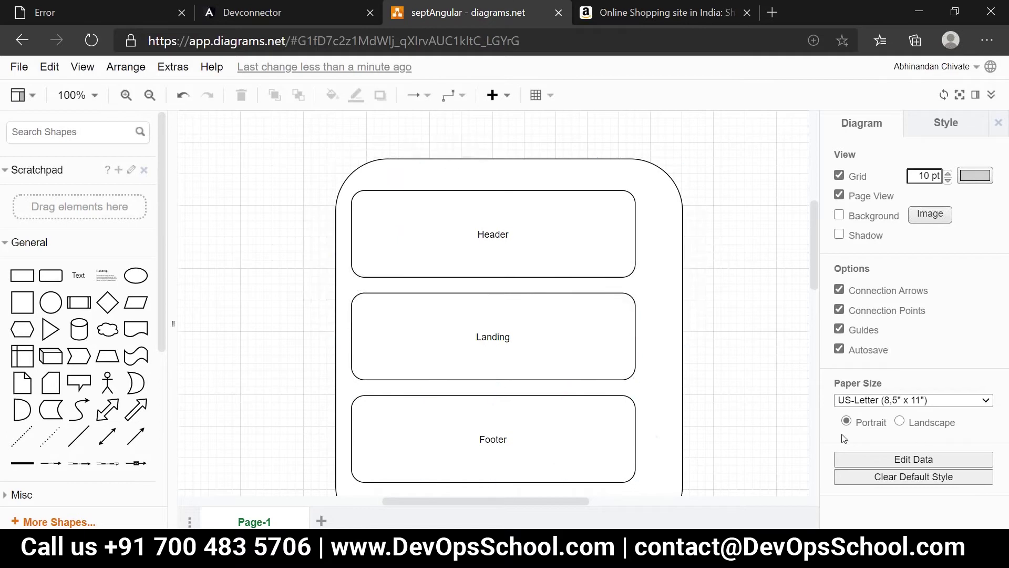
{"action": "left_click", "coordinate": [575, 355]}
{"action": "double_click", "coordinate": [576, 357]}
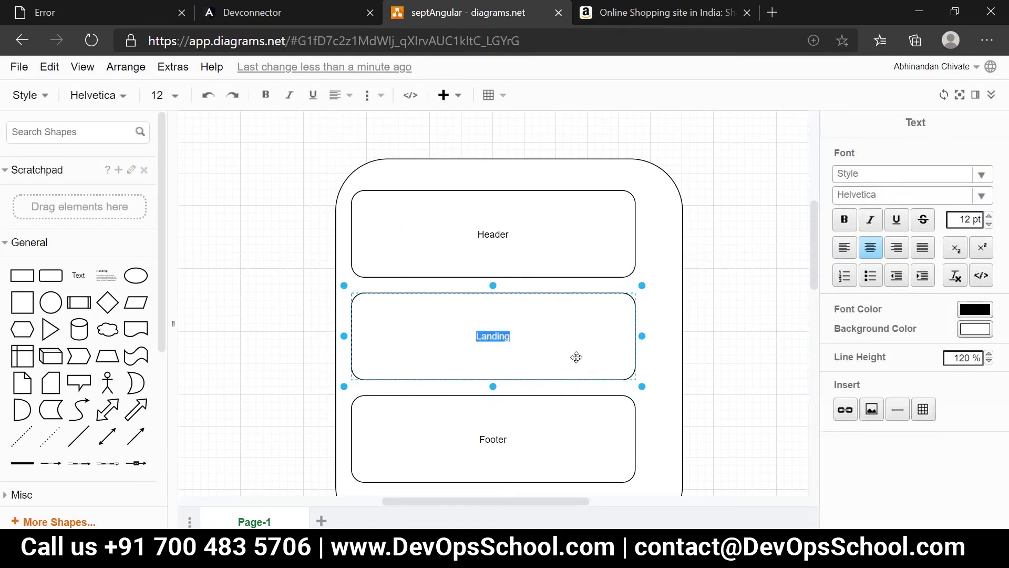
{"action": "left_click", "coordinate": [576, 357]}
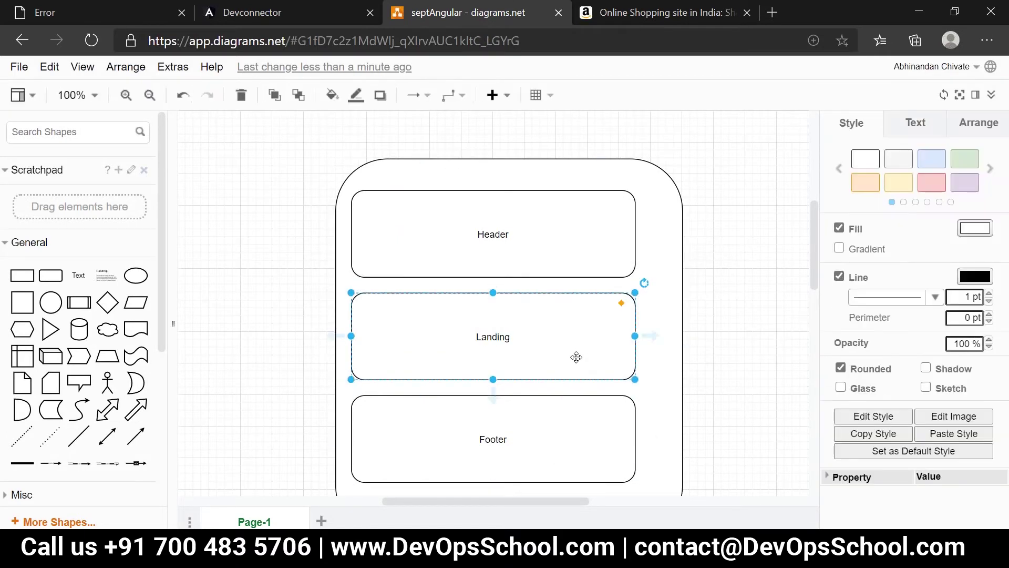
{"action": "double_click", "coordinate": [577, 357]}
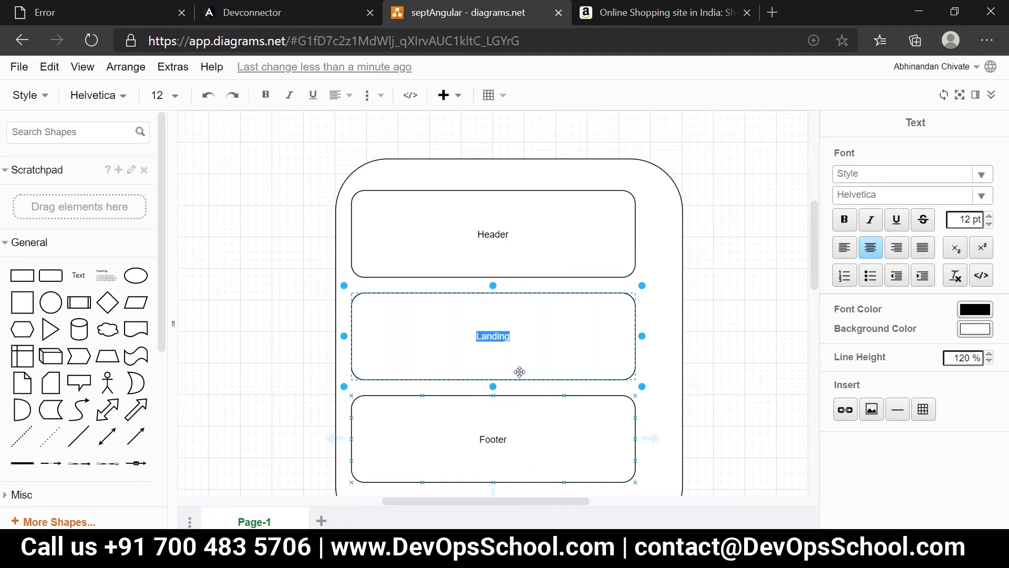
{"action": "left_click", "coordinate": [547, 351]}
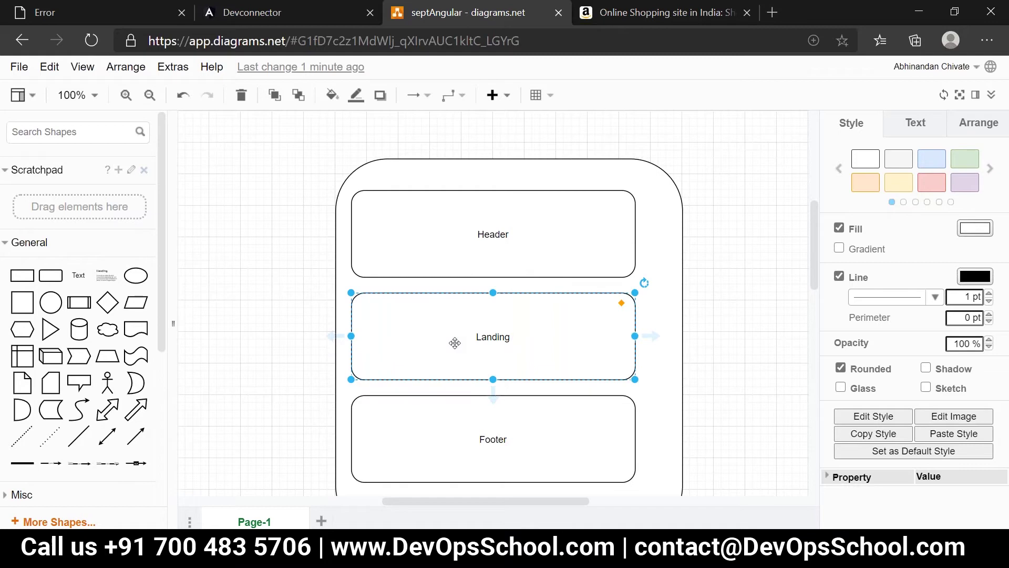
{"action": "left_click", "coordinate": [305, 323]}
{"action": "left_click", "coordinate": [472, 257]}
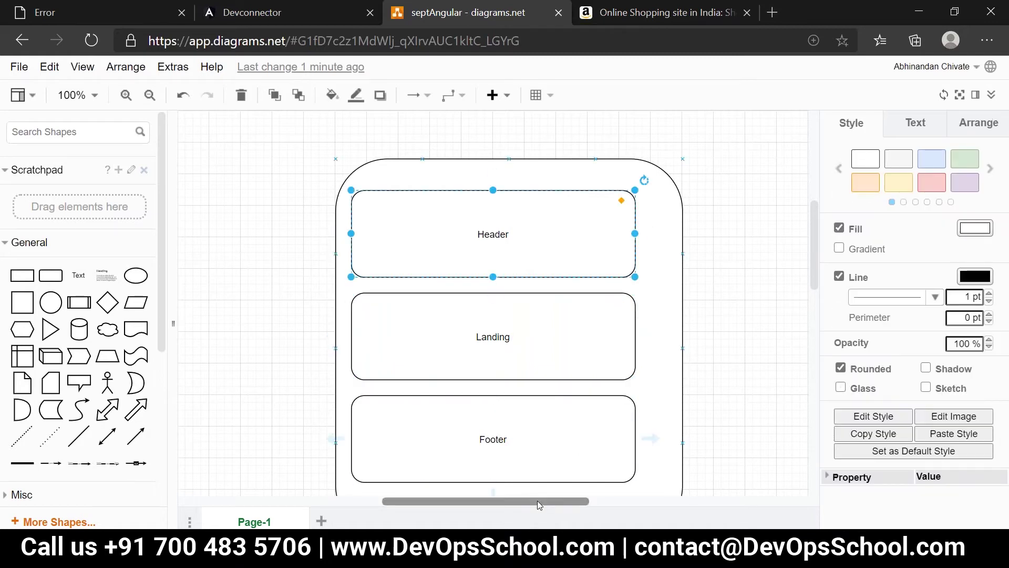
{"action": "left_click_drag", "start_coordinate": [539, 502], "coordinate": [592, 502]}
Insert a Misc Title text shape on the empty grid right of the wireframe
{"action": "left_click", "coordinate": [573, 302]}
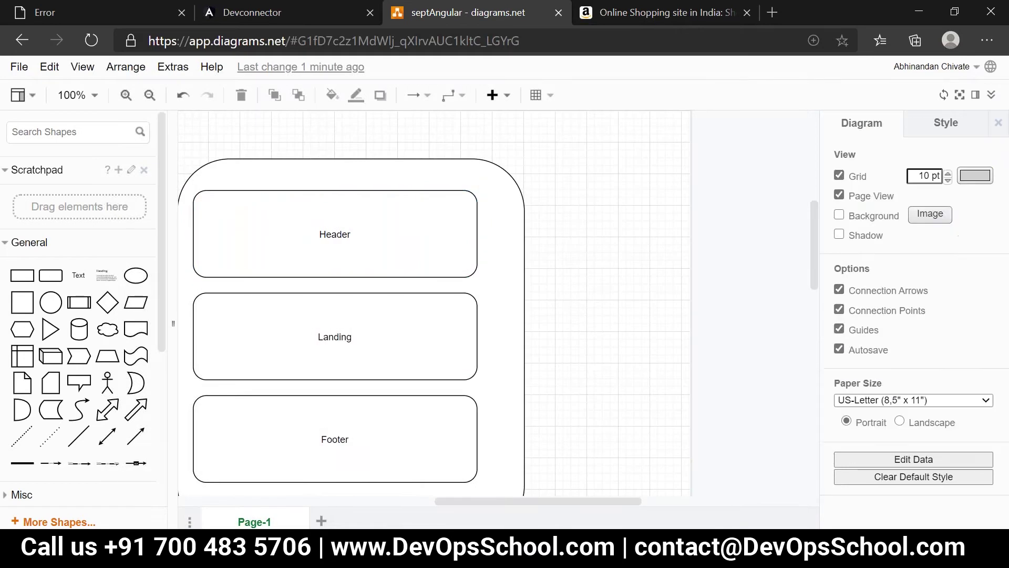
{"action": "scroll", "coordinate": [87, 394], "scroll_direction": "down", "scroll_amount": 2}
{"action": "scroll", "coordinate": [86, 395], "scroll_direction": "down", "scroll_amount": 2}
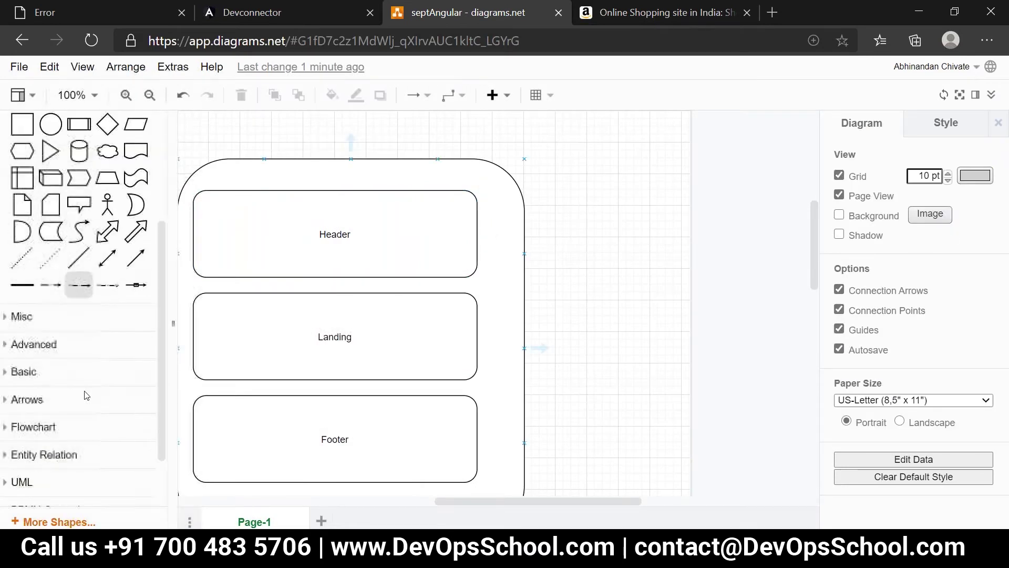
{"action": "left_click", "coordinate": [51, 318]}
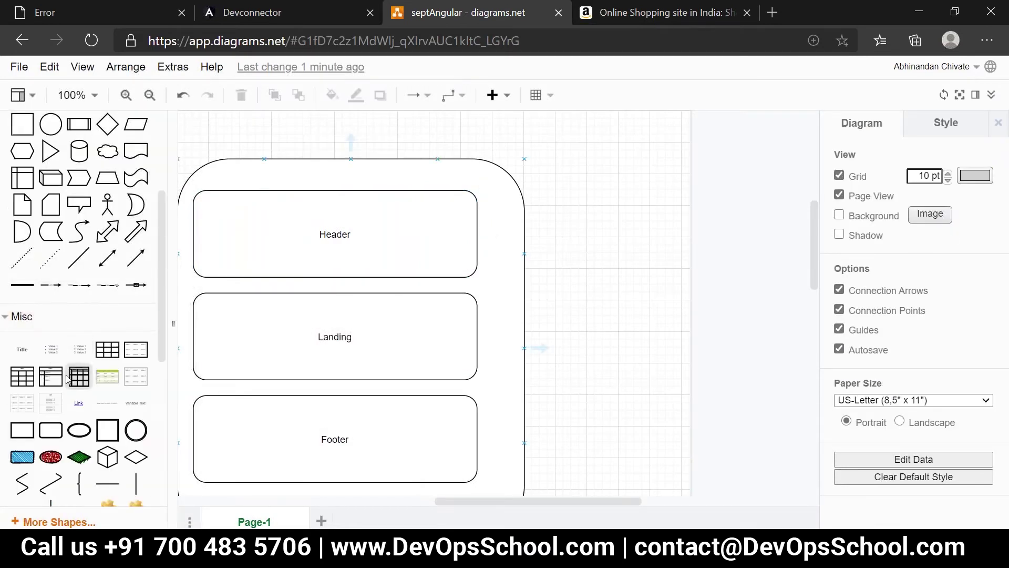
{"action": "left_click", "coordinate": [22, 349]}
{"action": "left_click_drag", "start_coordinate": [486, 301], "coordinate": [682, 253]}
Change the title text to 'company logo , navigation' and nudge it beside Header
{"action": "double_click", "coordinate": [651, 244]}
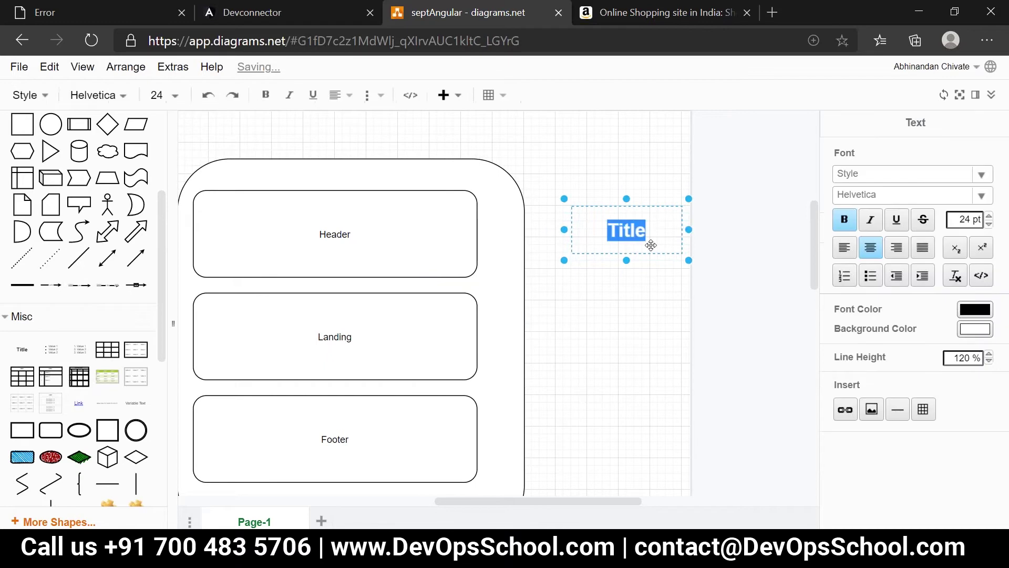
{"action": "type", "text": "co"}
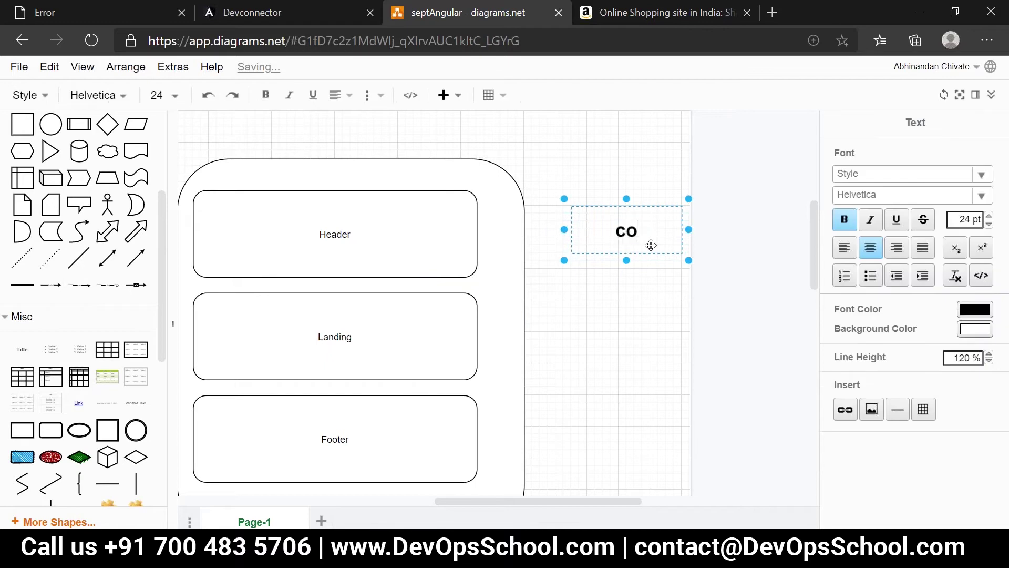
{"action": "type", "text": "mpany logo"}
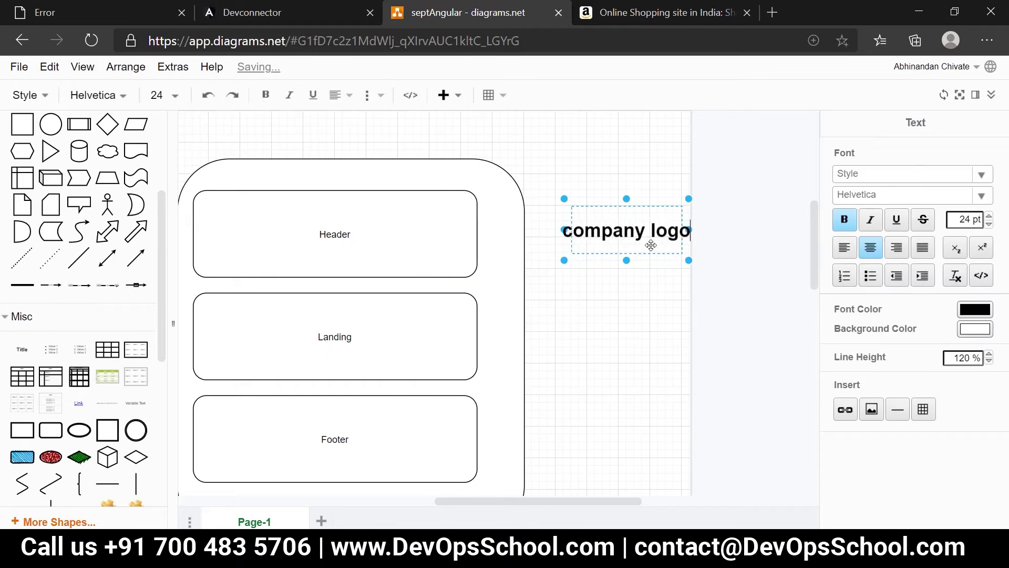
{"action": "type", "text": " ,navgi"}
{"action": "key", "text": "BackSpace"}
{"action": "key", "text": "BackSpace"}
{"action": "type", "text": "igation"}
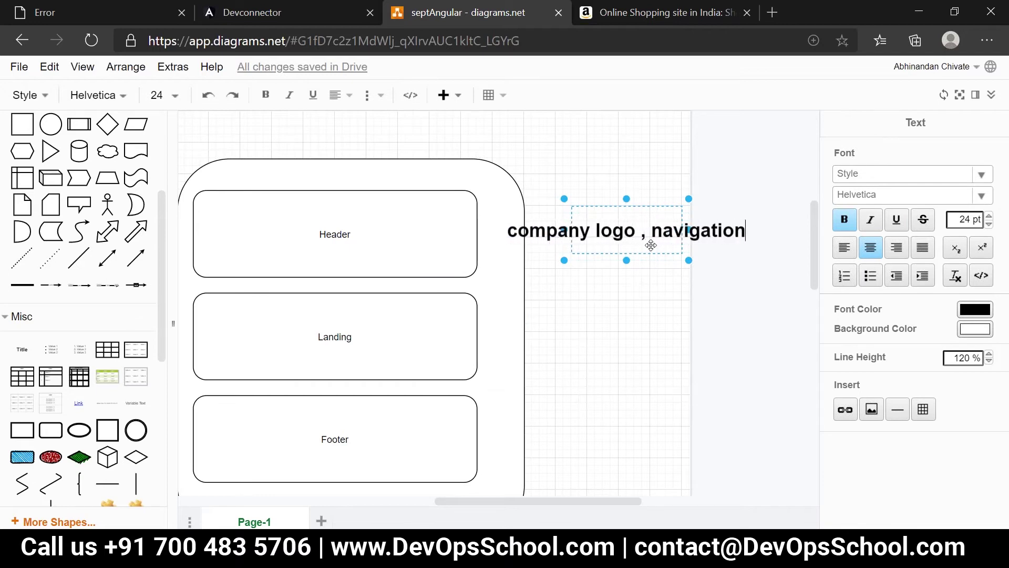
{"action": "left_click", "coordinate": [608, 266]}
{"action": "left_click", "coordinate": [670, 244]}
{"action": "left_click_drag", "start_coordinate": [670, 243], "coordinate": [685, 225]}
{"action": "left_click", "coordinate": [642, 293]}
{"action": "left_click_drag", "start_coordinate": [499, 498], "coordinate": [484, 500]}
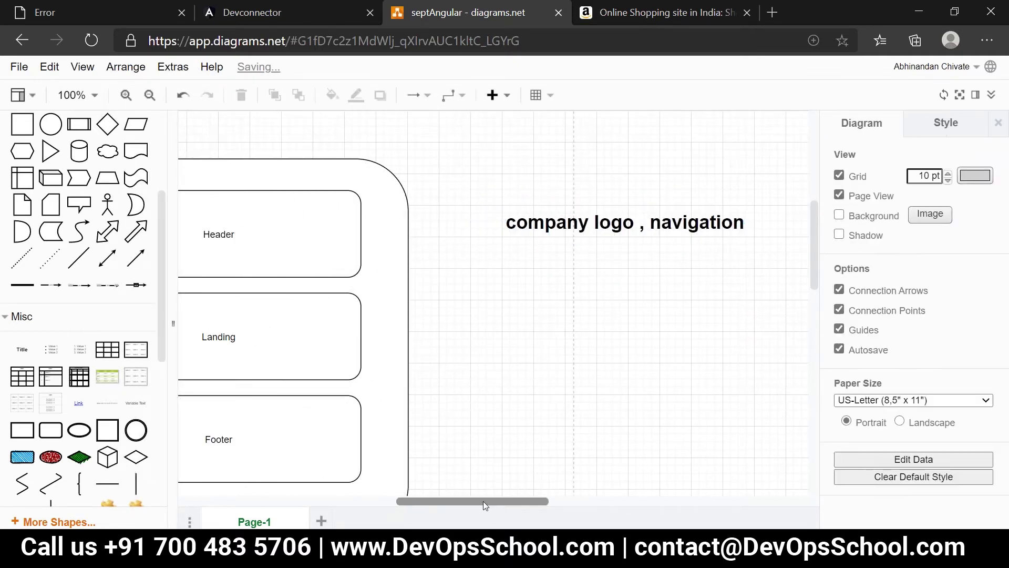
Place copies of the note beside the Landing and Footer boxes
{"action": "left_click", "coordinate": [559, 235]}
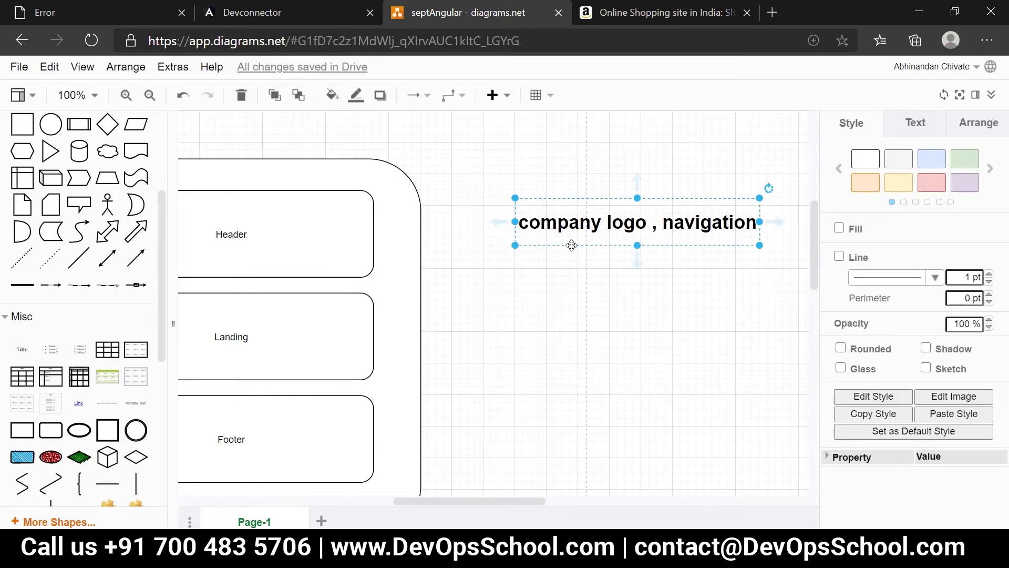
{"action": "left_click_drag", "start_coordinate": [571, 244], "coordinate": [565, 345]}
{"action": "key", "text": "ctrl+v"}
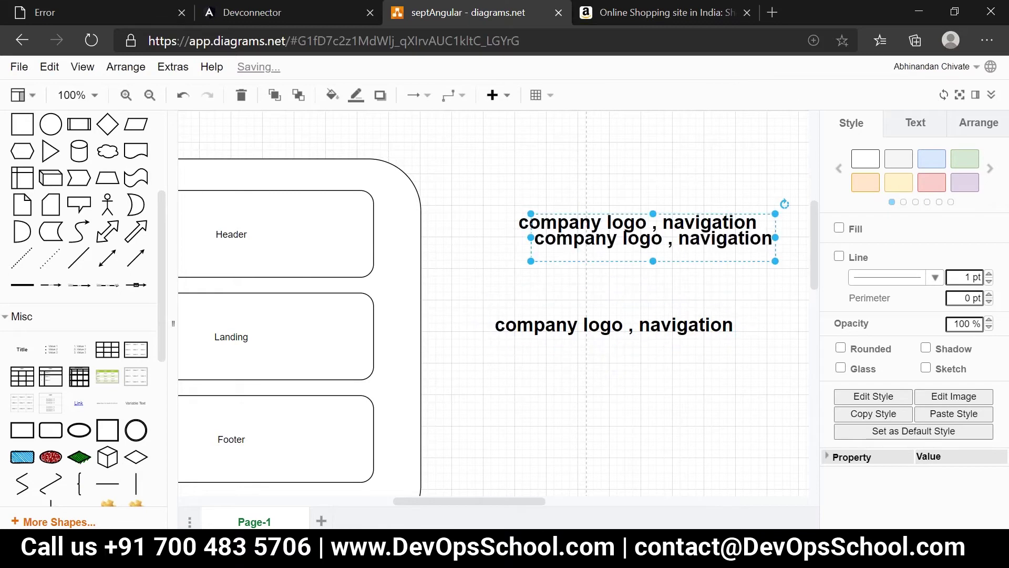
{"action": "left_click_drag", "start_coordinate": [627, 237], "coordinate": [596, 450]}
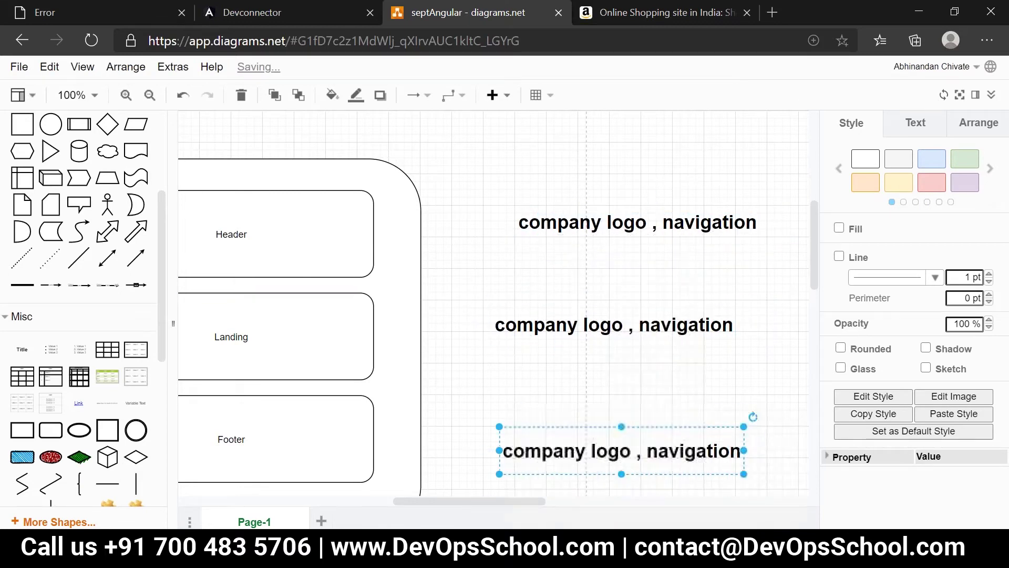
Rewrite the footer copy as 'company logo , contact us , copyright contents' and make its box taller
{"action": "double_click", "coordinate": [597, 450]}
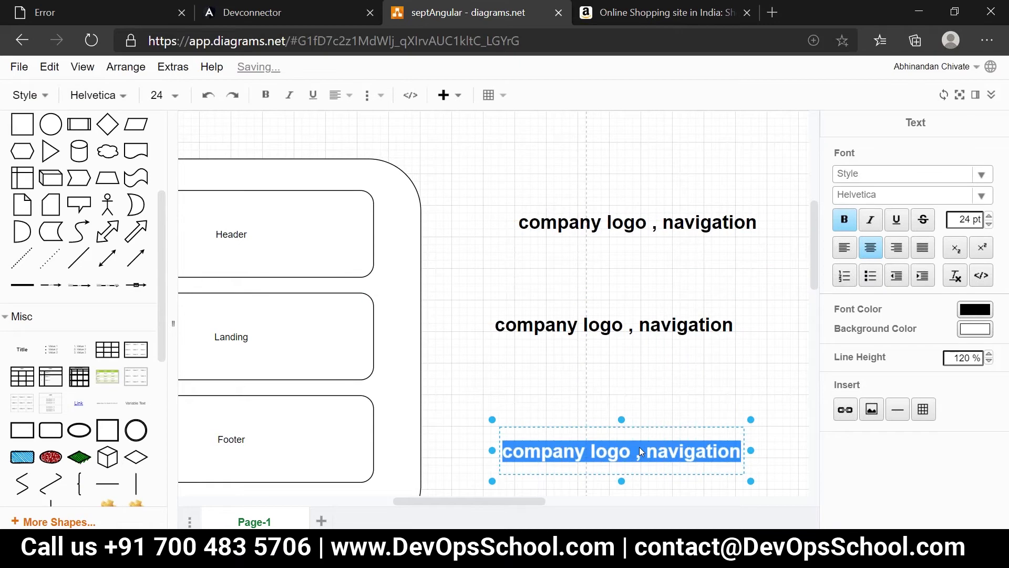
{"action": "key", "text": "End"}
{"action": "key", "text": "BackSpace"}
{"action": "key", "text": "BackSpace"}
{"action": "key", "text": "BackSpace"}
{"action": "key", "text": "BackSpace"}
{"action": "key", "text": "BackSpace"}
{"action": "key", "text": "BackSpace"}
{"action": "key", "text": "BackSpace"}
{"action": "key", "text": "BackSpace"}
{"action": "key", "text": "BackSpace"}
{"action": "key", "text": "BackSpace"}
{"action": "key", "text": "BackSpace"}
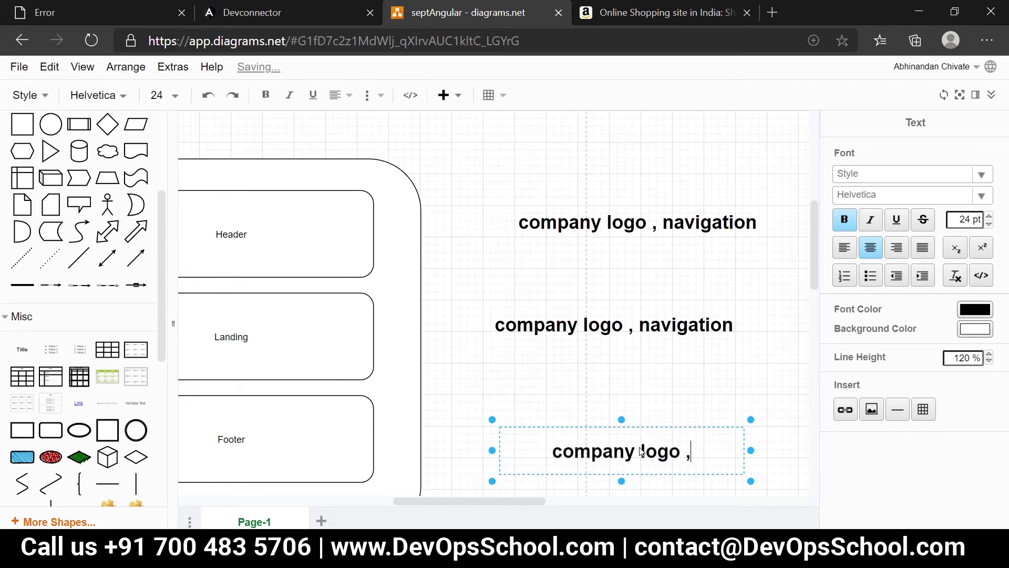
{"action": "type", "text": "cont"}
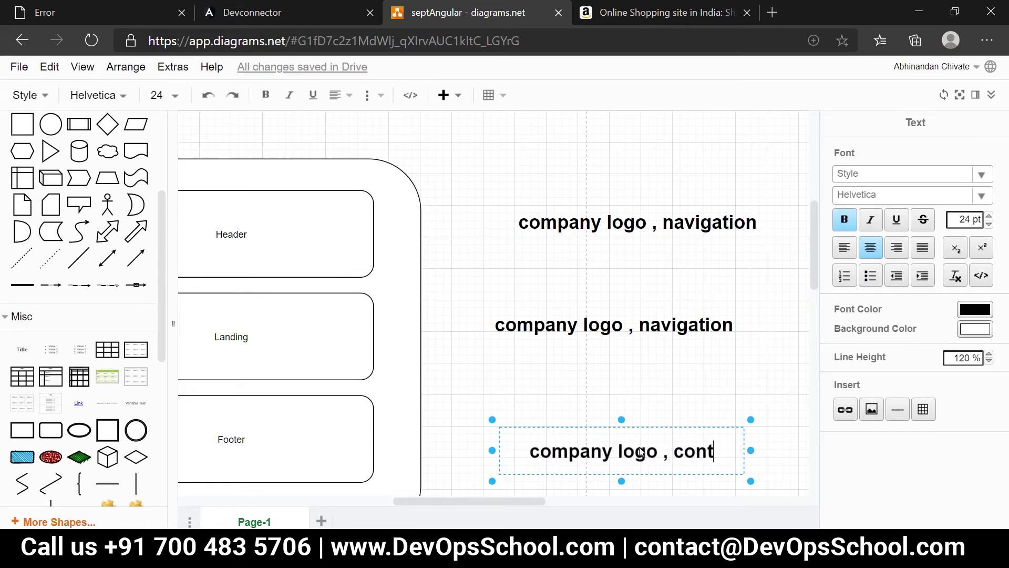
{"action": "type", "text": "act us ,"}
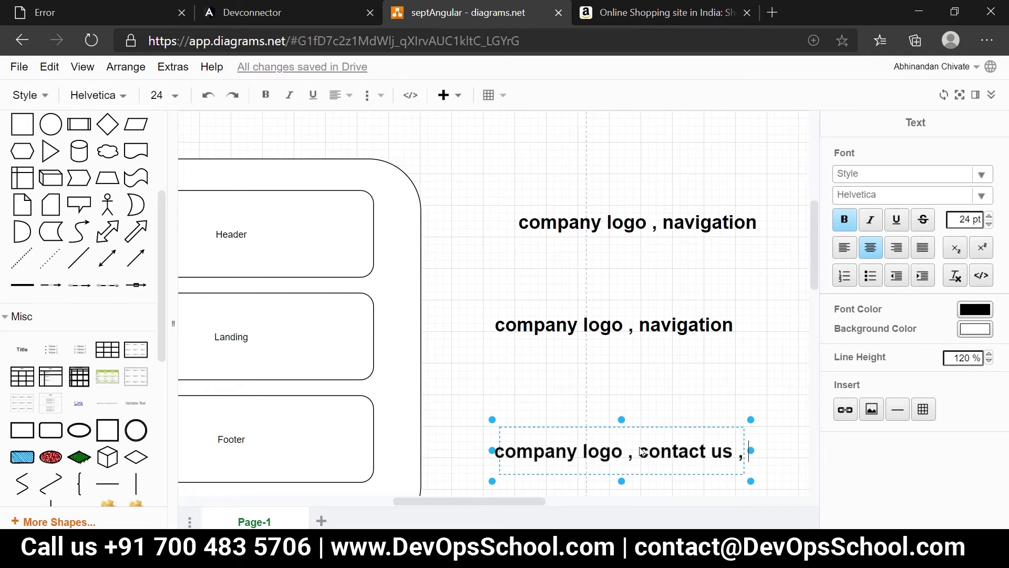
{"action": "type", "text": " copyright con"}
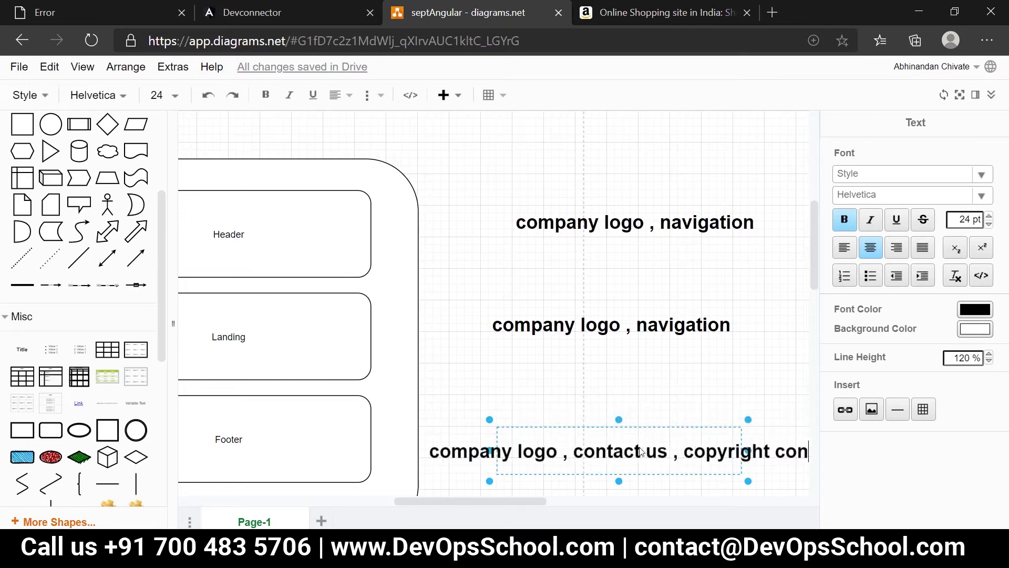
{"action": "type", "text": "ntes"}
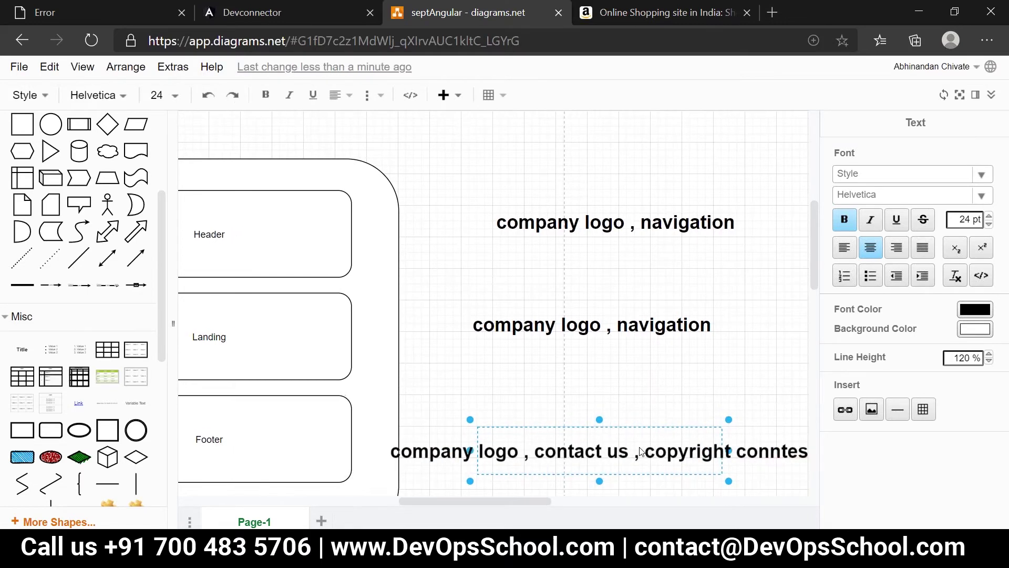
{"action": "key", "text": "BackSpace"}
{"action": "key", "text": "BackSpace"}
{"action": "key", "text": "BackSpace"}
{"action": "key", "text": "BackSpace"}
{"action": "type", "text": "tents"}
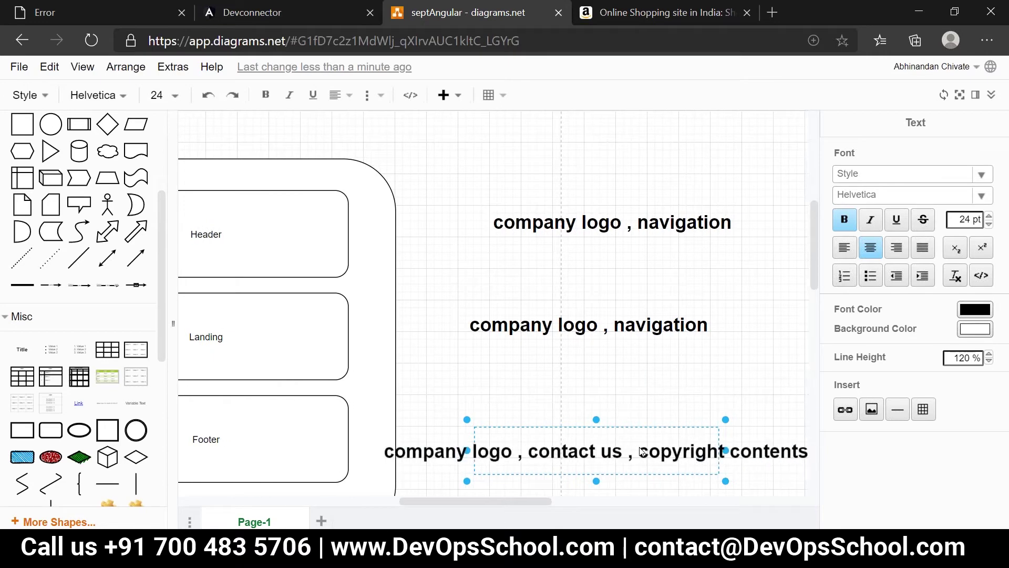
{"action": "scroll", "coordinate": [597, 403], "scroll_direction": "down", "scroll_amount": 4}
{"action": "left_click", "coordinate": [597, 374]}
{"action": "left_click_drag", "start_coordinate": [597, 374], "coordinate": [597, 445]}
Break the footer note over three lines, putting copyright and contents on their own lines
{"action": "double_click", "coordinate": [651, 401]}
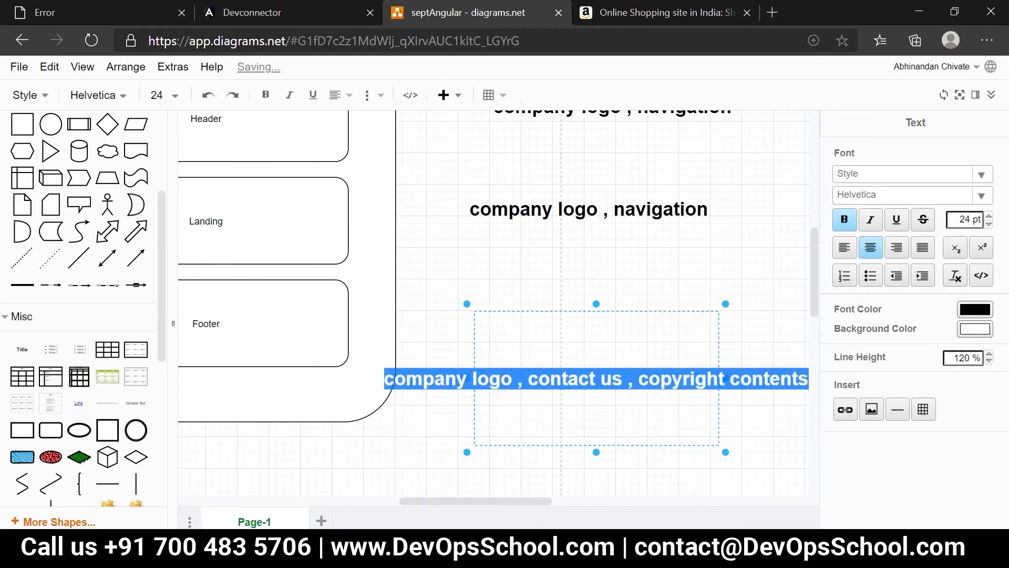
{"action": "left_click", "coordinate": [798, 379]}
{"action": "left_click", "coordinate": [780, 378]}
{"action": "left_click", "coordinate": [725, 378]}
{"action": "key", "text": "Return"}
{"action": "key", "text": "Up"}
{"action": "key", "text": "Right"}
{"action": "key", "text": "Right"}
{"action": "key", "text": "Right"}
{"action": "key", "text": "Right"}
{"action": "key", "text": "Right"}
{"action": "key", "text": "Right"}
{"action": "key", "text": "Right"}
{"action": "key", "text": "Right"}
{"action": "key", "text": "Right"}
{"action": "key", "text": "Right"}
{"action": "key", "text": "Right"}
{"action": "key", "text": "Right"}
{"action": "key", "text": "Right"}
{"action": "key", "text": "Right"}
{"action": "key", "text": "Return"}
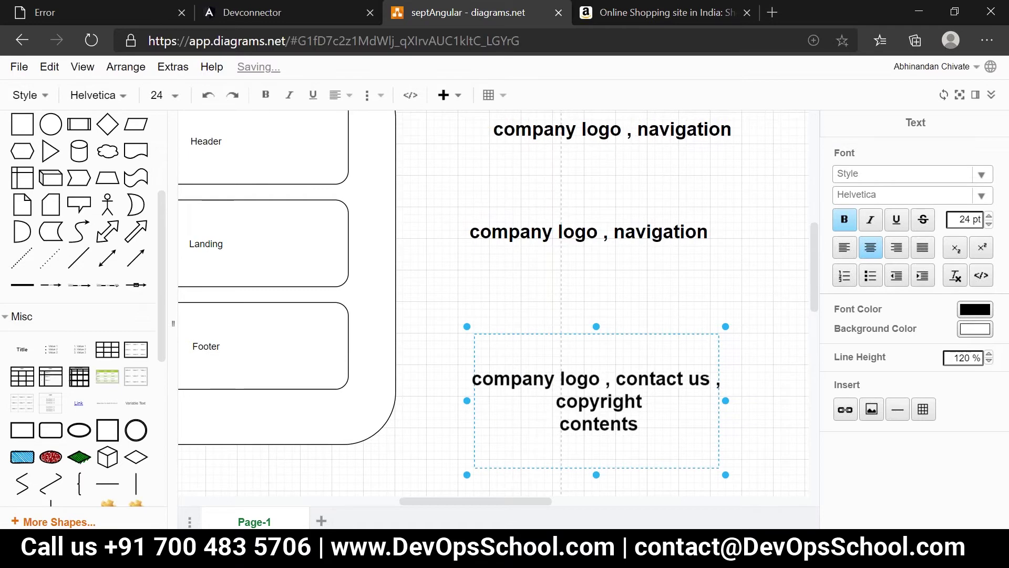
{"action": "left_click", "coordinate": [652, 310]}
{"action": "left_click", "coordinate": [650, 328]}
{"action": "scroll", "coordinate": [650, 329], "scroll_direction": "up", "scroll_amount": 2}
{"action": "scroll", "coordinate": [627, 357], "scroll_direction": "up", "scroll_amount": 2}
{"action": "left_click", "coordinate": [626, 357]}
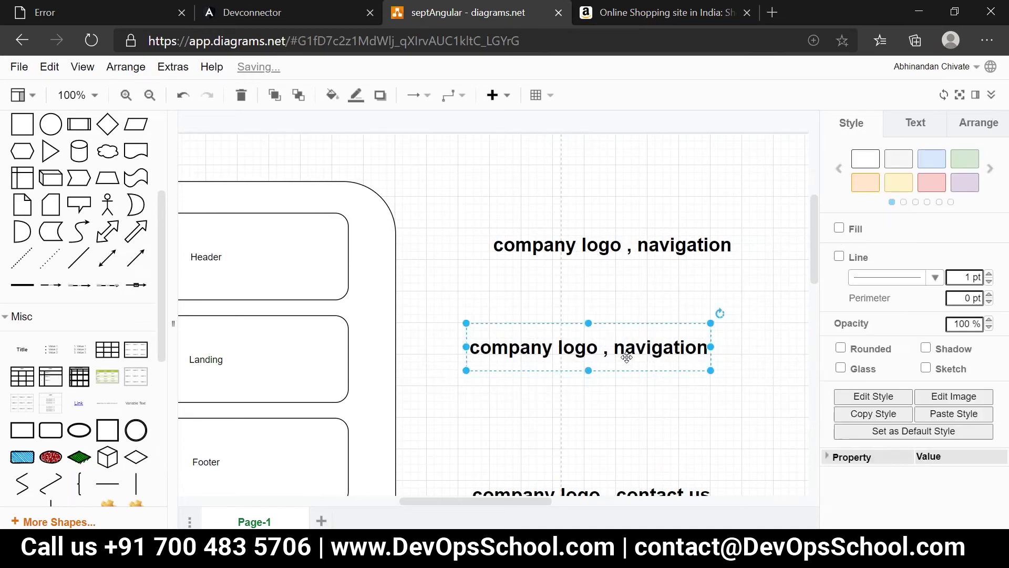
Change the Landing note's text to 'based on nav. will render the contents', fixing typos
{"action": "double_click", "coordinate": [627, 357]}
{"action": "type", "text": "based on a"}
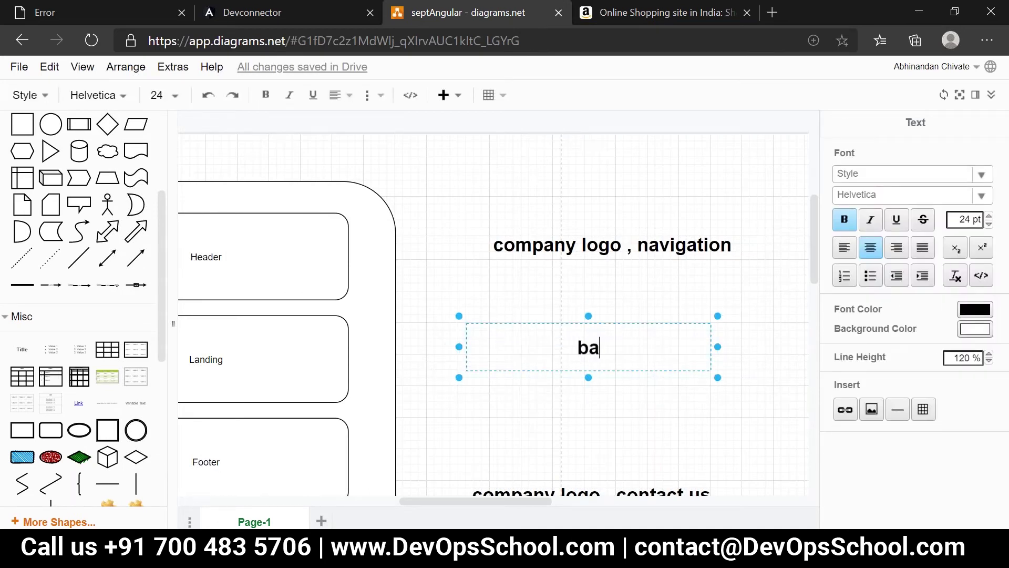
{"action": "key", "text": "BackSpace"}
{"action": "type", "text": "va"}
{"action": "key", "text": "BackSpace"}
{"action": "key", "text": "BackSpace"}
{"action": "type", "text": "nva"}
{"action": "key", "text": "BackSpace"}
{"action": "key", "text": "BackSpace"}
{"action": "type", "text": "av. will render the conten"}
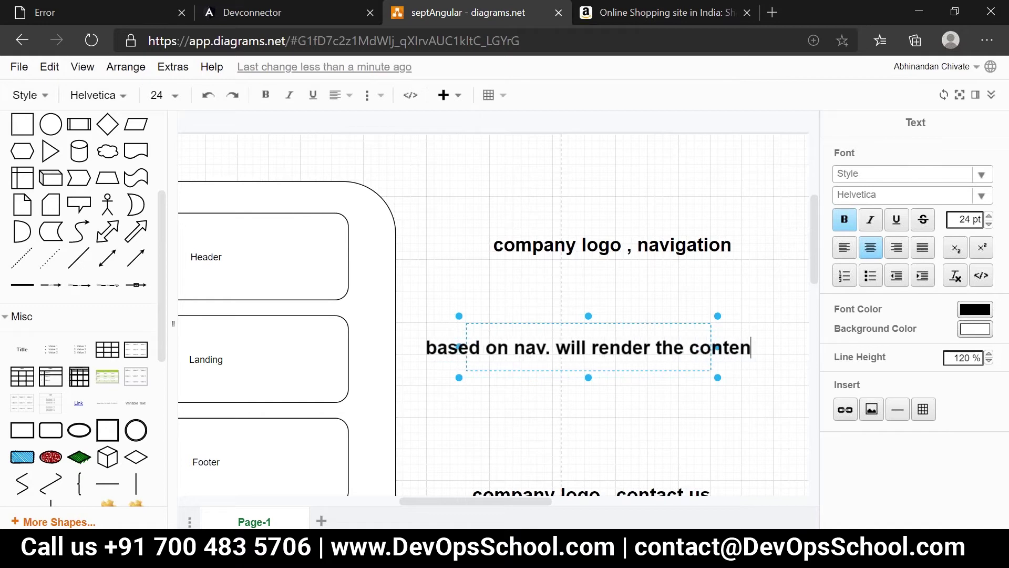
{"action": "type", "text": "s"}
{"action": "key", "text": "Left"}
{"action": "key", "text": "Left"}
{"action": "key", "text": "Left"}
{"action": "key", "text": "Left"}
{"action": "key", "text": "Left"}
{"action": "key", "text": "Left"}
{"action": "key", "text": "Left"}
{"action": "key", "text": "Left"}
{"action": "key", "text": "Left"}
{"action": "key", "text": "Left"}
{"action": "key", "text": "Left"}
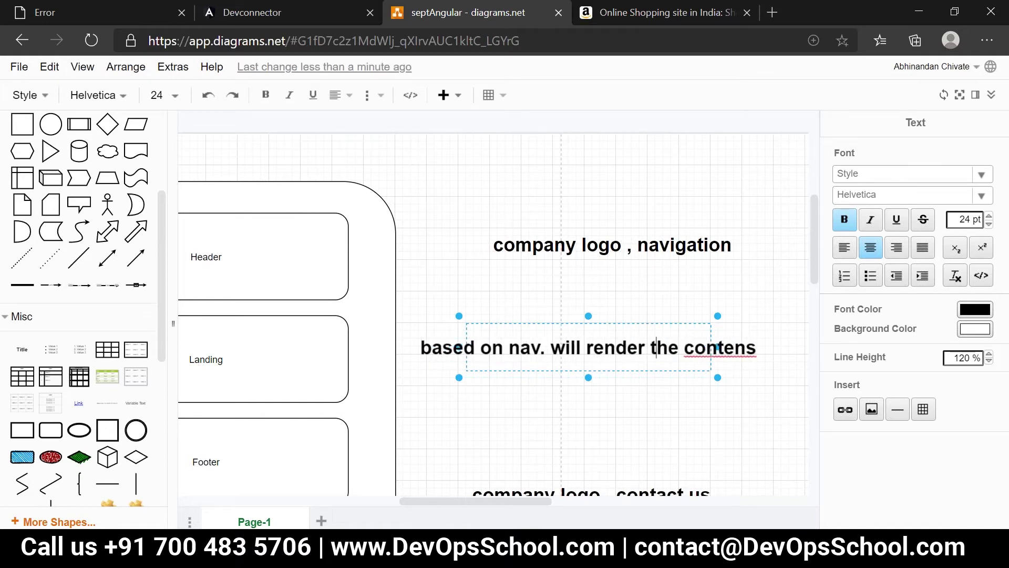
{"action": "key", "text": "Right"}
{"action": "key", "text": "Right"}
{"action": "key", "text": "Right"}
{"action": "key", "text": "Right"}
{"action": "key", "text": "Right"}
{"action": "key", "text": "Right"}
{"action": "key", "text": "Right"}
{"action": "key", "text": "Right"}
{"action": "key", "text": "Right"}
{"action": "key", "text": "Right"}
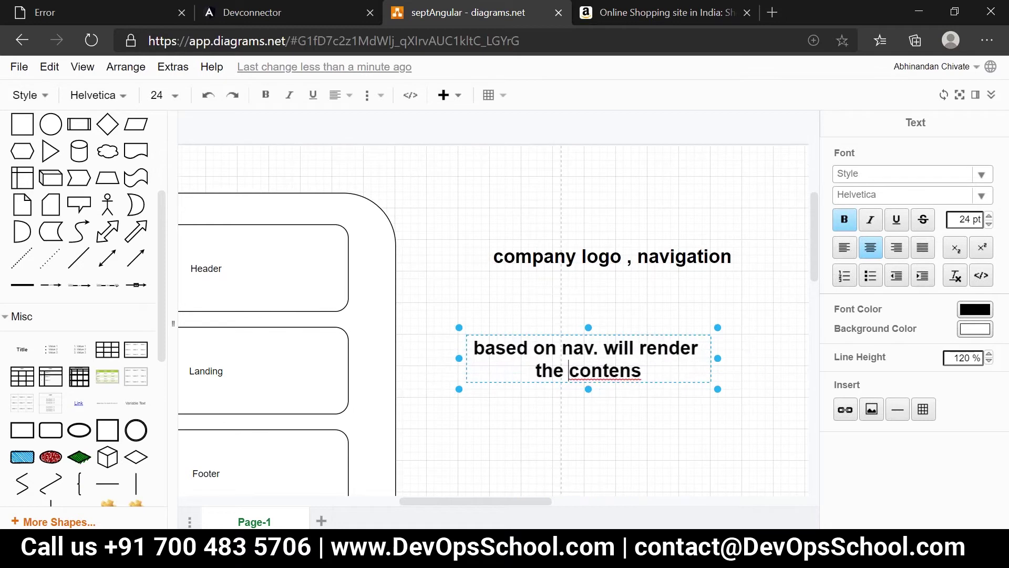
{"action": "type", "text": "t"}
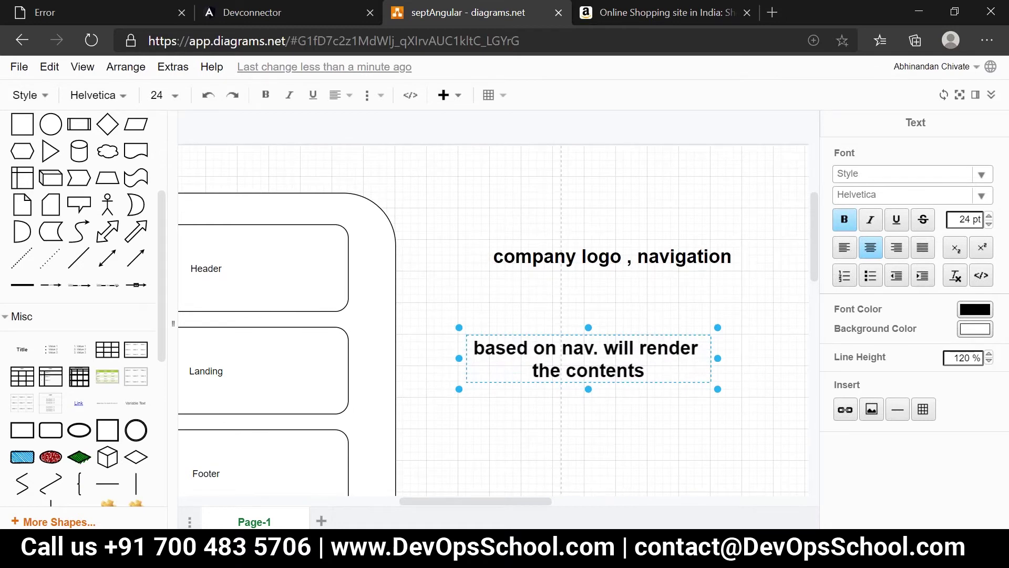
{"action": "left_click", "coordinate": [680, 438]}
Apply the light-blue fill and blue outline style to the navigation, 'based on nav.' and contact us notes
{"action": "left_click", "coordinate": [595, 260]}
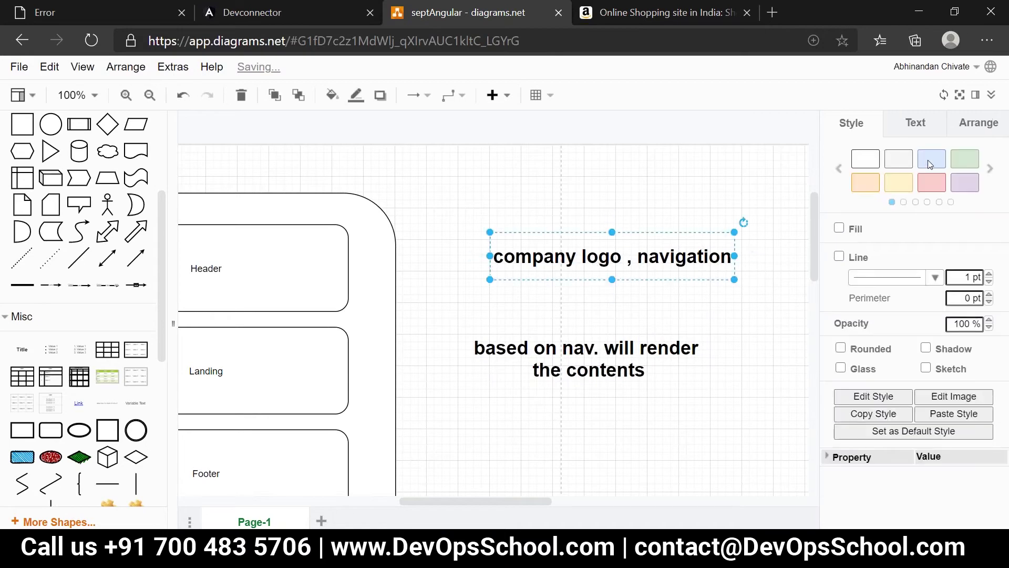
{"action": "left_click", "coordinate": [921, 161]}
{"action": "left_click", "coordinate": [637, 342]}
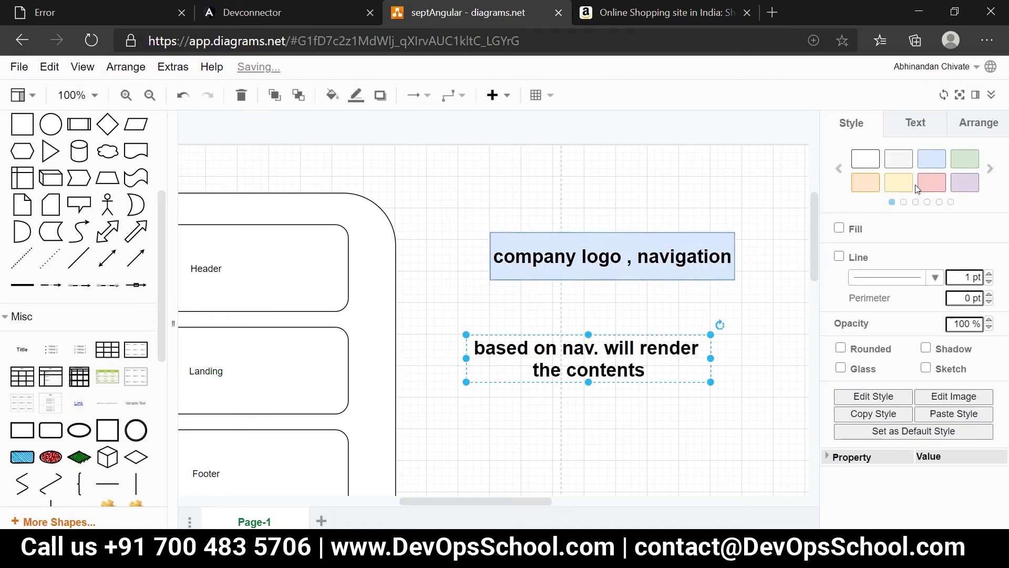
{"action": "left_click", "coordinate": [926, 163]}
{"action": "key", "text": "Tab"}
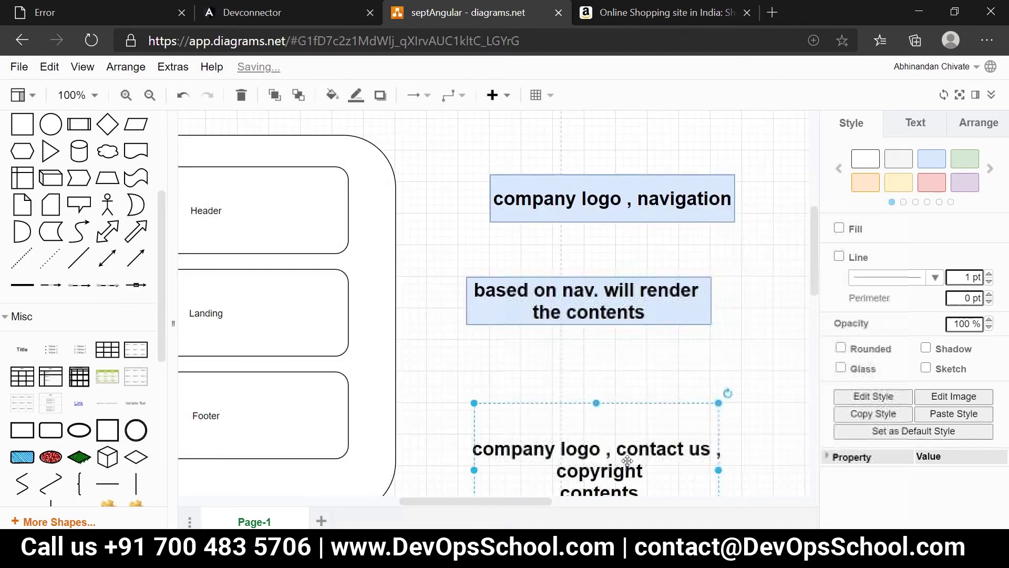
{"action": "left_click", "coordinate": [925, 158]}
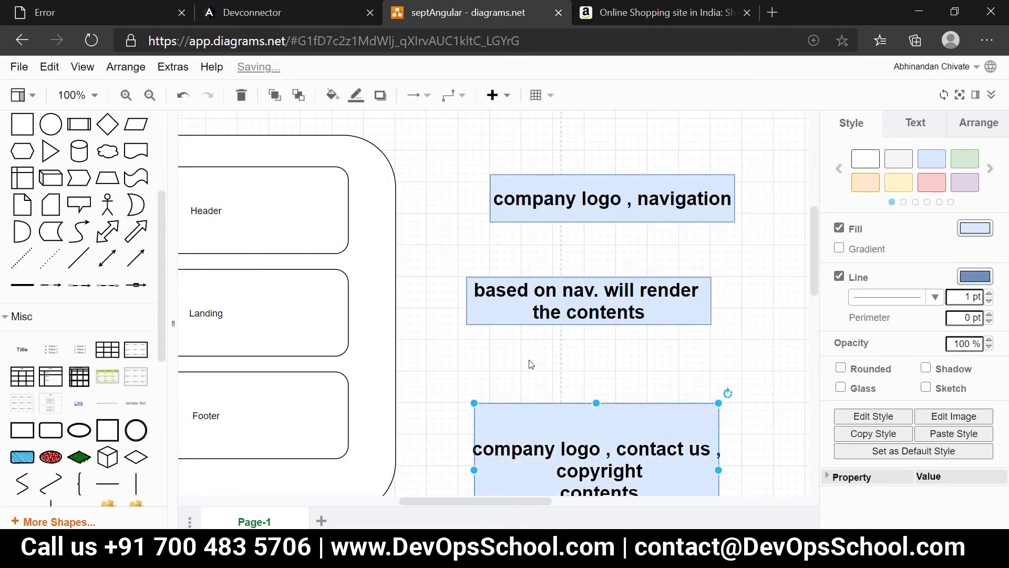
{"action": "scroll", "coordinate": [531, 364], "scroll_direction": "down", "scroll_amount": 5}
{"action": "left_click", "coordinate": [686, 421]}
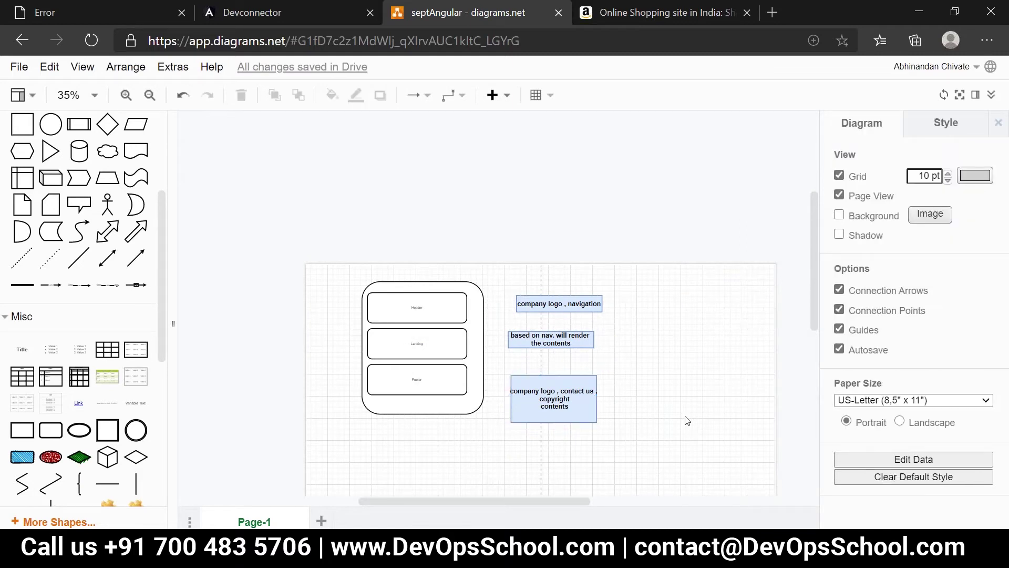
Move the blue 'company logo , contact us' box up level with the Footer box
{"action": "scroll", "coordinate": [687, 421], "scroll_direction": "up", "scroll_amount": 15}
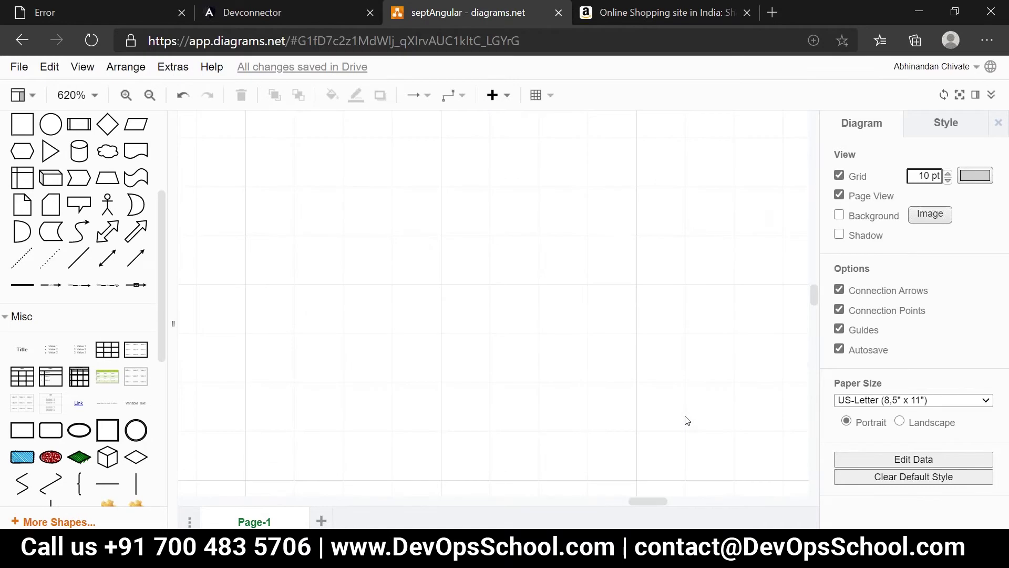
{"action": "scroll", "coordinate": [687, 421], "scroll_direction": "down", "scroll_amount": 15}
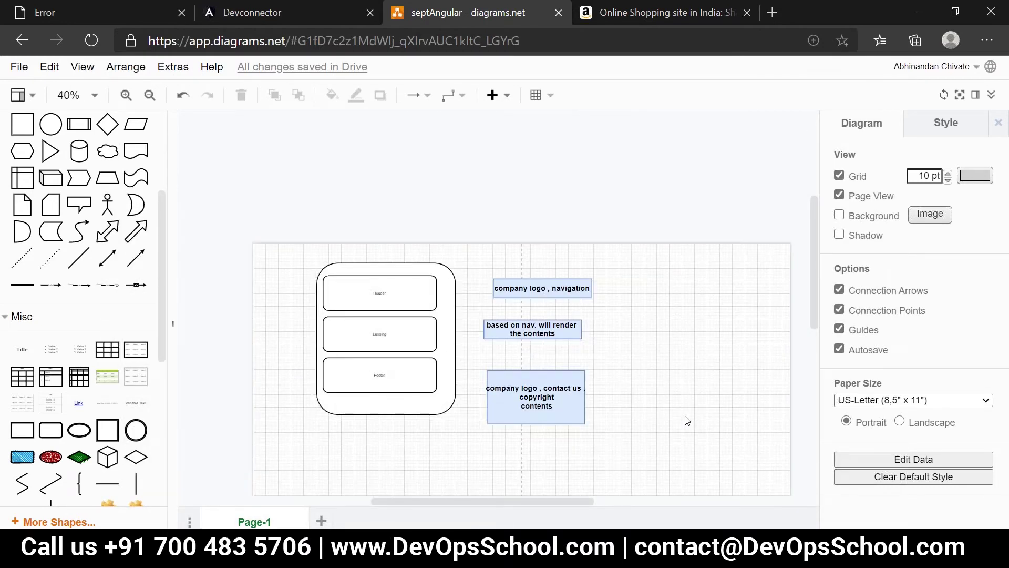
{"action": "scroll", "coordinate": [686, 420], "scroll_direction": "up", "scroll_amount": 1}
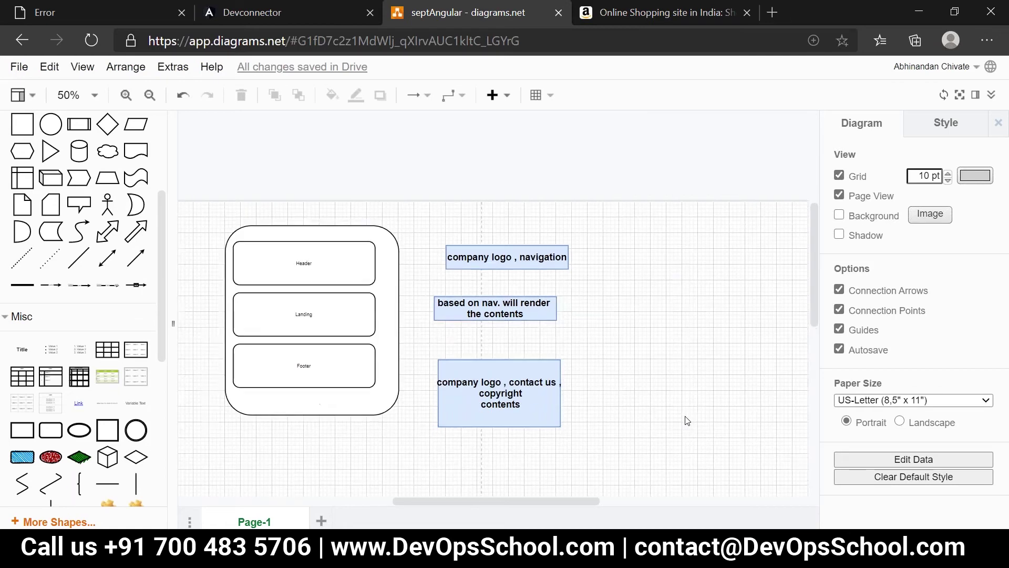
{"action": "left_click_drag", "start_coordinate": [415, 500], "coordinate": [370, 499]}
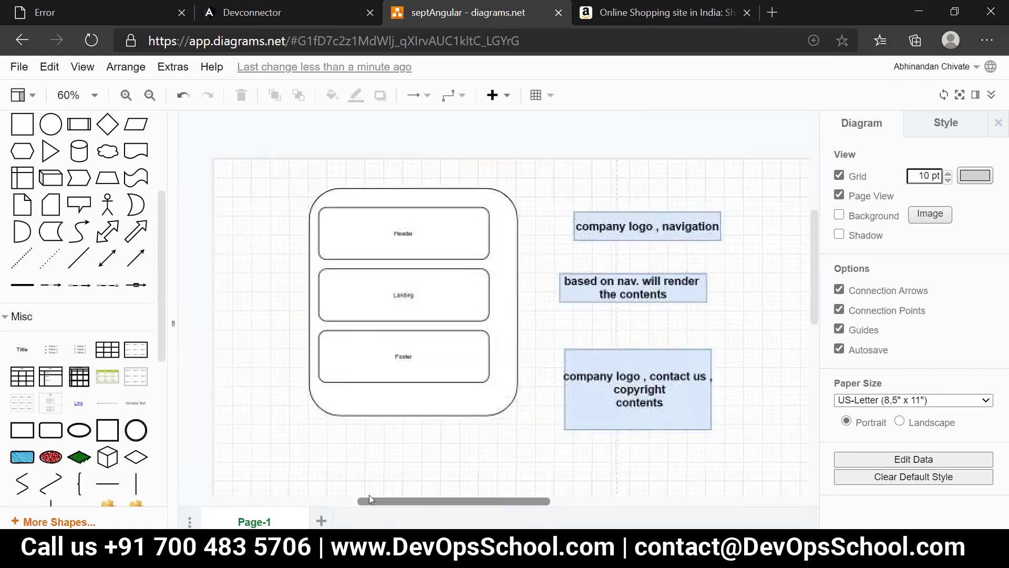
{"action": "left_click_drag", "start_coordinate": [614, 401], "coordinate": [619, 385]}
{"action": "left_click", "coordinate": [578, 450]}
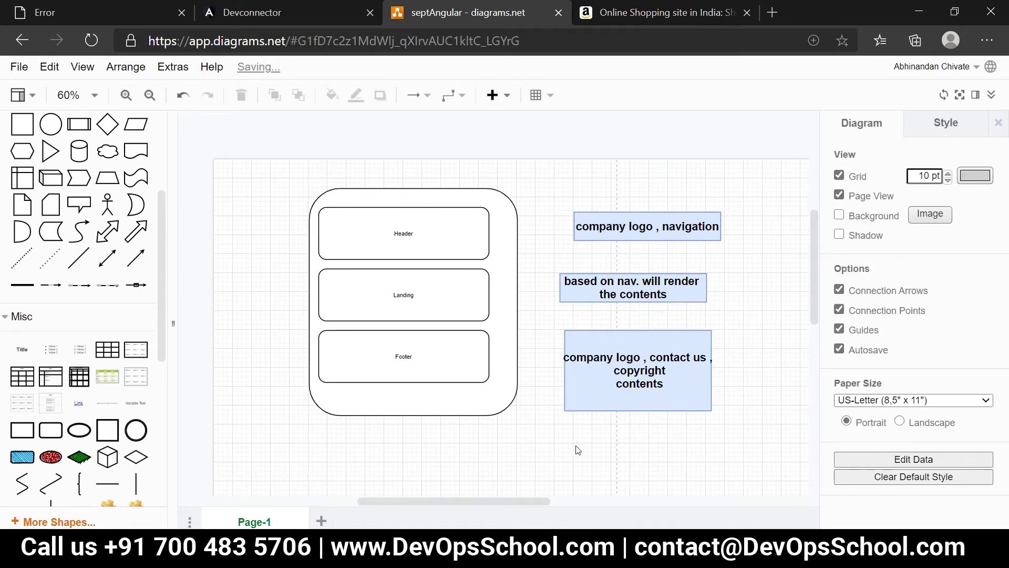
Select the device outline with its three boxes to check alignment, then open a new browser tab
{"action": "left_click_drag", "start_coordinate": [281, 188], "coordinate": [539, 429]}
{"action": "left_click", "coordinate": [540, 429]}
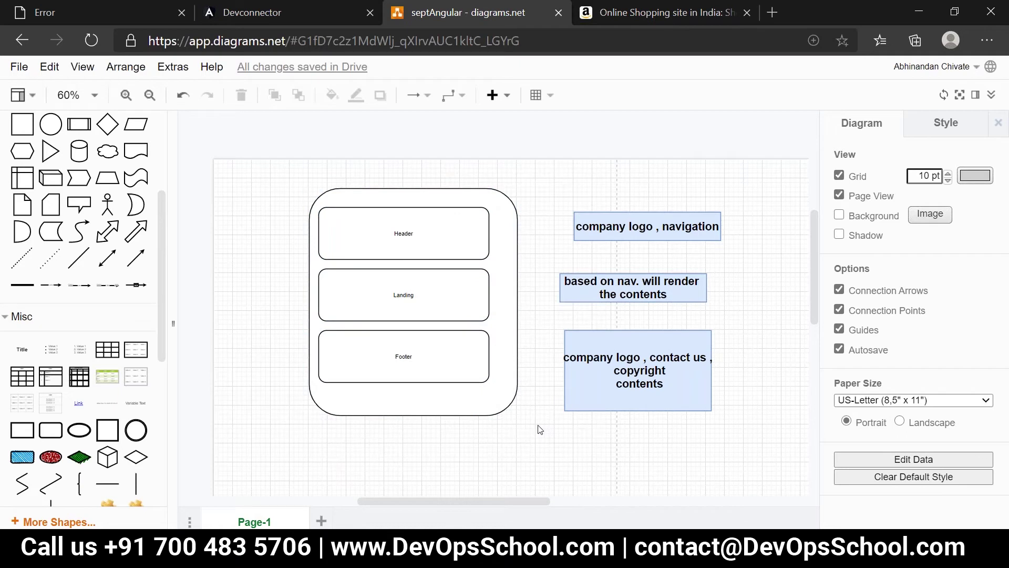
{"action": "left_click_drag", "start_coordinate": [265, 173], "coordinate": [526, 480]}
{"action": "left_click", "coordinate": [531, 467]}
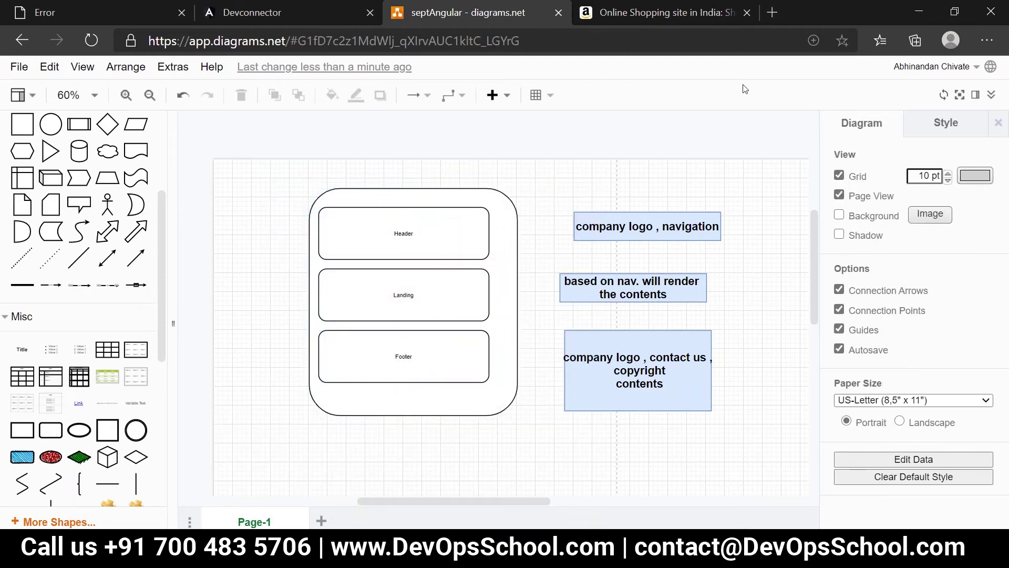
{"action": "left_click", "coordinate": [776, 19]}
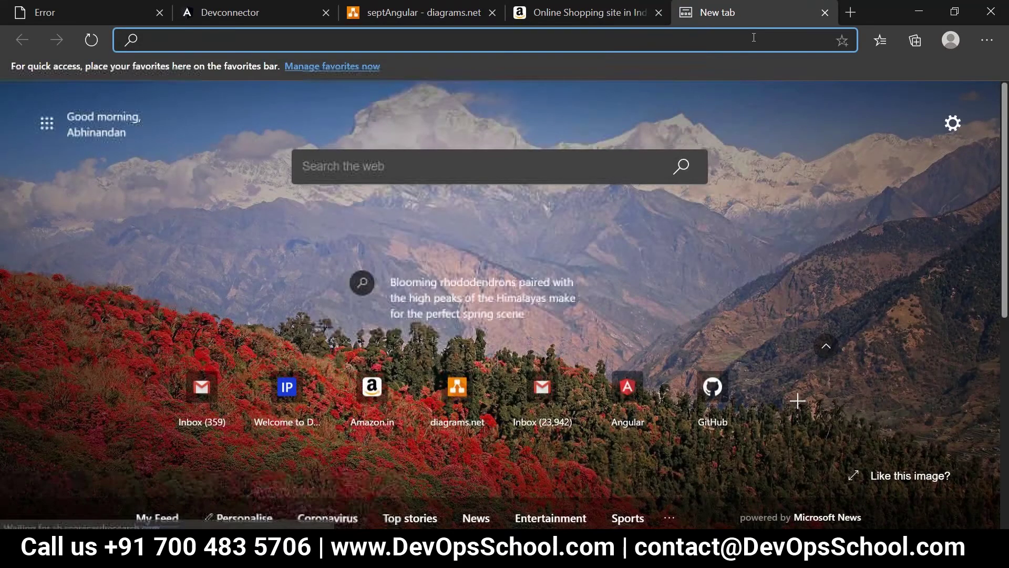
Enter a GitHub repository address missing the dot in github.com, which fails to load
{"action": "type", "text": "github"}
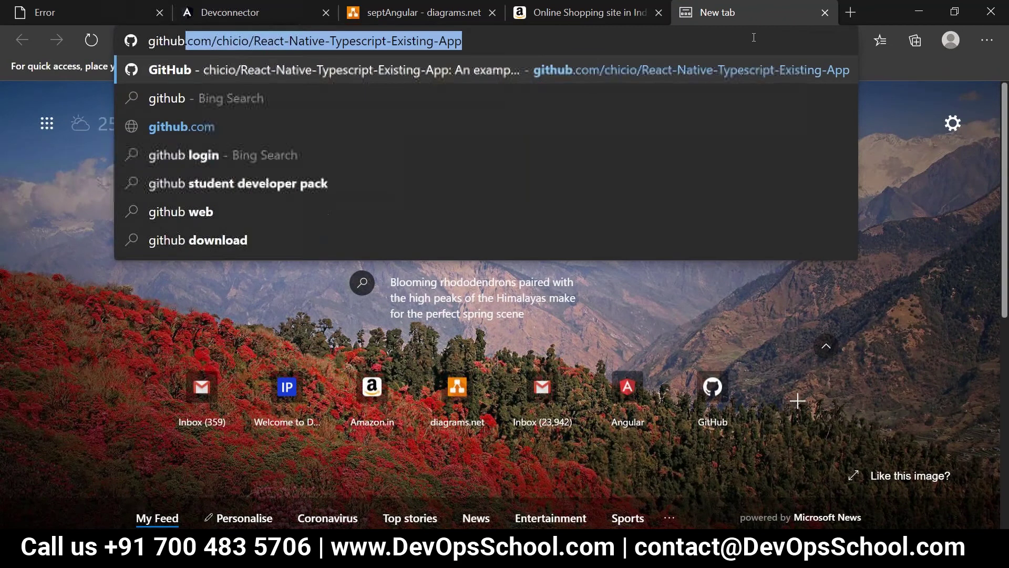
{"action": "type", "text": "com/"}
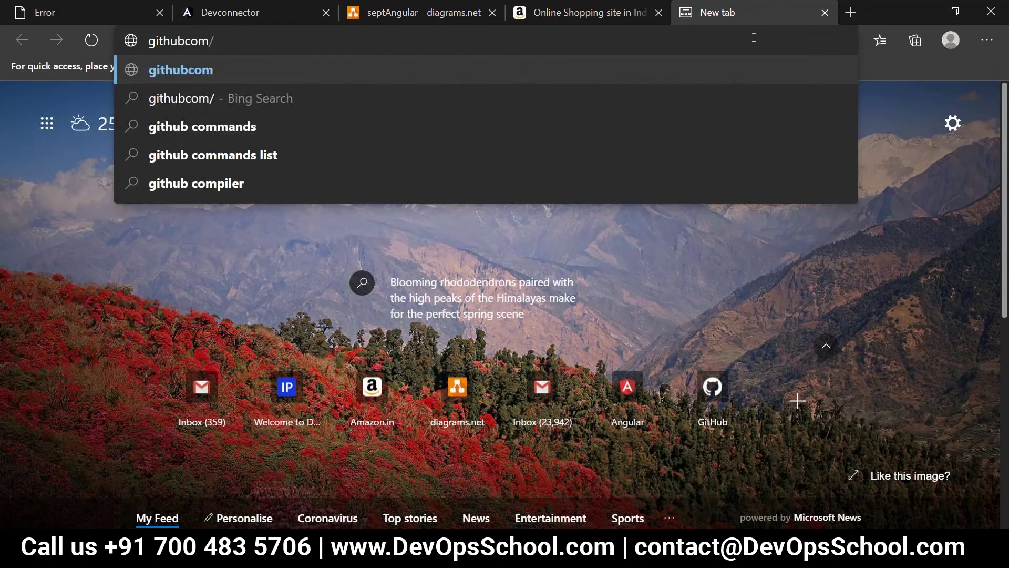
{"action": "type", "text": "abhinandanchiva"}
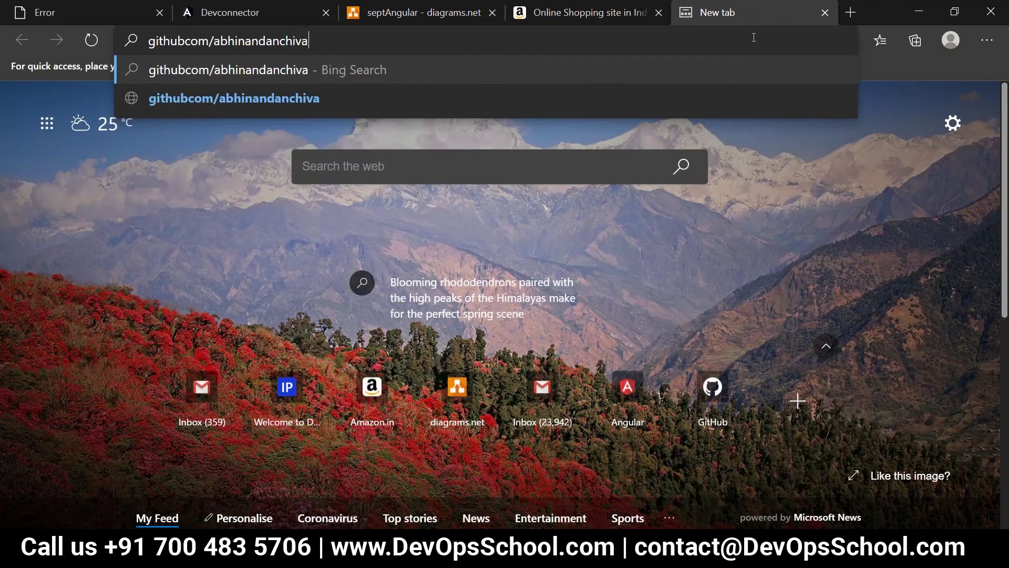
{"action": "type", "text": "te2000"}
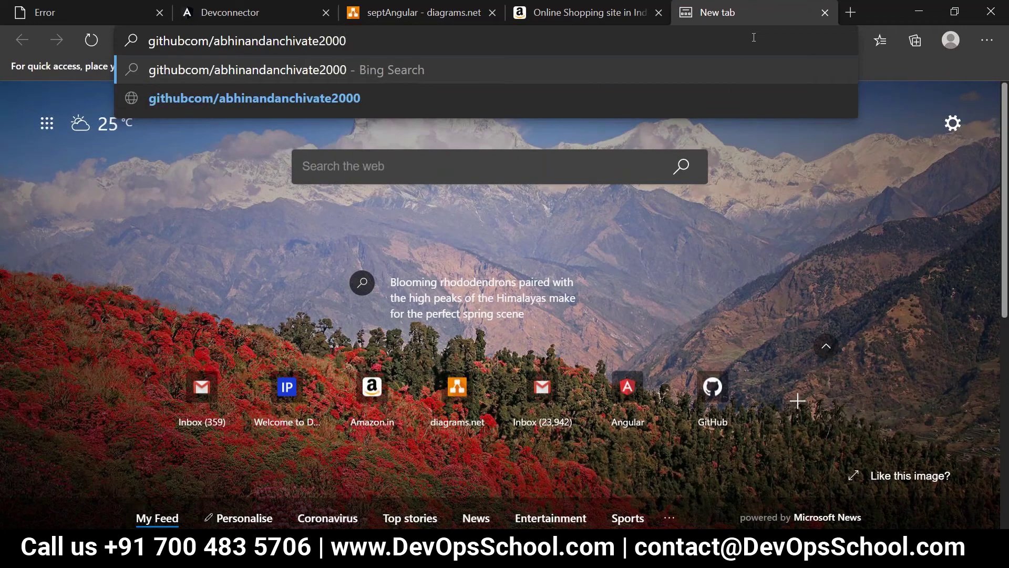
{"action": "type", "text": "/"}
{"action": "key", "text": "Return"}
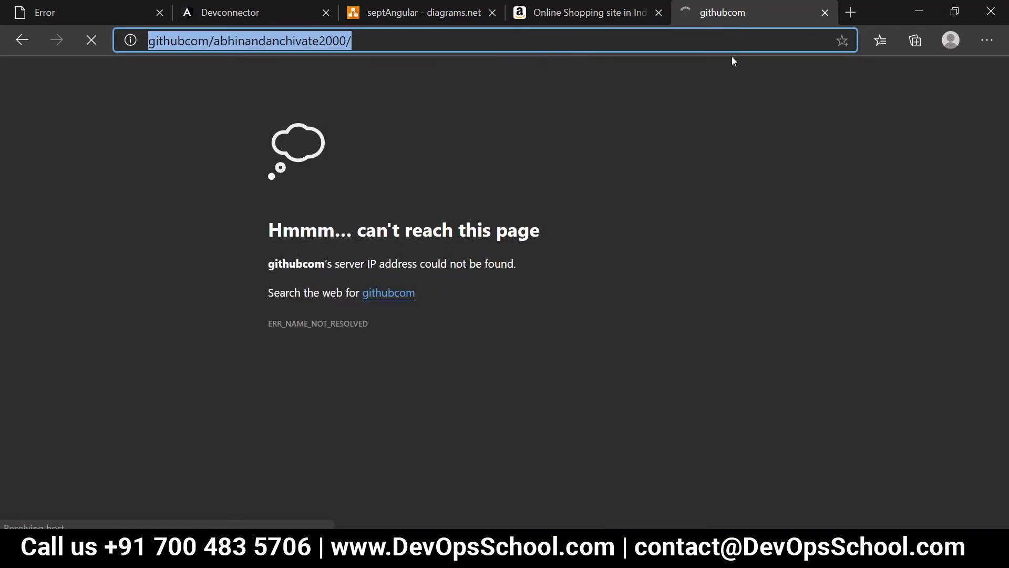
{"action": "left_click", "coordinate": [713, 49]}
{"action": "key", "text": "BackSpace"}
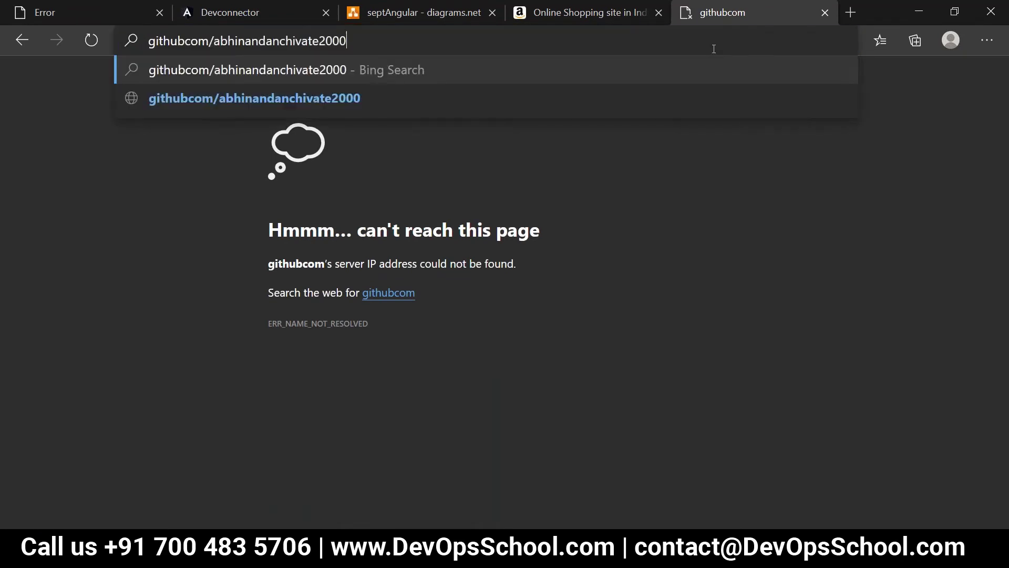
{"action": "type", "text": "/fidi"}
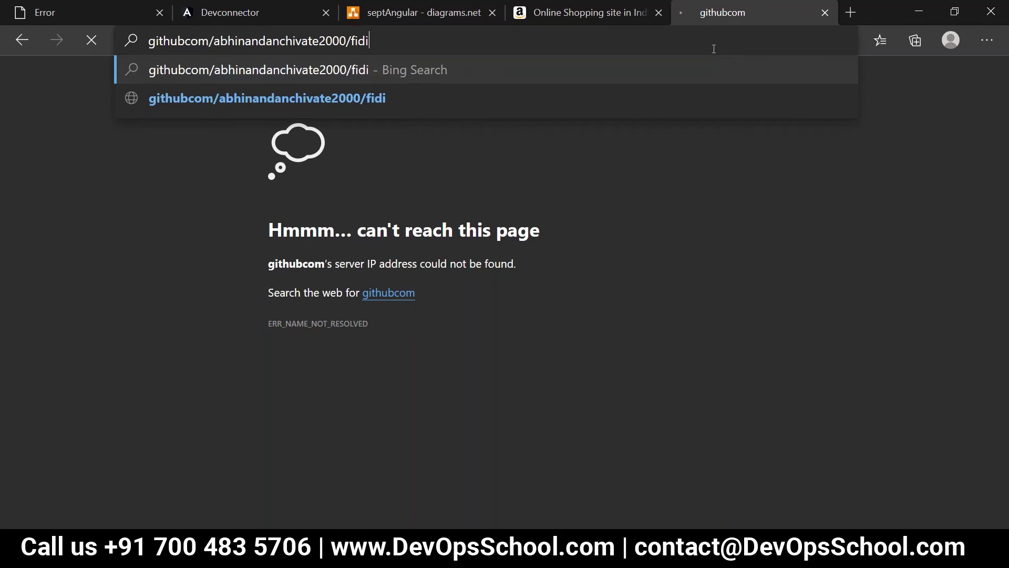
{"action": "type", "text": "lit"}
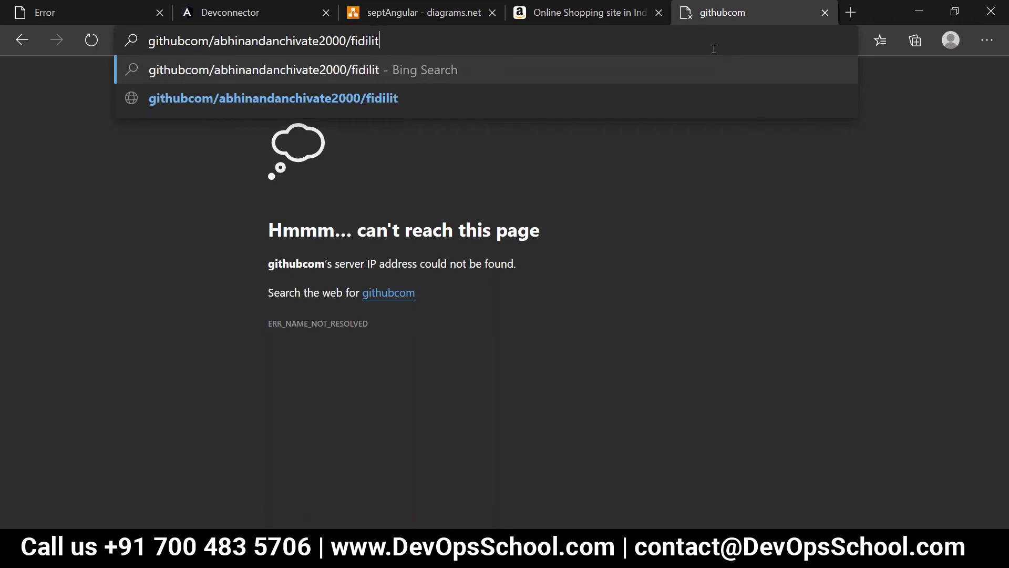
{"action": "type", "text": "yfeb17"}
{"action": "key", "text": "Return"}
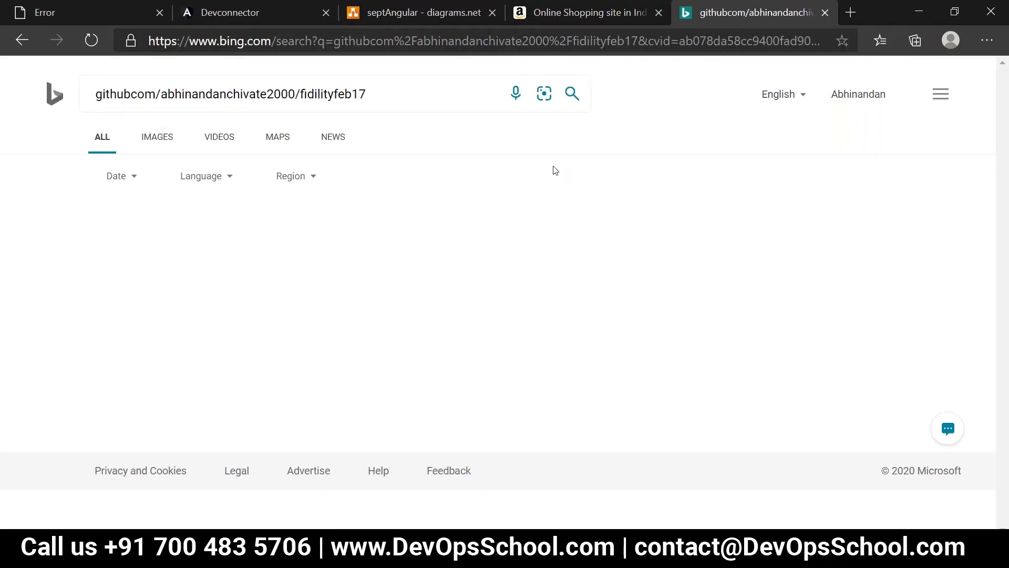
Replace the address with github.com and load GitHub's home page
{"action": "left_click", "coordinate": [432, 42]}
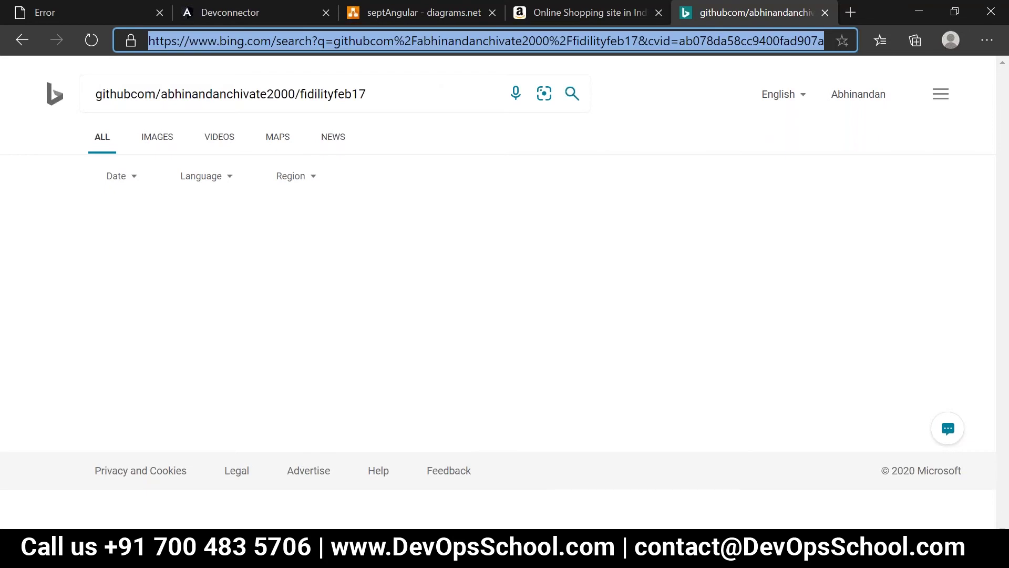
{"action": "type", "text": "githubc"}
{"action": "key", "text": "BackSpace"}
{"action": "key", "text": "BackSpace"}
{"action": "type", "text": ".com"}
{"action": "key", "text": "Return"}
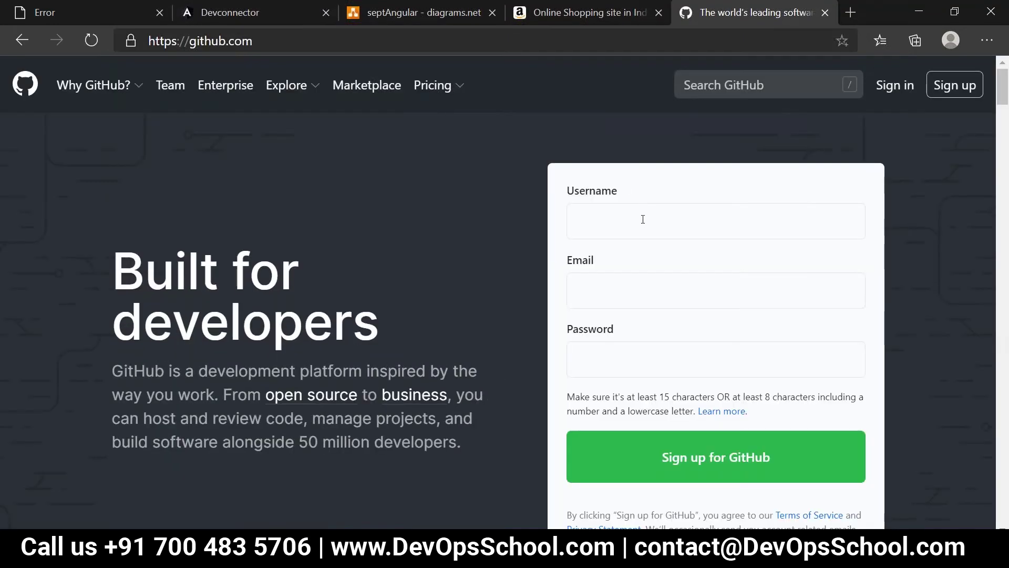
Sign in to GitHub with the saved username and the account password
{"action": "left_click", "coordinate": [894, 85]}
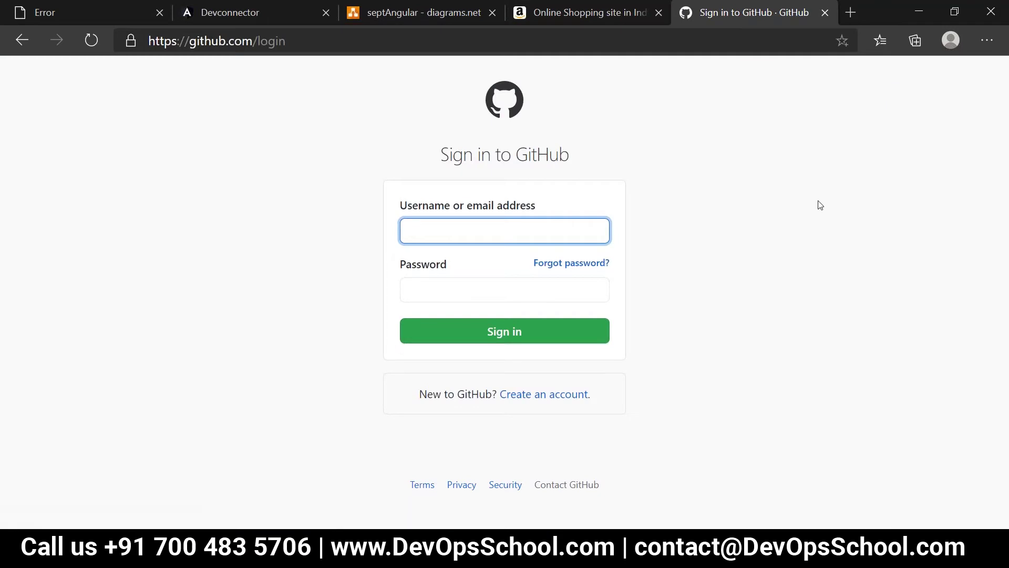
{"action": "type", "text": "abhi"}
{"action": "key", "text": "Down"}
{"action": "key", "text": "Tab"}
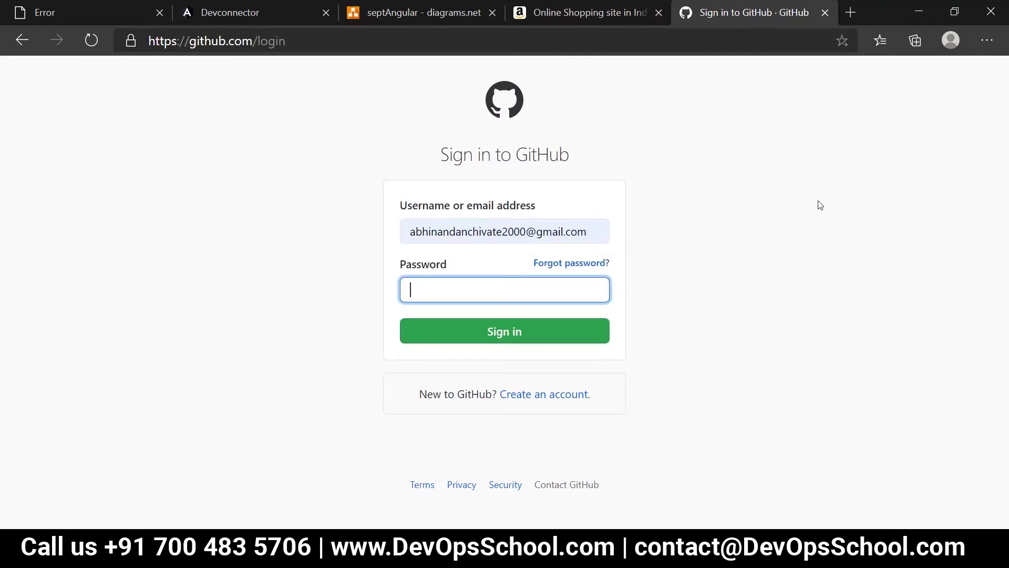
{"action": "type", "text": "*********"}
{"action": "key", "text": "Return"}
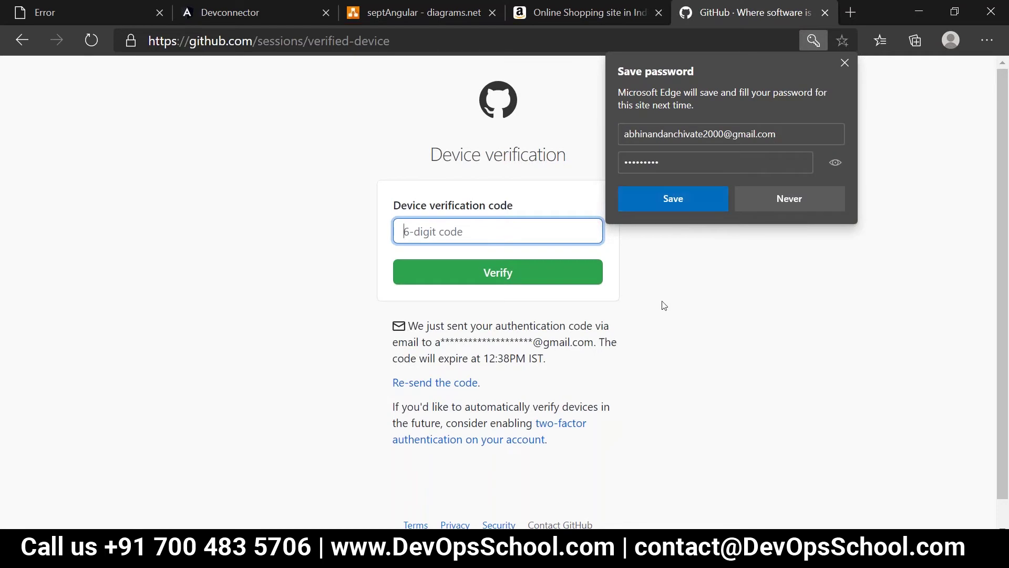
Enter the emailed 6-digit device verification code and verify to reach the dashboard
{"action": "left_click", "coordinate": [464, 234]}
{"action": "left_click", "coordinate": [477, 266]}
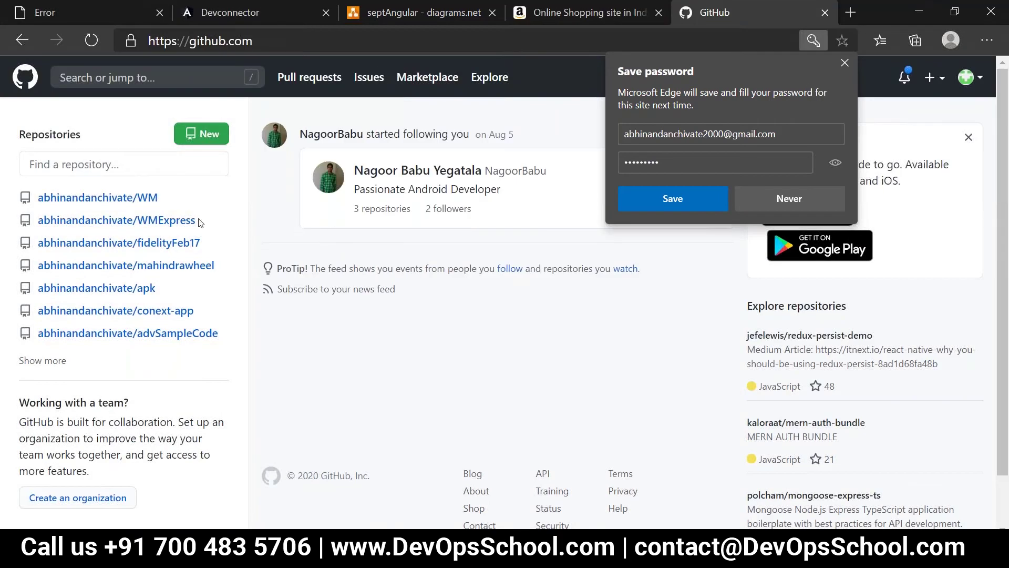
Open the fidelityFeb17 repository, select its web address, and switch to File Explorer's sept folder
{"action": "mouse_move", "coordinate": [170, 243]}
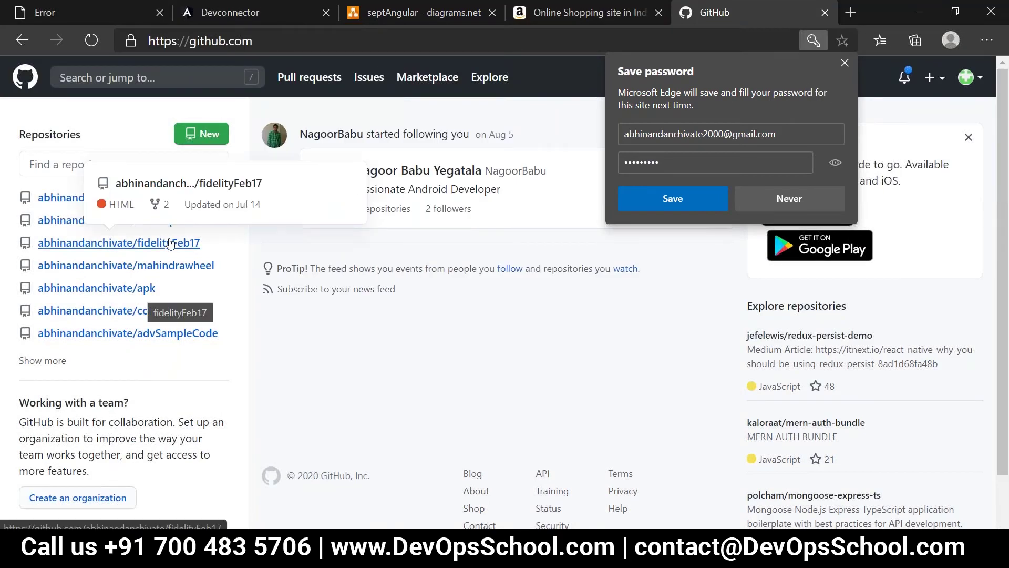
{"action": "left_click", "coordinate": [170, 243]}
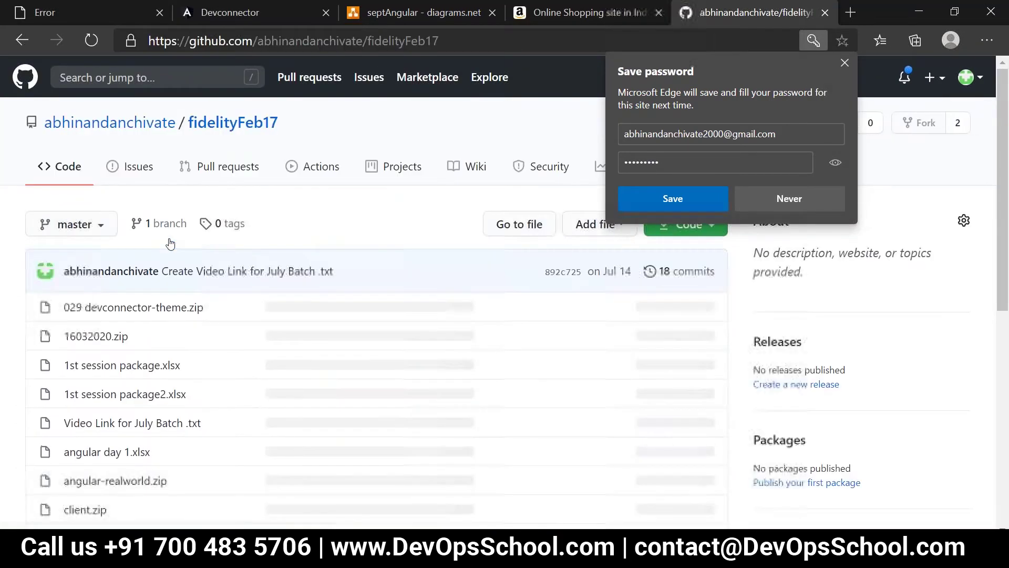
{"action": "left_click", "coordinate": [469, 42]}
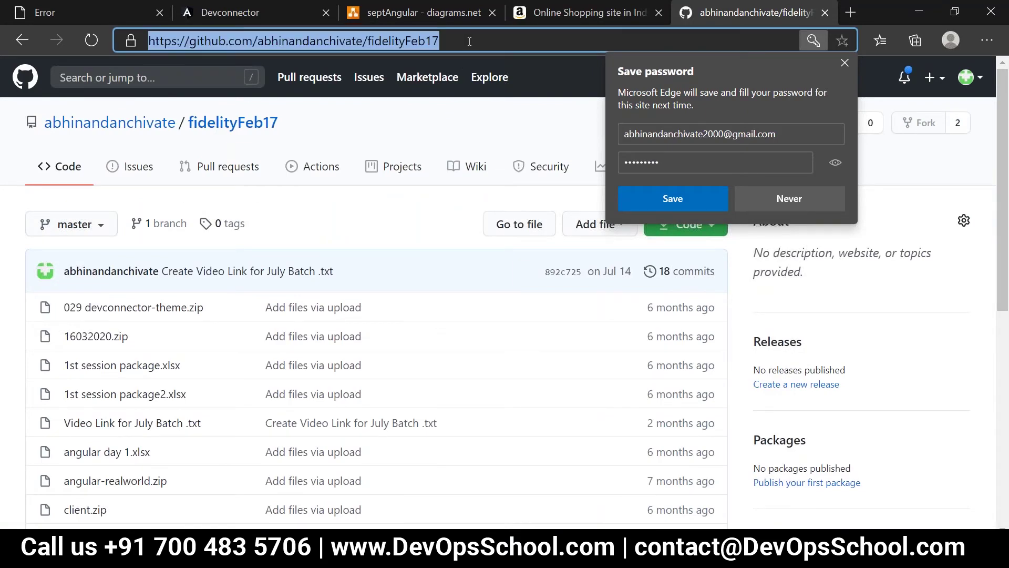
{"action": "key", "text": "alt+Tab"}
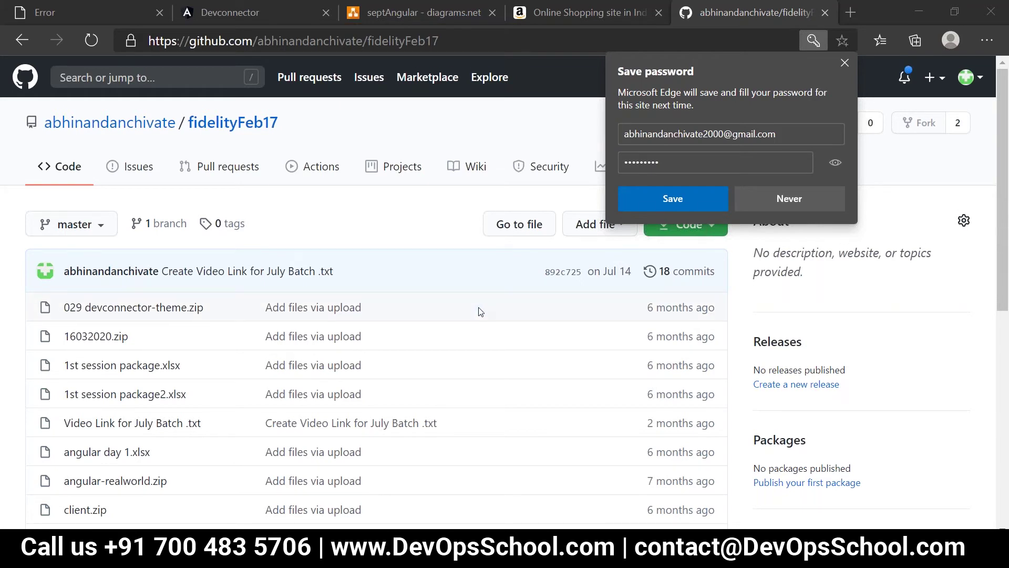
{"action": "scroll", "coordinate": [480, 312], "scroll_direction": "down", "scroll_amount": 3}
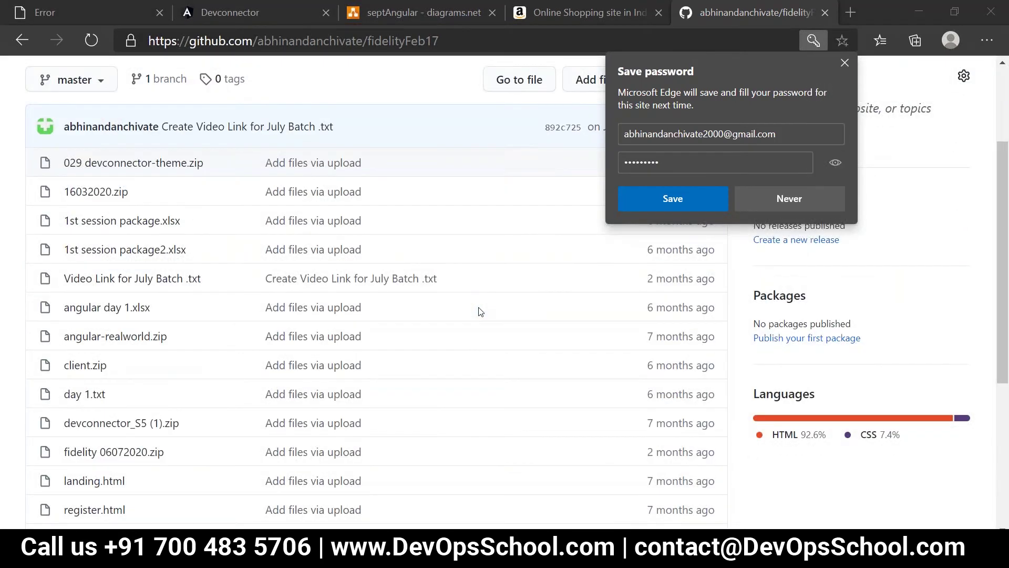
{"action": "scroll", "coordinate": [479, 311], "scroll_direction": "up", "scroll_amount": 3}
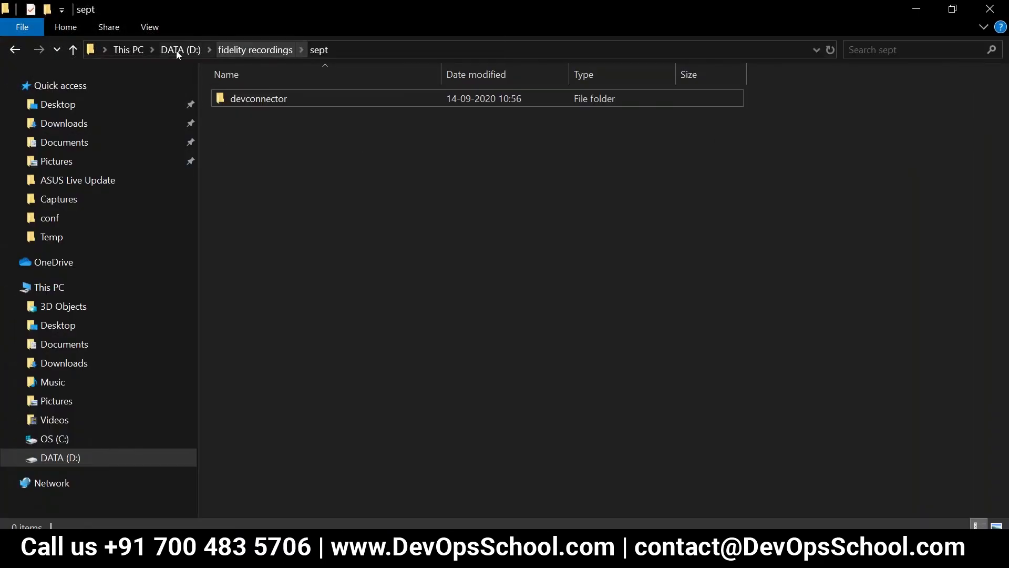
Open D:\029 devconnector-theme\devconnector_theme\landing in Edge, then return to VS Code
{"action": "left_click", "coordinate": [167, 51]}
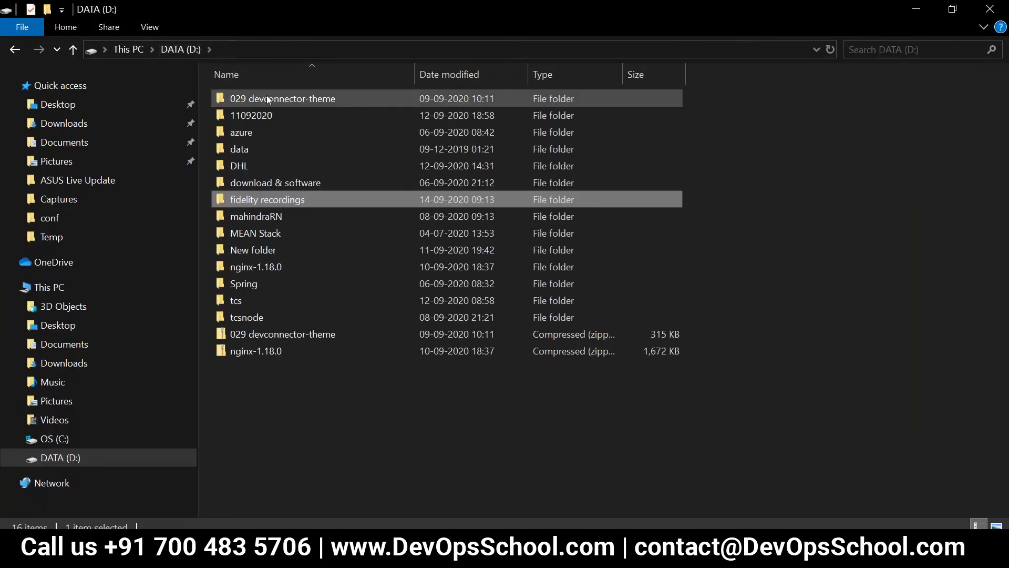
{"action": "double_click", "coordinate": [269, 99]}
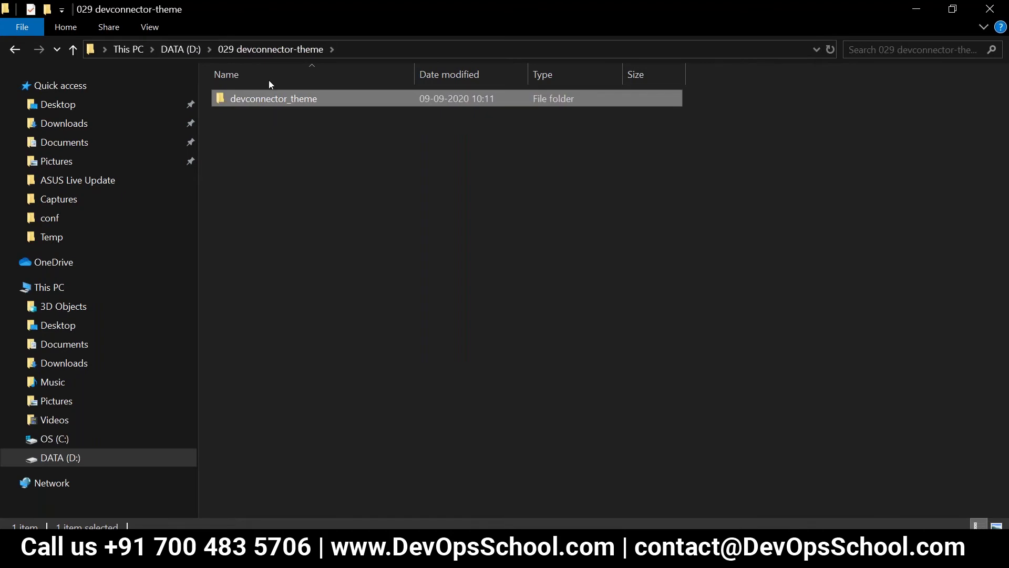
{"action": "double_click", "coordinate": [269, 98]}
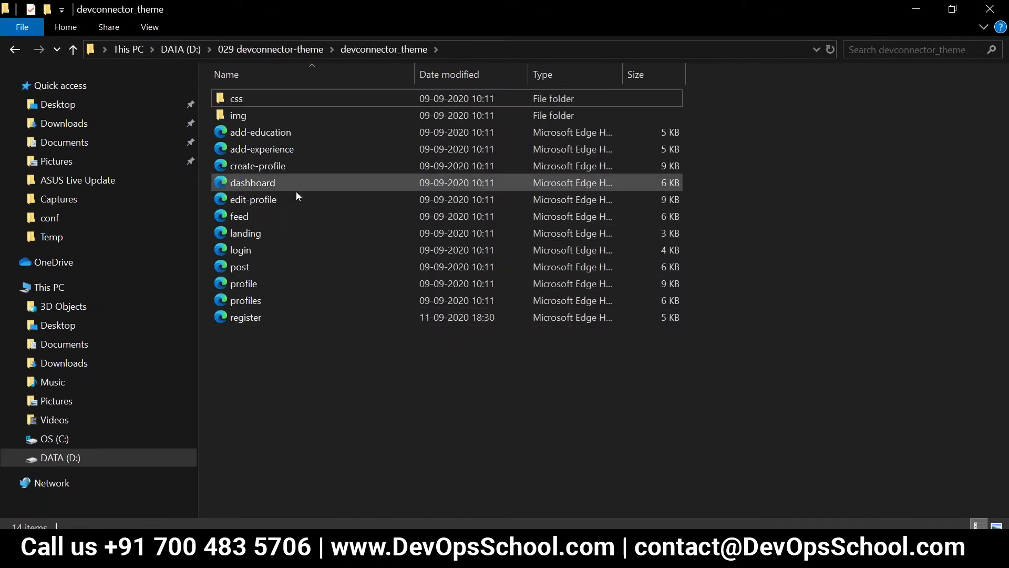
{"action": "double_click", "coordinate": [311, 227]}
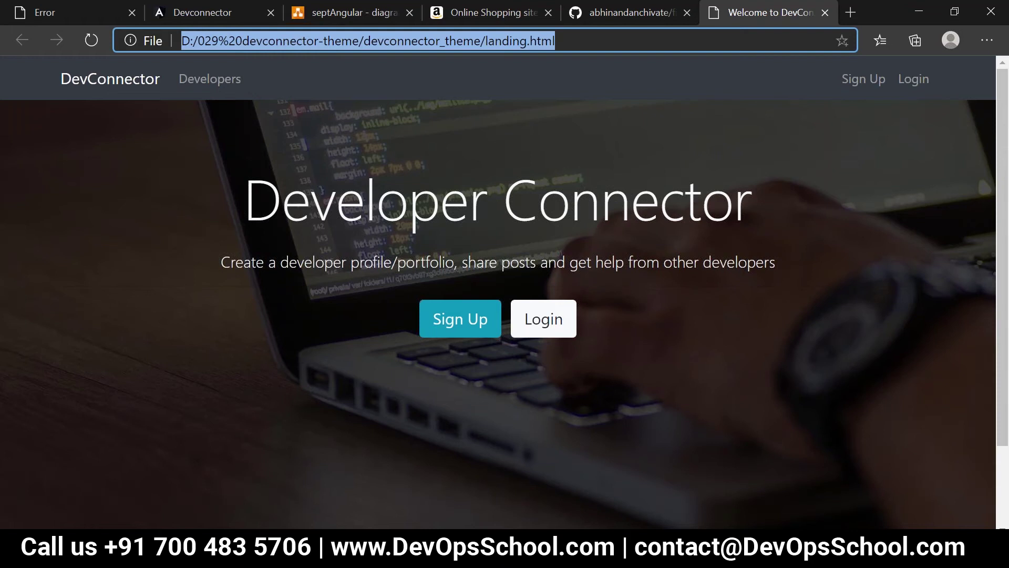
{"action": "key", "text": "alt+Tab"}
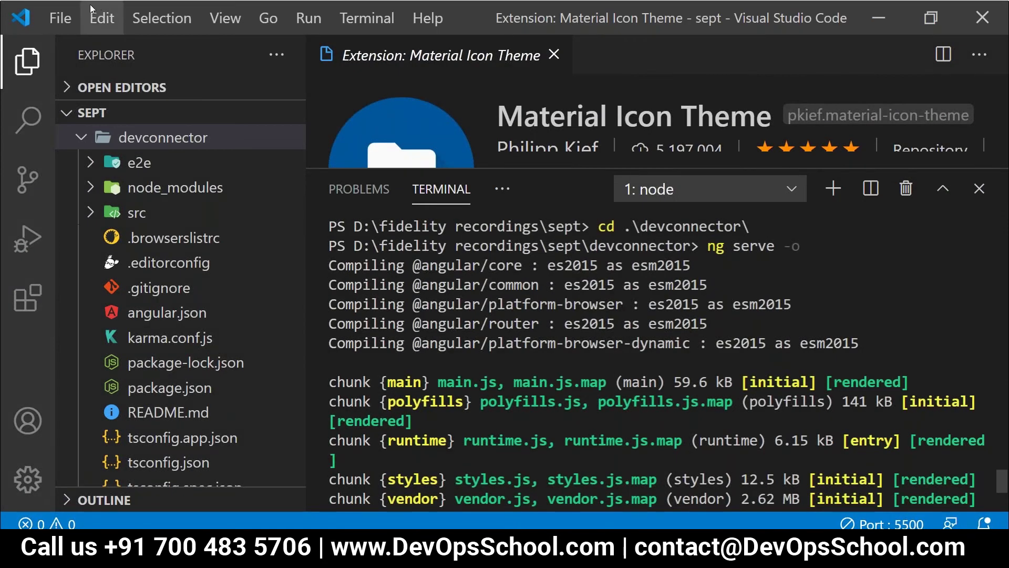
Open a new empty VS Code window on the Welcome page and maximize it
{"action": "left_click", "coordinate": [65, 18]}
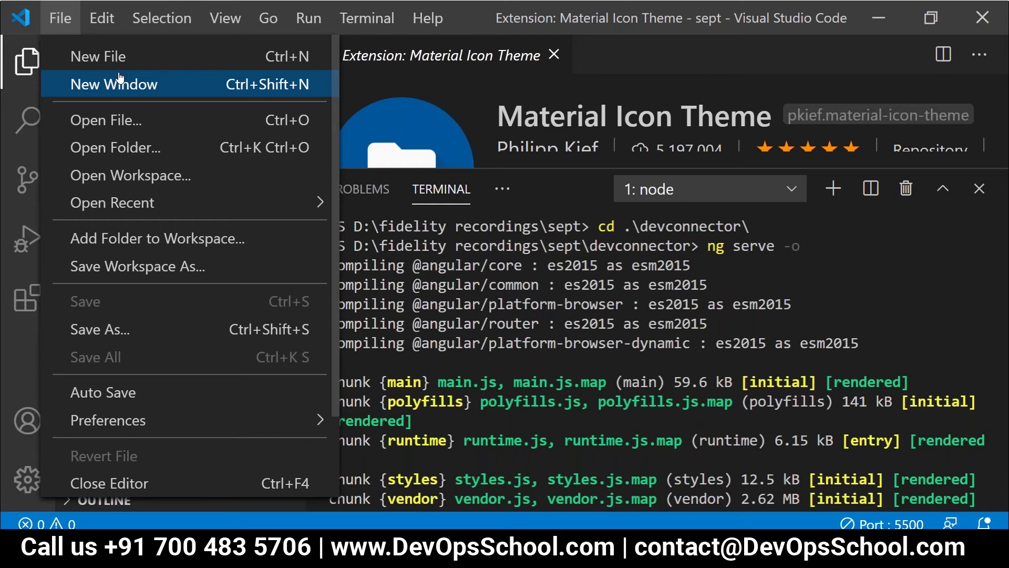
{"action": "left_click", "coordinate": [121, 84]}
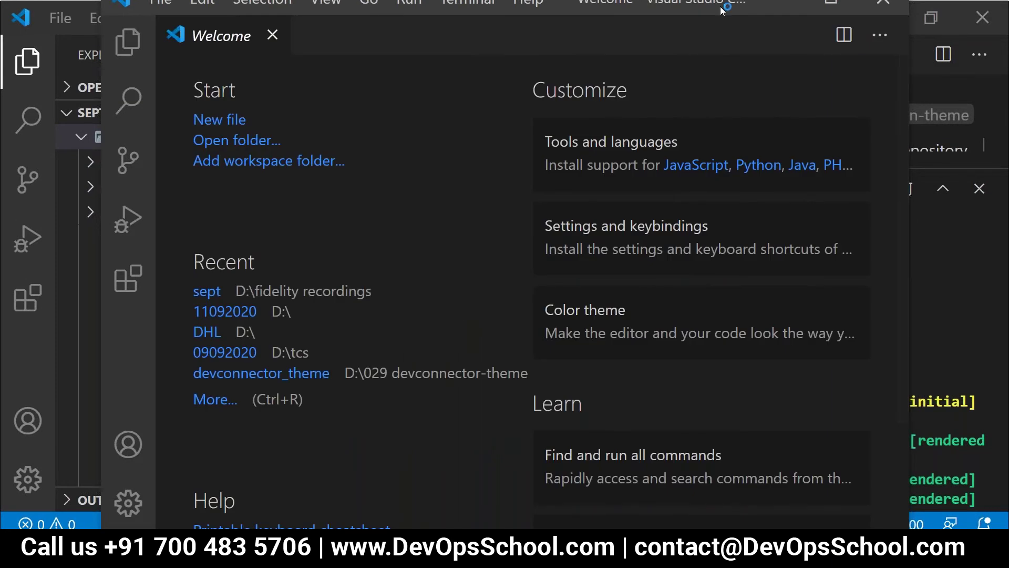
{"action": "double_click", "coordinate": [722, 10]}
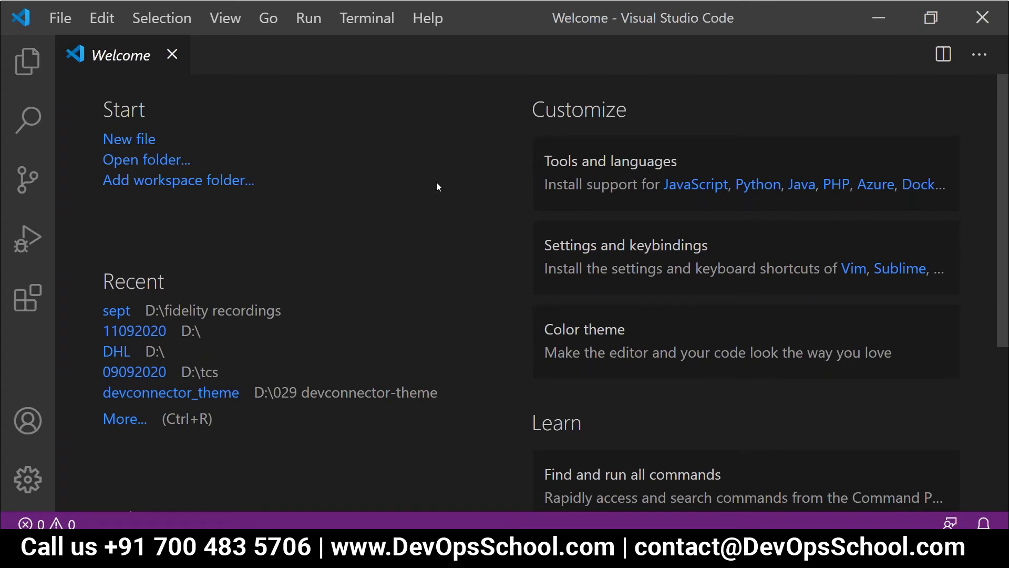
Open D:\029 devconnector-theme\devconnector_theme as the VS Code project folder
{"action": "left_click", "coordinate": [149, 161]}
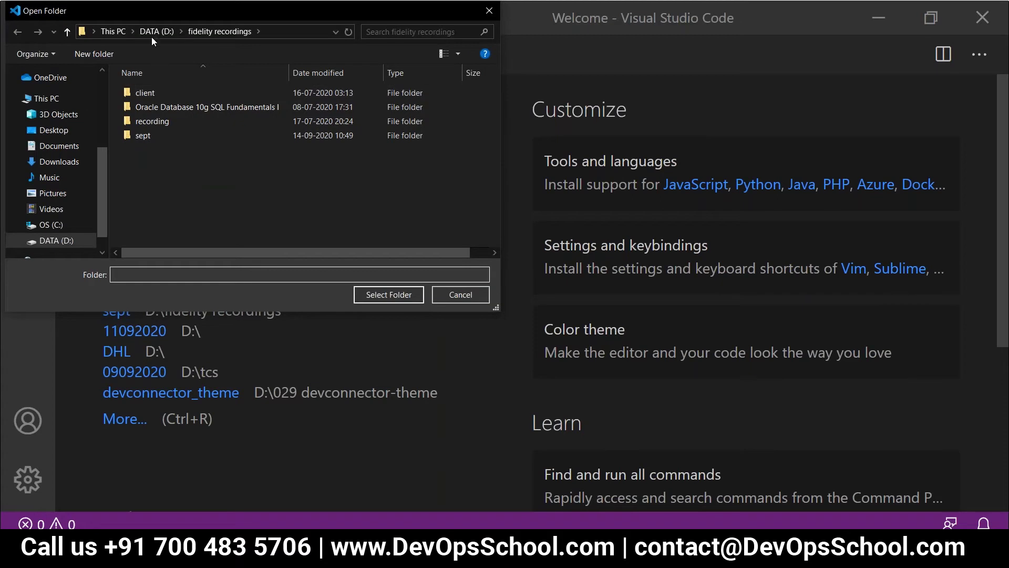
{"action": "left_click", "coordinate": [151, 33]}
{"action": "double_click", "coordinate": [165, 92]}
{"action": "left_click", "coordinate": [165, 93]}
{"action": "double_click", "coordinate": [165, 93]}
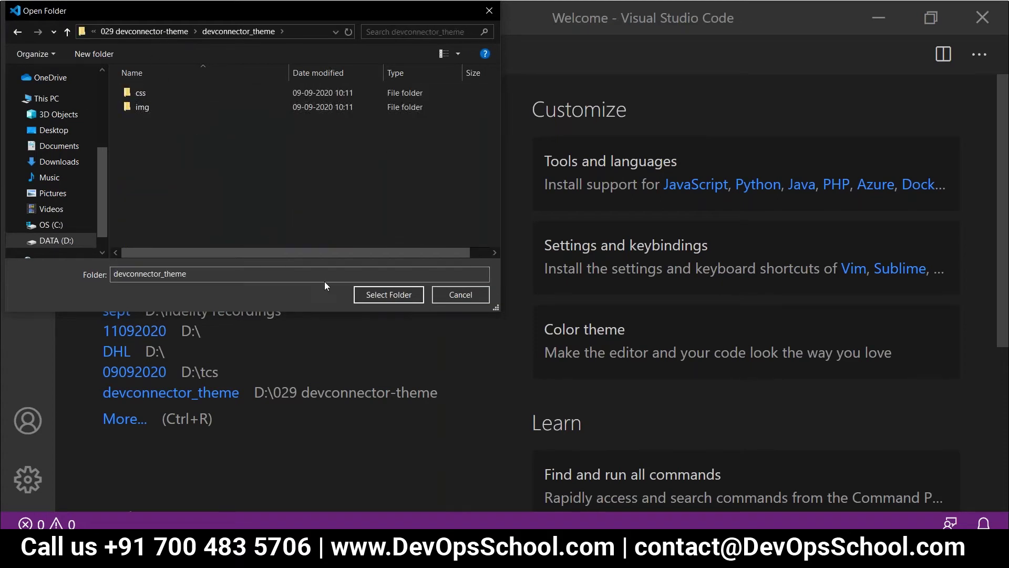
{"action": "left_click", "coordinate": [364, 297]}
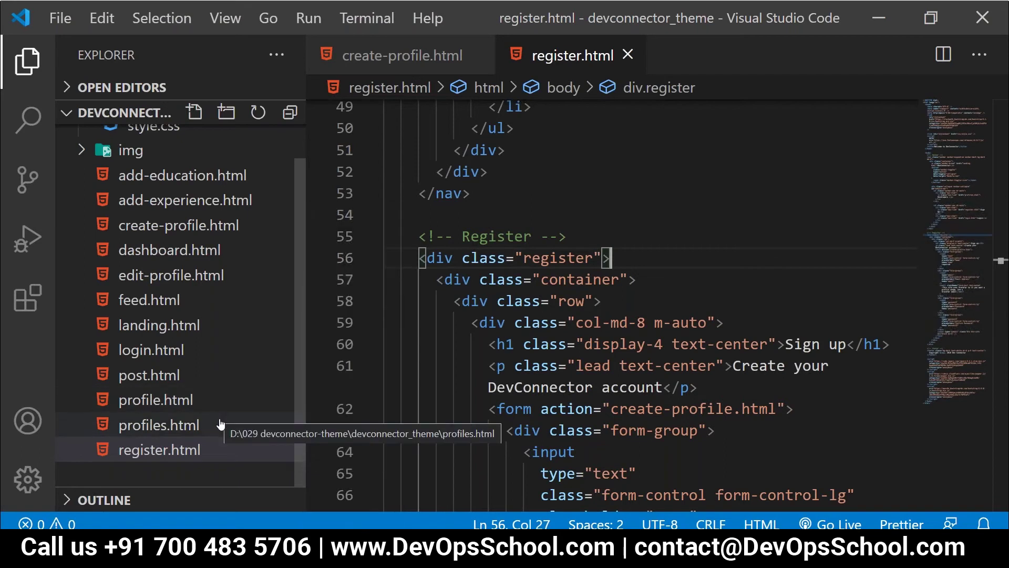
Open landing.html and serve it with Live Server on port 5501
{"action": "left_click", "coordinate": [181, 326]}
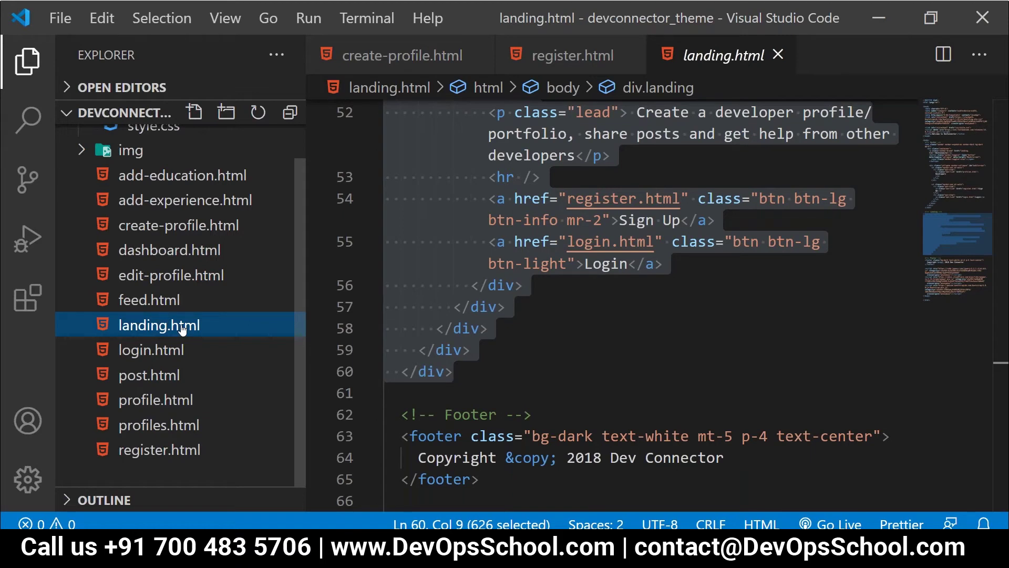
{"action": "right_click", "coordinate": [182, 328]}
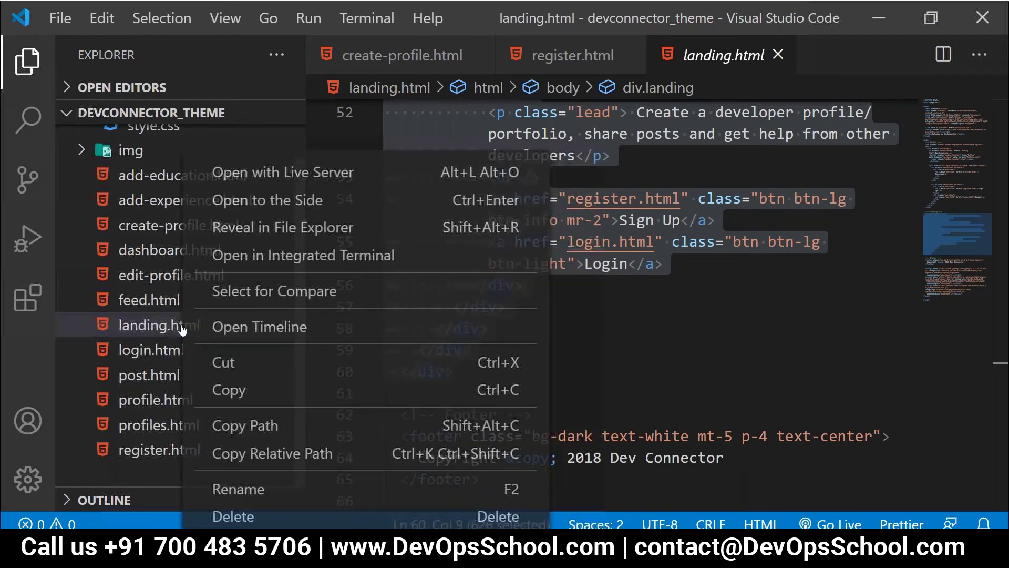
{"action": "left_click", "coordinate": [404, 175]}
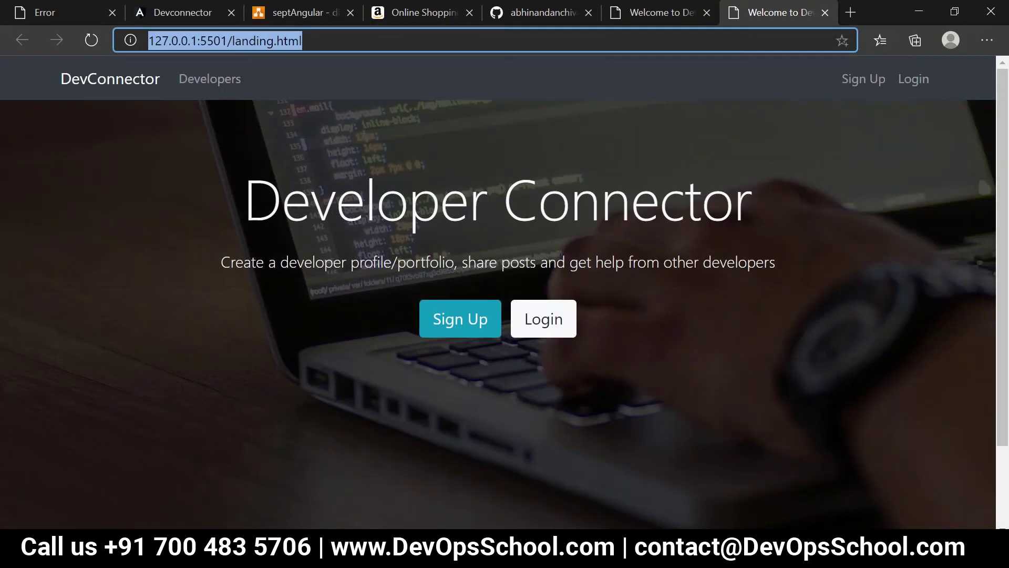
Scroll through 127.0.0.1:5501/landing.html, checking the navbar, Sign Up/Login buttons and copyright footer
{"action": "left_click", "coordinate": [251, 112]}
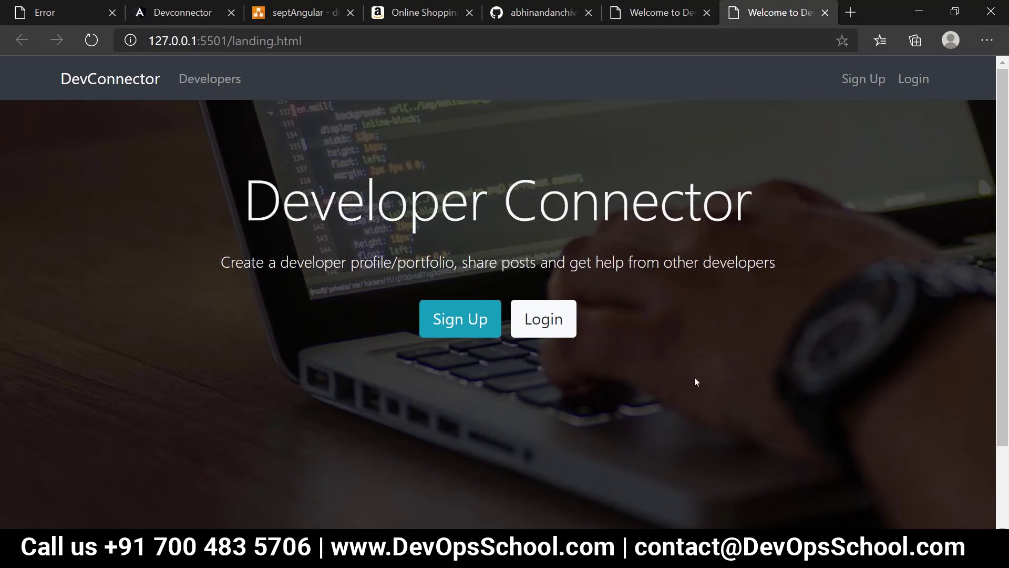
{"action": "scroll", "coordinate": [695, 378], "scroll_direction": "down", "scroll_amount": 2}
{"action": "scroll", "coordinate": [695, 377], "scroll_direction": "up", "scroll_amount": 2}
{"action": "scroll", "coordinate": [695, 376], "scroll_direction": "down", "scroll_amount": 1}
{"action": "scroll", "coordinate": [694, 377], "scroll_direction": "up", "scroll_amount": 1}
{"action": "scroll", "coordinate": [726, 304], "scroll_direction": "down", "scroll_amount": 1}
{"action": "scroll", "coordinate": [767, 269], "scroll_direction": "up", "scroll_amount": 1}
{"action": "scroll", "coordinate": [699, 342], "scroll_direction": "down", "scroll_amount": 2}
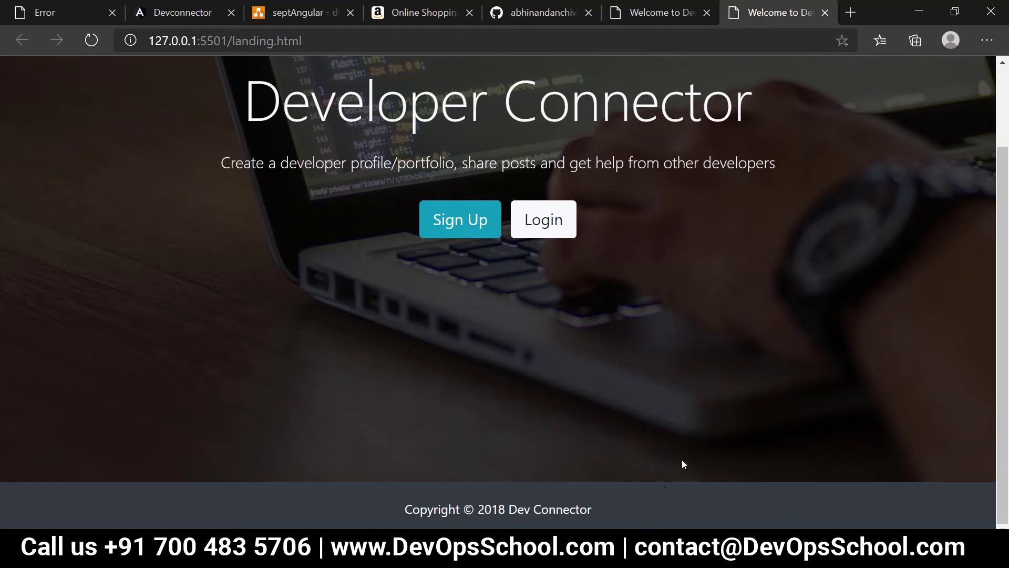
{"action": "scroll", "coordinate": [688, 443], "scroll_direction": "up", "scroll_amount": 2}
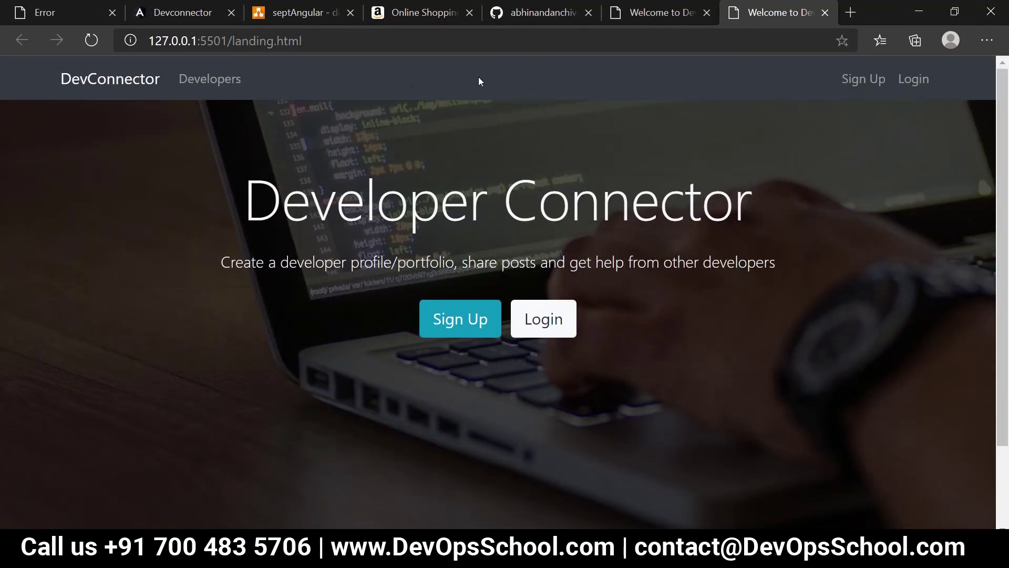
Scroll the DevConnector landing page up and down once more, then return to VS Code
{"action": "scroll", "coordinate": [723, 352], "scroll_direction": "down", "scroll_amount": 2}
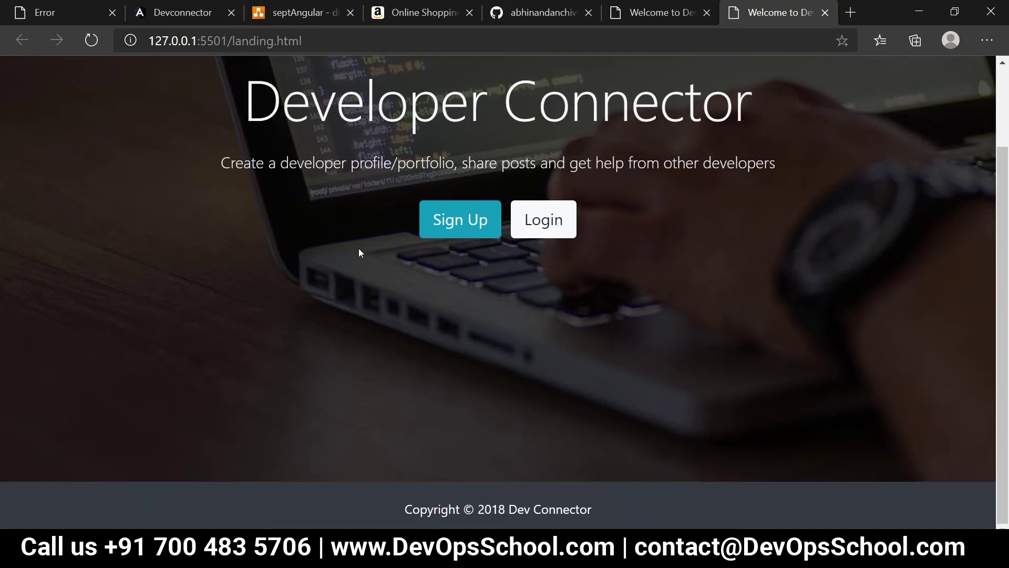
{"action": "key", "text": "alt+Tab"}
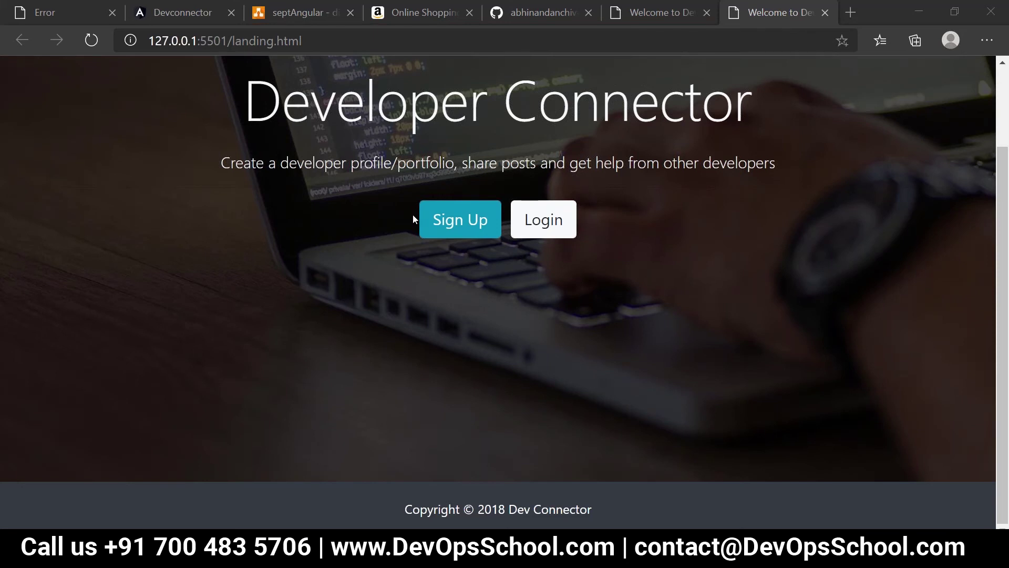
{"action": "scroll", "coordinate": [414, 219], "scroll_direction": "up", "scroll_amount": 1}
{"action": "scroll", "coordinate": [413, 219], "scroll_direction": "up", "scroll_amount": 1}
{"action": "scroll", "coordinate": [660, 420], "scroll_direction": "down", "scroll_amount": 2}
{"action": "scroll", "coordinate": [659, 421], "scroll_direction": "up", "scroll_amount": 2}
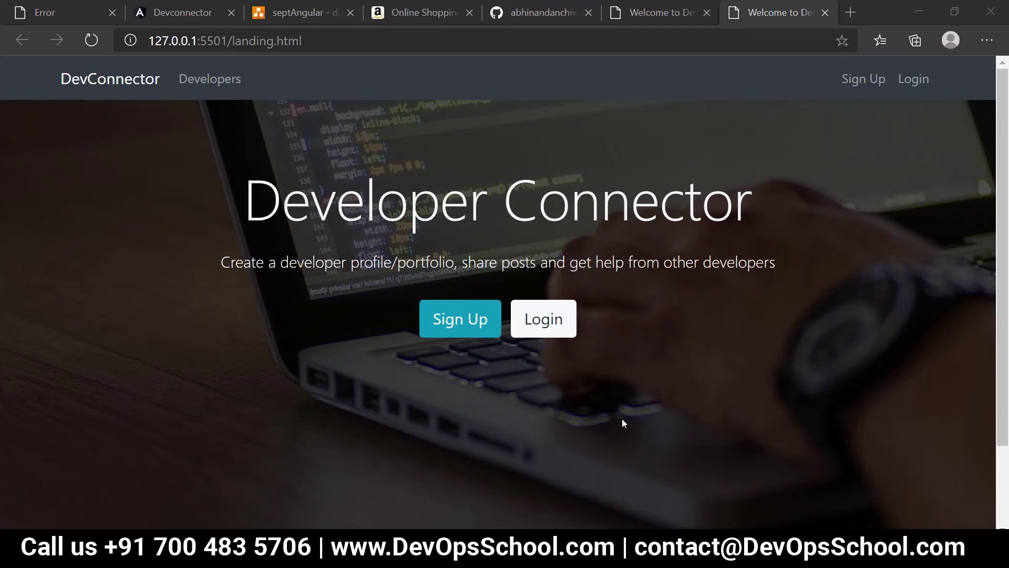
{"action": "key", "text": "alt+Tab"}
Scroll through landing.html down to the footer scripts and close both Live Server notifications
{"action": "left_click", "coordinate": [729, 215]}
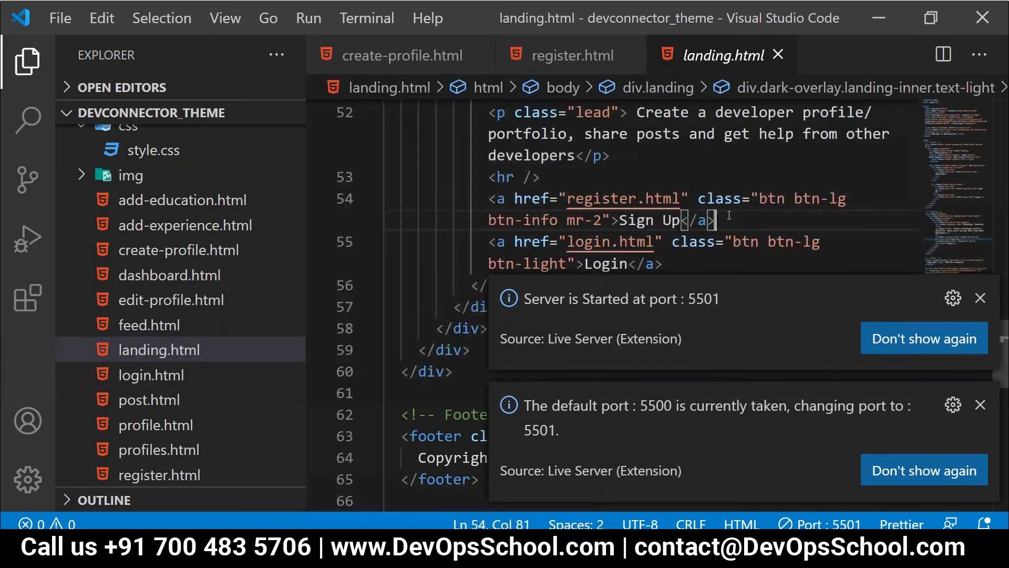
{"action": "scroll", "coordinate": [729, 215], "scroll_direction": "up", "scroll_amount": 10}
{"action": "scroll", "coordinate": [729, 215], "scroll_direction": "up", "scroll_amount": 3}
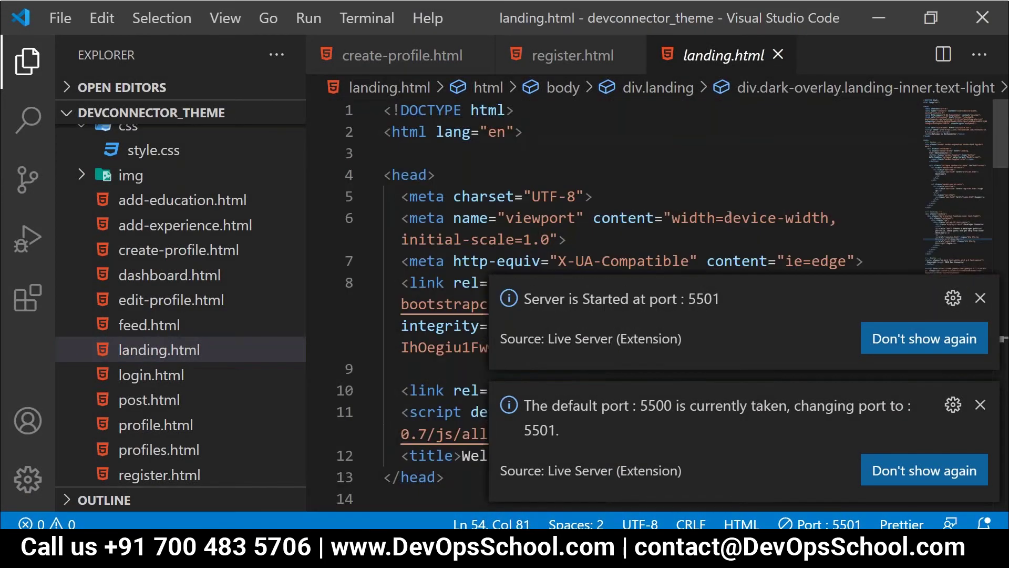
{"action": "scroll", "coordinate": [729, 215], "scroll_direction": "down", "scroll_amount": 7}
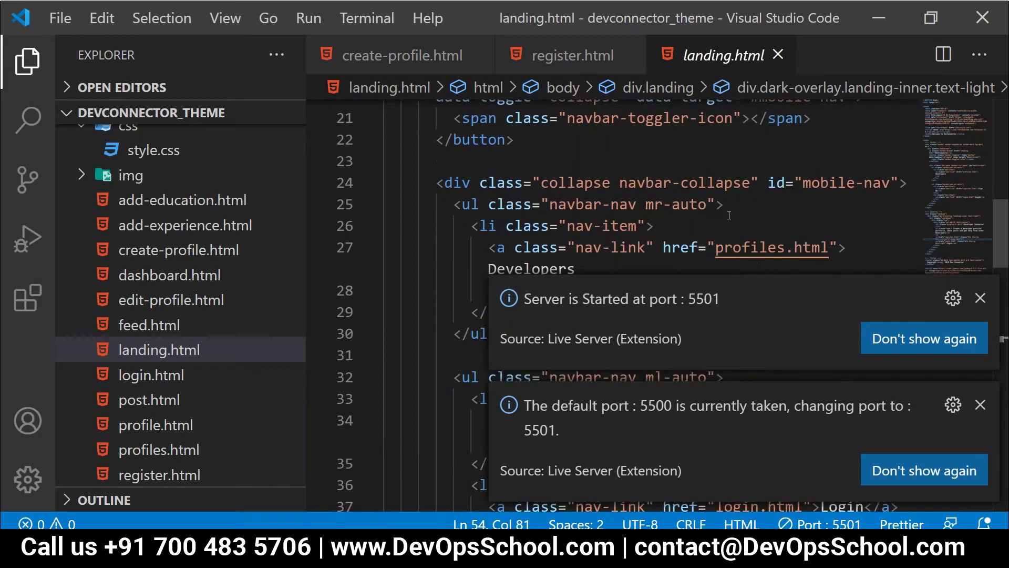
{"action": "scroll", "coordinate": [729, 215], "scroll_direction": "up", "scroll_amount": 3}
{"action": "scroll", "coordinate": [729, 215], "scroll_direction": "down", "scroll_amount": 5}
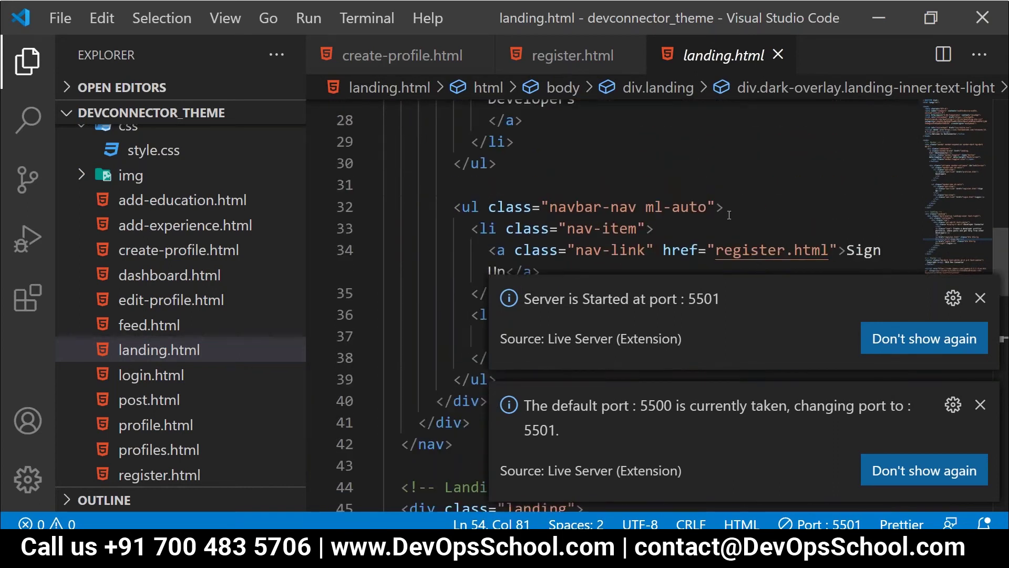
{"action": "scroll", "coordinate": [729, 215], "scroll_direction": "down", "scroll_amount": 10}
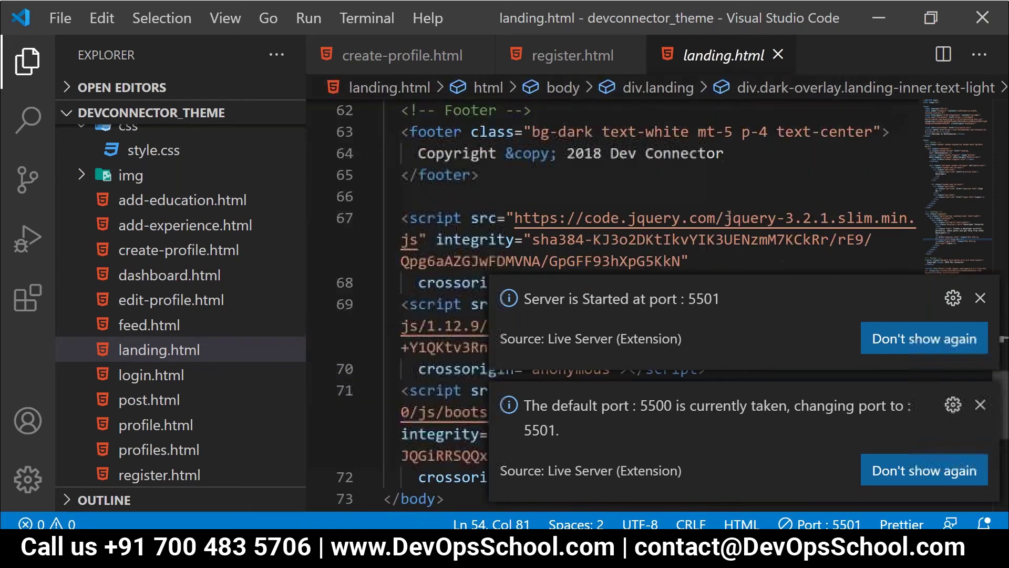
{"action": "scroll", "coordinate": [729, 215], "scroll_direction": "up", "scroll_amount": 1}
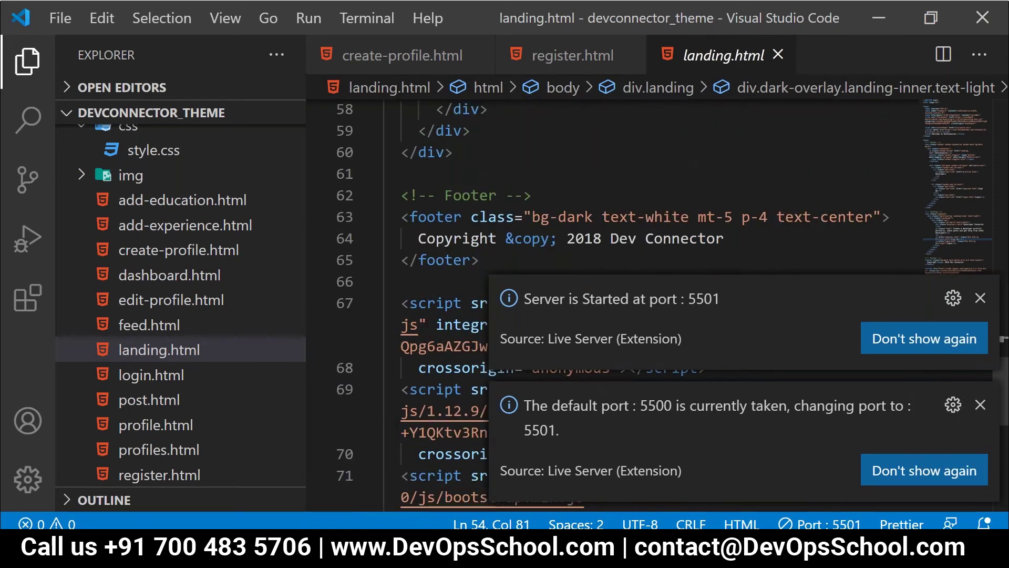
{"action": "left_click", "coordinate": [981, 298]}
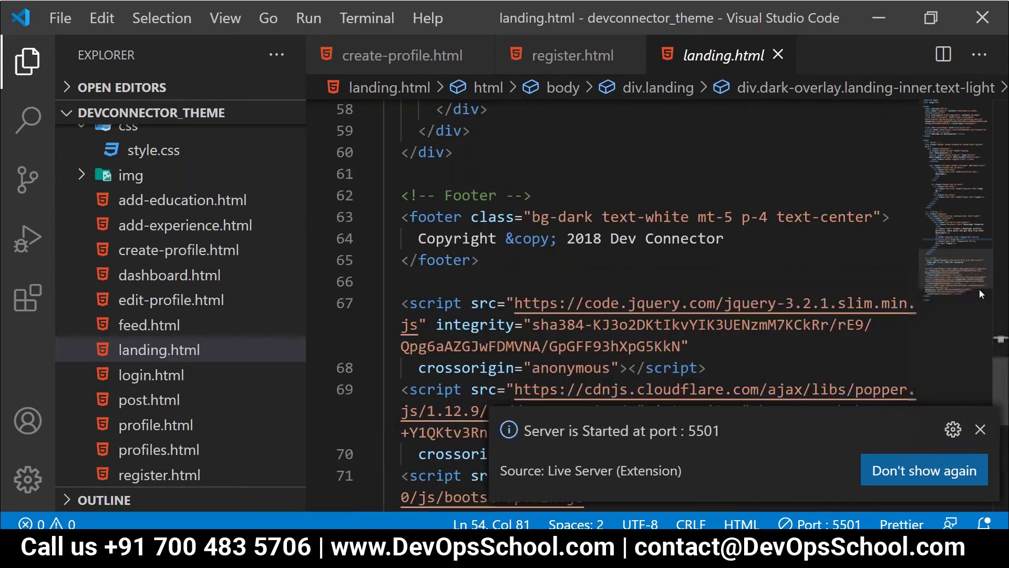
{"action": "left_click", "coordinate": [980, 430]}
Leave landing.html in VS Code and switch to the Excel workbook's agenda sheet
{"action": "left_click", "coordinate": [796, 360]}
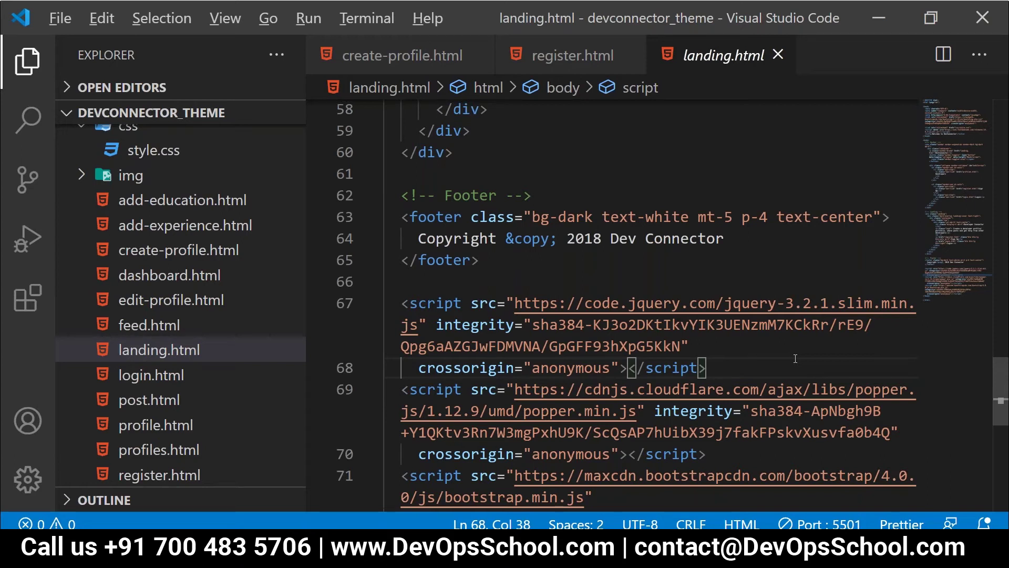
{"action": "key", "text": "alt+Tab"}
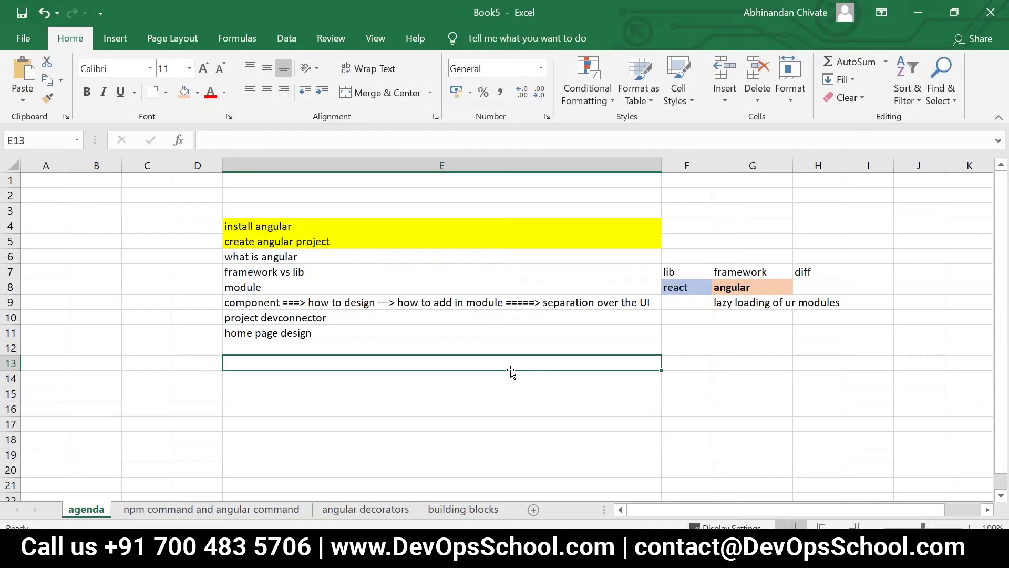
{"action": "left_click", "coordinate": [462, 380]}
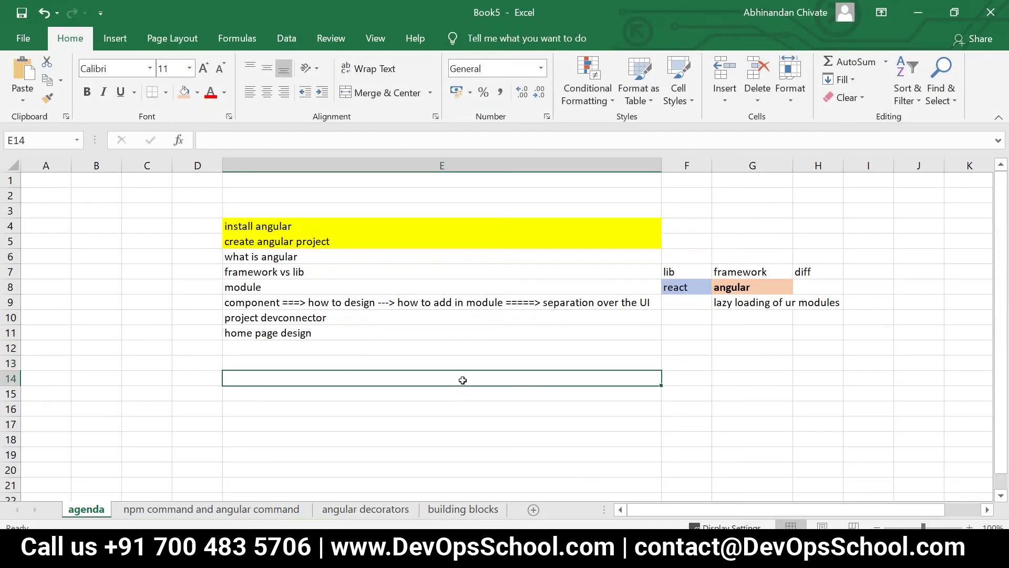
On the building blocks sheet, widen column D and enter the heading UI in D4
{"action": "left_click", "coordinate": [448, 512]}
{"action": "left_click", "coordinate": [201, 221]}
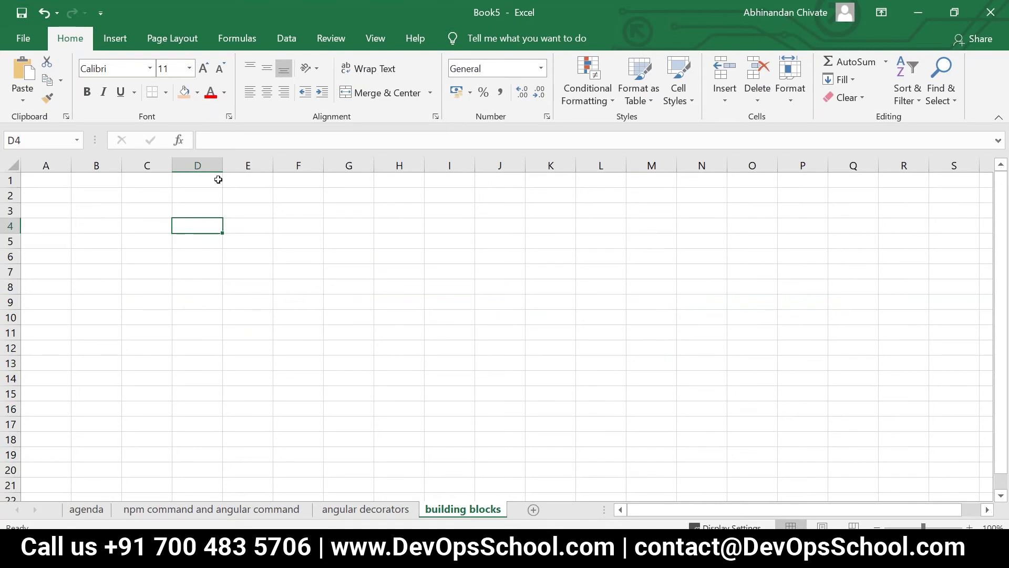
{"action": "left_click_drag", "start_coordinate": [222, 167], "coordinate": [368, 167]}
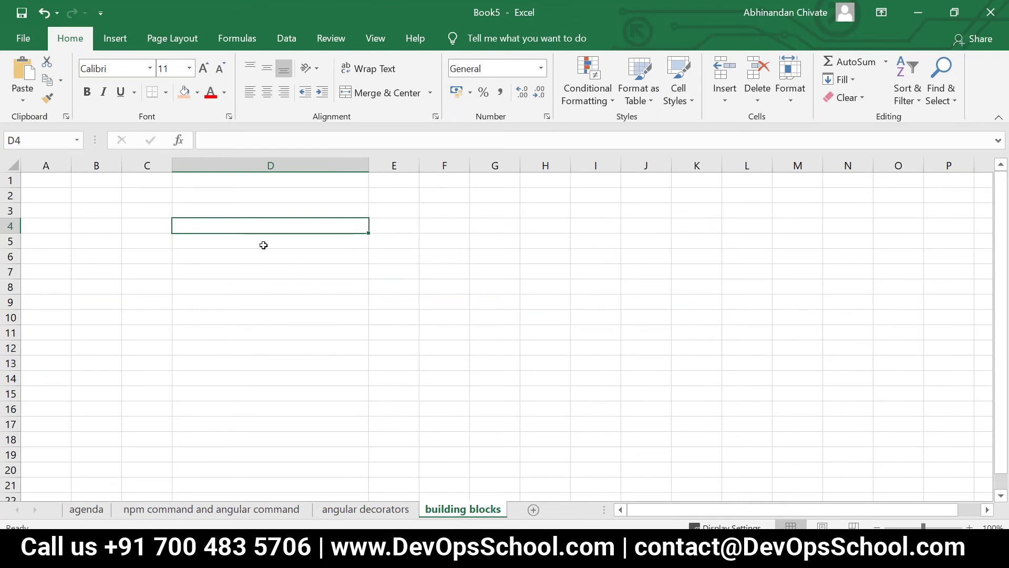
{"action": "type", "text": "UI"}
{"action": "key", "text": "Return"}
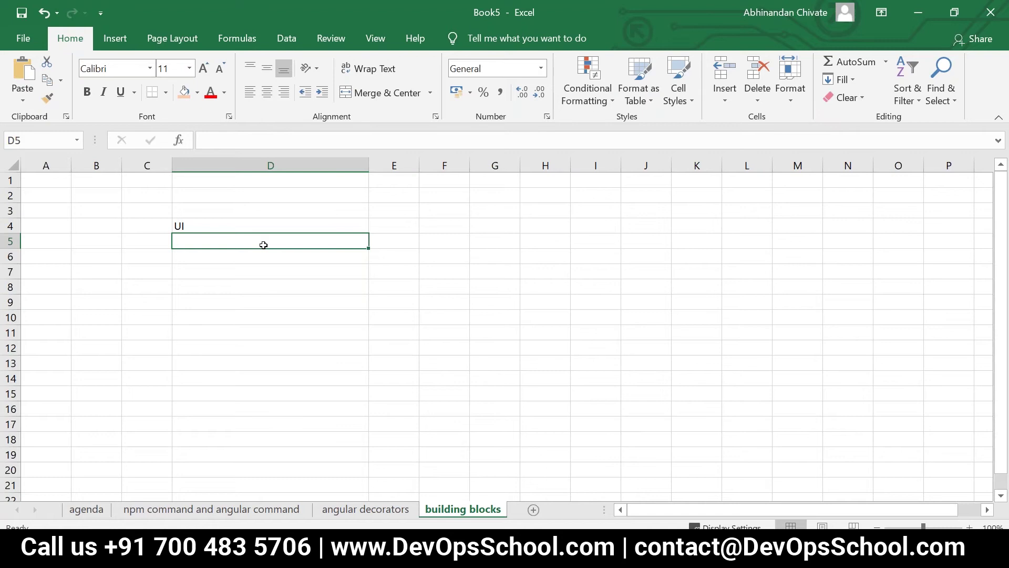
{"action": "key", "text": "alt+Tab"}
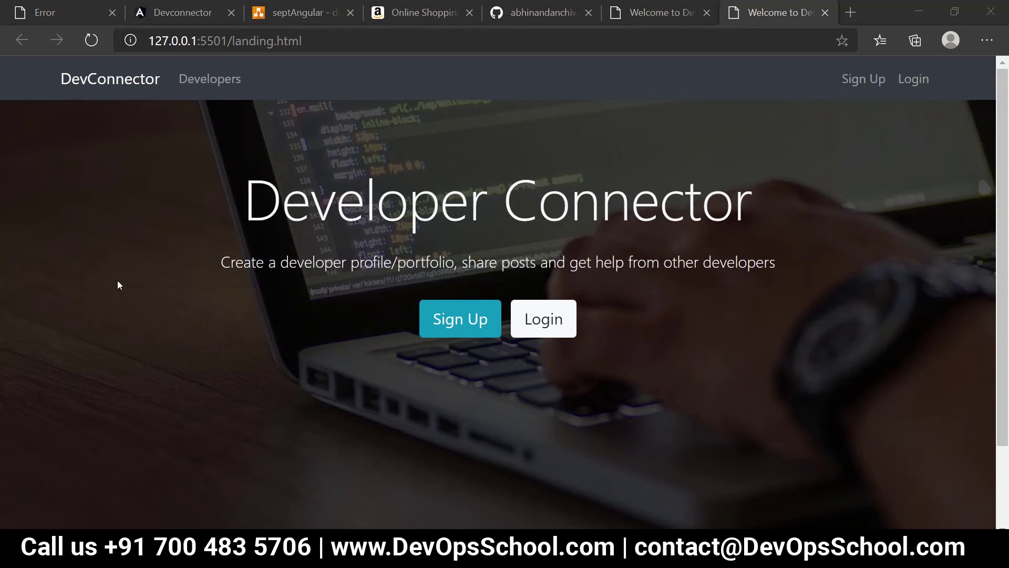
{"action": "key", "text": "alt+Tab"}
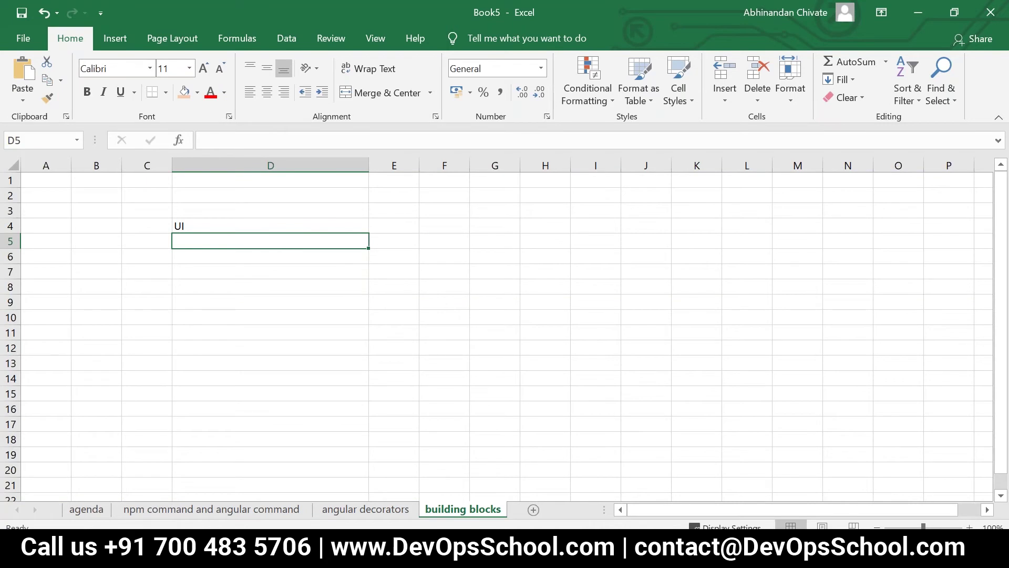
In D5, note that UI parts should be designed so a particular part splits into other parts
{"action": "left_click", "coordinate": [270, 256]}
{"action": "left_click", "coordinate": [270, 226]}
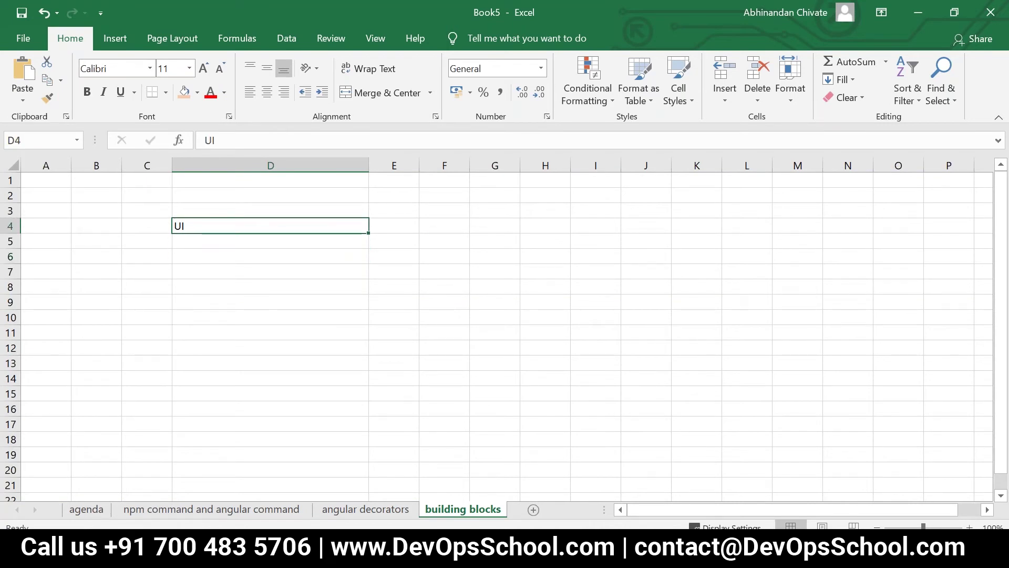
{"action": "left_click", "coordinate": [270, 241]}
{"action": "type", "text": "we "}
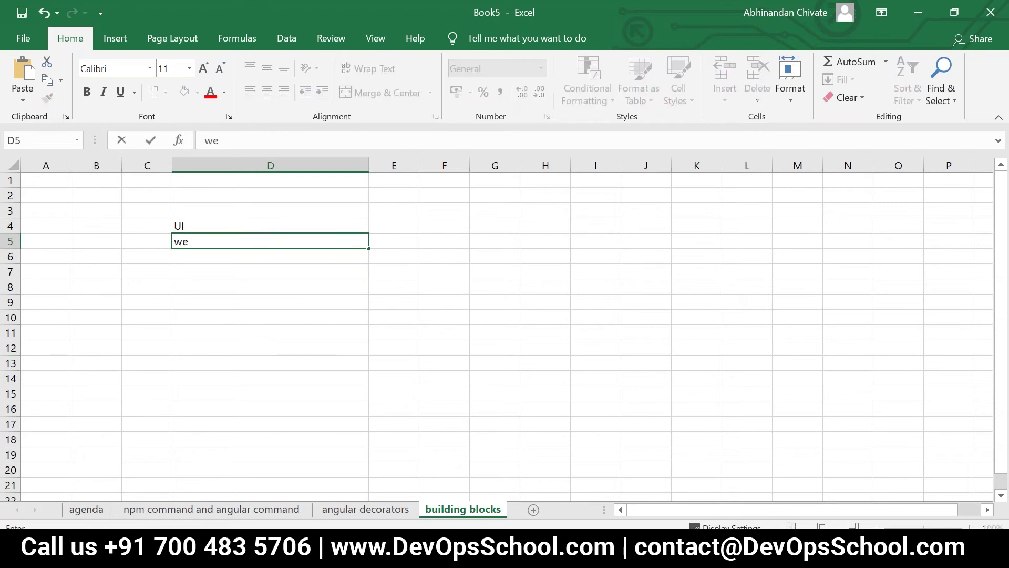
{"action": "type", "text": "shuld design the UI parts in such a way that that"}
{"action": "key", "text": "BackSpace"}
{"action": "type", "text": "partic"}
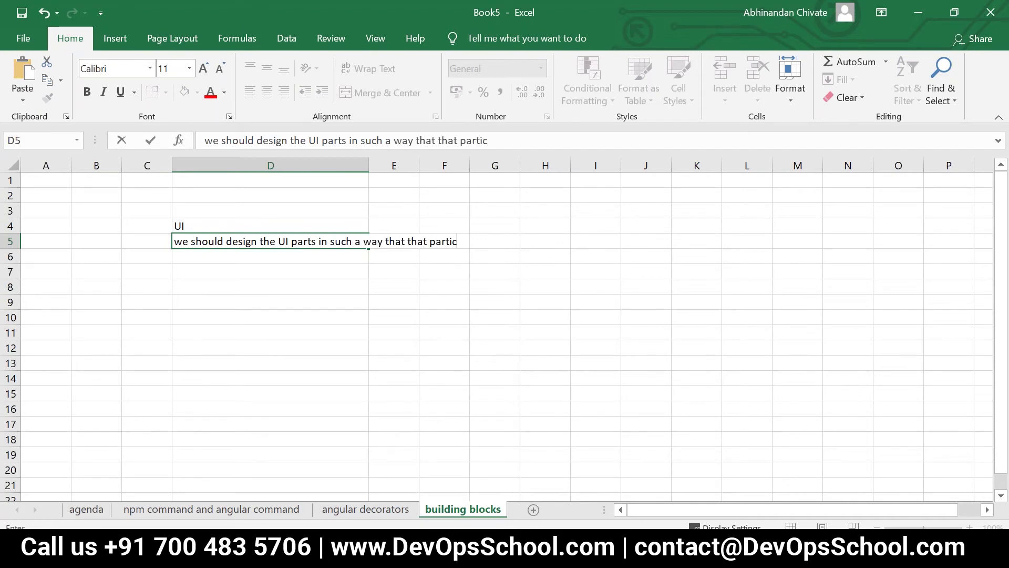
{"action": "type", "text": "ular part"}
{"action": "key", "text": "BackSpace"}
{"action": "type", "text": "rt shou"}
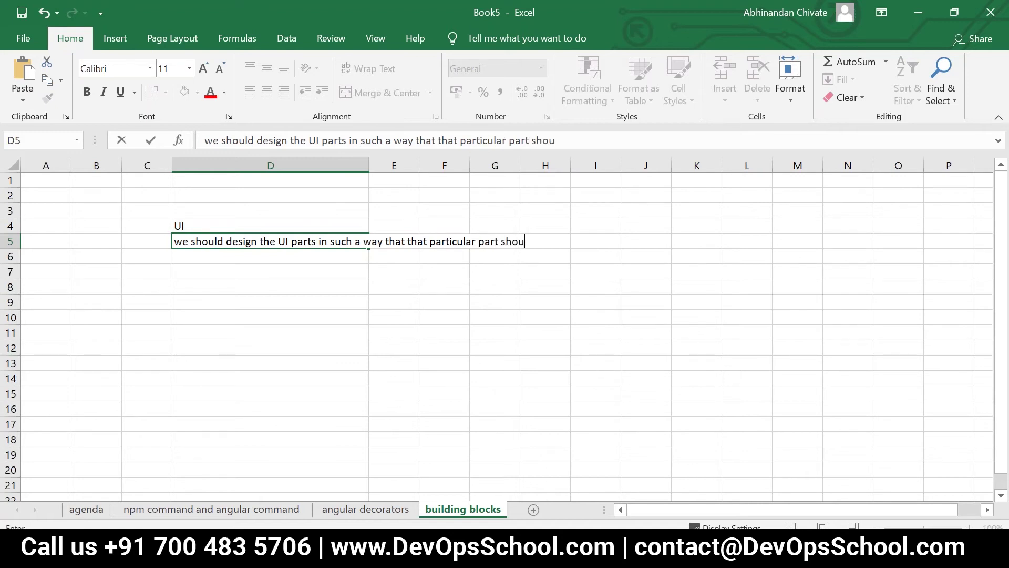
{"action": "type", "text": "ld split into other"}
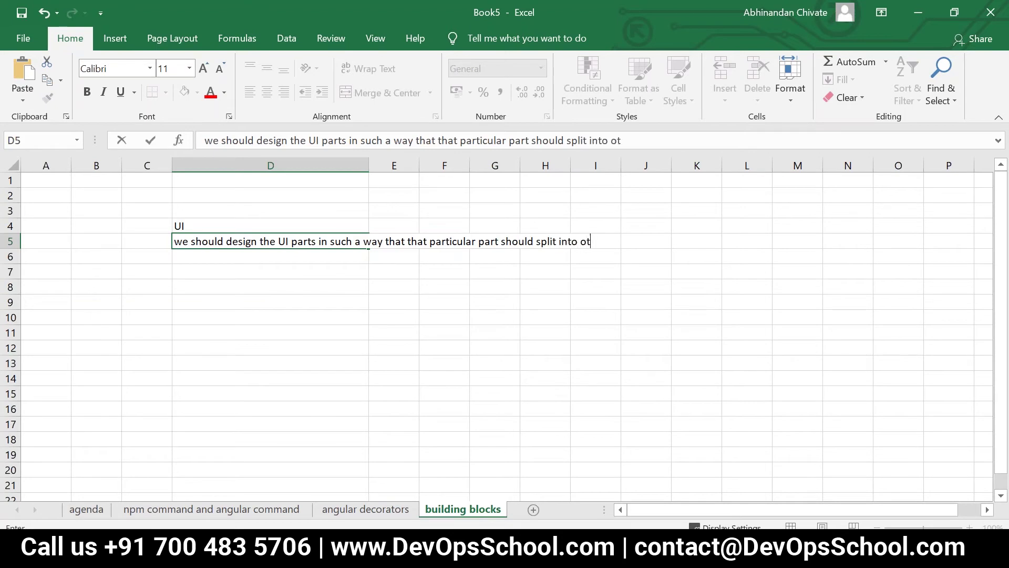
{"action": "key", "text": "BackSpace"}
{"action": "key", "text": "BackSpace"}
{"action": "key", "text": "BackSpace"}
{"action": "key", "text": "BackSpace"}
{"action": "key", "text": "BackSpace"}
{"action": "type", "text": "some other part."}
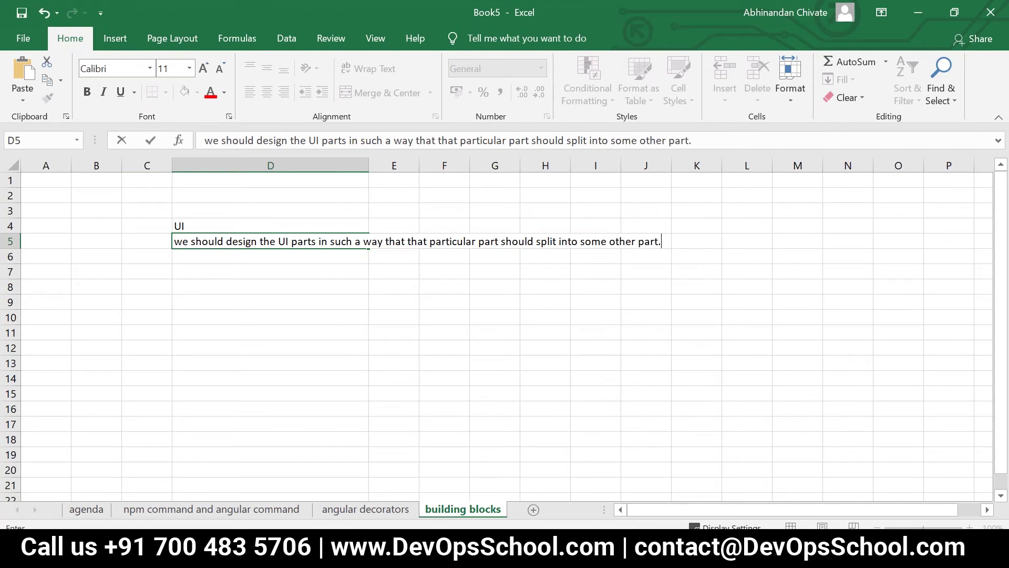
{"action": "key", "text": "Return"}
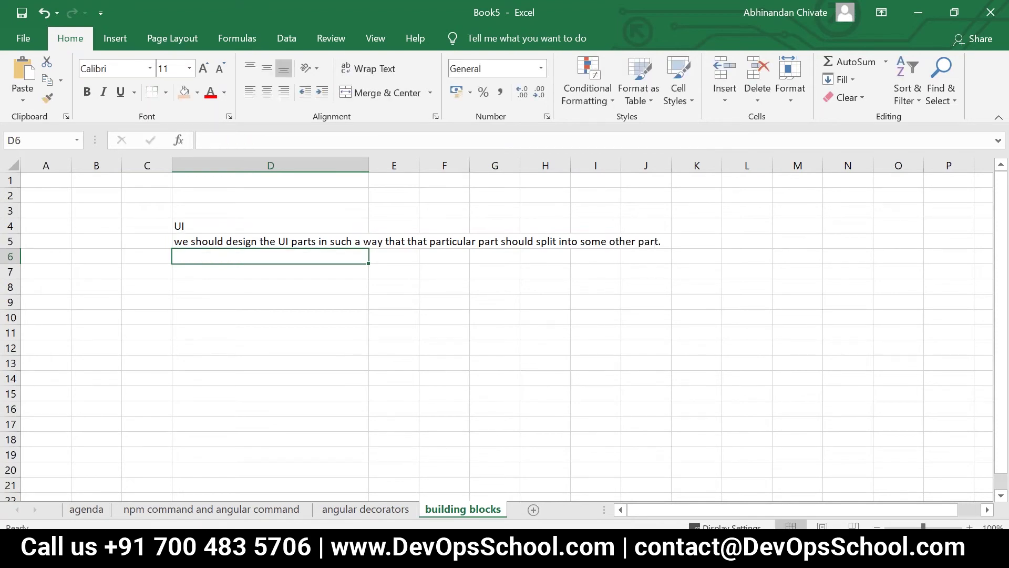
Enter 'that would be a last limit.' in D6
{"action": "type", "text": "that ou"}
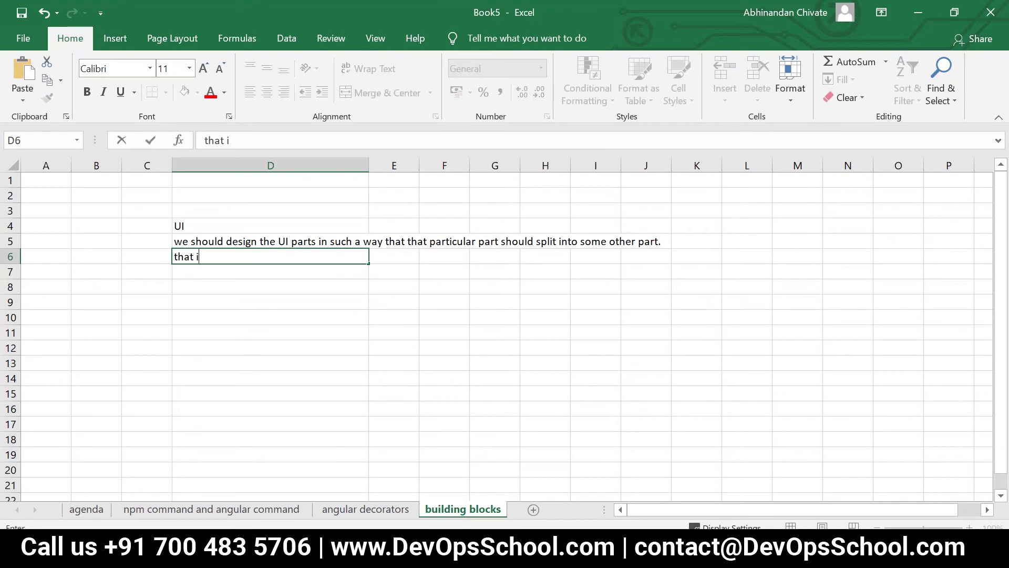
{"action": "key", "text": "BackSpace"}
{"action": "key", "text": "BackSpace"}
{"action": "type", "text": "would be a last lik"}
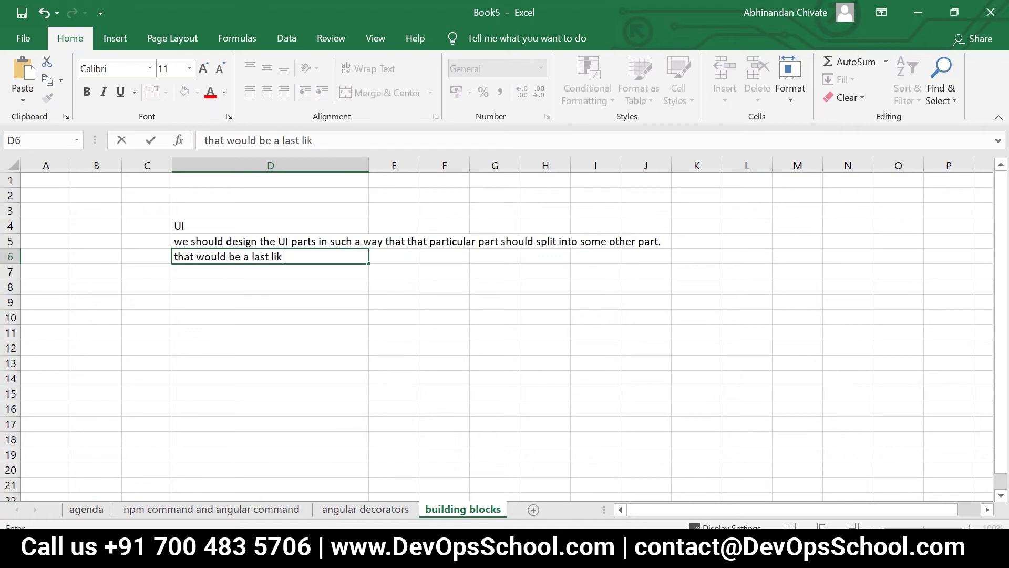
{"action": "key", "text": "BackSpace"}
{"action": "type", "text": "mit."}
{"action": "key", "text": "Return"}
{"action": "left_click", "coordinate": [270, 256]}
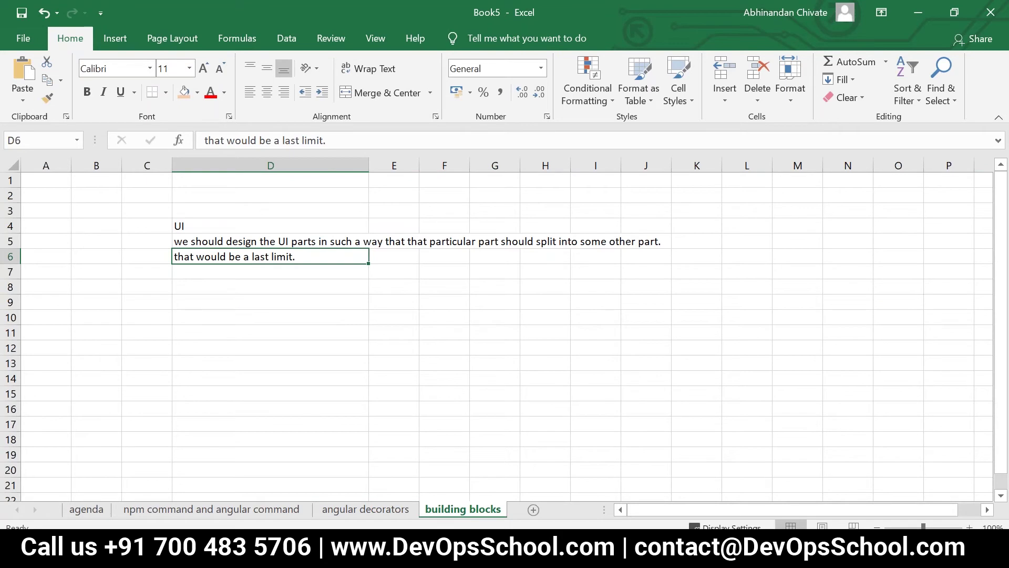
Center the long D5 note and wrap its text inside column D
{"action": "left_click", "coordinate": [357, 300]}
{"action": "left_click_drag", "start_coordinate": [245, 212], "coordinate": [256, 283]}
{"action": "left_click", "coordinate": [256, 283]}
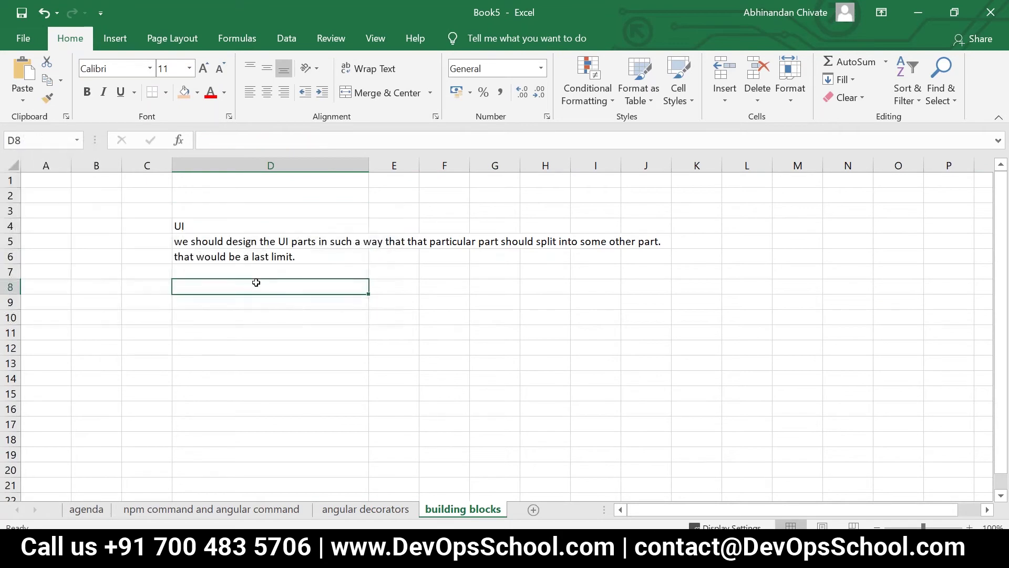
{"action": "left_click", "coordinate": [276, 243]}
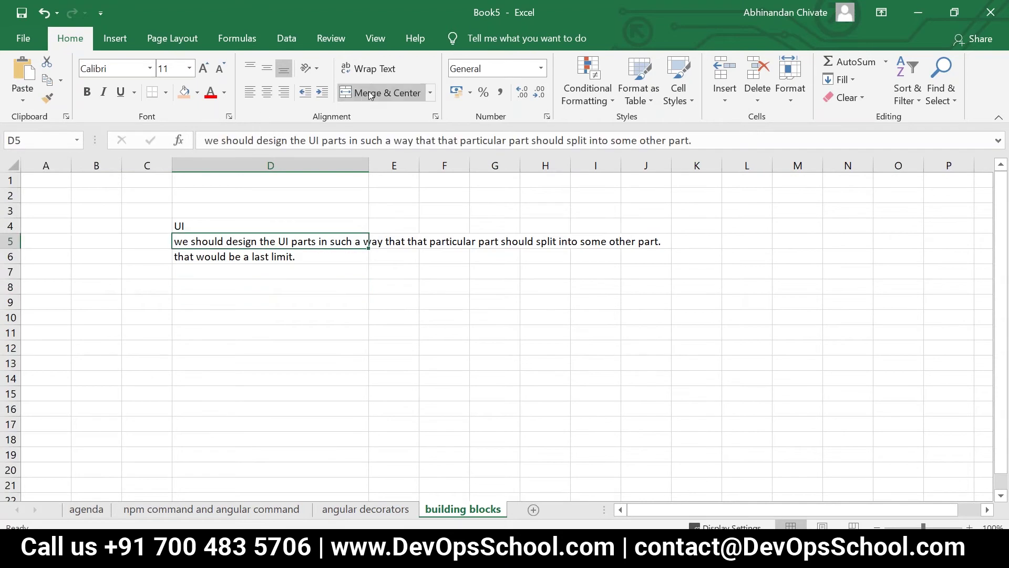
{"action": "left_click", "coordinate": [381, 93]}
{"action": "left_click", "coordinate": [365, 72]}
{"action": "left_click", "coordinate": [270, 418]}
{"action": "left_click", "coordinate": [271, 260]}
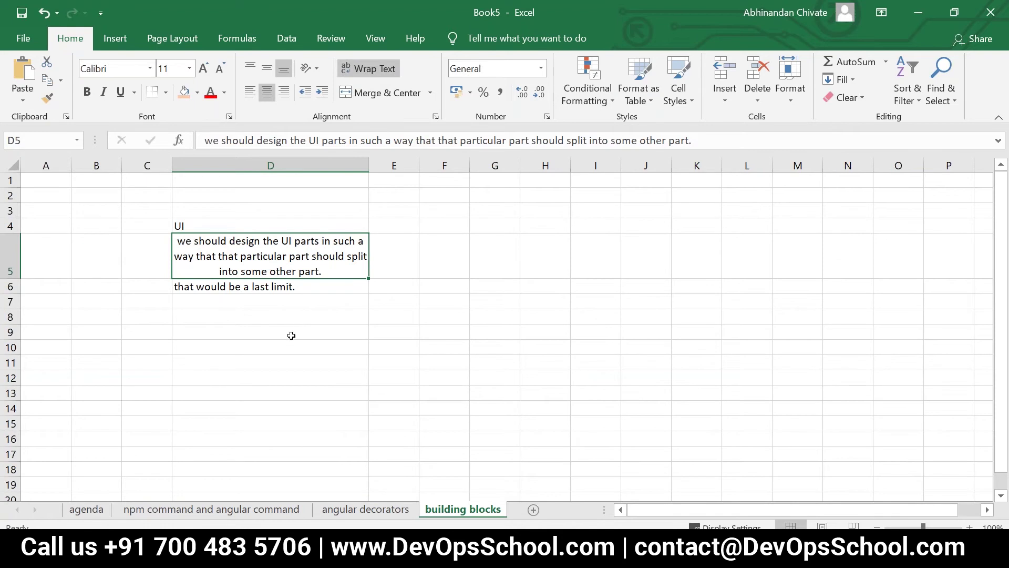
Widen column E to 235 pixels
{"action": "left_click", "coordinate": [290, 358]}
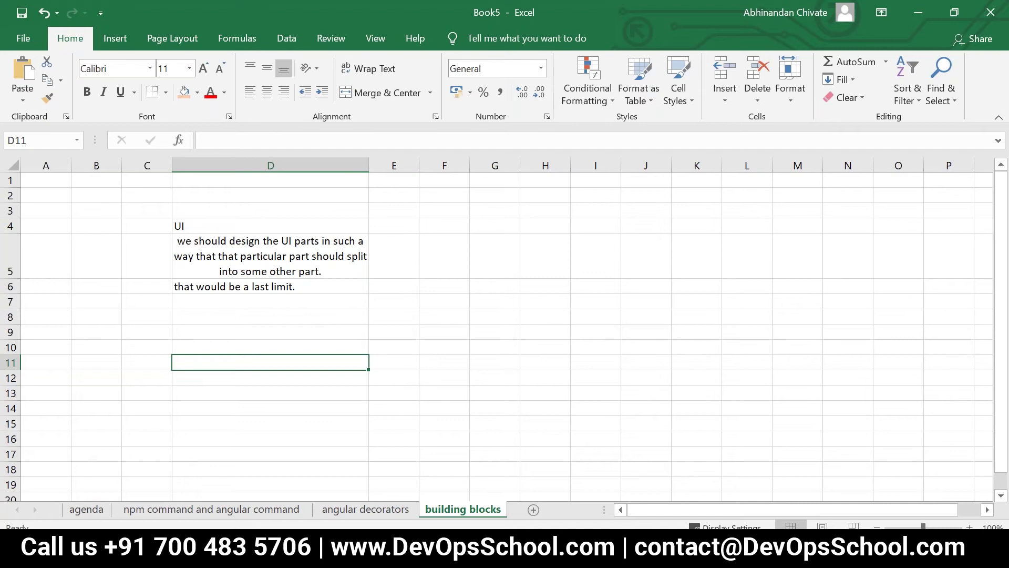
{"action": "left_click", "coordinate": [231, 229]}
{"action": "left_click", "coordinate": [382, 228]}
{"action": "left_click_drag", "start_coordinate": [419, 165], "coordinate": [517, 166]}
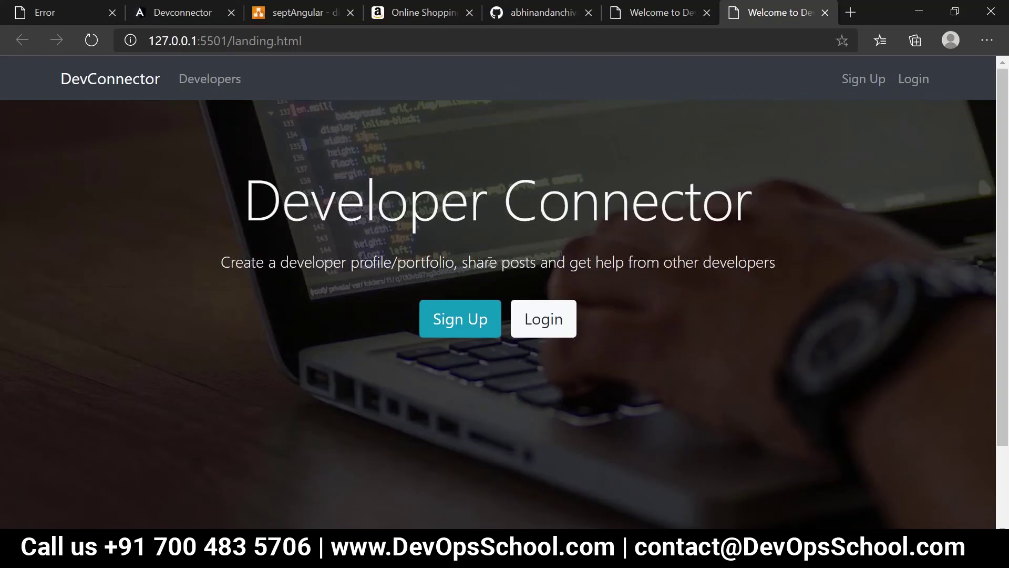
Scroll the landing page down to the copyright footer and back up several times
{"action": "scroll", "coordinate": [399, 345], "scroll_direction": "down", "scroll_amount": 3}
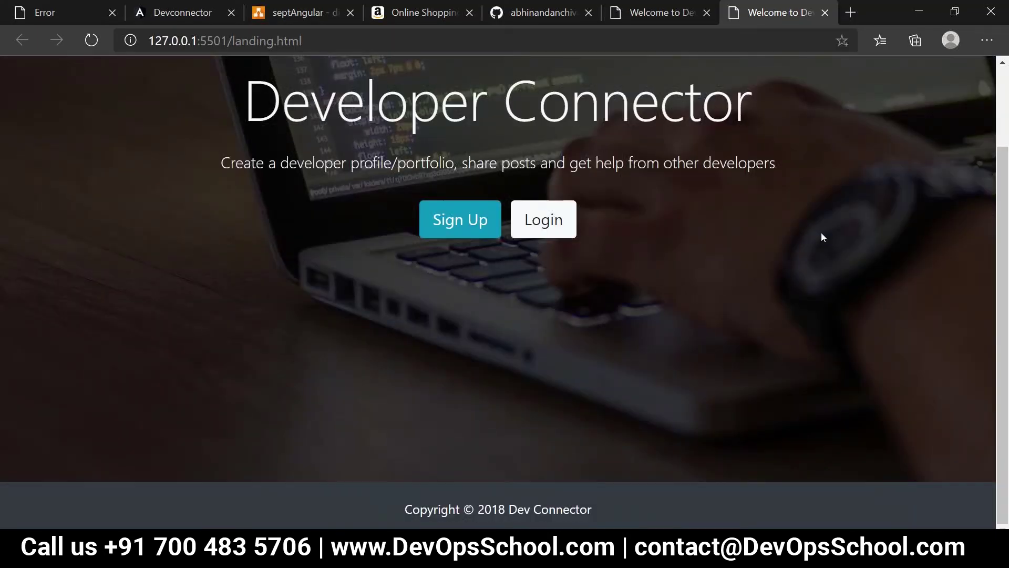
{"action": "scroll", "coordinate": [425, 68], "scroll_direction": "up", "scroll_amount": 3}
{"action": "scroll", "coordinate": [680, 226], "scroll_direction": "down", "scroll_amount": 2}
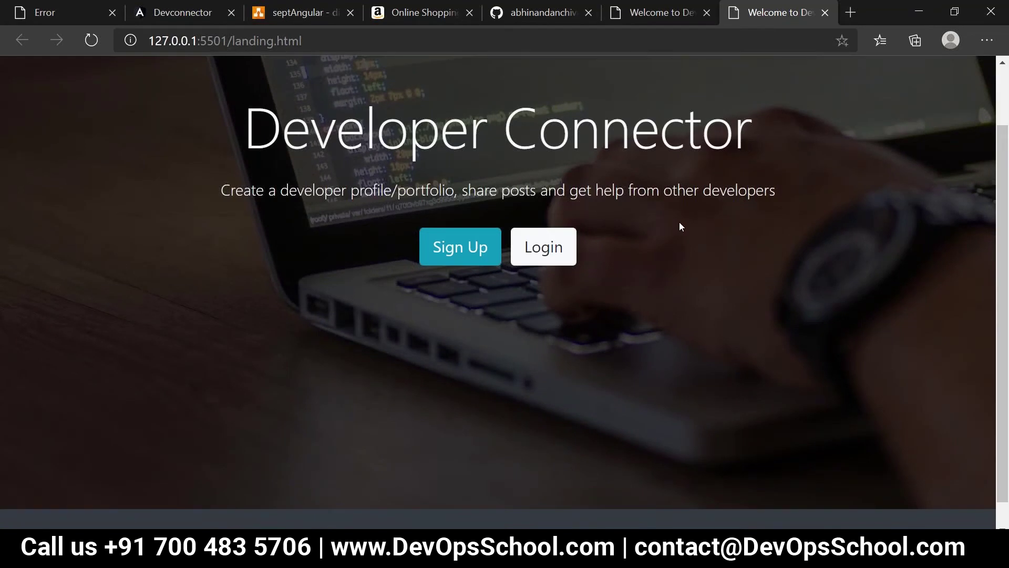
{"action": "scroll", "coordinate": [680, 225], "scroll_direction": "up", "scroll_amount": 2}
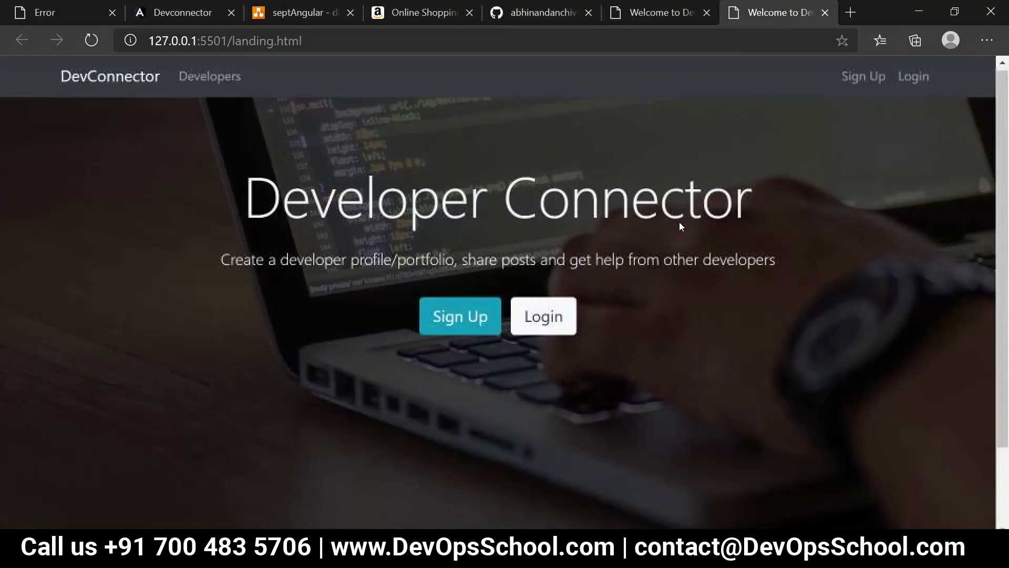
{"action": "scroll", "coordinate": [689, 456], "scroll_direction": "down", "scroll_amount": 3}
{"action": "scroll", "coordinate": [689, 455], "scroll_direction": "up", "scroll_amount": 2}
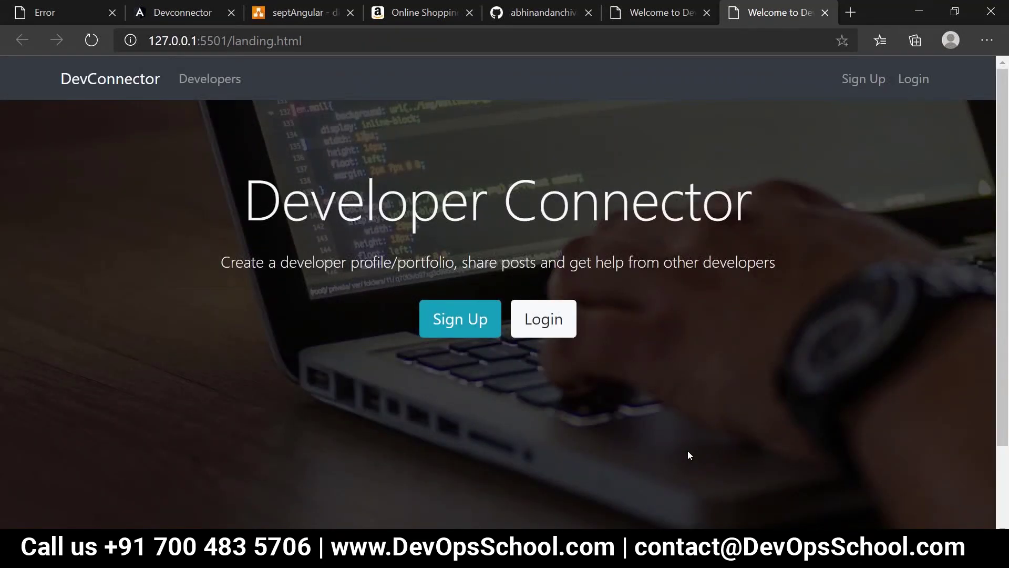
{"action": "scroll", "coordinate": [612, 279], "scroll_direction": "down", "scroll_amount": 3}
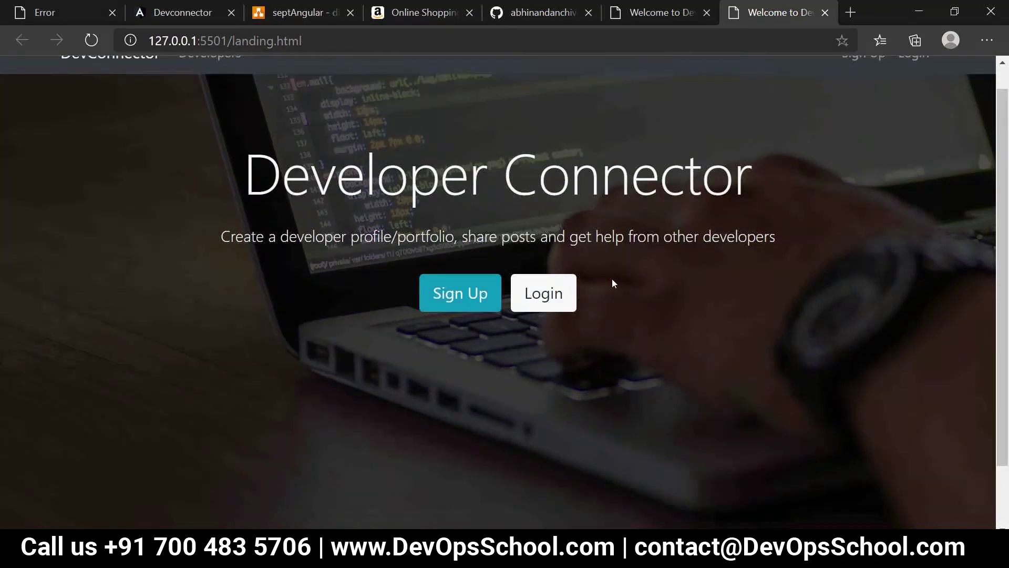
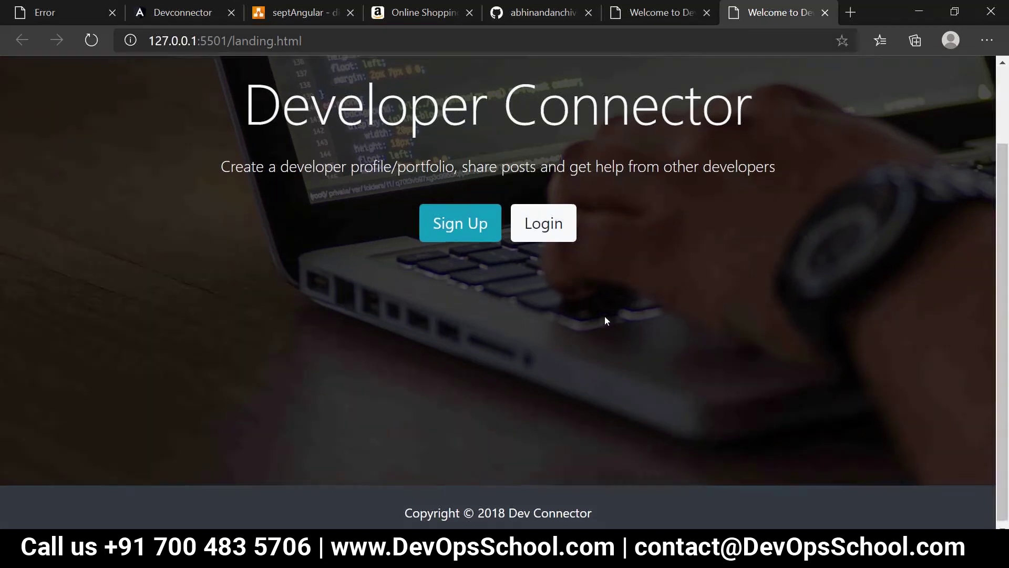
Scroll the DevConnector landing page back to the top and move to the Excel notes workbook
{"action": "scroll", "coordinate": [604, 316], "scroll_direction": "up", "scroll_amount": 2}
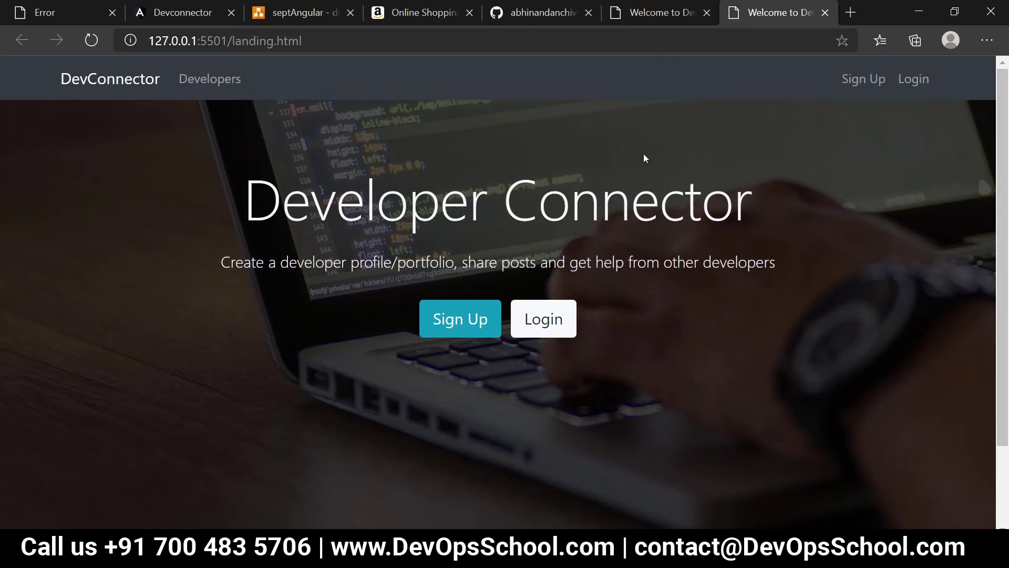
{"action": "key", "text": "alt+Tab"}
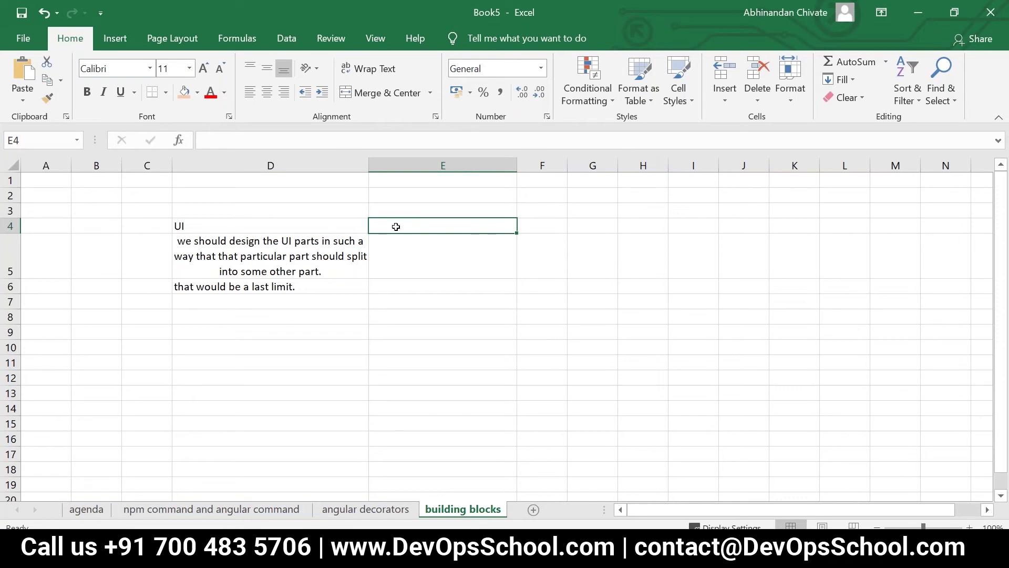
Enter 'component' in cell E4 beside the UI notes, then return to the Edge landing page
{"action": "type", "text": "component"}
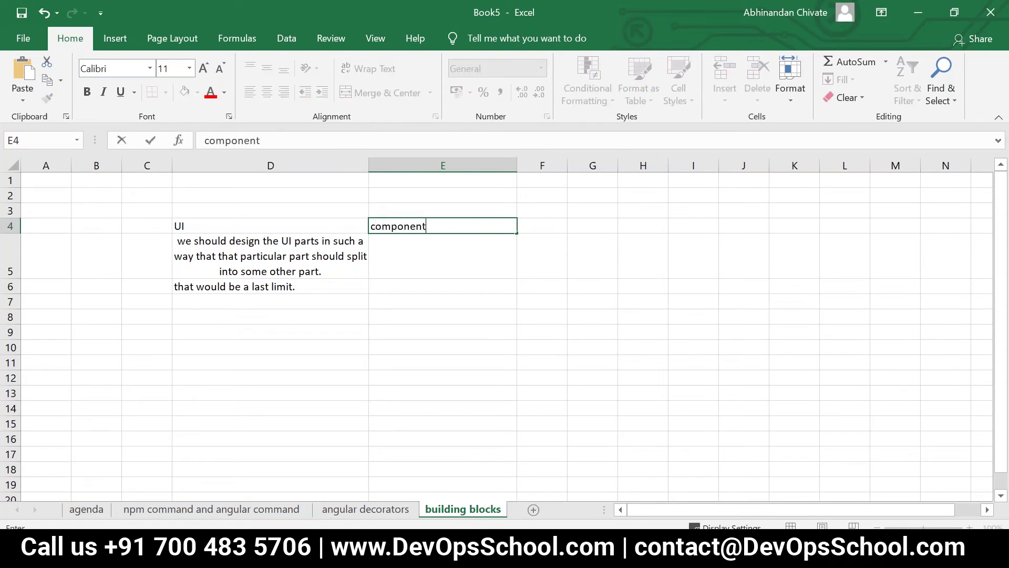
{"action": "key", "text": "Return"}
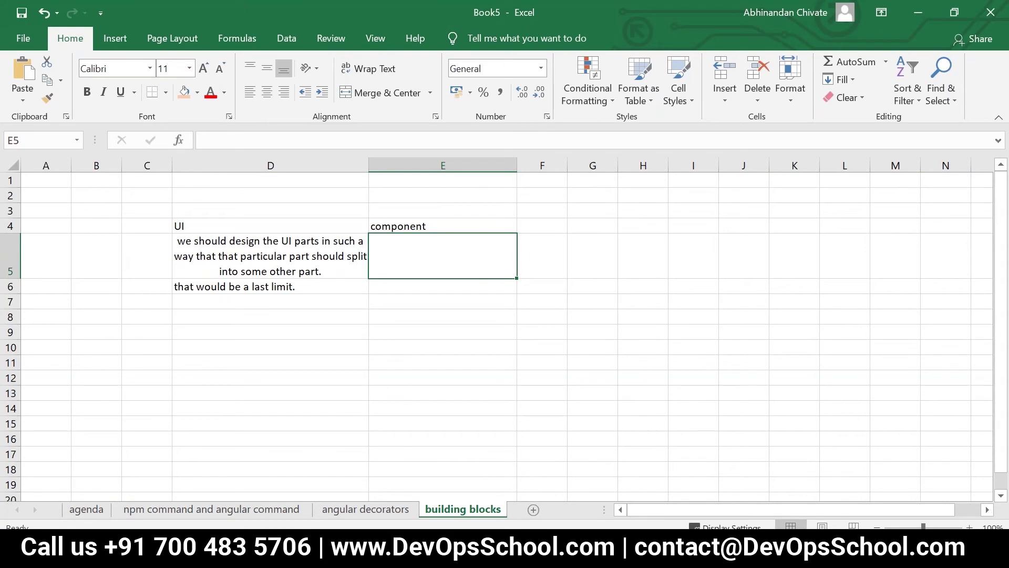
{"action": "left_click", "coordinate": [395, 226]}
{"action": "left_click", "coordinate": [241, 266]}
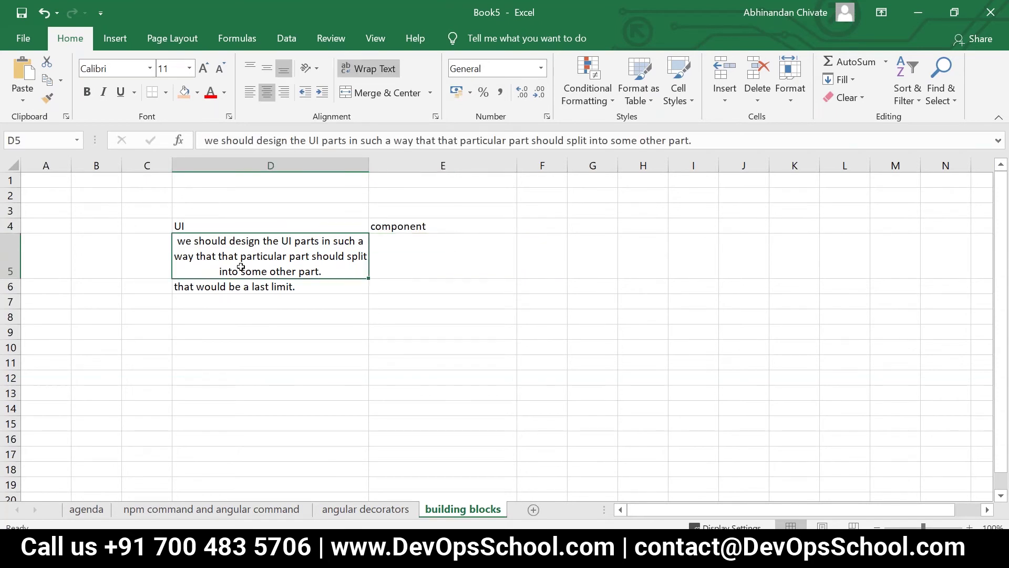
{"action": "left_click", "coordinate": [431, 270]}
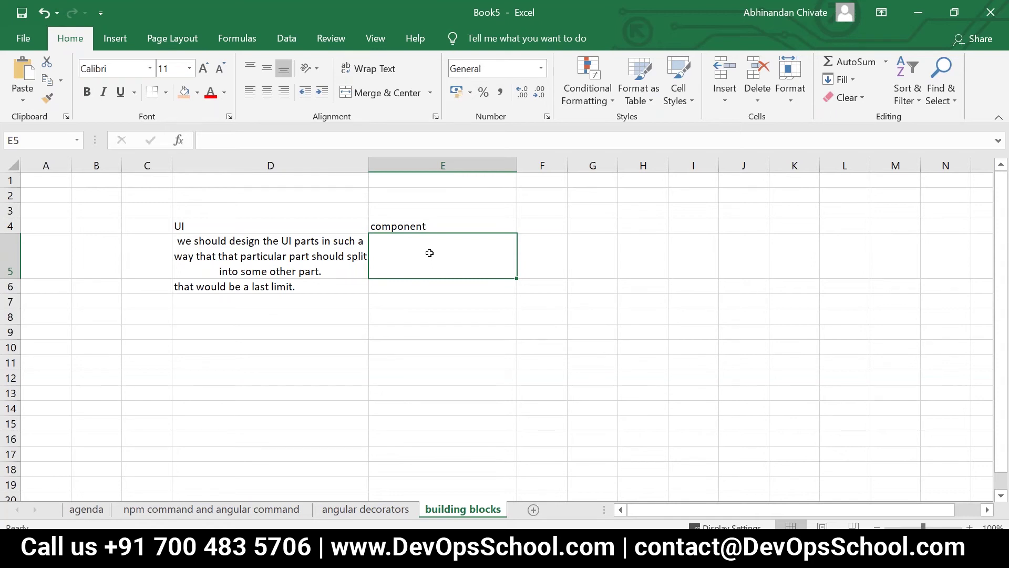
{"action": "left_click", "coordinate": [406, 346]}
{"action": "left_click", "coordinate": [328, 252]}
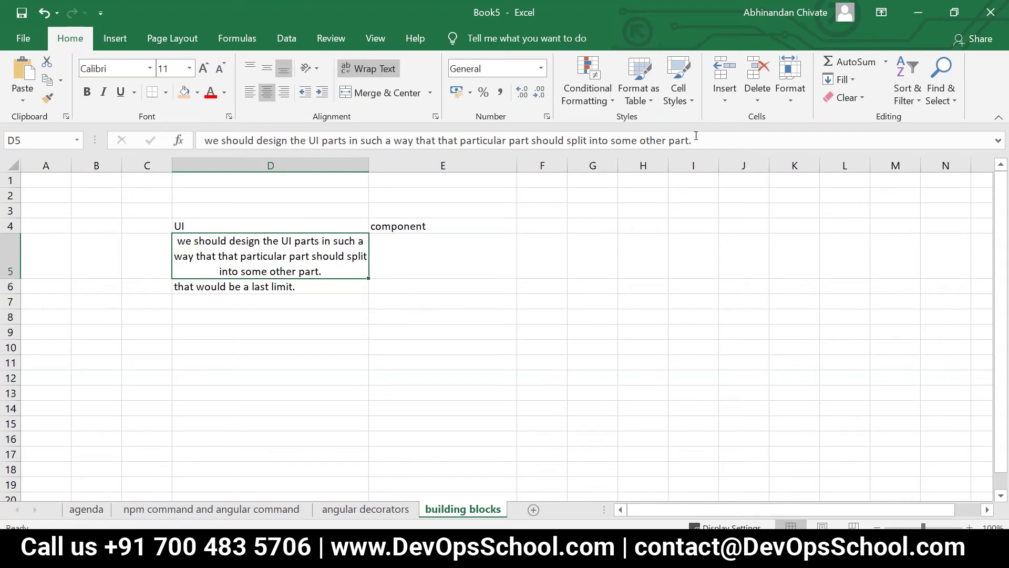
{"action": "key", "text": "alt+Tab"}
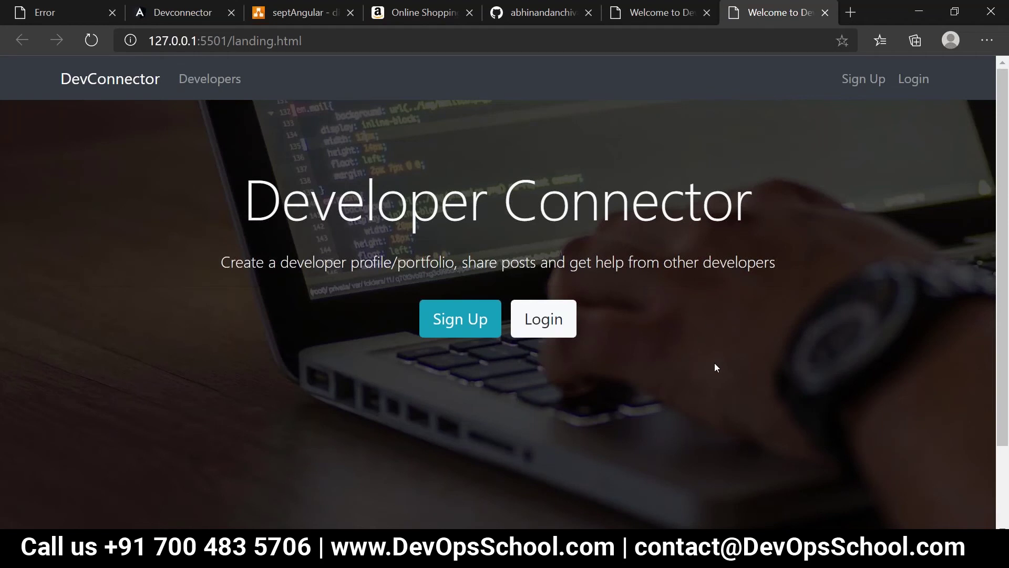
Scroll the DevConnector landing page to its copyright footer and back, then move to VS Code
{"action": "scroll", "coordinate": [715, 364], "scroll_direction": "down", "scroll_amount": 2}
{"action": "scroll", "coordinate": [714, 364], "scroll_direction": "up", "scroll_amount": 2}
{"action": "scroll", "coordinate": [616, 228], "scroll_direction": "down", "scroll_amount": 2}
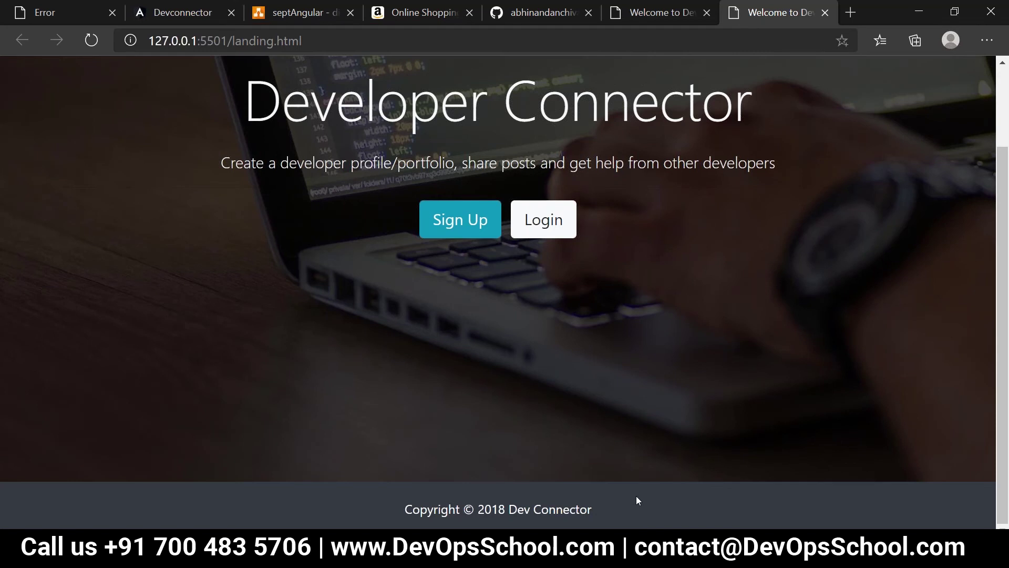
{"action": "scroll", "coordinate": [635, 497], "scroll_direction": "up", "scroll_amount": 2}
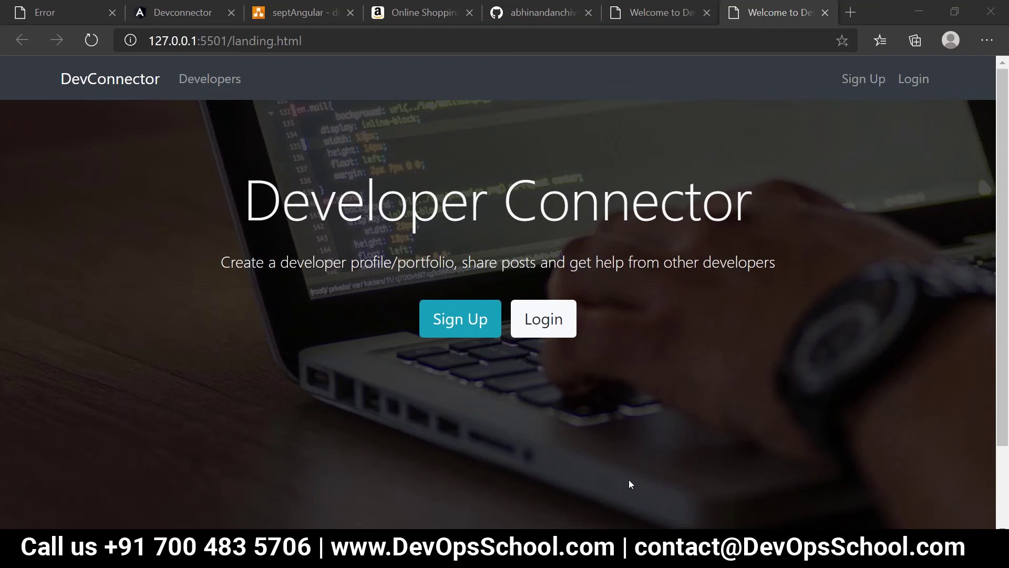
{"action": "key", "text": "alt+Tab"}
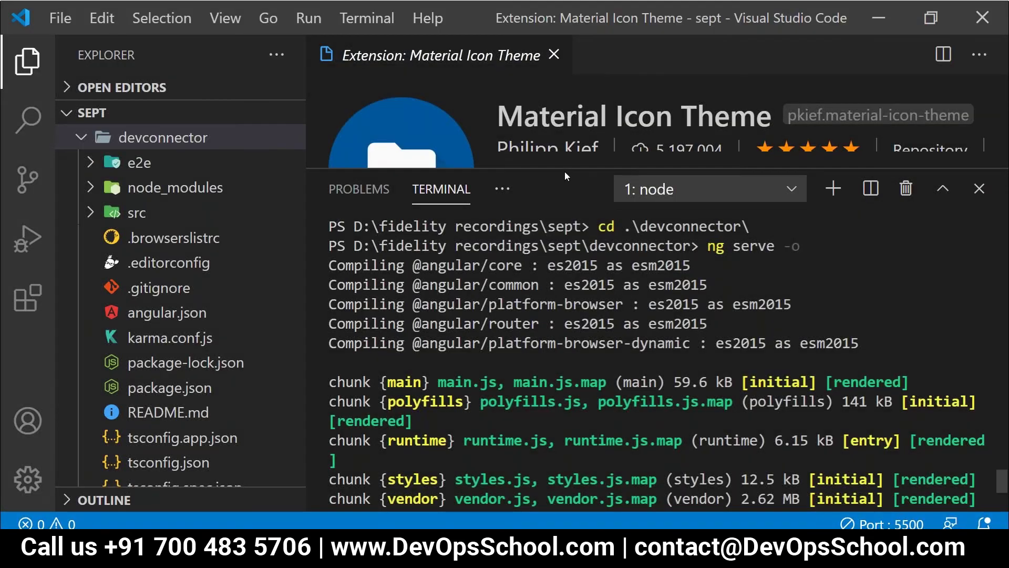
Lower the terminal panel to reveal the Material Icon Theme page, then return to Edge
{"action": "left_click_drag", "start_coordinate": [564, 171], "coordinate": [581, 393]}
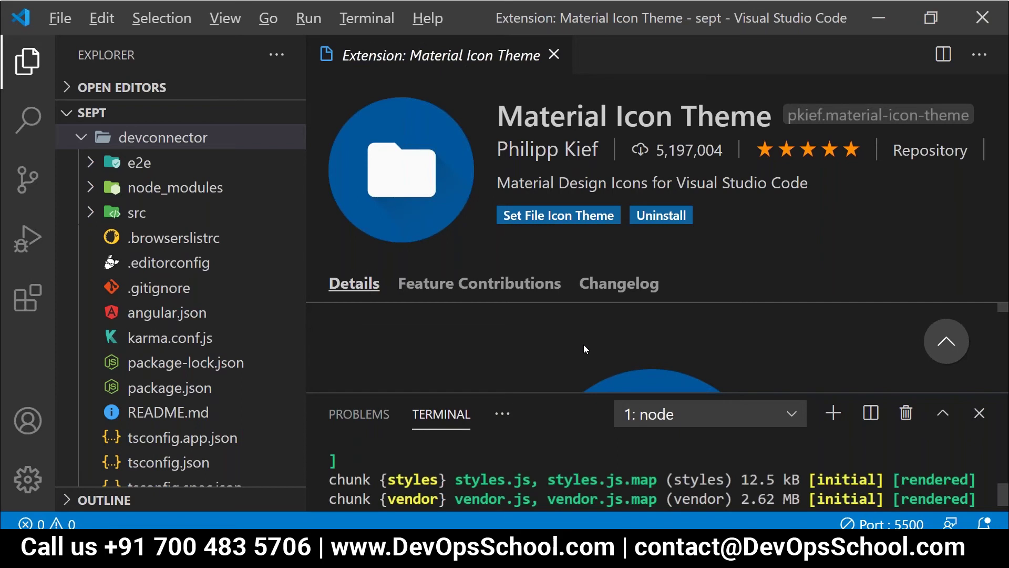
{"action": "key", "text": "alt"}
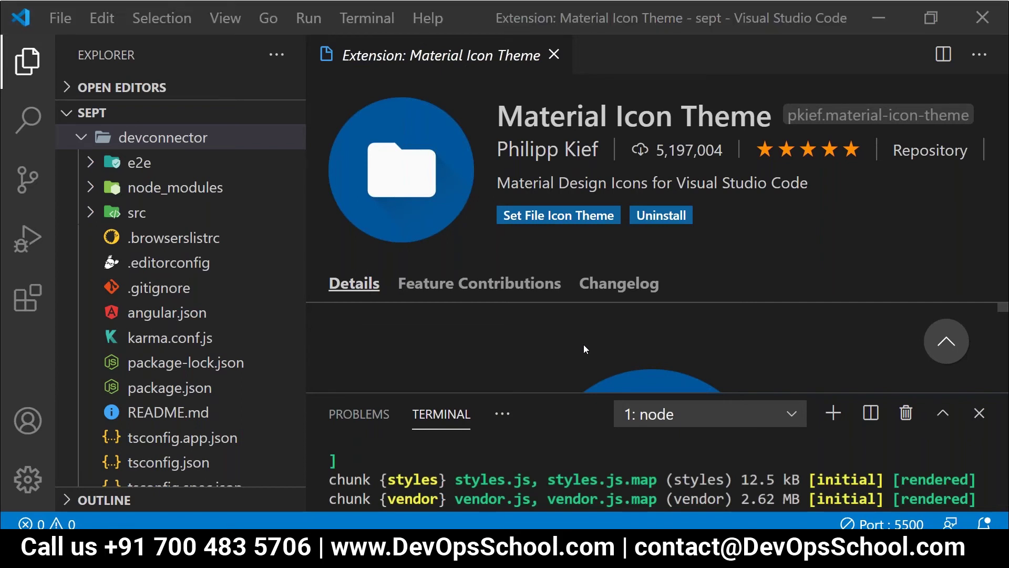
{"action": "key", "text": "alt+Tab"}
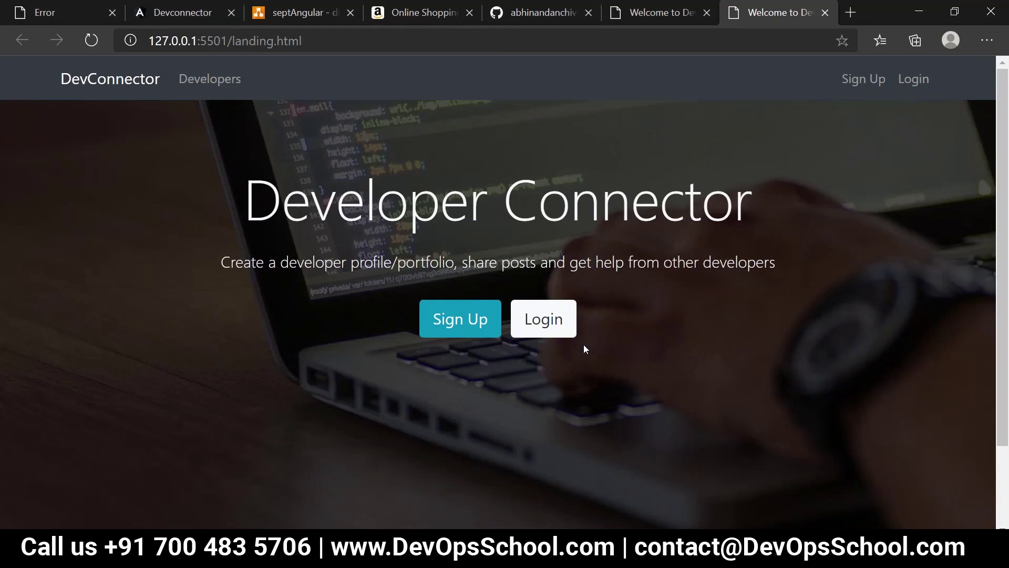
Switch to the septAngular diagram tab in diagrams.net
{"action": "left_click", "coordinate": [295, 14]}
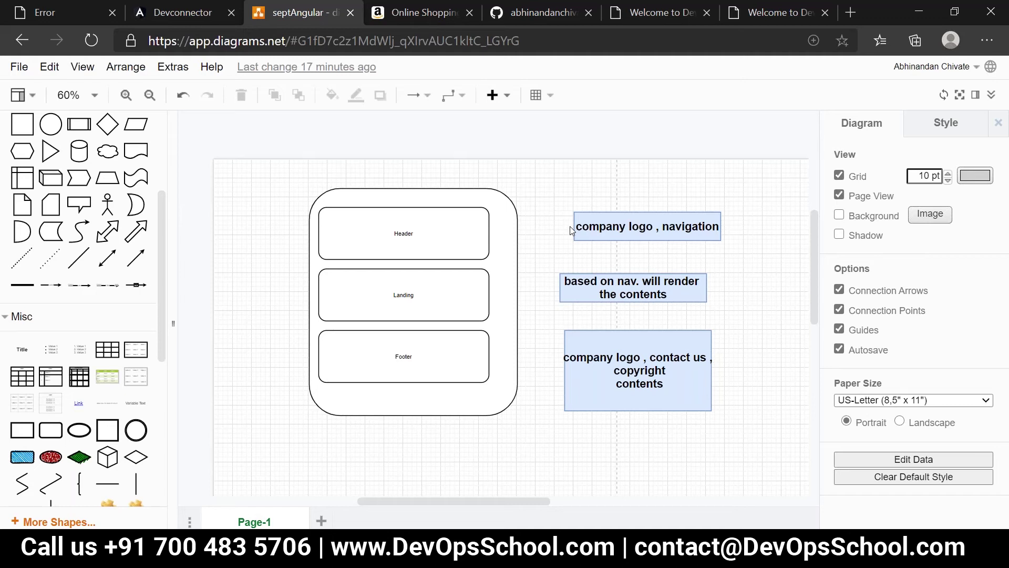
On the landing page, select the 'Copyright © 2018 Dev Connector' footer line
{"action": "key", "text": "alt+Tab"}
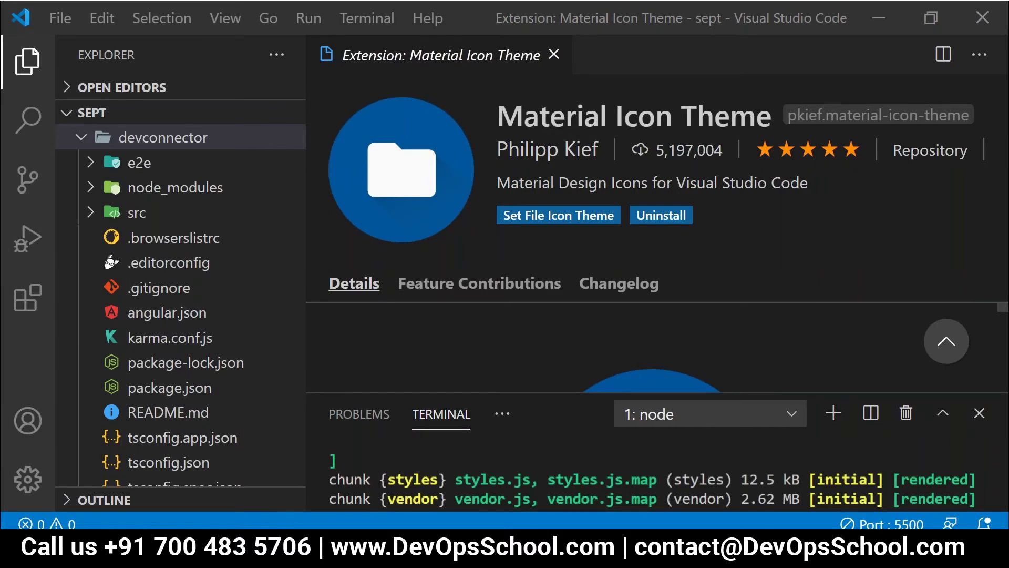
{"action": "key", "text": "alt+Tab"}
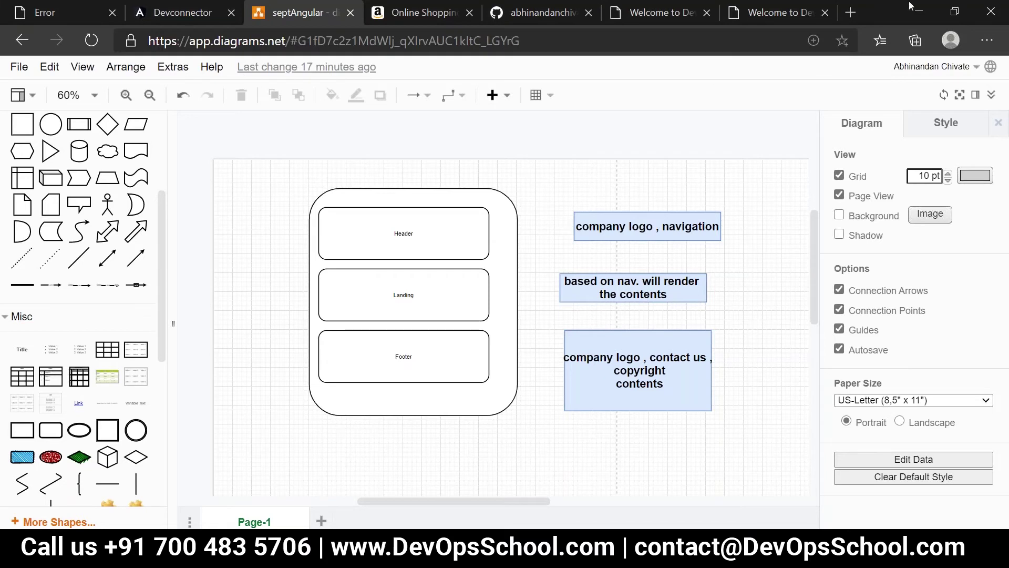
{"action": "left_click", "coordinate": [752, 19]}
{"action": "scroll", "coordinate": [628, 371], "scroll_direction": "down", "scroll_amount": 2}
{"action": "left_click_drag", "start_coordinate": [591, 509], "coordinate": [417, 509]}
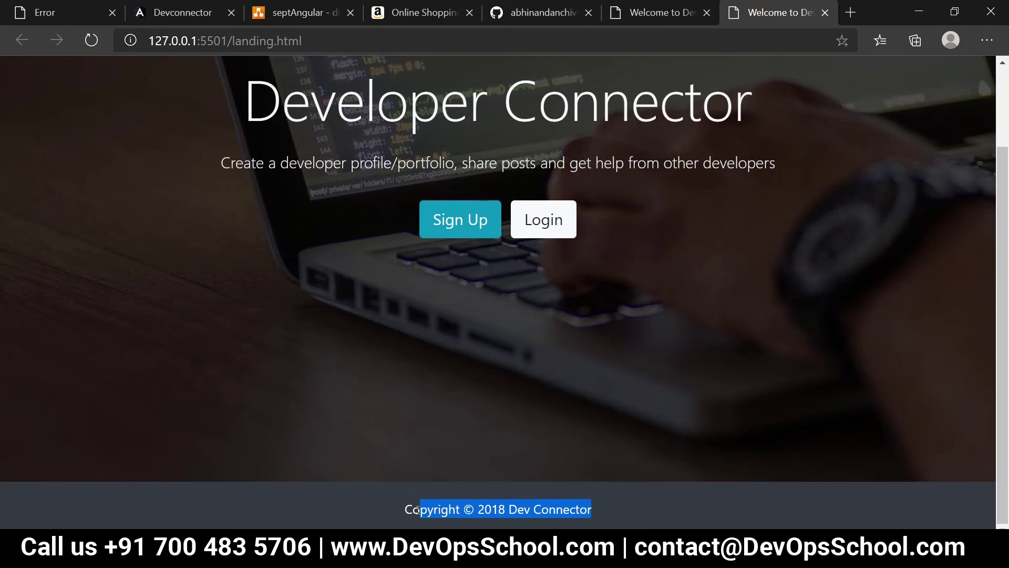
{"action": "left_click_drag", "start_coordinate": [417, 509], "coordinate": [648, 504]}
{"action": "left_click", "coordinate": [387, 509]}
Compare the diagram's Footer, Landing and Header boxes, then return to the landing page tab
{"action": "key", "text": "alt+Tab"}
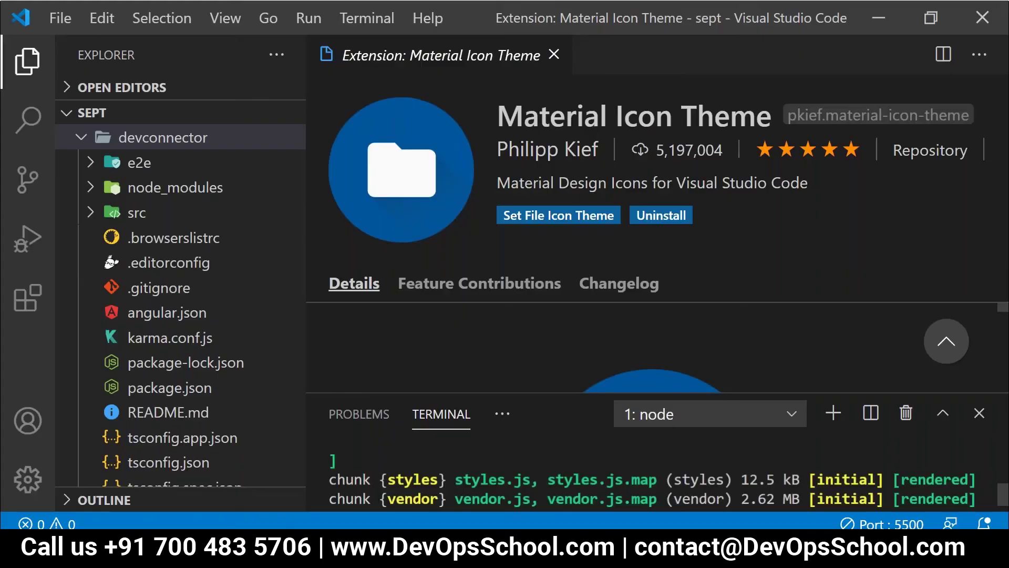
{"action": "key", "text": "alt+Tab"}
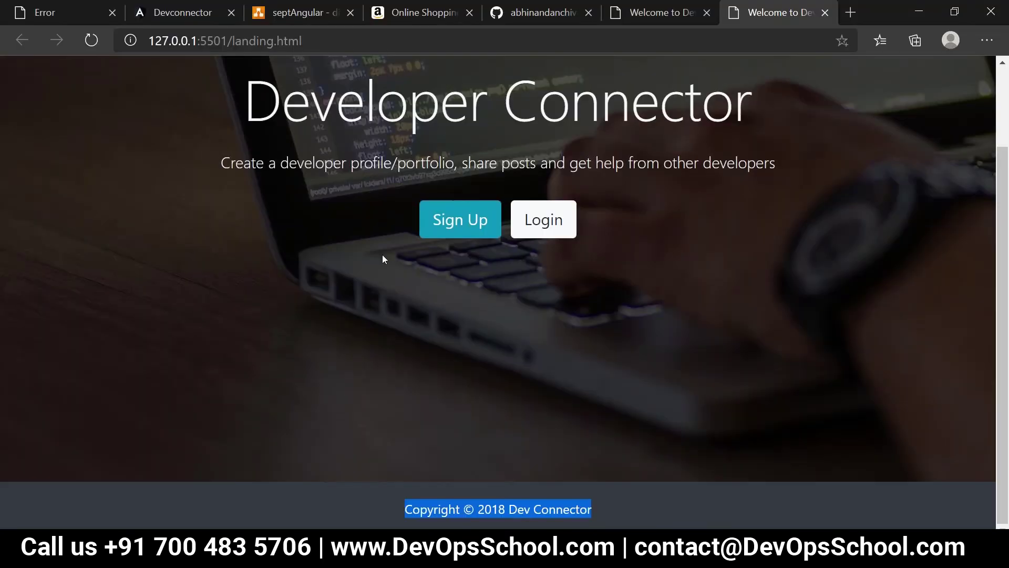
{"action": "key", "text": "ctrl+3"}
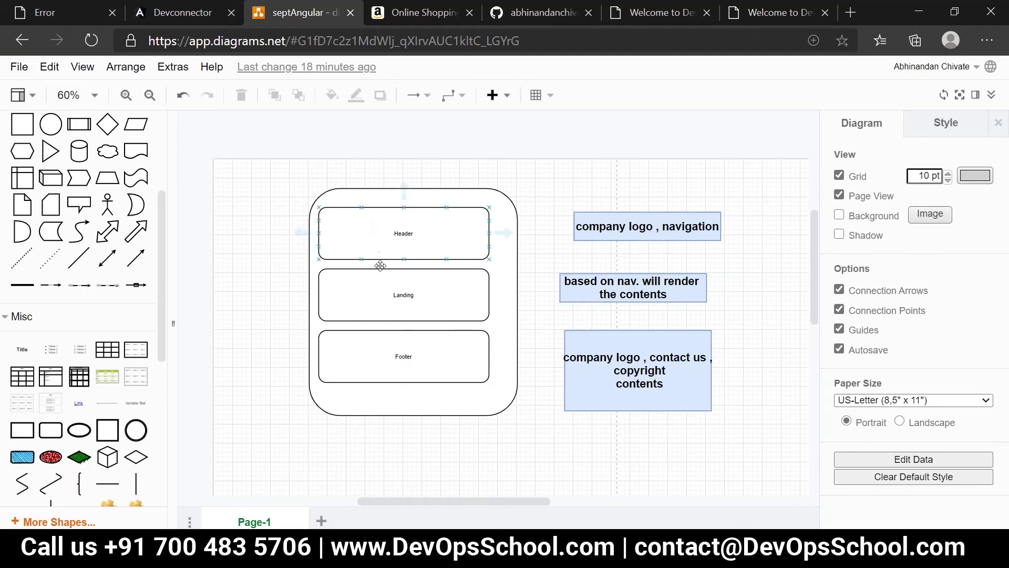
{"action": "left_click", "coordinate": [402, 348]}
{"action": "left_click", "coordinate": [401, 294]}
{"action": "left_click", "coordinate": [390, 251]}
{"action": "left_click", "coordinate": [394, 295]}
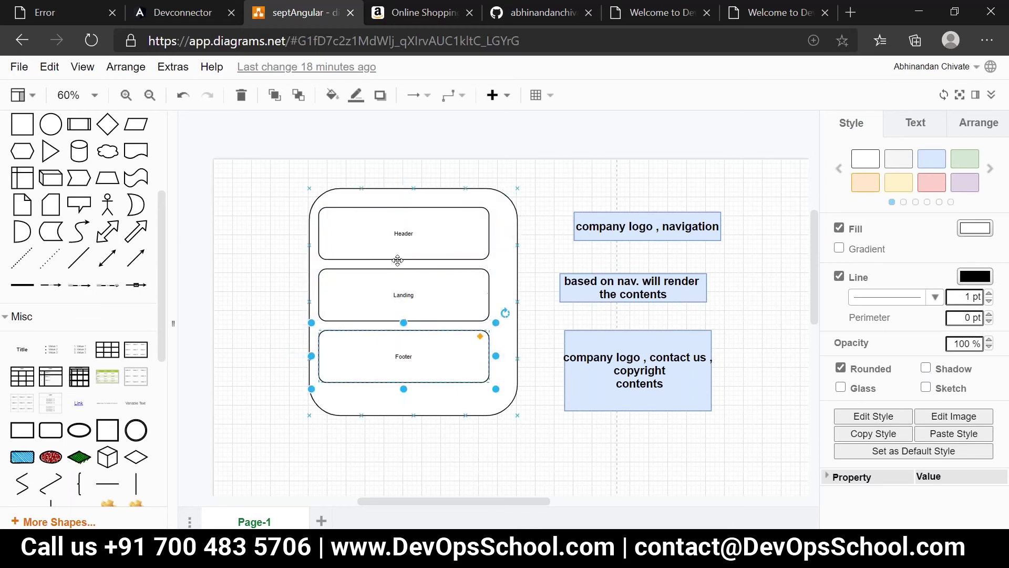
{"action": "left_click", "coordinate": [468, 456]}
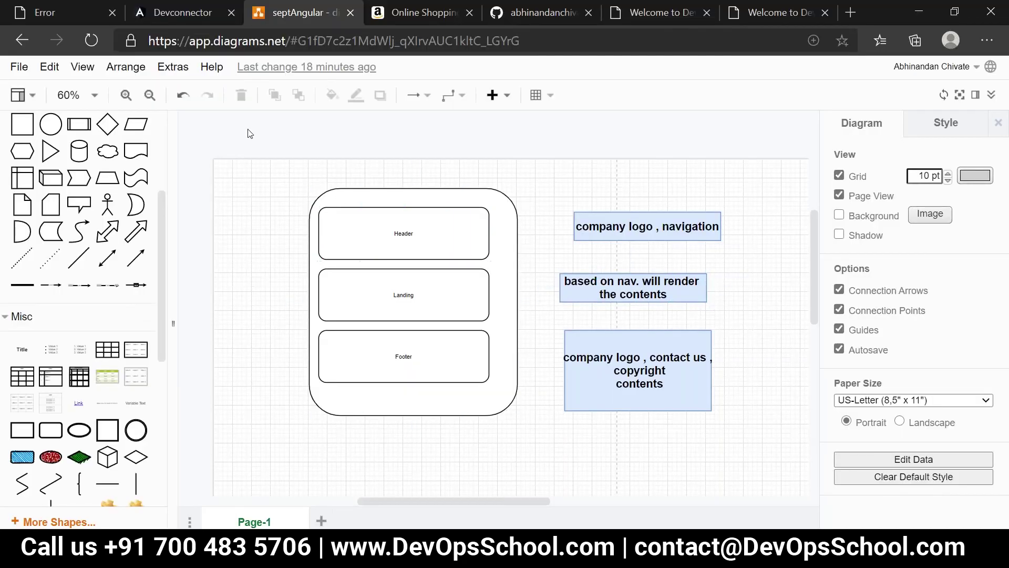
{"action": "left_click", "coordinate": [776, 20]}
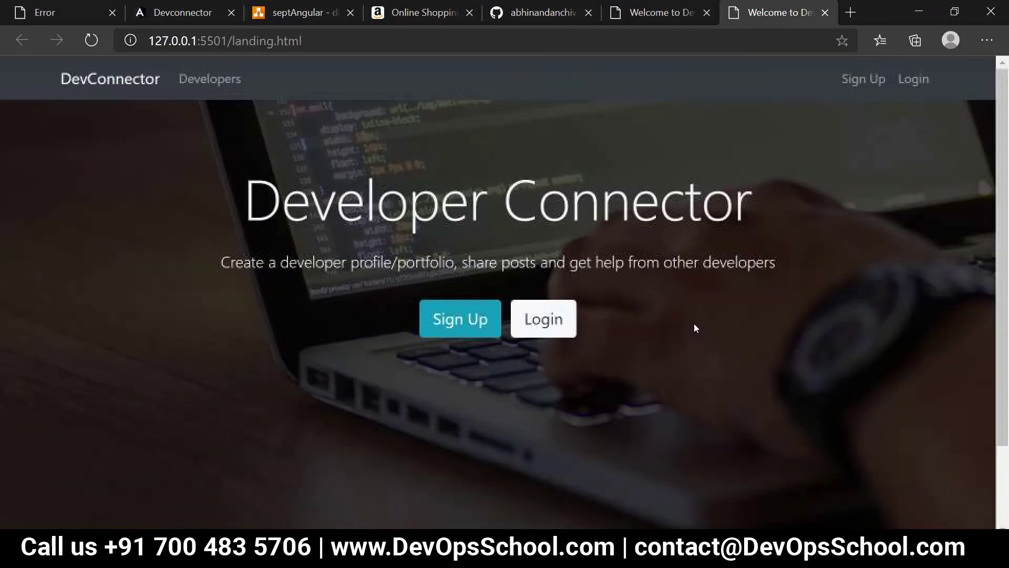
Visit the Sign Up, Log In and Developer Profiles pages, then return to the septAngular diagram
{"action": "left_click", "coordinate": [862, 79]}
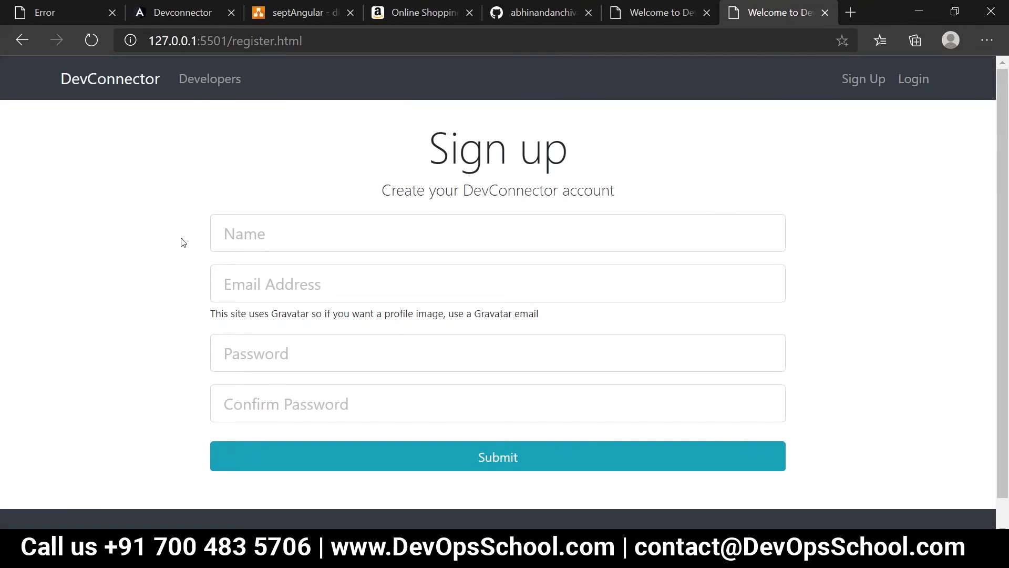
{"action": "left_click", "coordinate": [913, 80]}
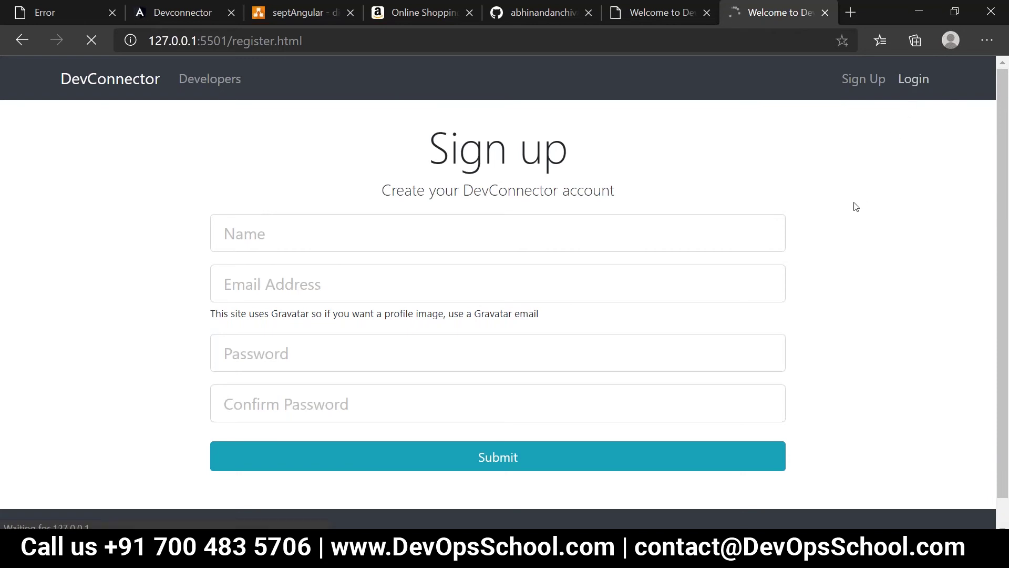
{"action": "left_click", "coordinate": [216, 79]}
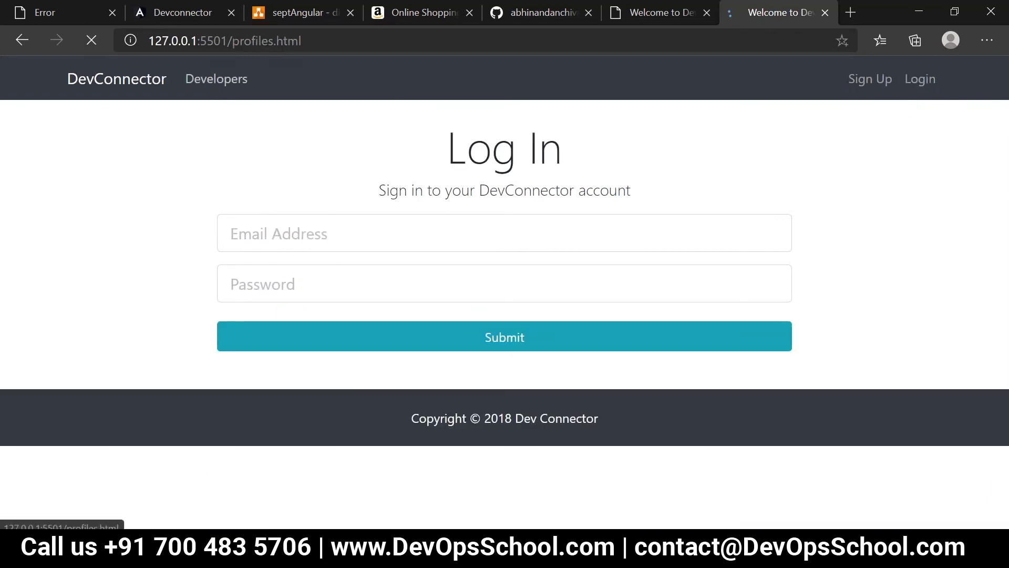
{"action": "scroll", "coordinate": [498, 390], "scroll_direction": "down", "scroll_amount": 5}
{"action": "scroll", "coordinate": [498, 390], "scroll_direction": "up", "scroll_amount": 5}
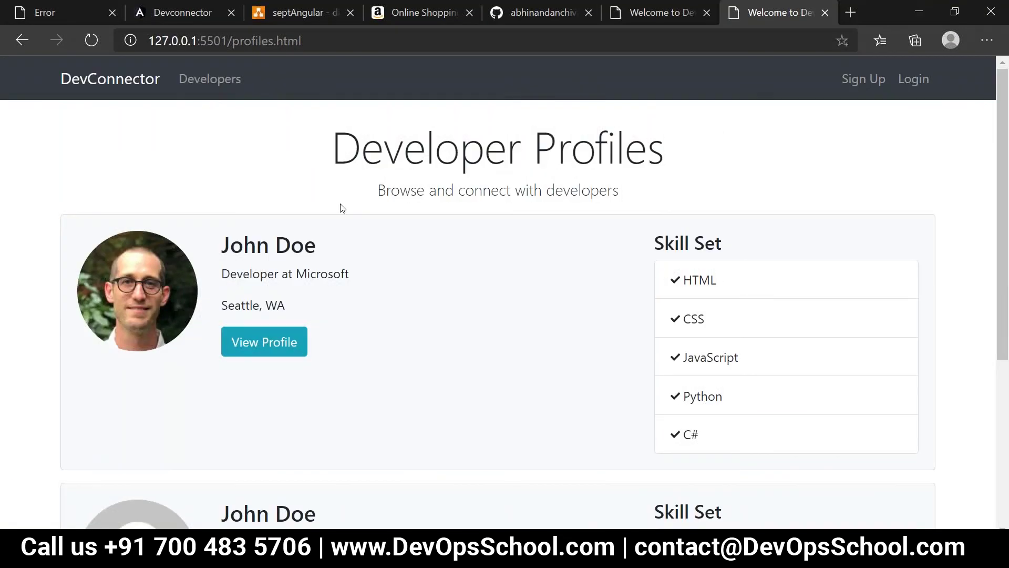
{"action": "left_click", "coordinate": [136, 82]}
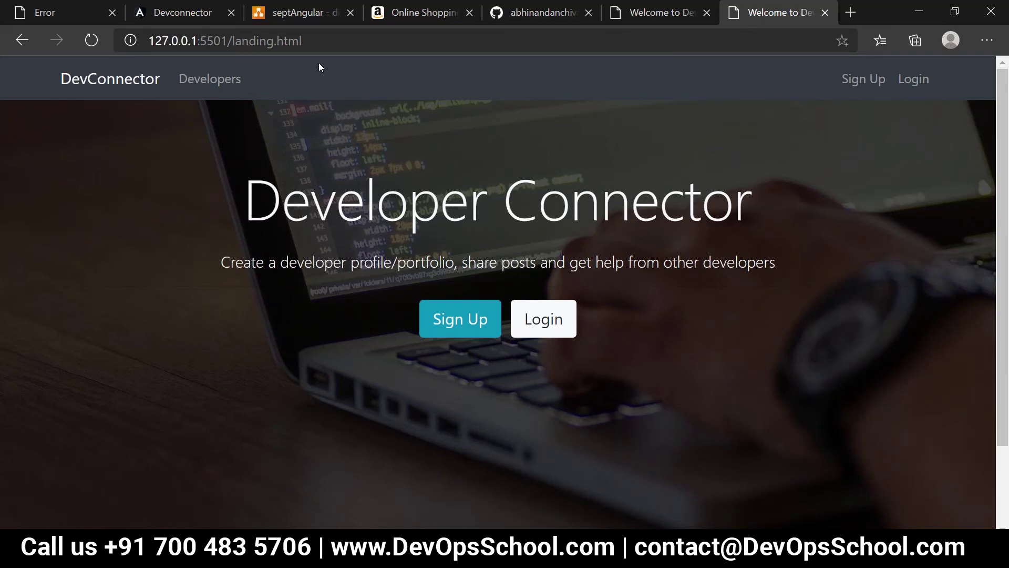
{"action": "left_click", "coordinate": [293, 12]}
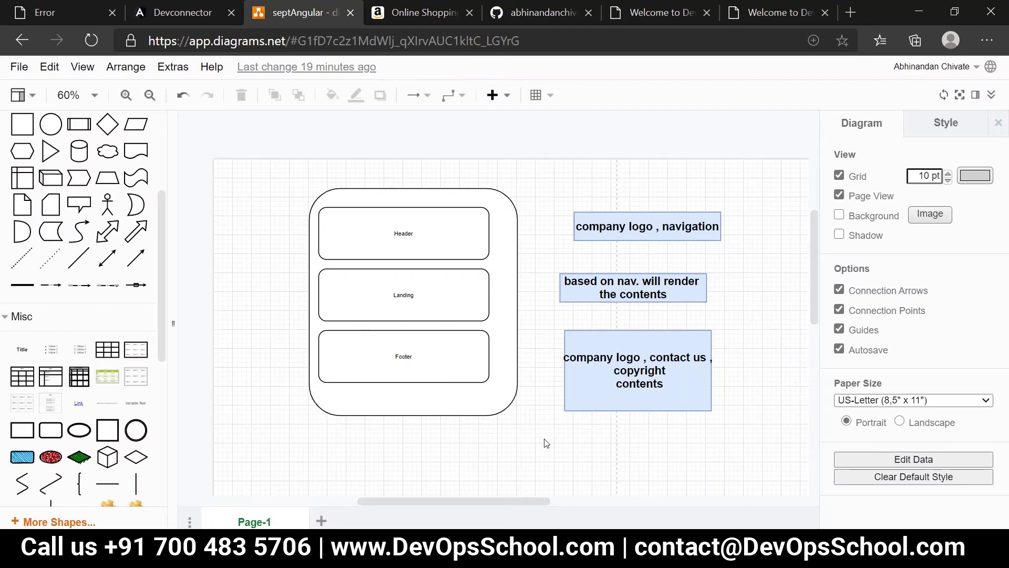
Place a square left of the layout and label it 'singlepage app'
{"action": "left_click_drag", "start_coordinate": [359, 493], "coordinate": [298, 492]}
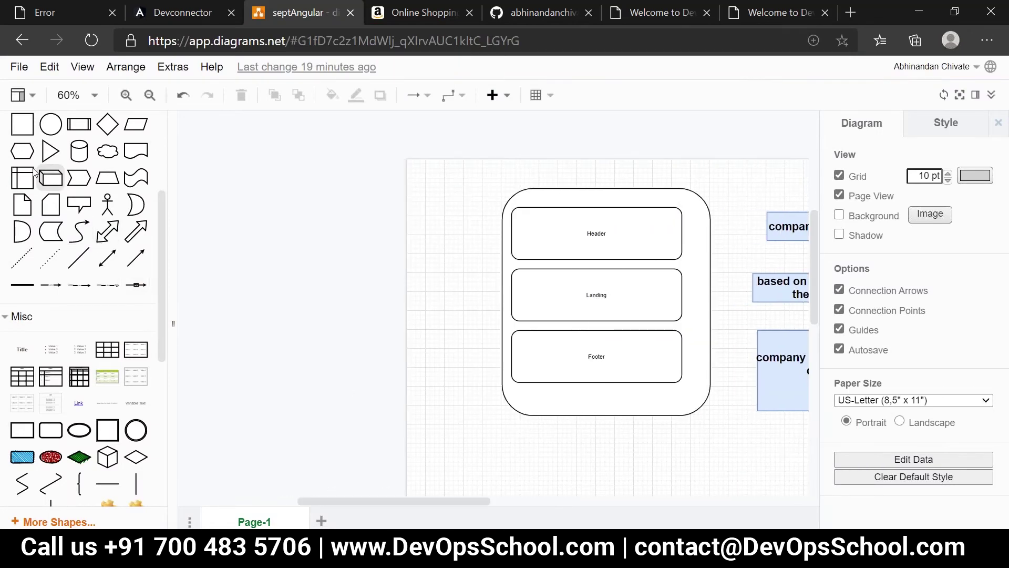
{"action": "left_click", "coordinate": [22, 124]}
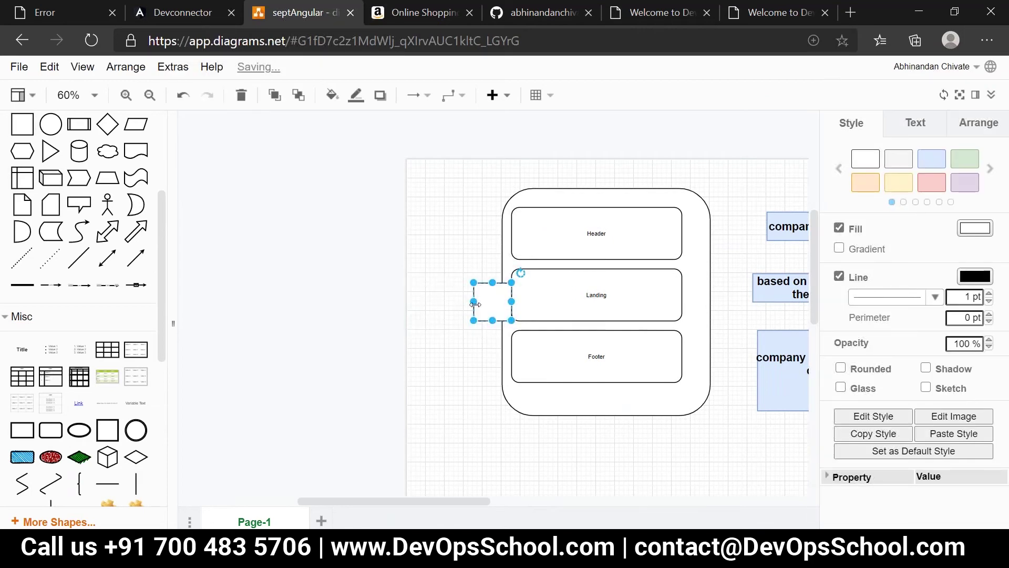
{"action": "left_click_drag", "start_coordinate": [485, 301], "coordinate": [377, 227]}
{"action": "double_click", "coordinate": [377, 226]}
{"action": "type", "text": "sp"}
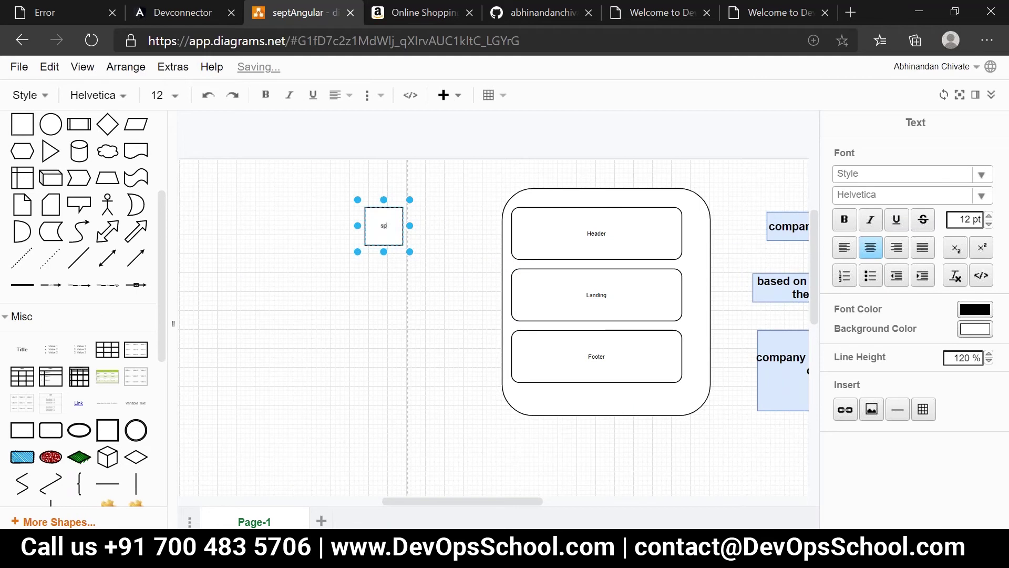
{"action": "key", "text": "BackSpace"}
{"action": "type", "text": "inglepage app"}
{"action": "key", "text": "Escape"}
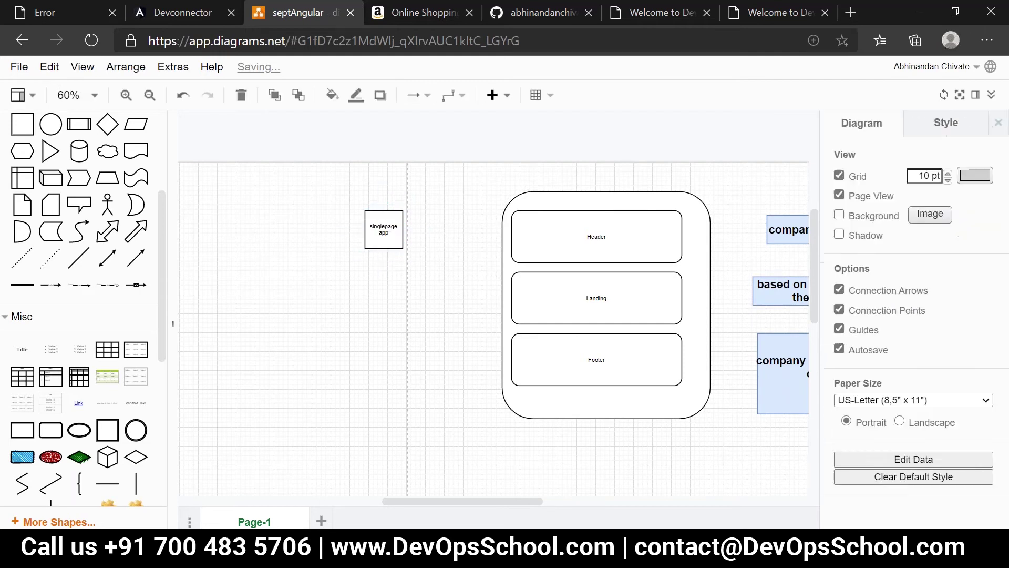
Duplicate the box below it and relabel the copy 'multip page app'
{"action": "left_click_drag", "start_coordinate": [380, 218], "coordinate": [388, 315]}
{"action": "double_click", "coordinate": [388, 316]}
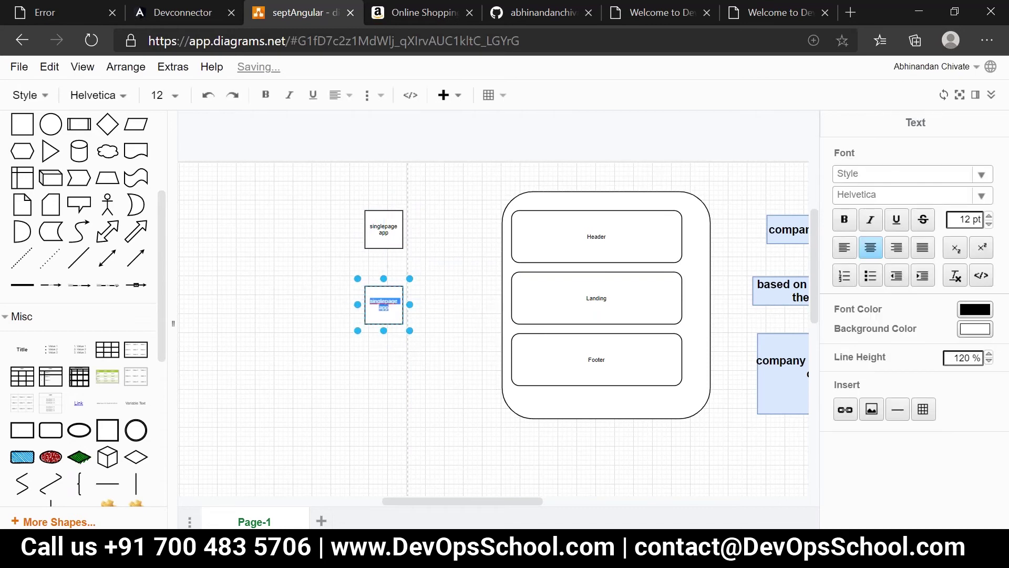
{"action": "type", "text": "multip page app"}
{"action": "left_click", "coordinate": [411, 367]}
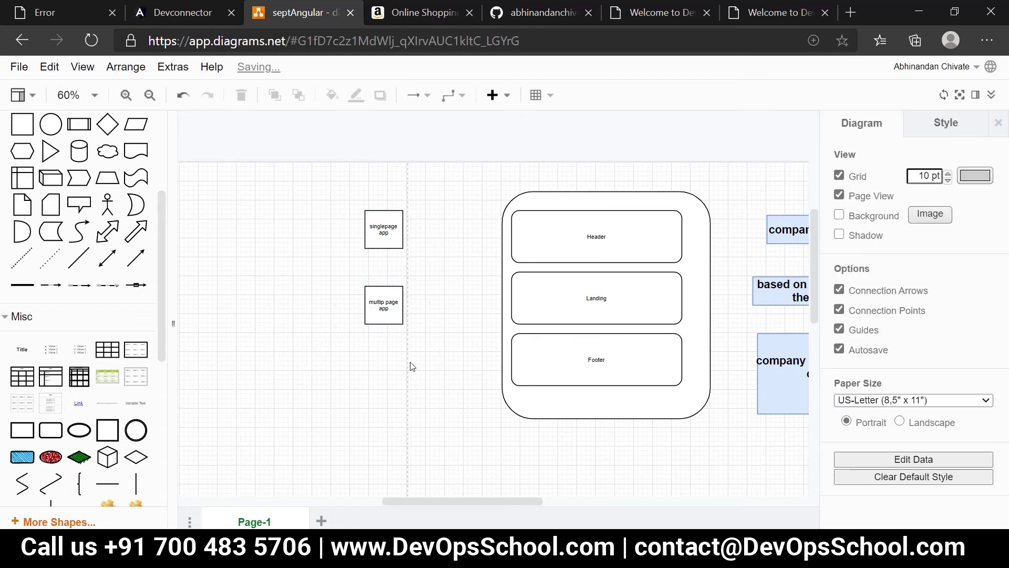
{"action": "scroll", "coordinate": [411, 366], "scroll_direction": "up", "scroll_amount": 3}
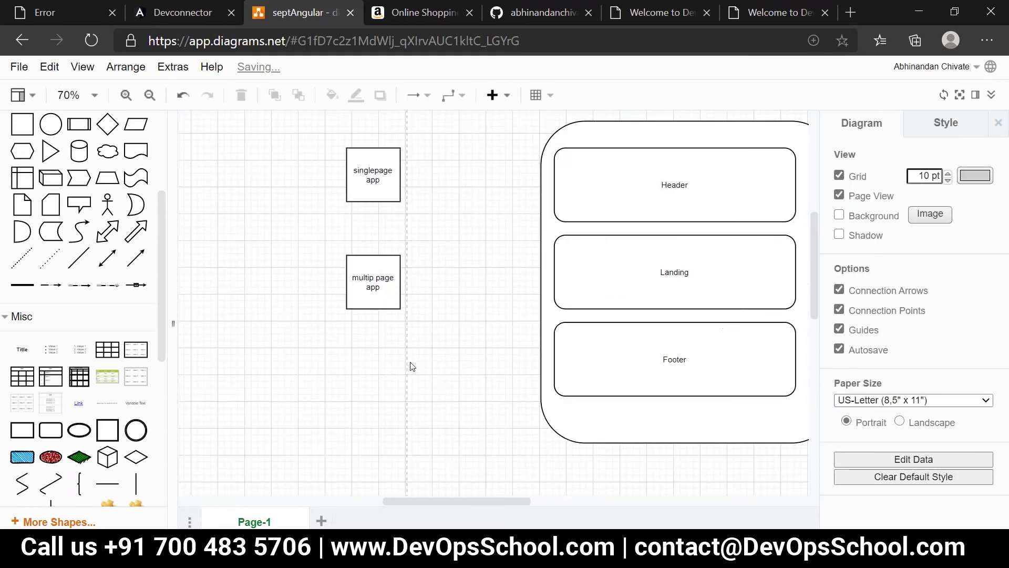
{"action": "scroll", "coordinate": [310, 363], "scroll_direction": "up", "scroll_amount": 2}
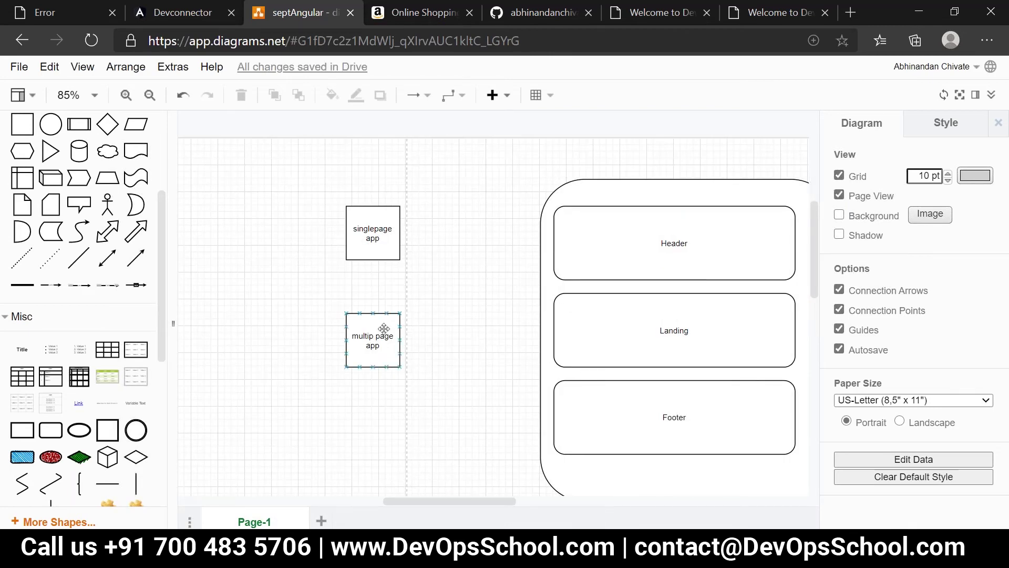
{"action": "left_click", "coordinate": [376, 231]}
{"action": "left_click", "coordinate": [368, 327]}
{"action": "left_click", "coordinate": [370, 234]}
{"action": "left_click", "coordinate": [368, 344]}
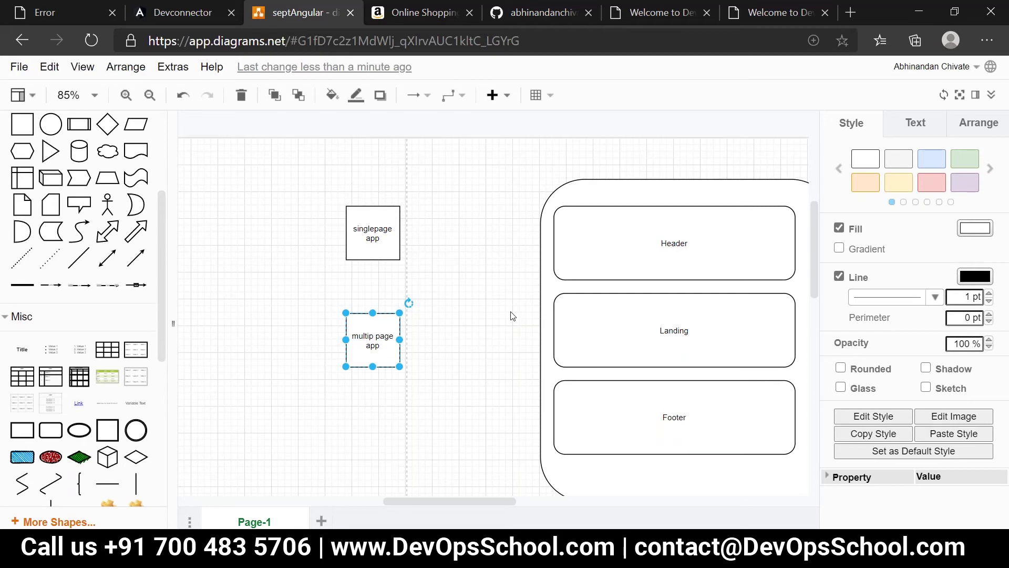
Apply the light-blue fill swatch to the singlepage app and Landing boxes
{"action": "left_click", "coordinate": [371, 234]}
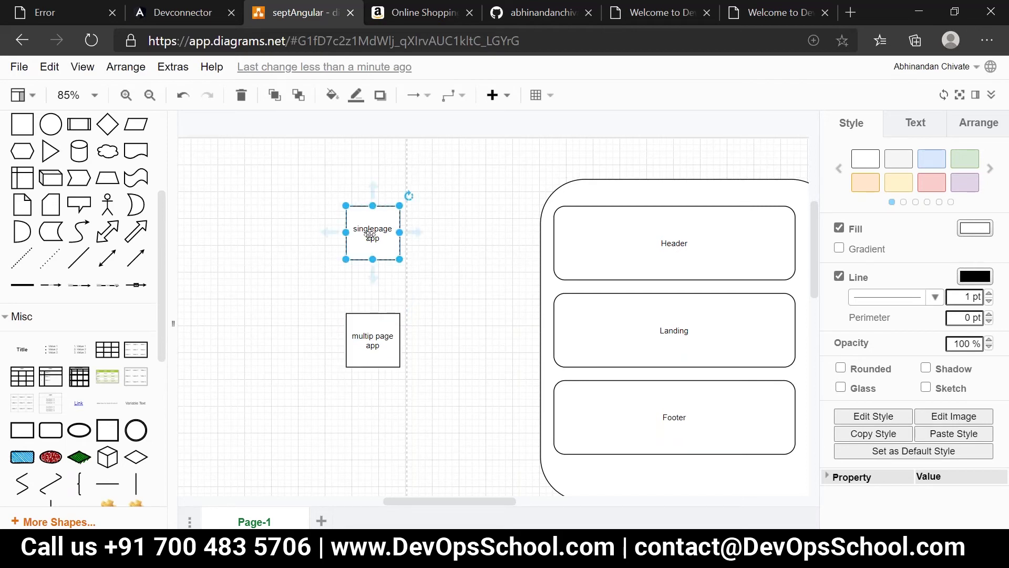
{"action": "left_click", "coordinate": [929, 167]}
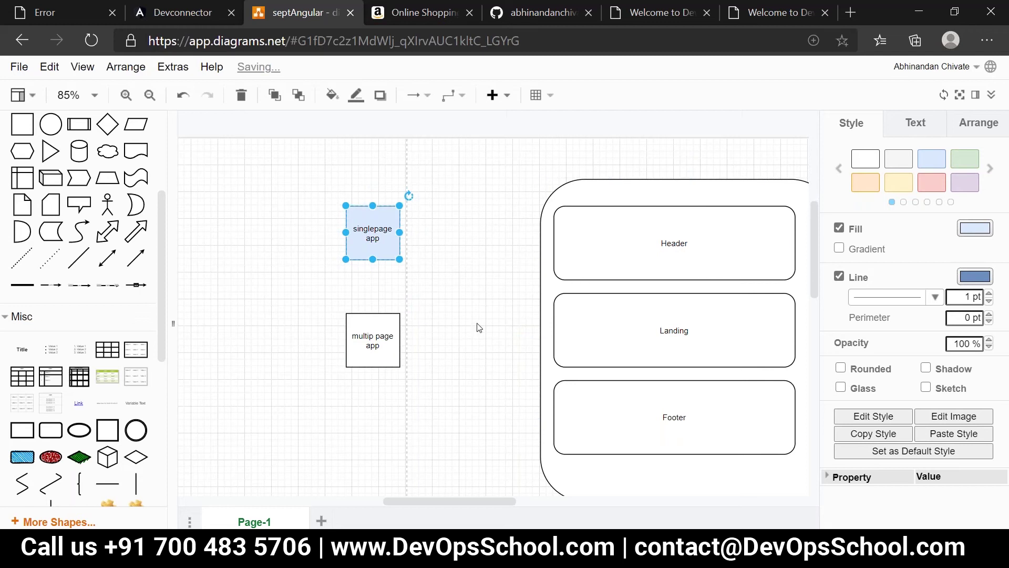
{"action": "scroll", "coordinate": [475, 326], "scroll_direction": "right", "scroll_amount": 4}
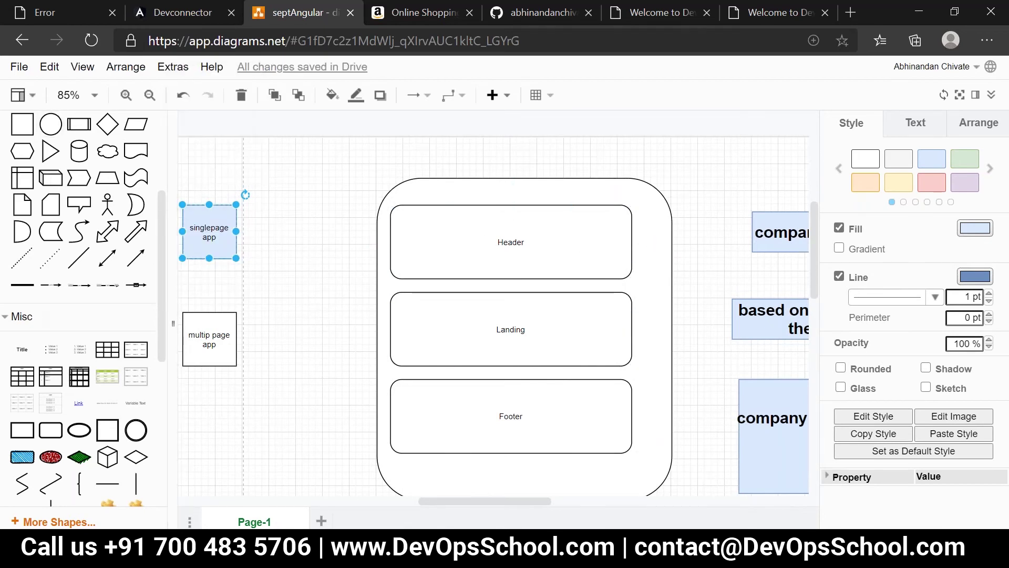
{"action": "left_click", "coordinate": [423, 327]}
{"action": "left_click", "coordinate": [925, 163]}
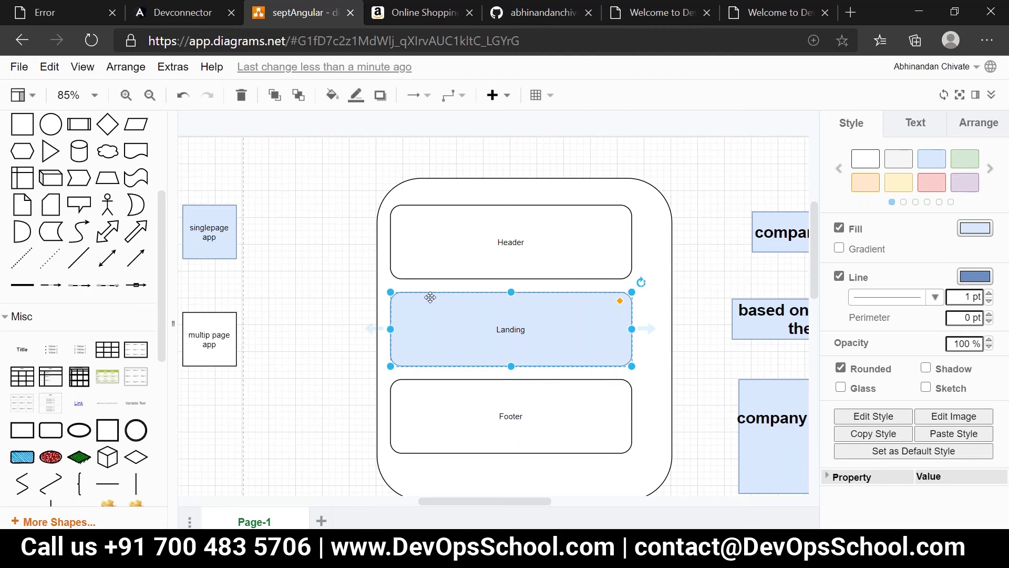
{"action": "left_click", "coordinate": [222, 240]}
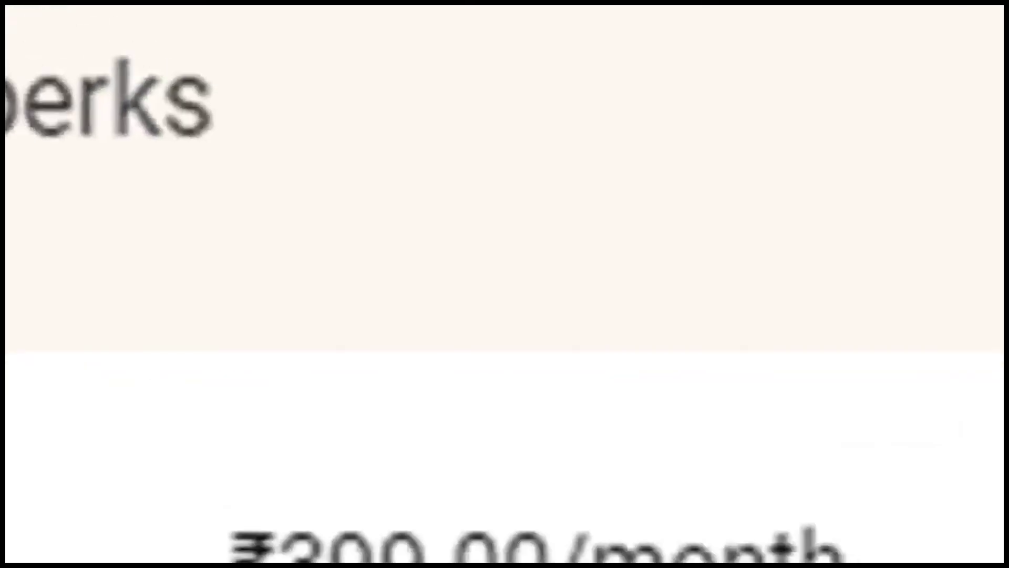
{"action": "left_click", "coordinate": [441, 557]}
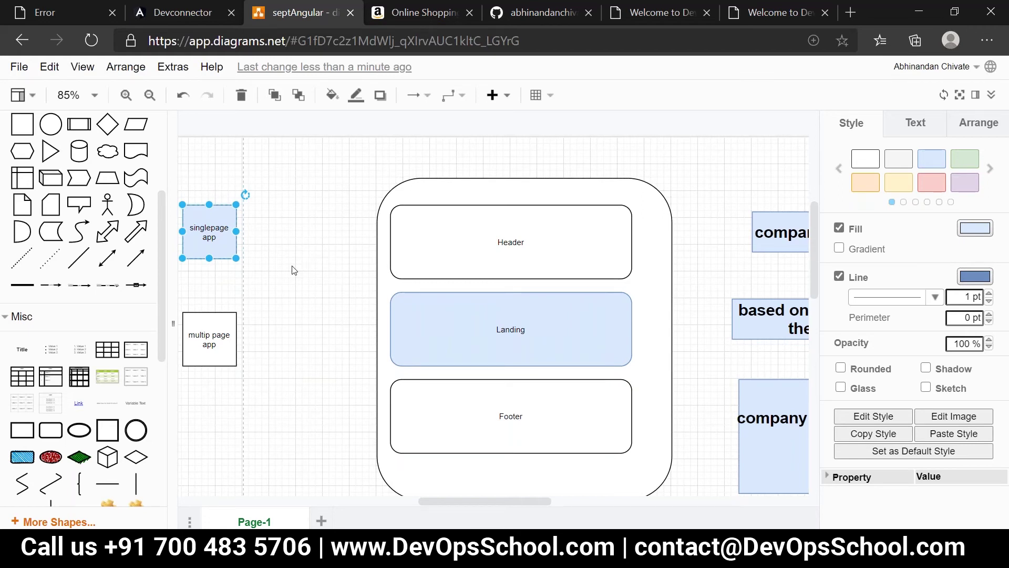
{"action": "scroll", "coordinate": [303, 354], "scroll_direction": "down", "scroll_amount": 5}
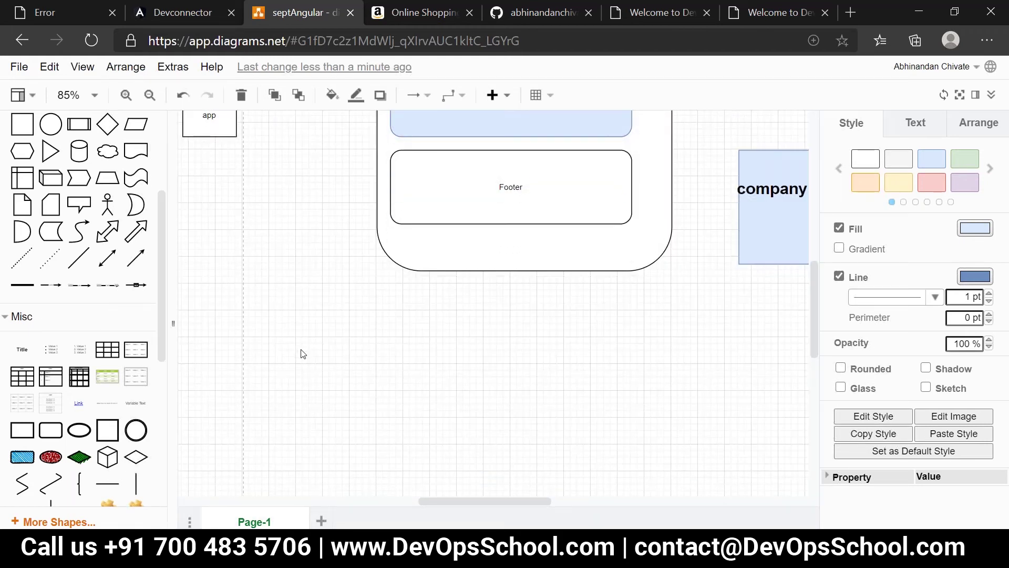
{"action": "scroll", "coordinate": [303, 354], "scroll_direction": "up", "scroll_amount": 1}
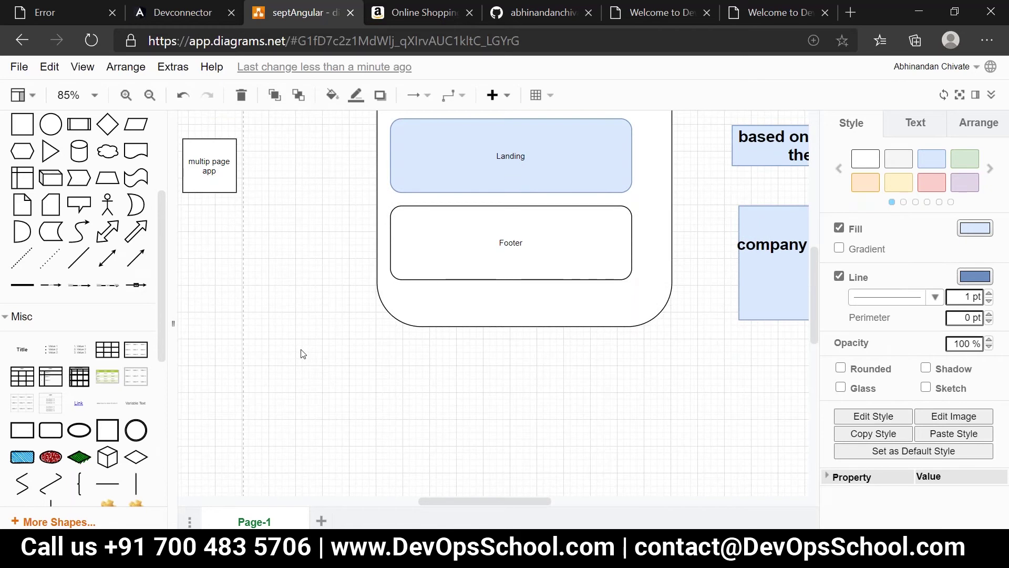
{"action": "scroll", "coordinate": [304, 354], "scroll_direction": "up", "scroll_amount": 2}
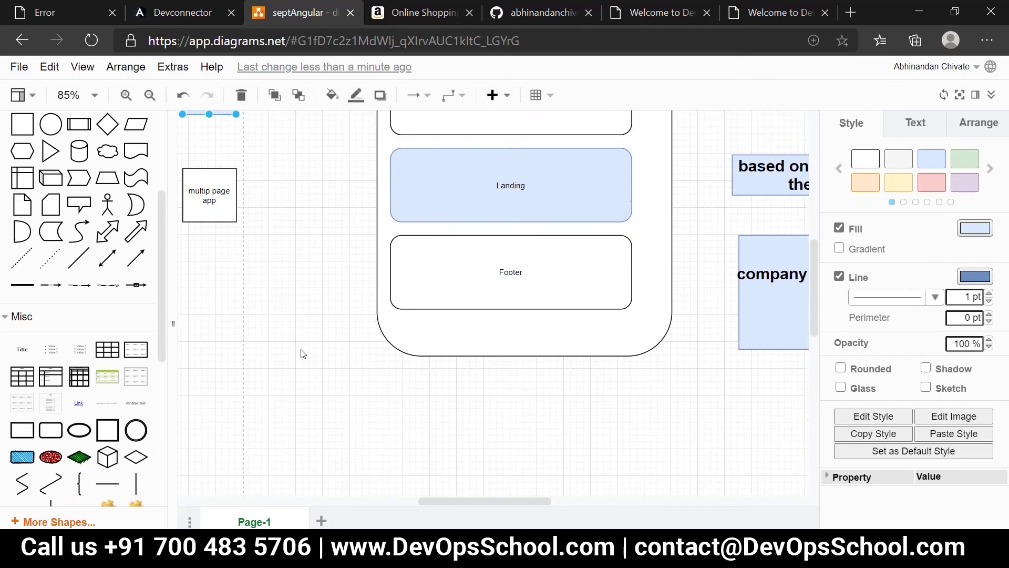
{"action": "scroll", "coordinate": [303, 354], "scroll_direction": "up", "scroll_amount": 2}
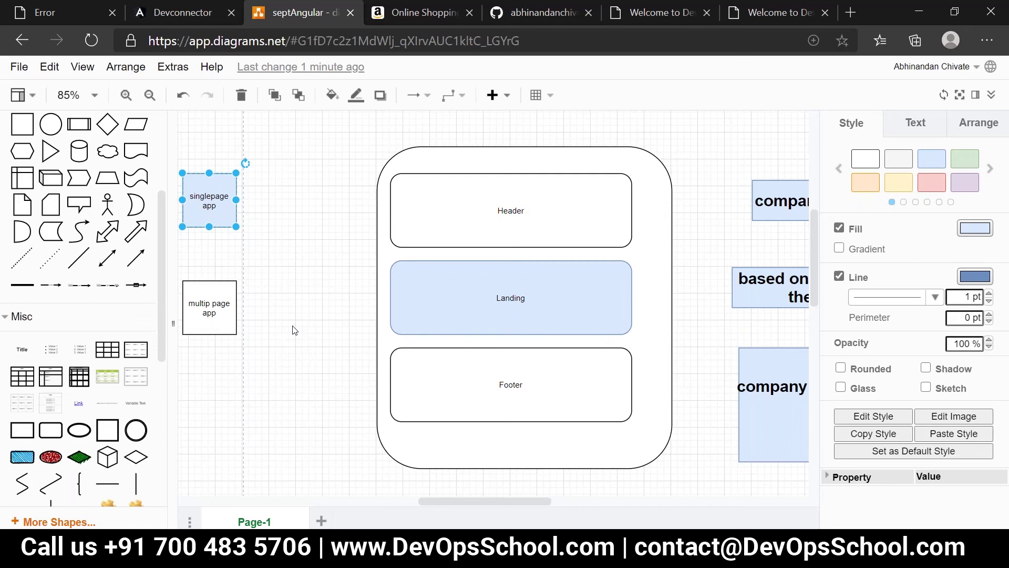
Insert a blank Page-2, check Page-1's Header, Landing and Footer boxes, then open Page-2
{"action": "left_click", "coordinate": [320, 521]}
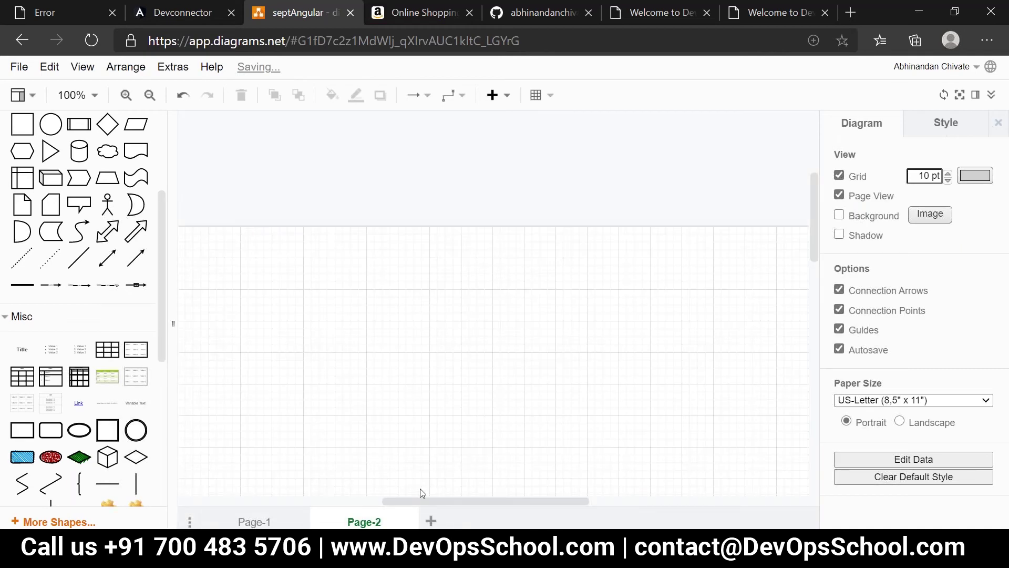
{"action": "left_click_drag", "start_coordinate": [424, 499], "coordinate": [395, 506]}
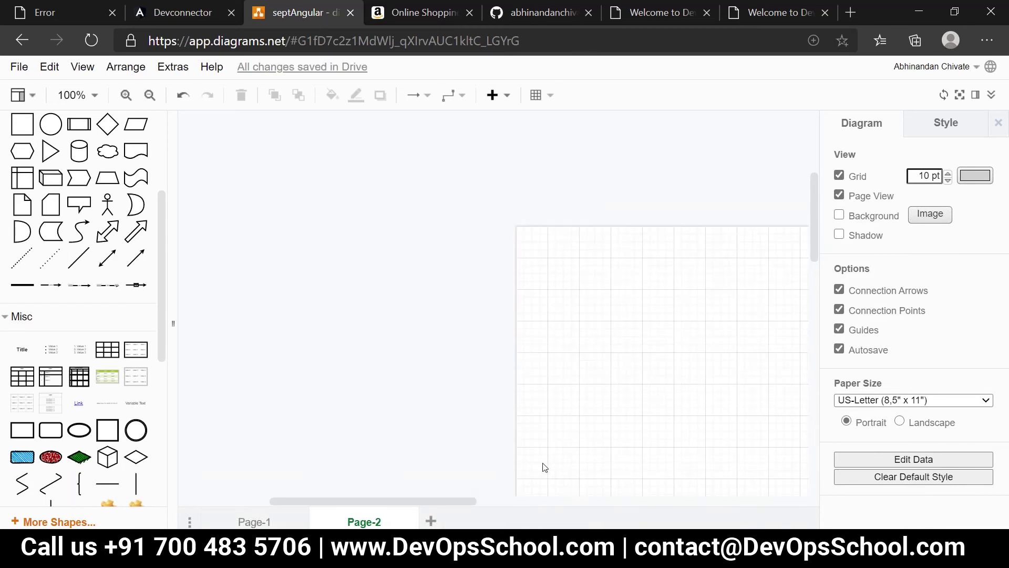
{"action": "left_click", "coordinate": [243, 518]}
{"action": "scroll", "coordinate": [562, 452], "scroll_direction": "up", "scroll_amount": 2}
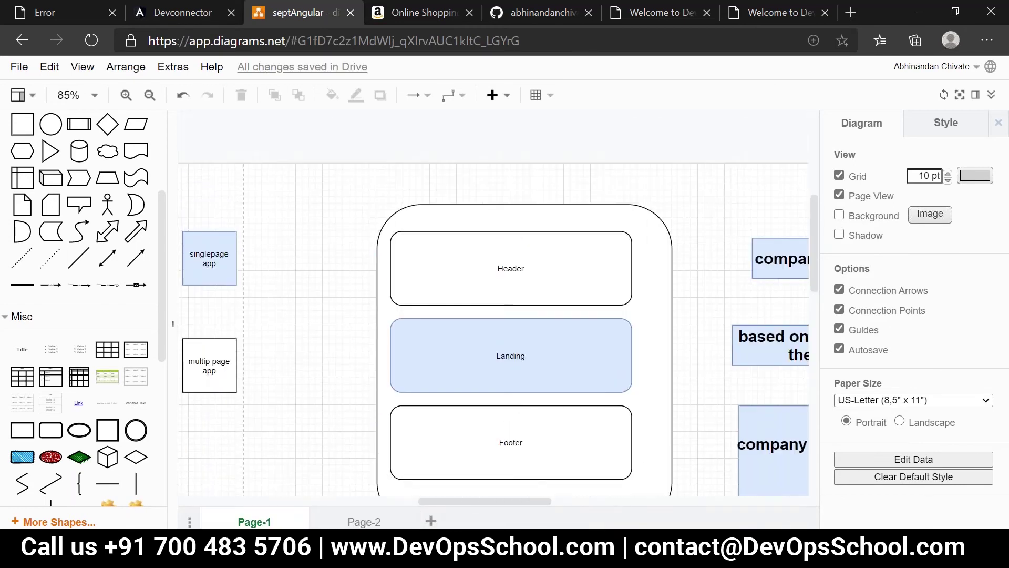
{"action": "left_click", "coordinate": [388, 439]}
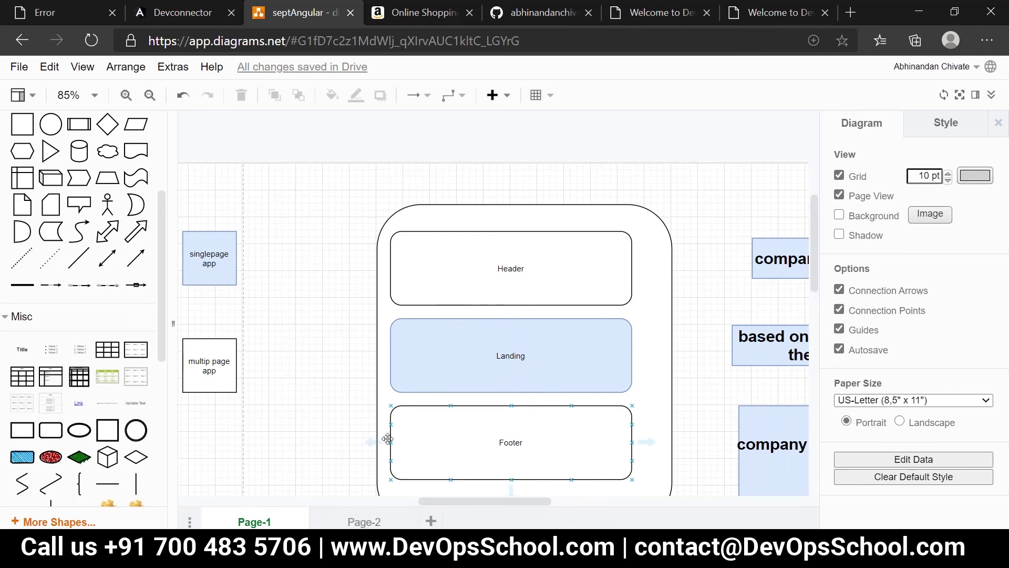
{"action": "left_click", "coordinate": [499, 263]}
{"action": "left_click", "coordinate": [526, 356], "text": "shift"}
{"action": "left_click", "coordinate": [550, 421], "text": "shift"}
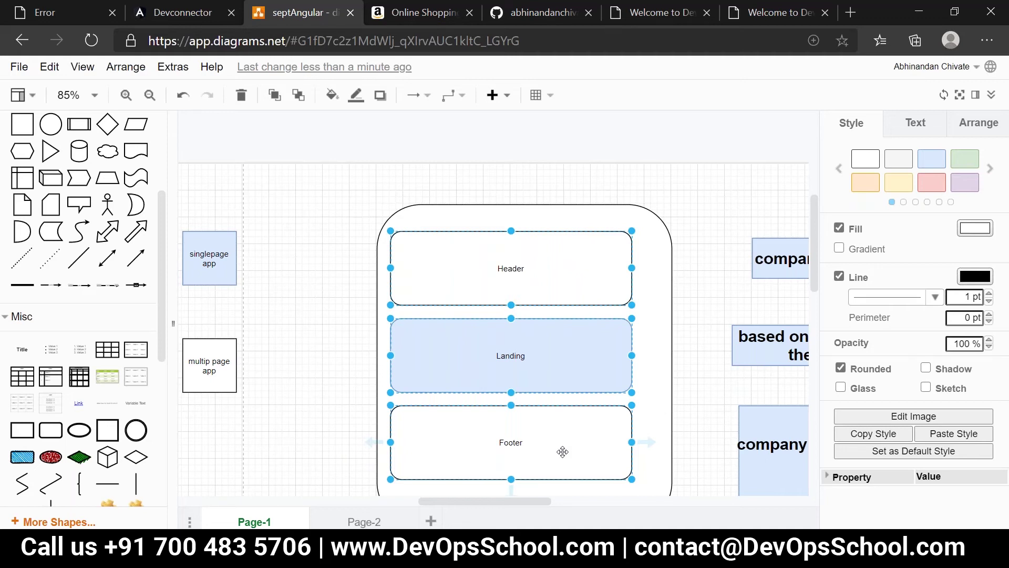
{"action": "left_click", "coordinate": [367, 521]}
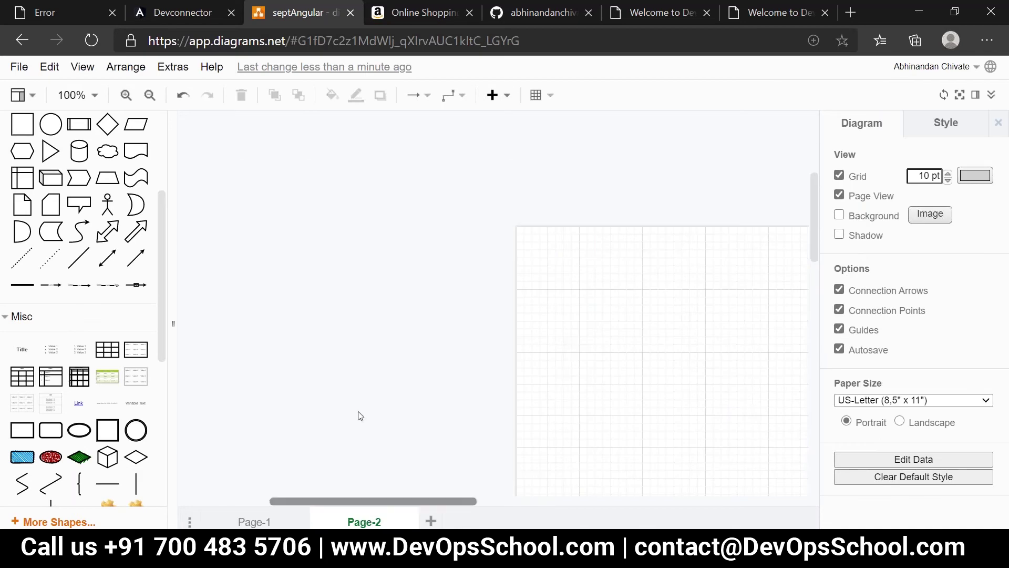
Insert a square shape on Page-2, resize it to about 135 by 135, then delete it
{"action": "left_click", "coordinate": [22, 124]}
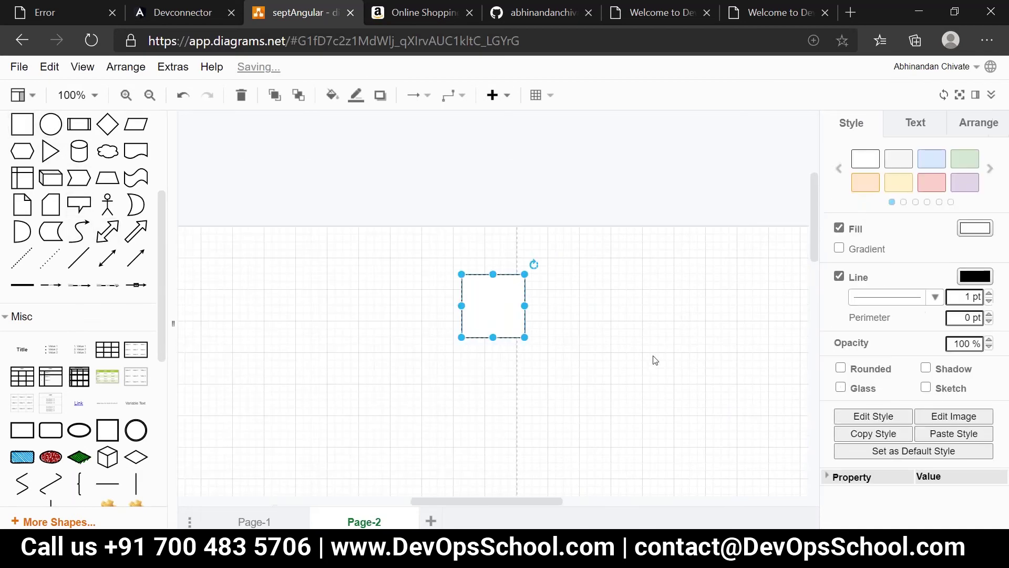
{"action": "left_click_drag", "start_coordinate": [489, 299], "coordinate": [599, 286]}
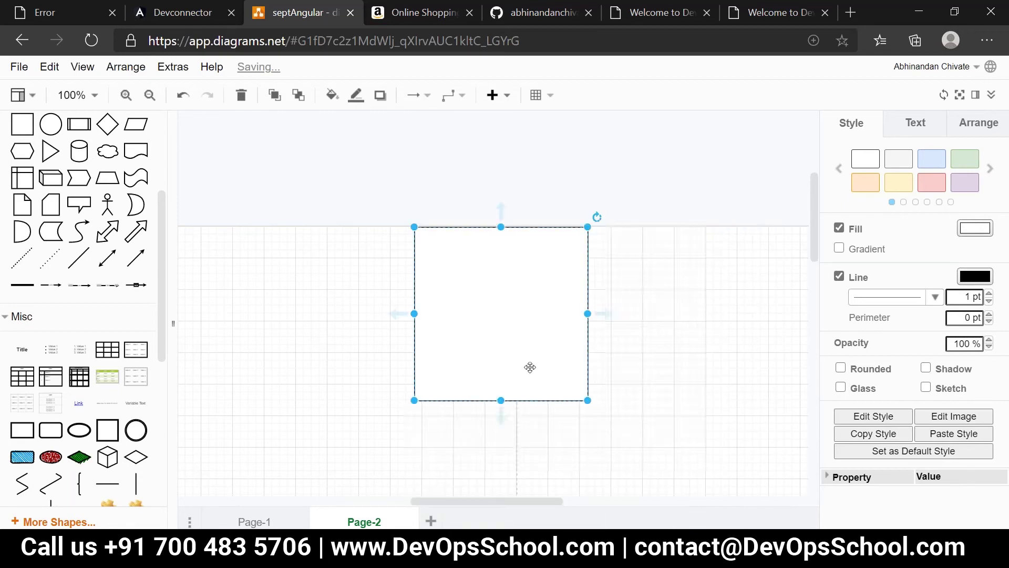
{"action": "left_click_drag", "start_coordinate": [506, 401], "coordinate": [505, 298]}
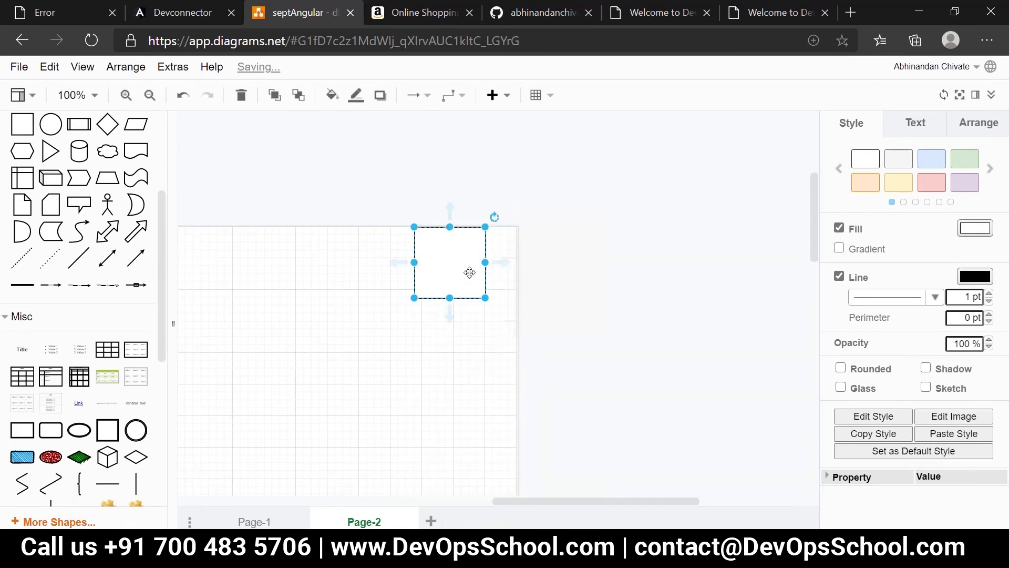
{"action": "key", "text": "Delete"}
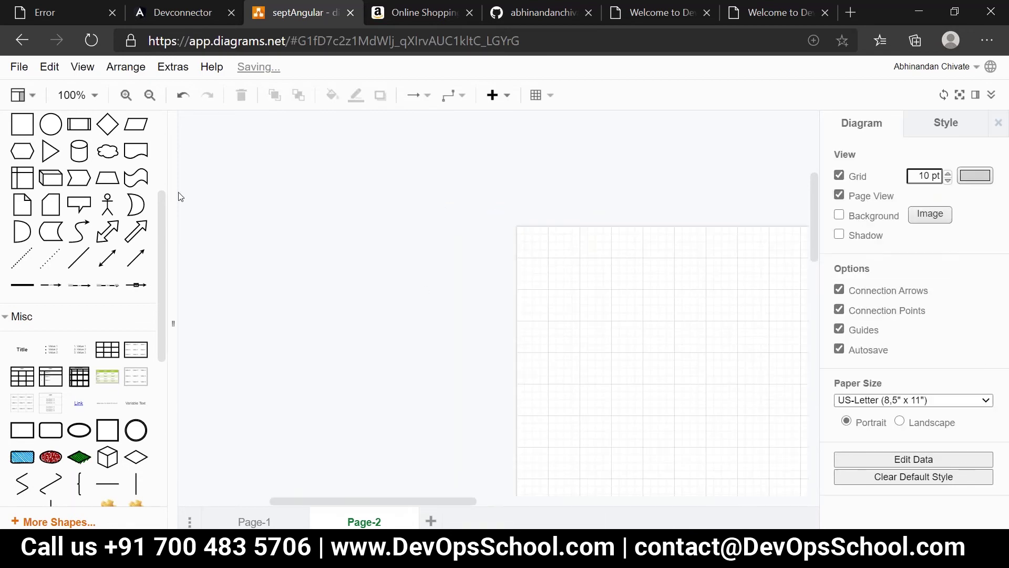
Add a wide rounded rectangle labelled 'where to create the components'
{"action": "scroll", "coordinate": [31, 226], "scroll_direction": "up", "scroll_amount": 2}
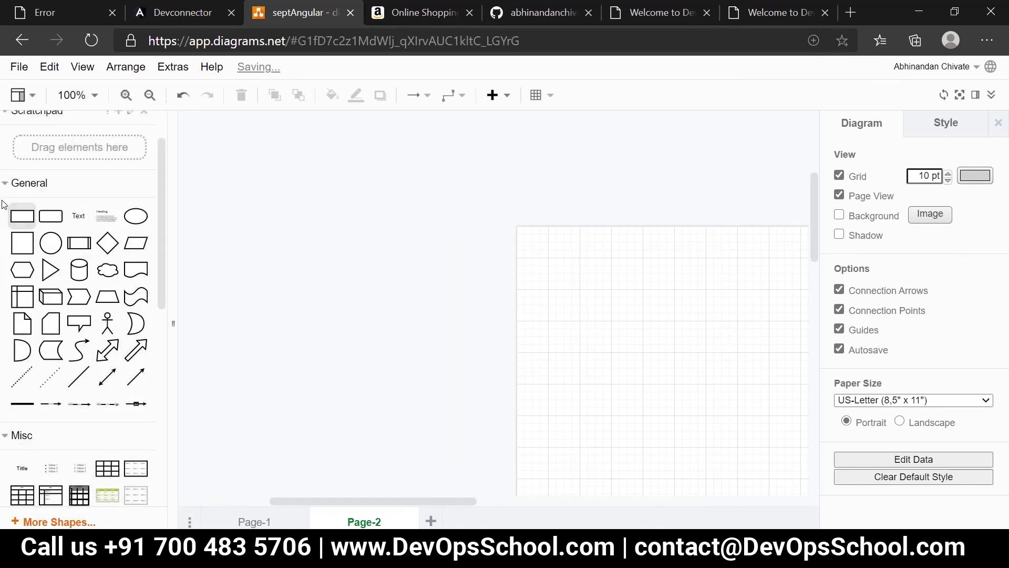
{"action": "left_click", "coordinate": [51, 217]}
{"action": "left_click_drag", "start_coordinate": [549, 306], "coordinate": [737, 305]}
{"action": "double_click", "coordinate": [657, 313]}
{"action": "type", "text": "where to "}
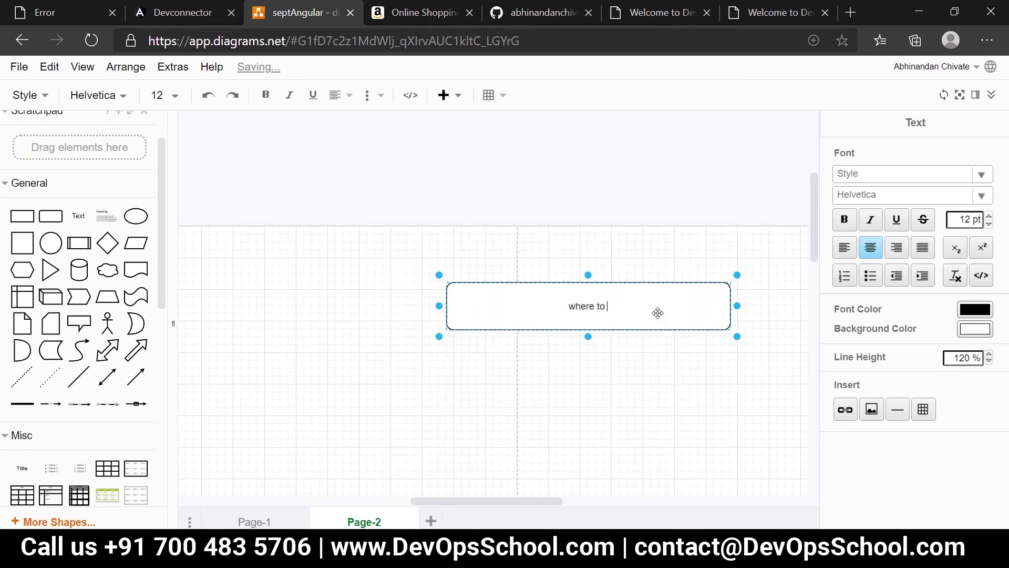
{"action": "type", "text": "create the comp"}
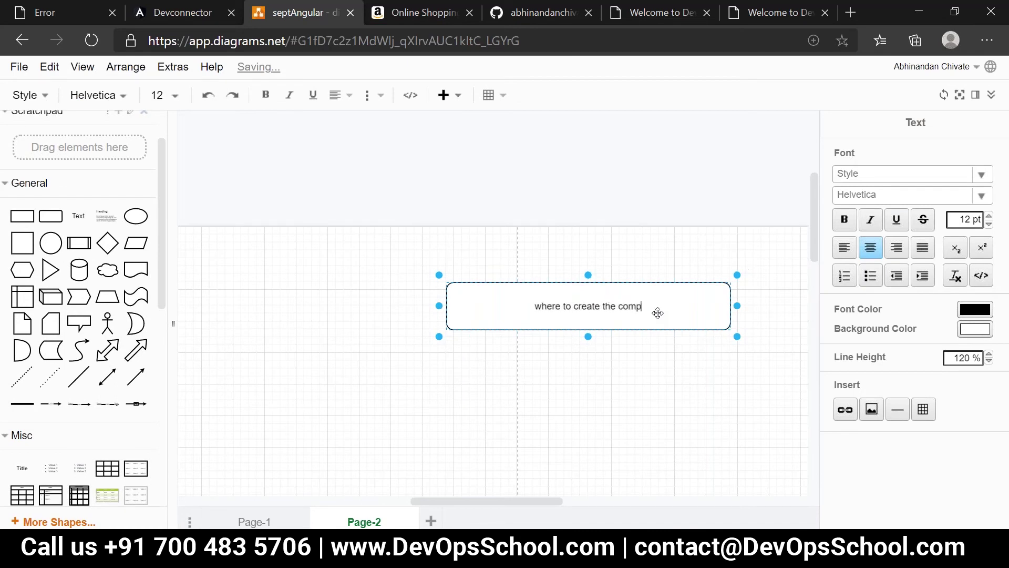
{"action": "type", "text": "onents"}
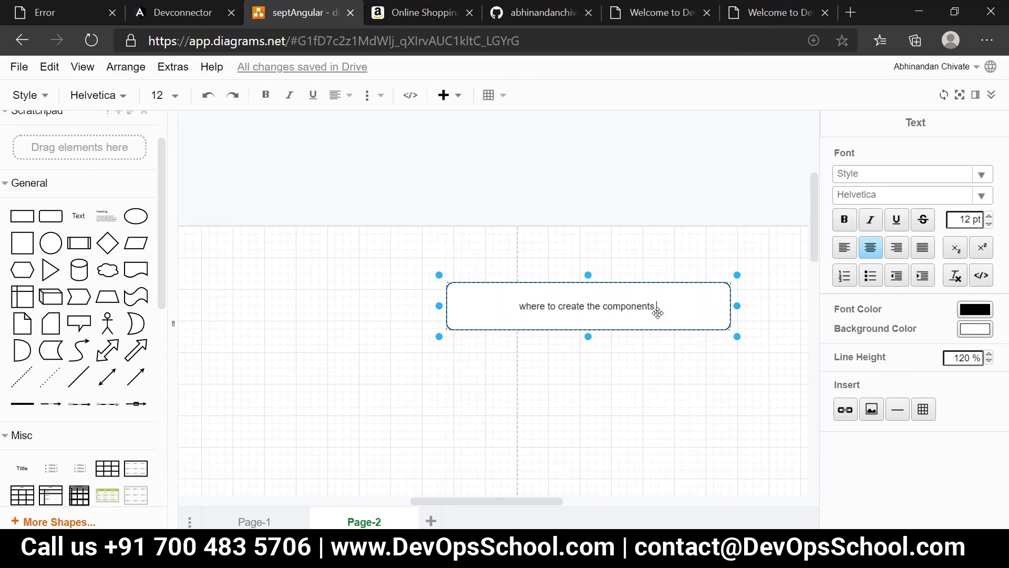
{"action": "left_click", "coordinate": [676, 379]}
{"action": "left_click_drag", "start_coordinate": [509, 500], "coordinate": [535, 497]}
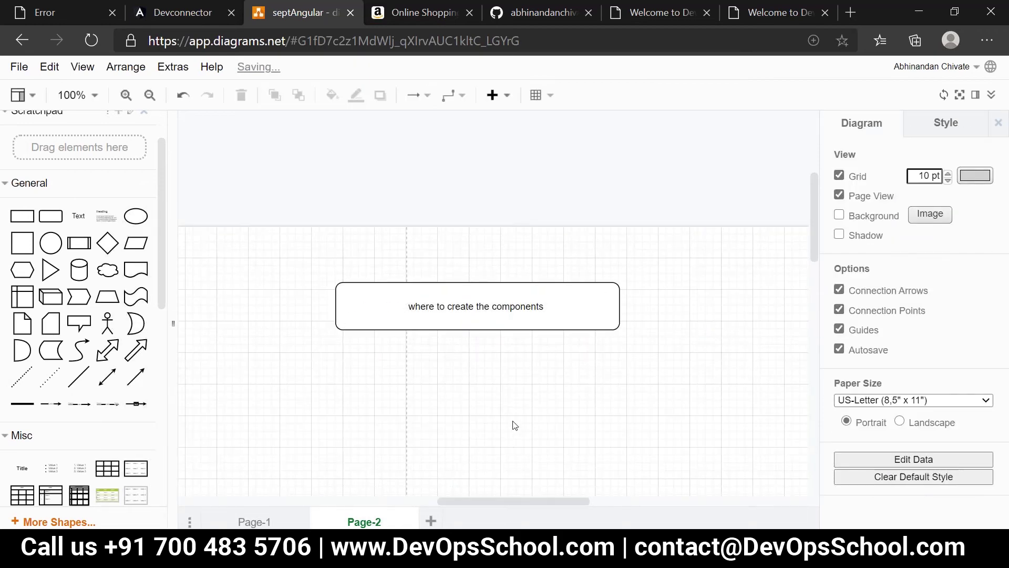
Add a rounded box labelled 'app' just below the title box
{"action": "scroll", "coordinate": [514, 422], "scroll_direction": "down", "scroll_amount": 2}
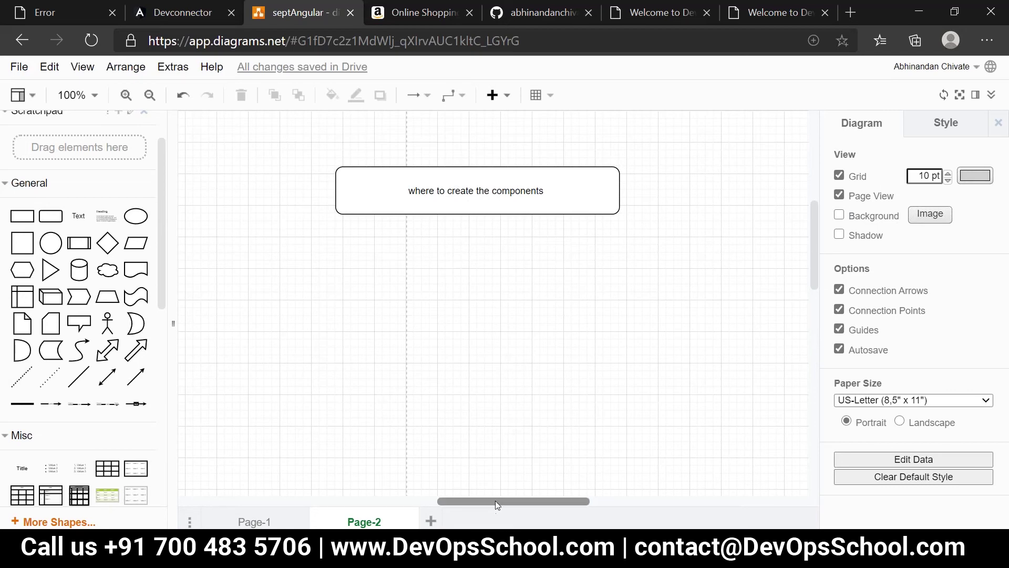
{"action": "left_click_drag", "start_coordinate": [491, 498], "coordinate": [487, 498]}
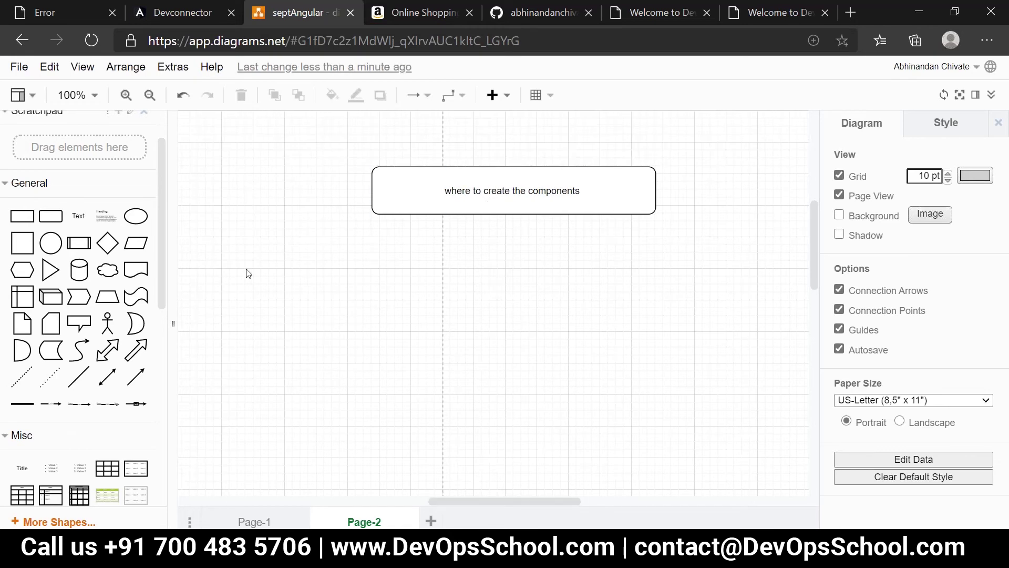
{"action": "left_click", "coordinate": [51, 216]}
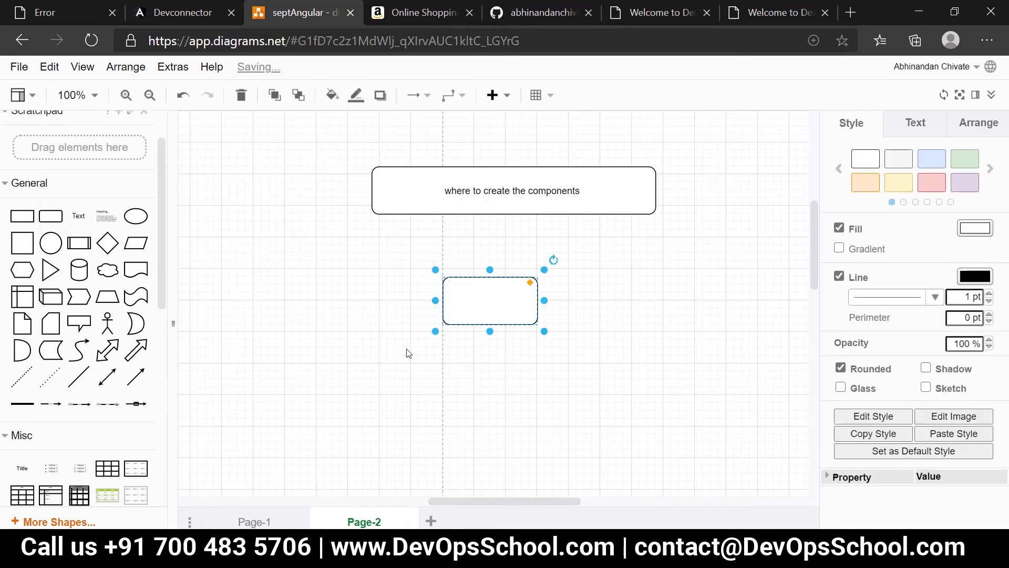
{"action": "left_click_drag", "start_coordinate": [484, 299], "coordinate": [489, 332]}
{"action": "double_click", "coordinate": [490, 332]}
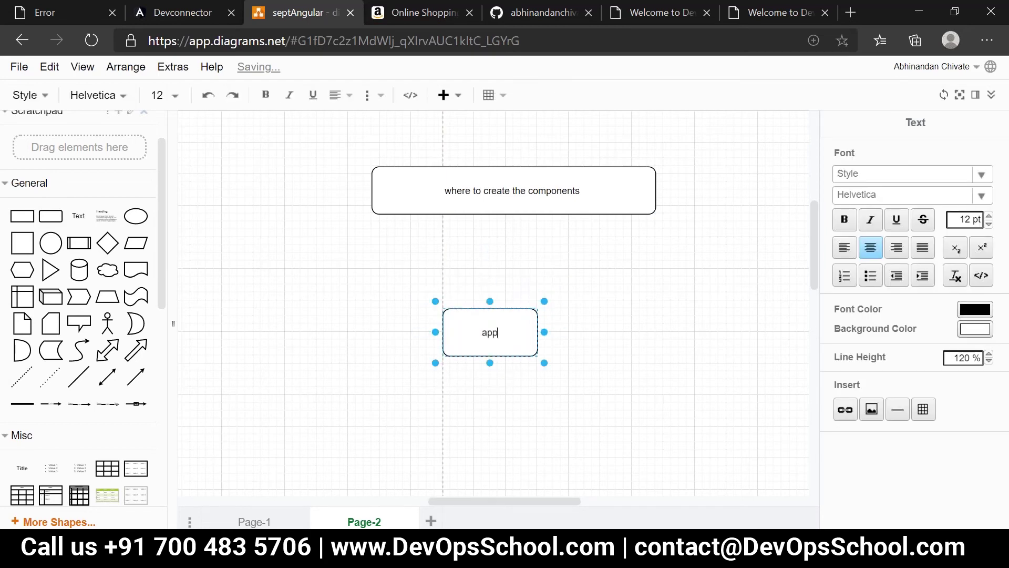
{"action": "type", "text": "app"}
{"action": "left_click", "coordinate": [710, 384]}
Attach a new blank rounded box below app and move it down to the left
{"action": "scroll", "coordinate": [711, 383], "scroll_direction": "down", "scroll_amount": 2}
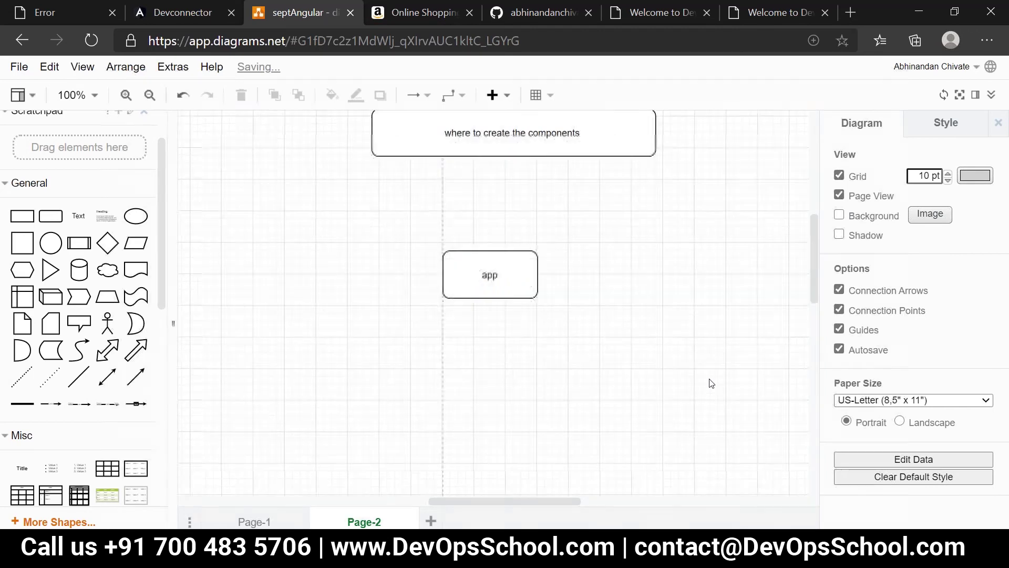
{"action": "left_click", "coordinate": [487, 271]}
{"action": "left_click_drag", "start_coordinate": [491, 322], "coordinate": [491, 327]}
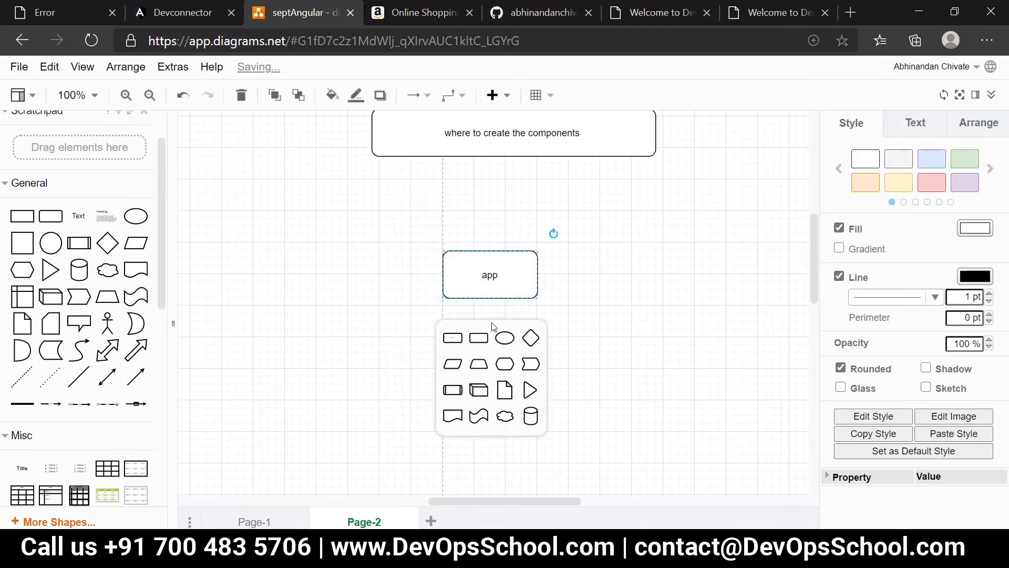
{"action": "left_click", "coordinate": [480, 335]}
{"action": "left_click_drag", "start_coordinate": [485, 384], "coordinate": [303, 370]}
Add a second connected blank box directly below app
{"action": "left_click", "coordinate": [493, 279]}
{"action": "left_click_drag", "start_coordinate": [489, 314], "coordinate": [491, 326]}
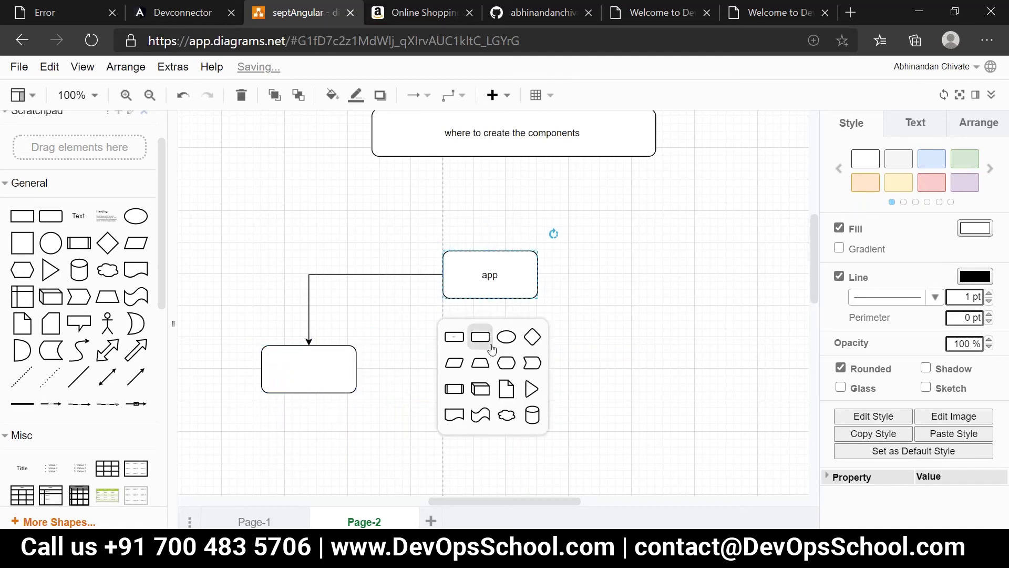
{"action": "left_click", "coordinate": [481, 335]}
{"action": "left_click_drag", "start_coordinate": [486, 369], "coordinate": [489, 358]}
Add two more connected blank boxes to app's right and move them into the child row
{"action": "left_click", "coordinate": [491, 283]}
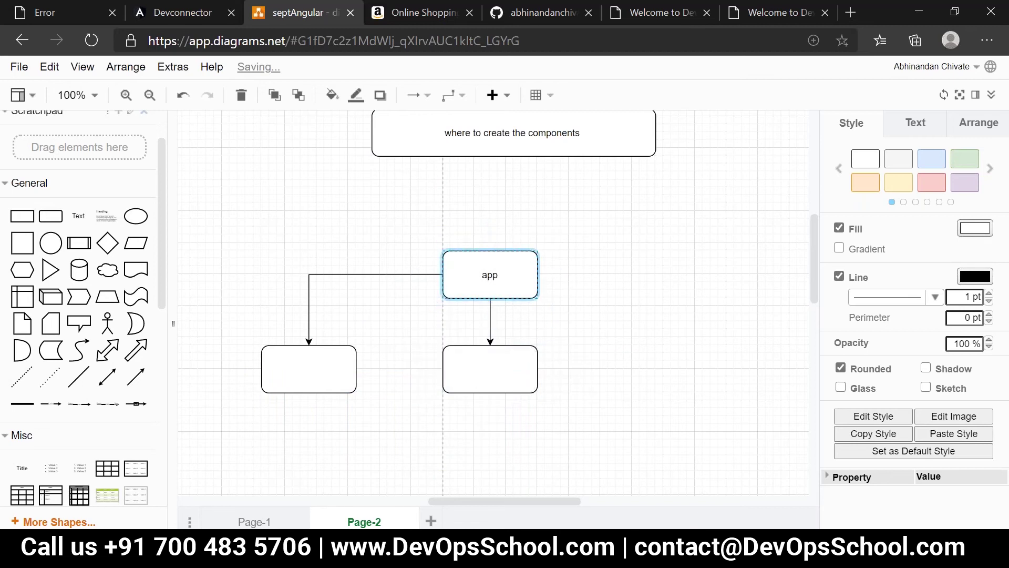
{"action": "mouse_move", "coordinate": [562, 274]}
{"action": "left_click", "coordinate": [609, 233]}
{"action": "left_click_drag", "start_coordinate": [652, 290], "coordinate": [700, 389]}
{"action": "left_click", "coordinate": [461, 267]}
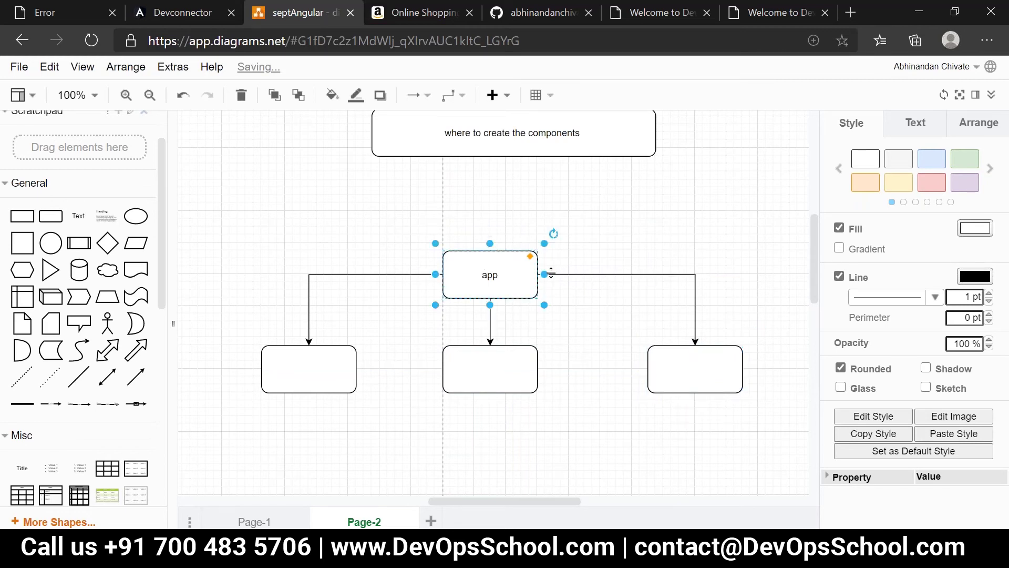
{"action": "left_click_drag", "start_coordinate": [566, 274], "coordinate": [751, 342]}
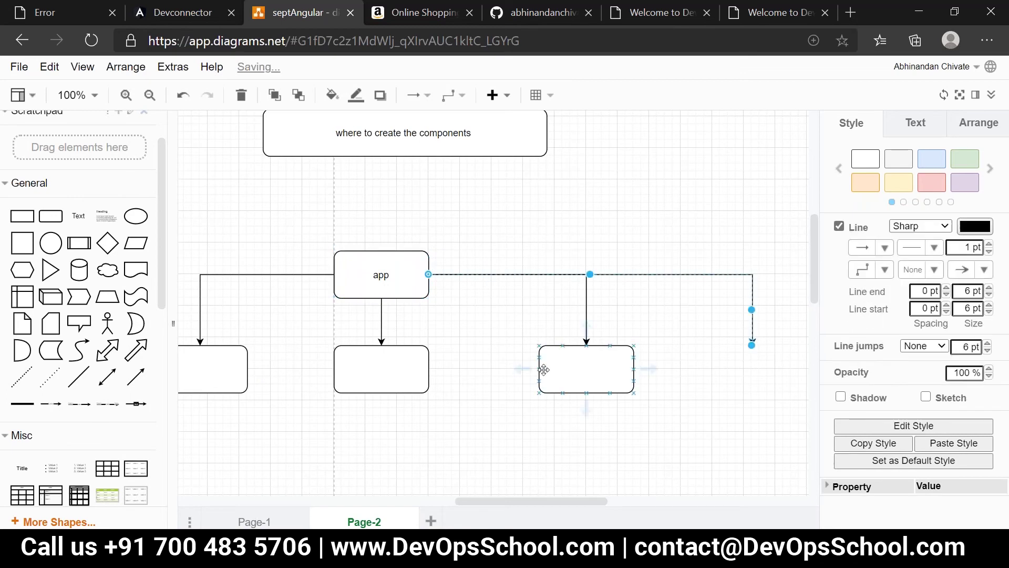
{"action": "left_click", "coordinate": [52, 214]}
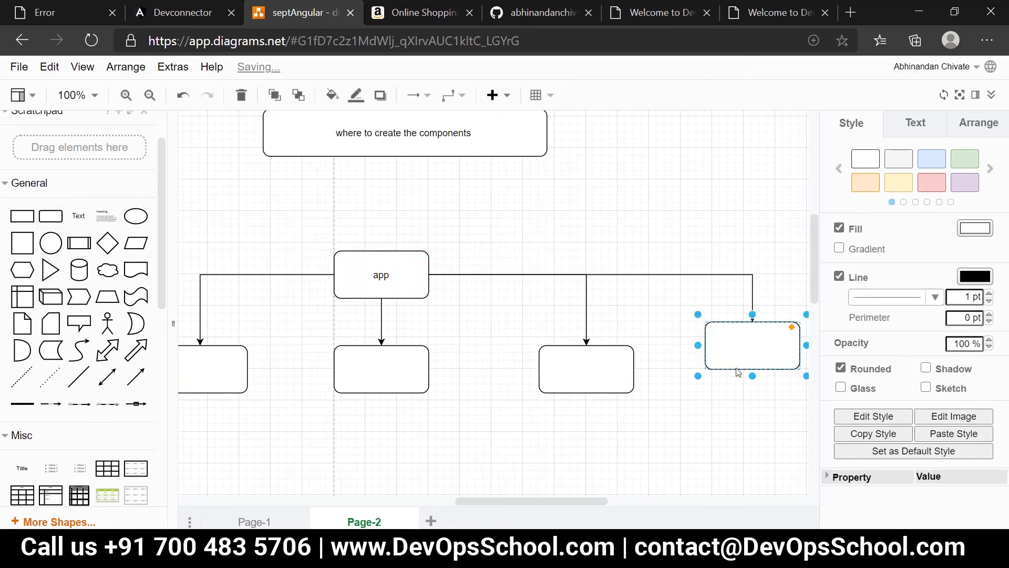
{"action": "left_click_drag", "start_coordinate": [743, 348], "coordinate": [764, 374]}
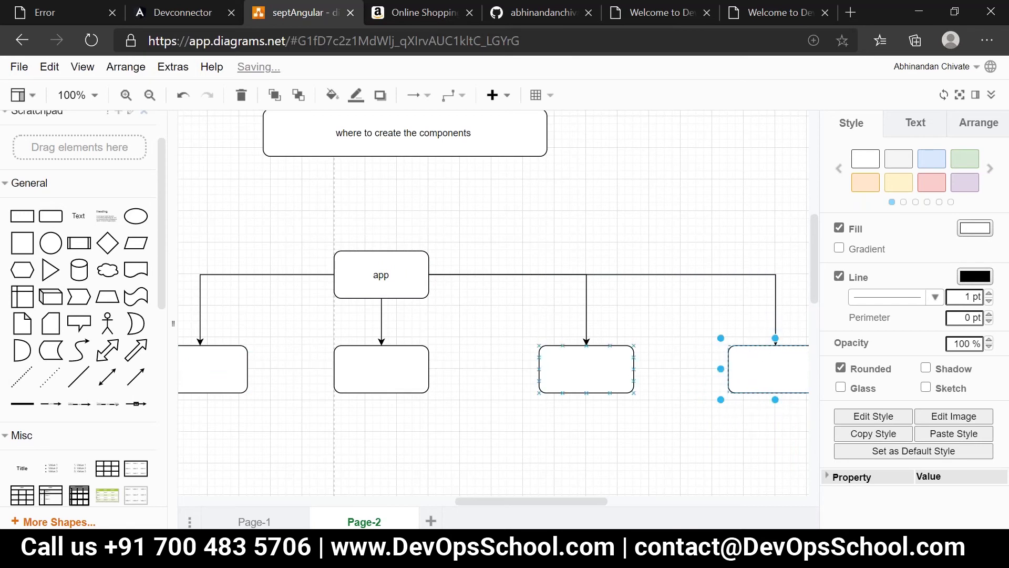
Label the first three child boxes core, auth and profile
{"action": "double_click", "coordinate": [229, 369]}
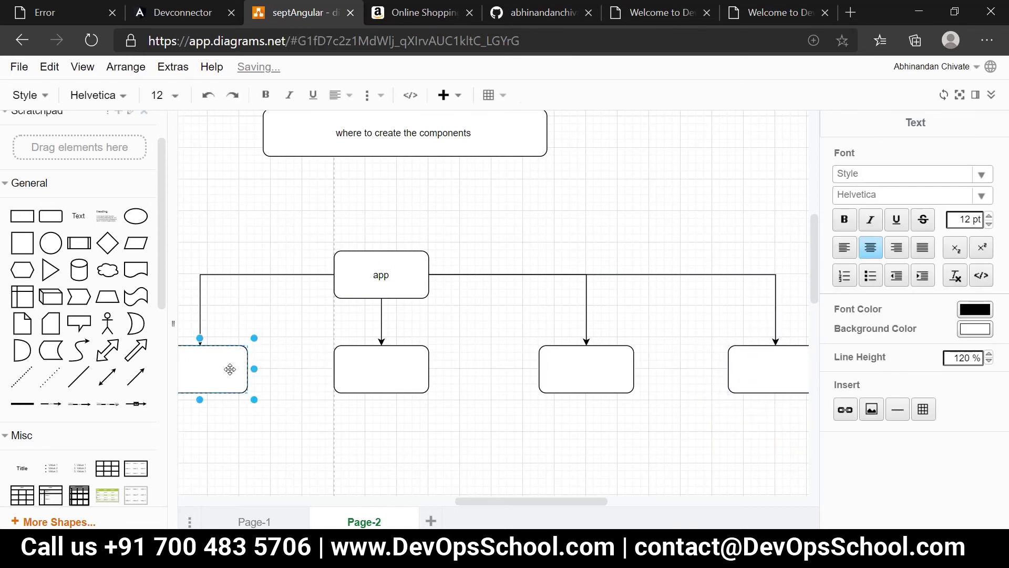
{"action": "type", "text": "core"}
{"action": "left_click", "coordinate": [346, 367]}
{"action": "double_click", "coordinate": [346, 367]}
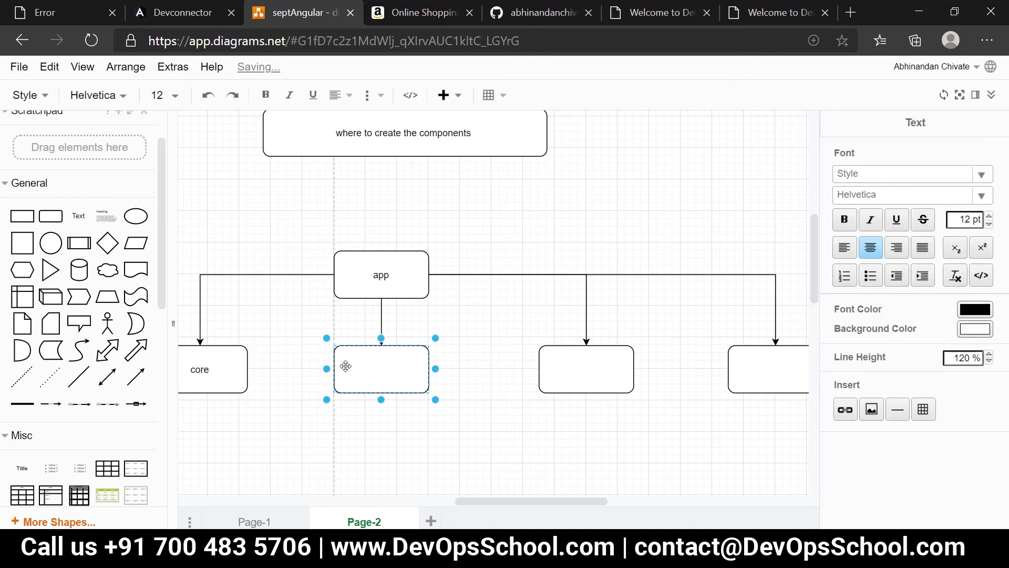
{"action": "type", "text": "auth"}
{"action": "left_click", "coordinate": [577, 367]}
{"action": "double_click", "coordinate": [578, 367]}
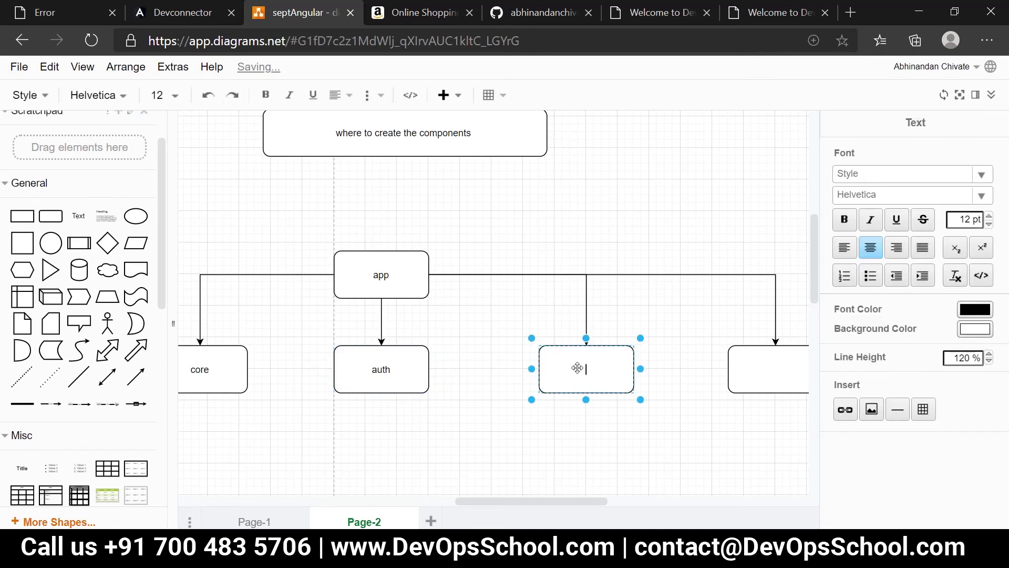
{"action": "type", "text": "profile"}
Label the fourth child box dashboard and draw another connector from app past it
{"action": "left_click", "coordinate": [732, 369]}
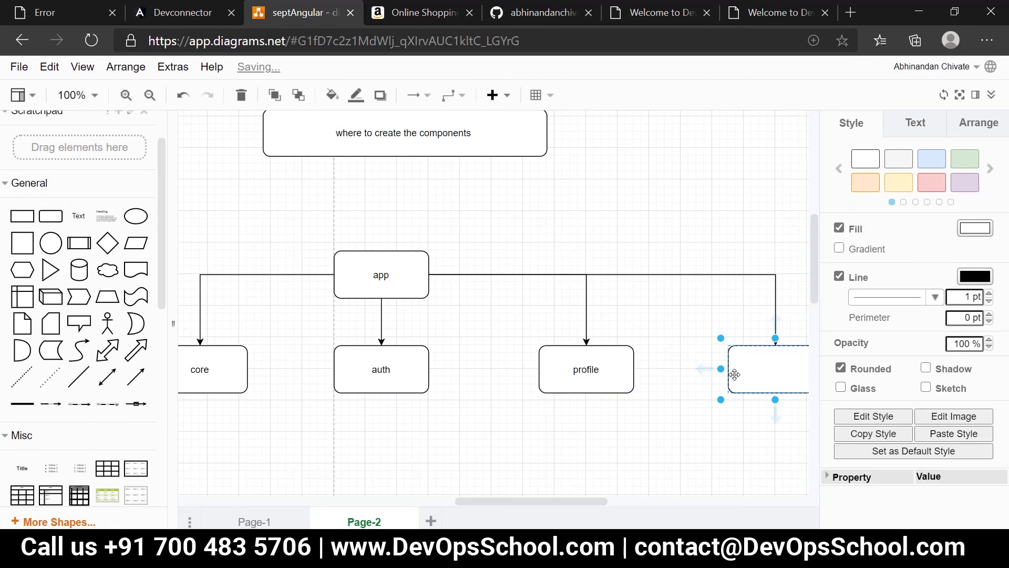
{"action": "double_click", "coordinate": [735, 375]}
{"action": "type", "text": "dashboard"}
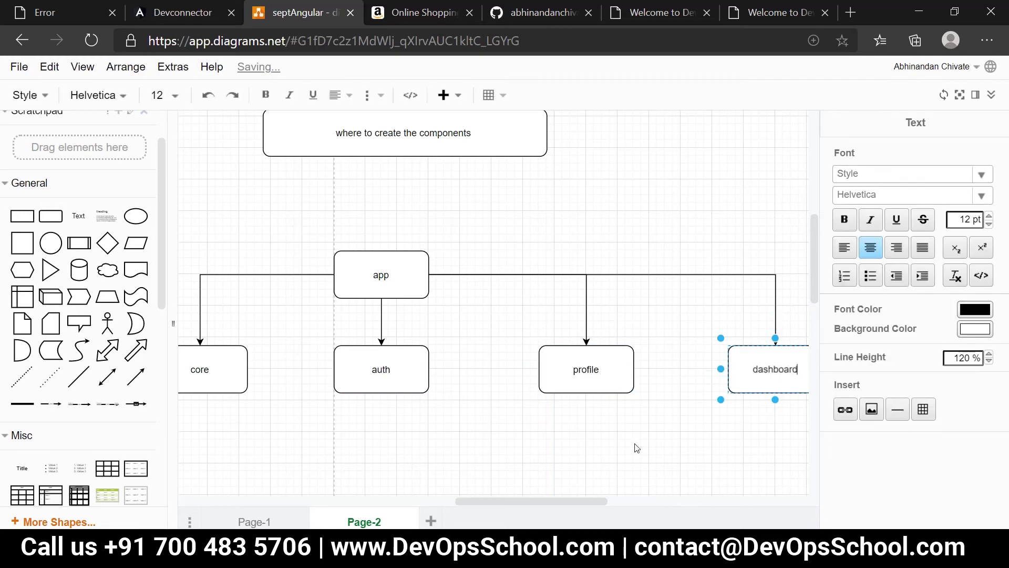
{"action": "left_click", "coordinate": [486, 349]}
{"action": "left_click", "coordinate": [385, 282]}
{"action": "left_click_drag", "start_coordinate": [452, 275], "coordinate": [661, 332]}
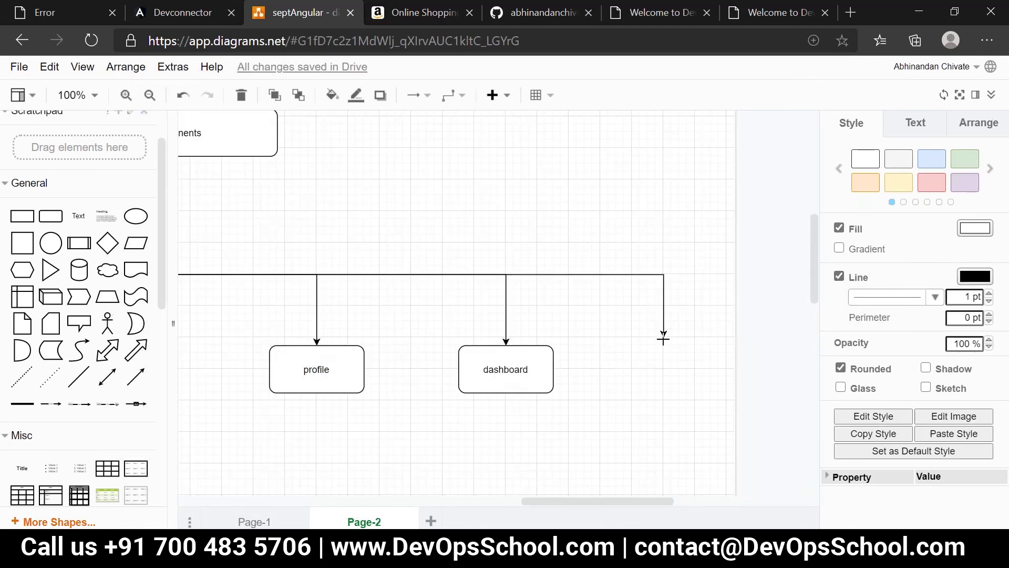
Add a rounded box labelled 'posts' at the end of the new connector
{"action": "left_click", "coordinate": [664, 342]}
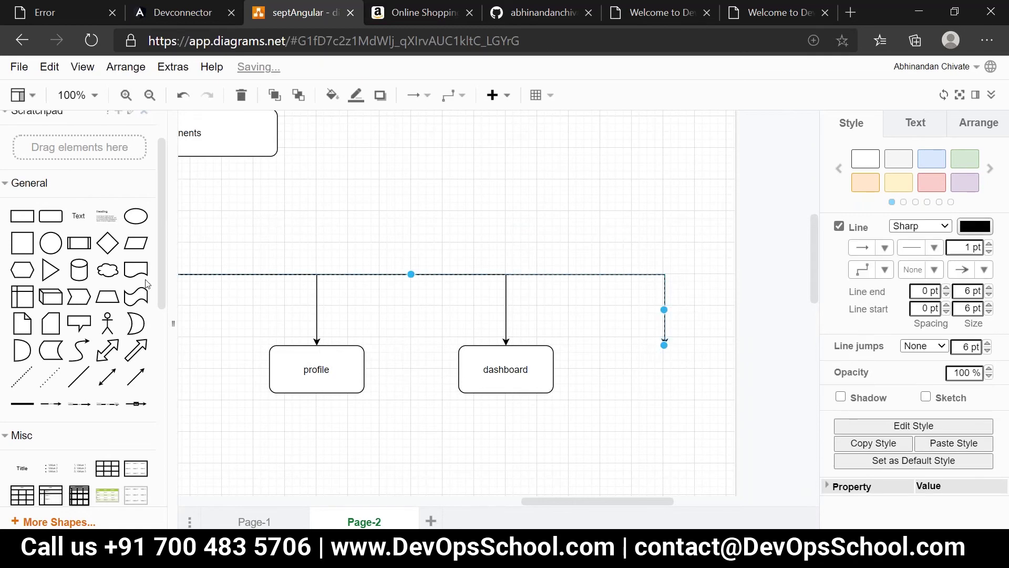
{"action": "left_click", "coordinate": [50, 216]}
{"action": "left_click_drag", "start_coordinate": [669, 358], "coordinate": [670, 384]}
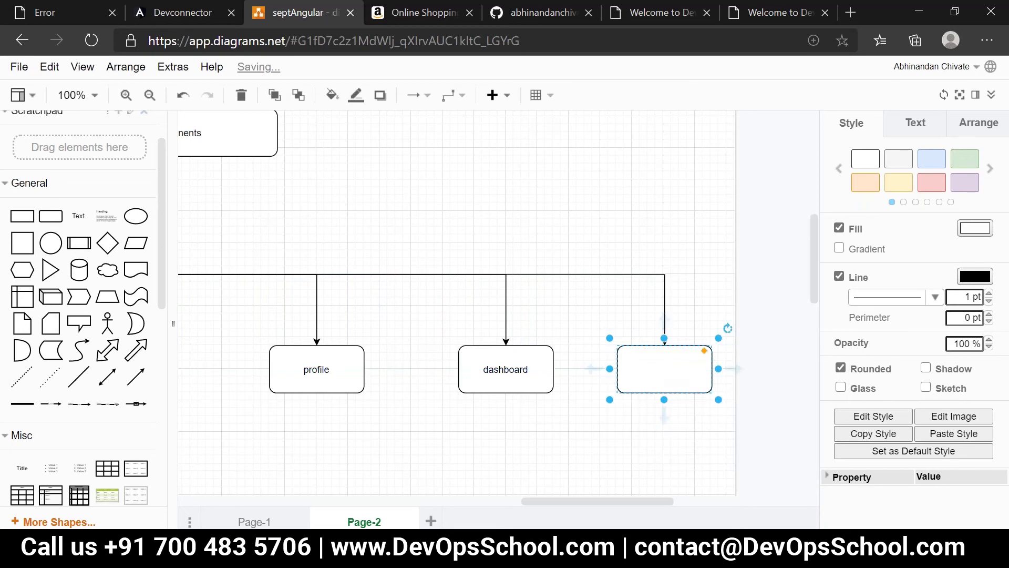
{"action": "key", "text": "F2"}
{"action": "type", "text": "pos"}
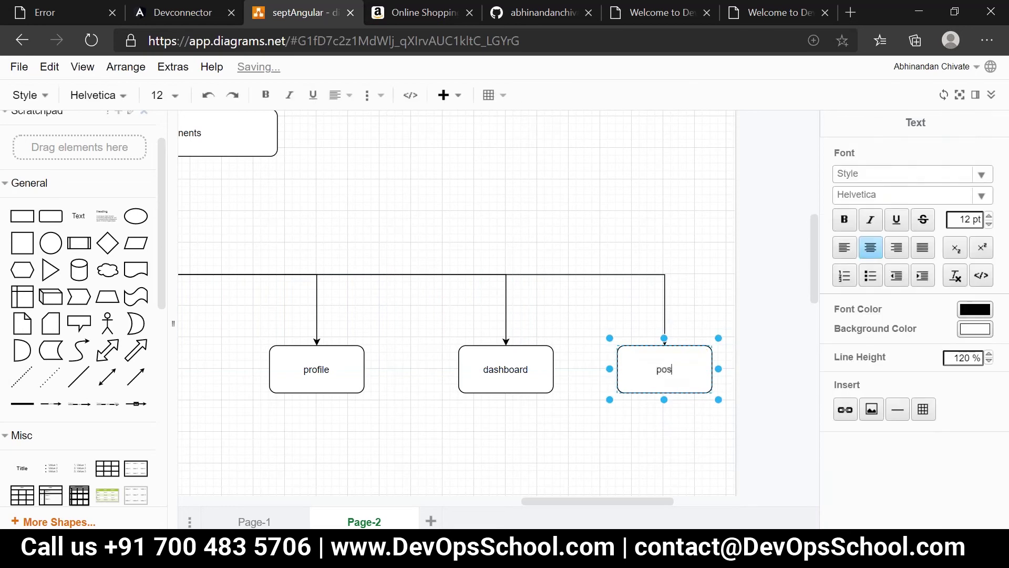
{"action": "type", "text": "ts"}
{"action": "left_click", "coordinate": [658, 431]}
{"action": "left_click_drag", "start_coordinate": [632, 498], "coordinate": [688, 499]}
Place a copy of the posts box to its right and relabel it 'comments'
{"action": "left_click", "coordinate": [425, 360]}
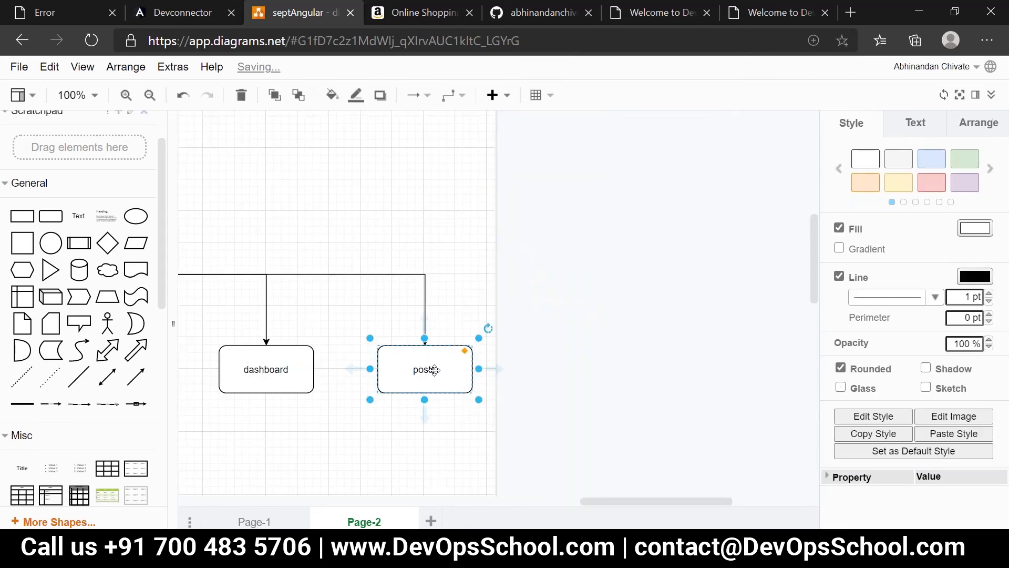
{"action": "left_click_drag", "start_coordinate": [447, 373], "coordinate": [633, 368]}
{"action": "double_click", "coordinate": [633, 368]}
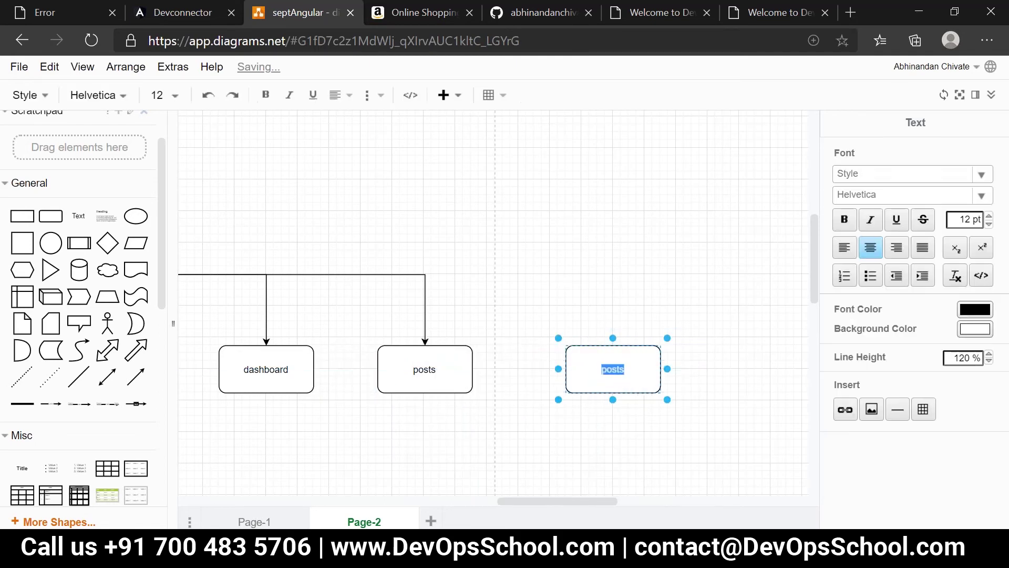
{"action": "type", "text": "comments"}
{"action": "left_click", "coordinate": [464, 418]}
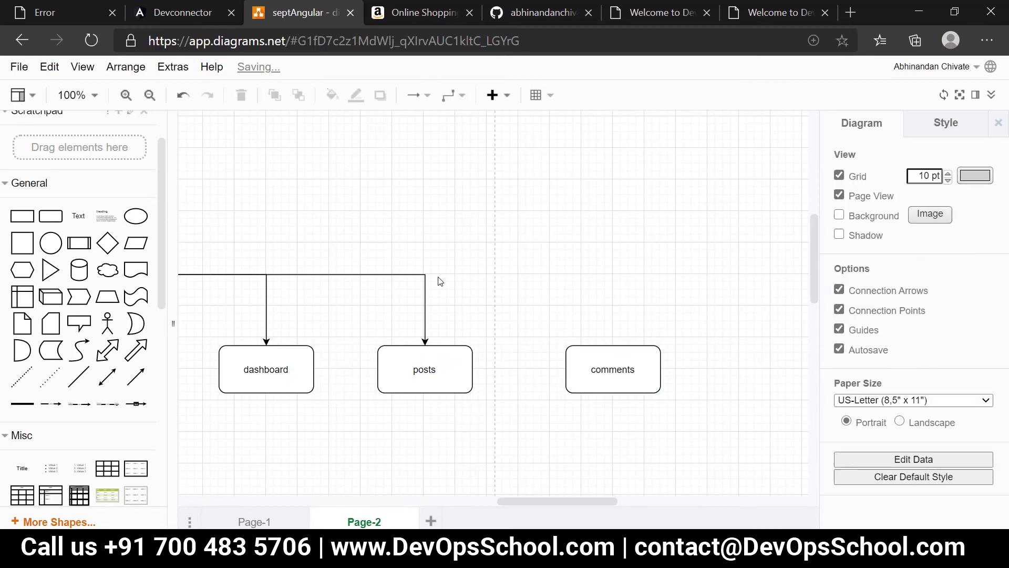
{"action": "left_click", "coordinate": [409, 273]}
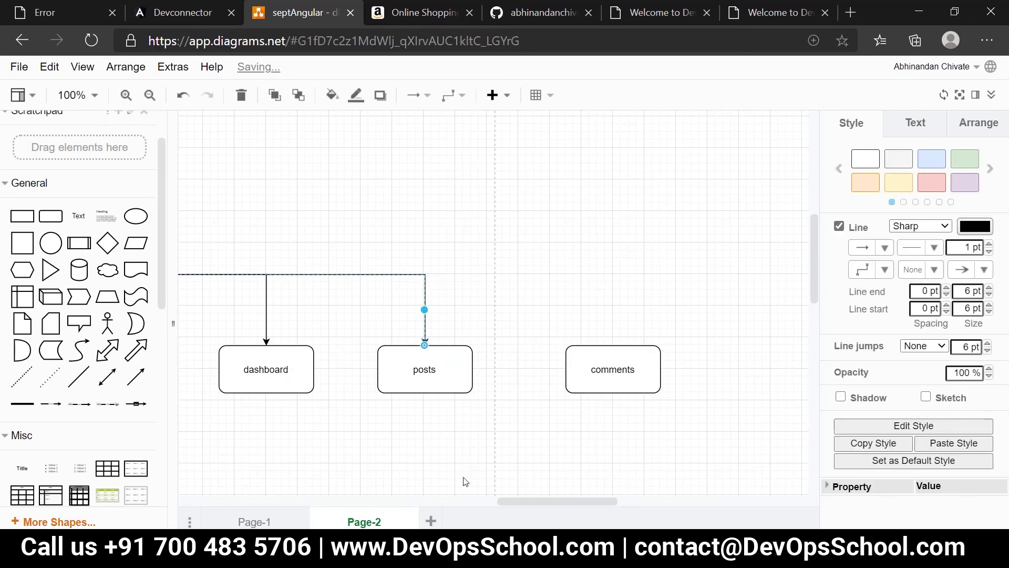
{"action": "left_click", "coordinate": [515, 494]}
Move the app box up and right, then draw an arrow from app to comments
{"action": "left_click_drag", "start_coordinate": [515, 502], "coordinate": [418, 509]}
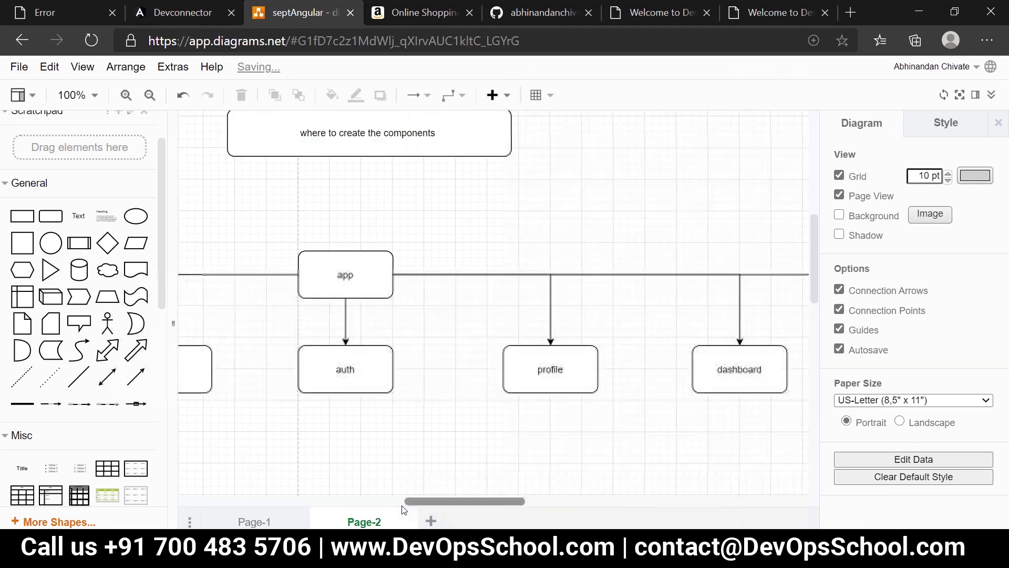
{"action": "left_click_drag", "start_coordinate": [489, 270], "coordinate": [694, 165]}
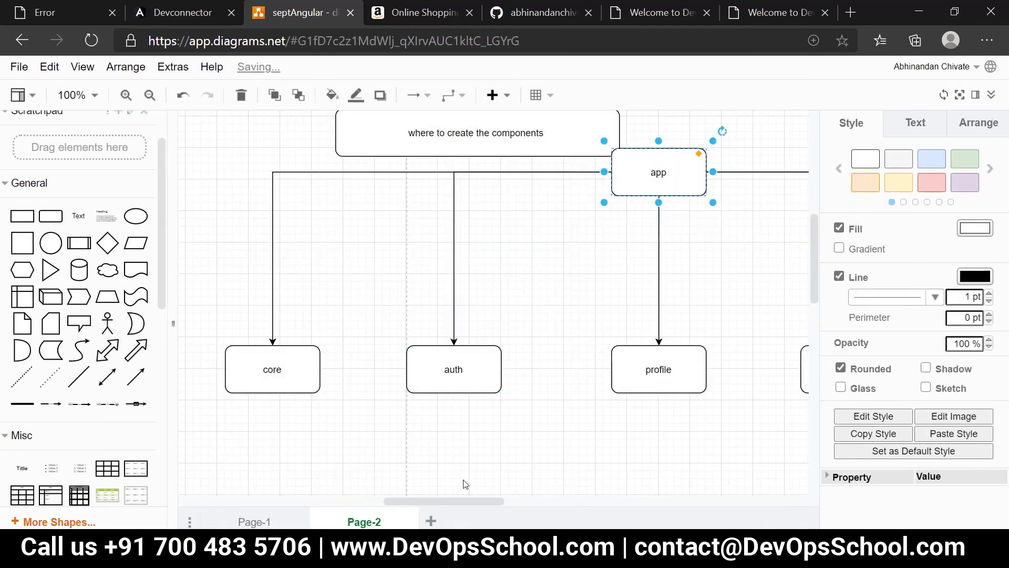
{"action": "left_click_drag", "start_coordinate": [460, 497], "coordinate": [554, 500]}
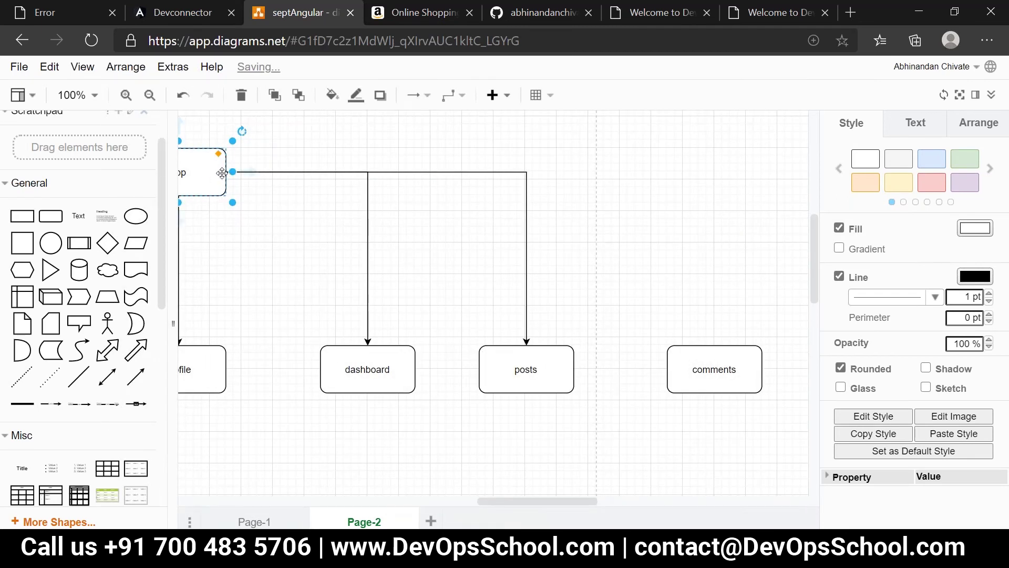
{"action": "left_click_drag", "start_coordinate": [247, 171], "coordinate": [723, 341]}
{"action": "left_click", "coordinate": [776, 289]}
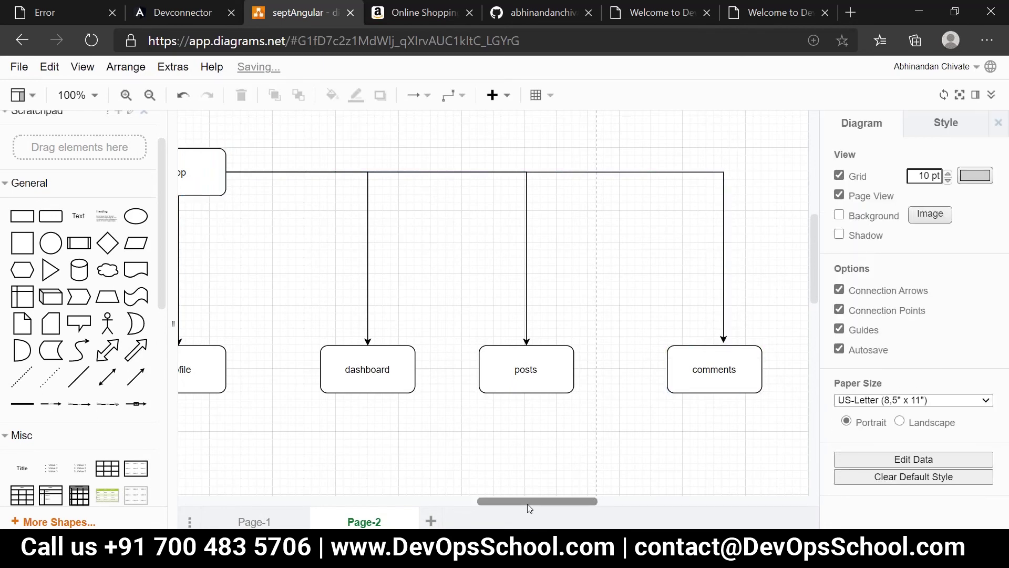
Switch to the Developer Connector landing page tab
{"action": "left_click_drag", "start_coordinate": [522, 497], "coordinate": [466, 502]}
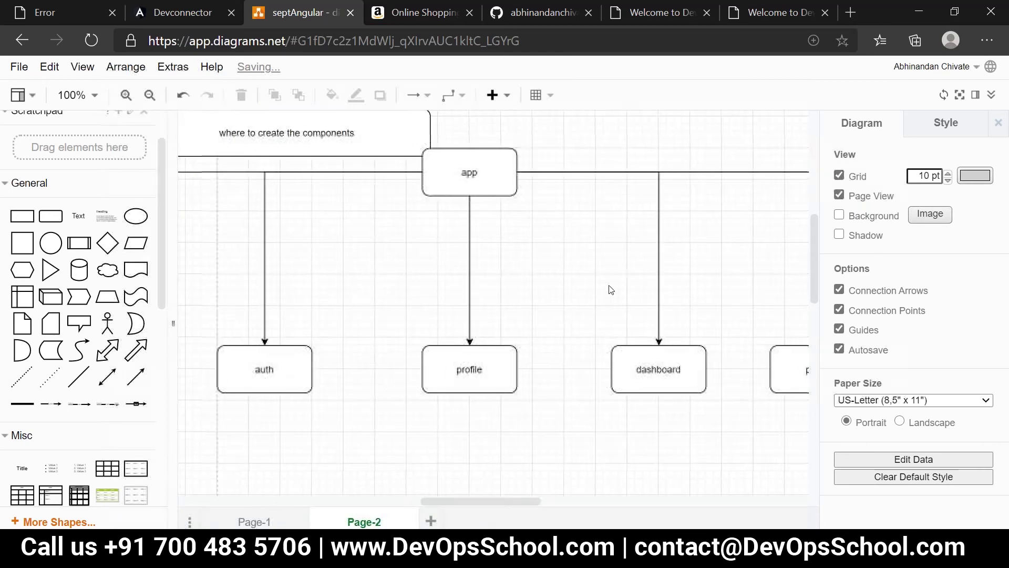
{"action": "scroll", "coordinate": [611, 289], "scroll_direction": "down", "scroll_amount": 4}
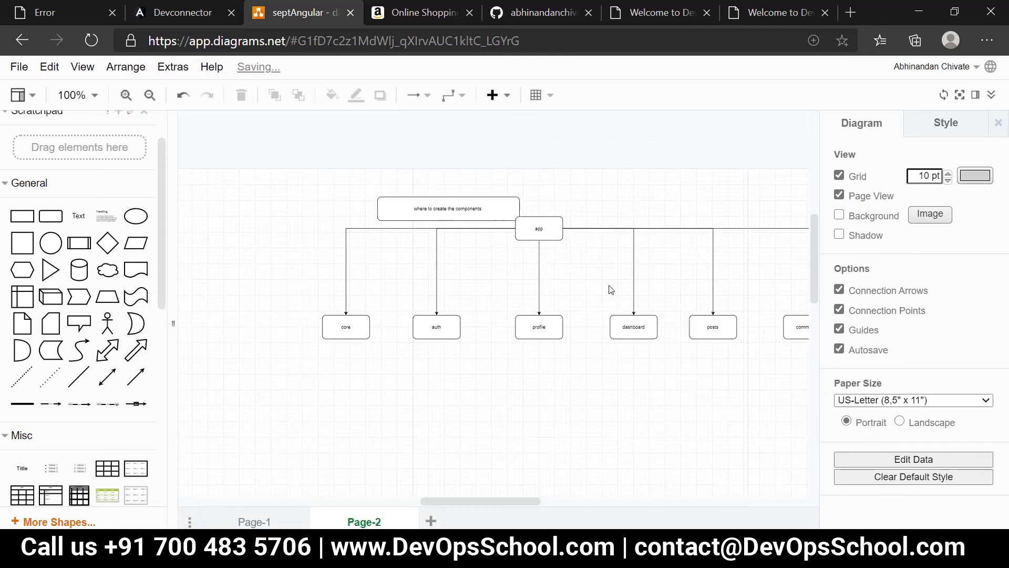
{"action": "left_click_drag", "start_coordinate": [505, 501], "coordinate": [536, 497]}
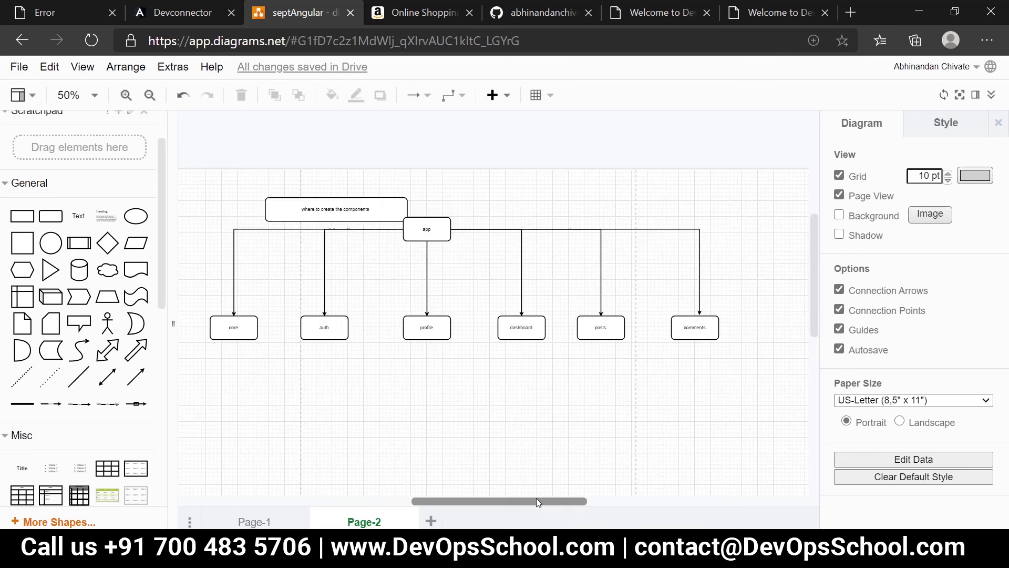
{"action": "left_click", "coordinate": [767, 19]}
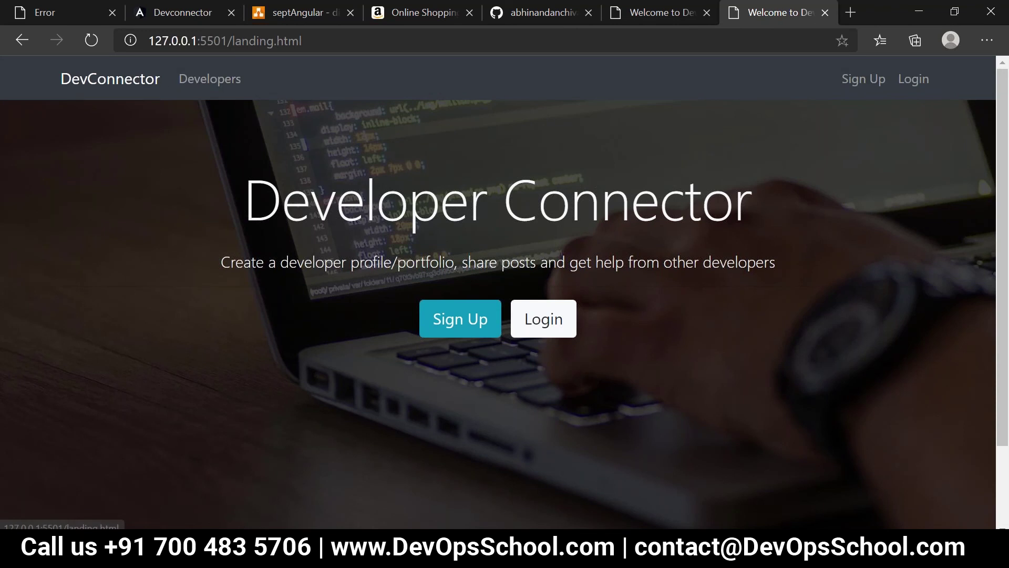
Change 'landing' to 'profiles' in the address to load the Developer Profiles list
{"action": "left_click", "coordinate": [326, 41]}
{"action": "left_click", "coordinate": [329, 42]}
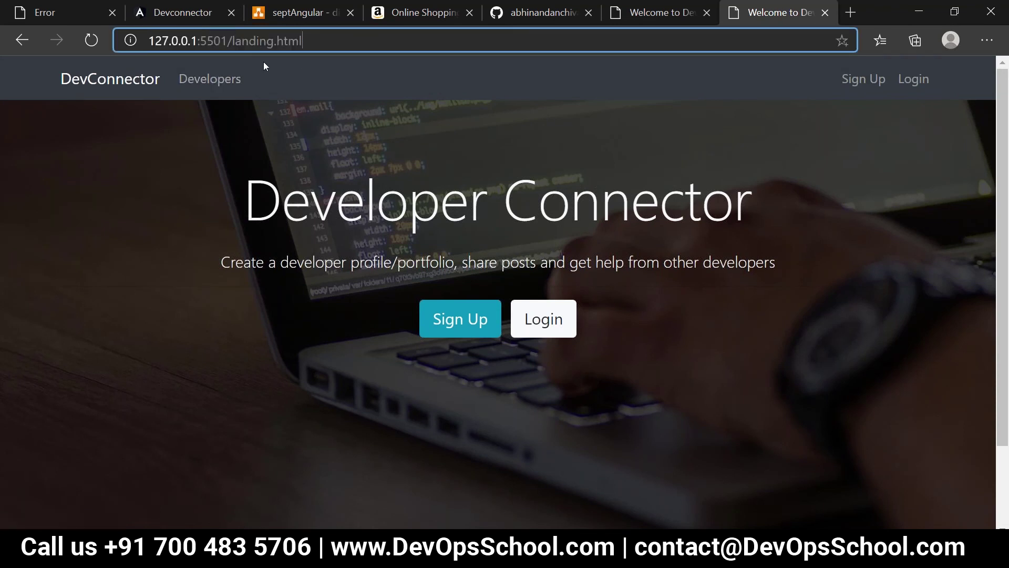
{"action": "double_click", "coordinate": [257, 41]}
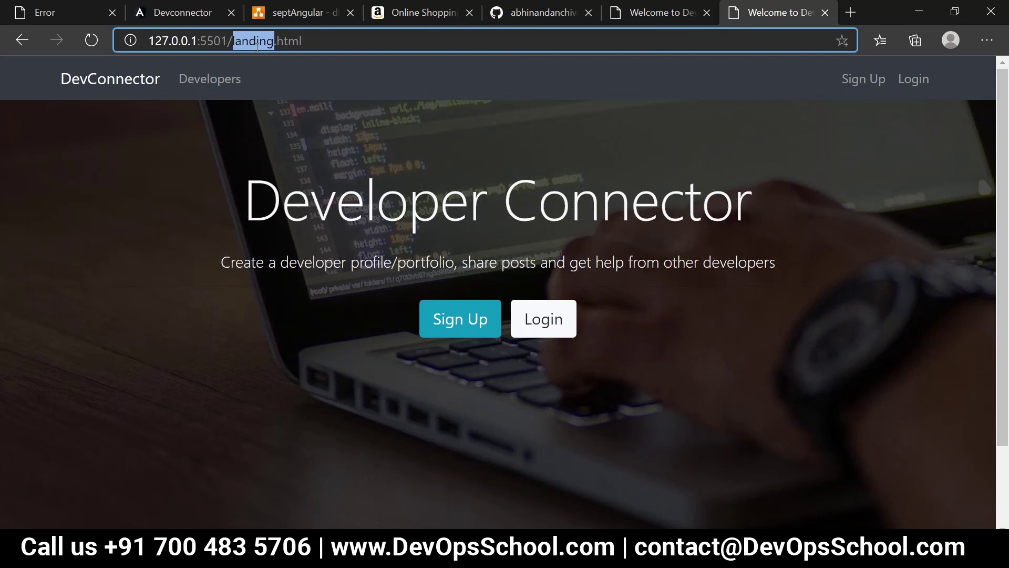
{"action": "type", "text": "profiles"}
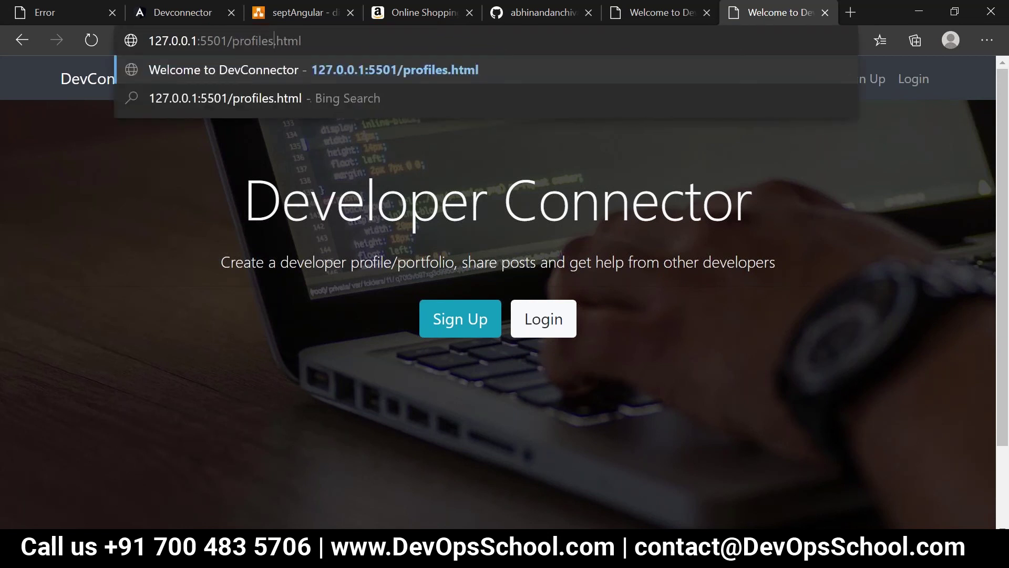
{"action": "key", "text": "Return"}
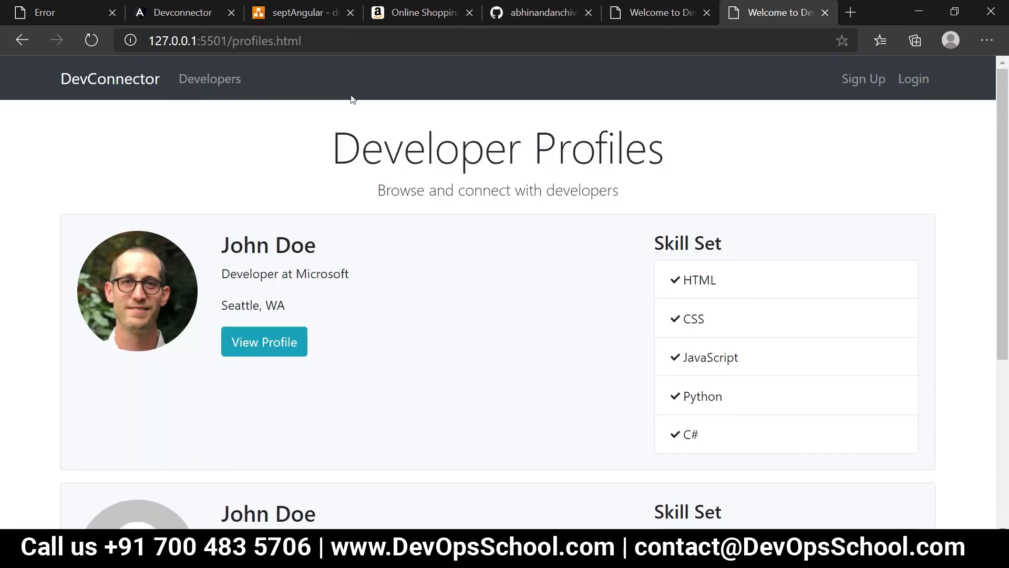
Open the second developer's full profile via View Profile and scroll through it
{"action": "scroll", "coordinate": [406, 279], "scroll_direction": "down", "scroll_amount": 4}
{"action": "scroll", "coordinate": [413, 304], "scroll_direction": "up", "scroll_amount": 4}
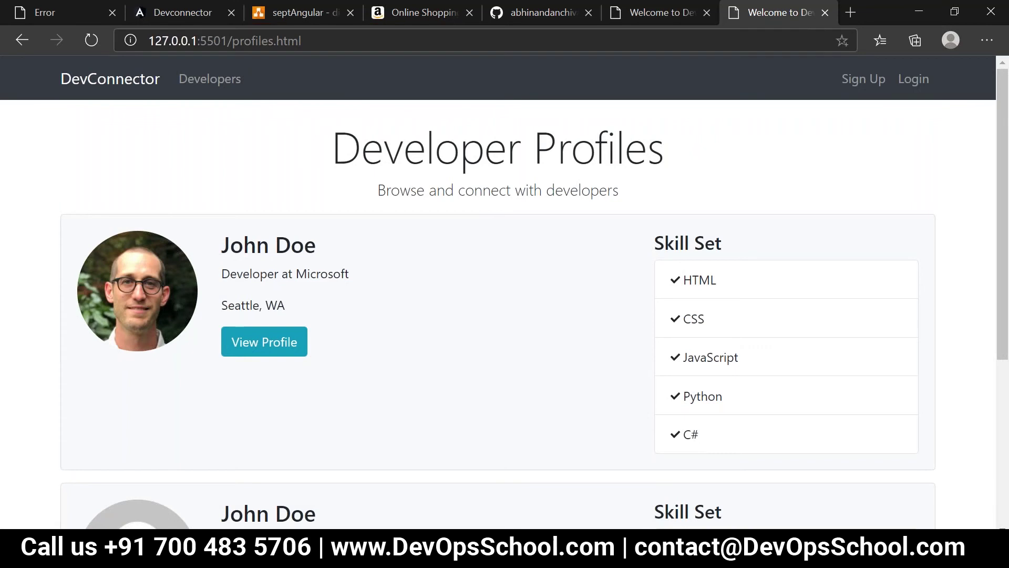
{"action": "scroll", "coordinate": [400, 344], "scroll_direction": "down", "scroll_amount": 5}
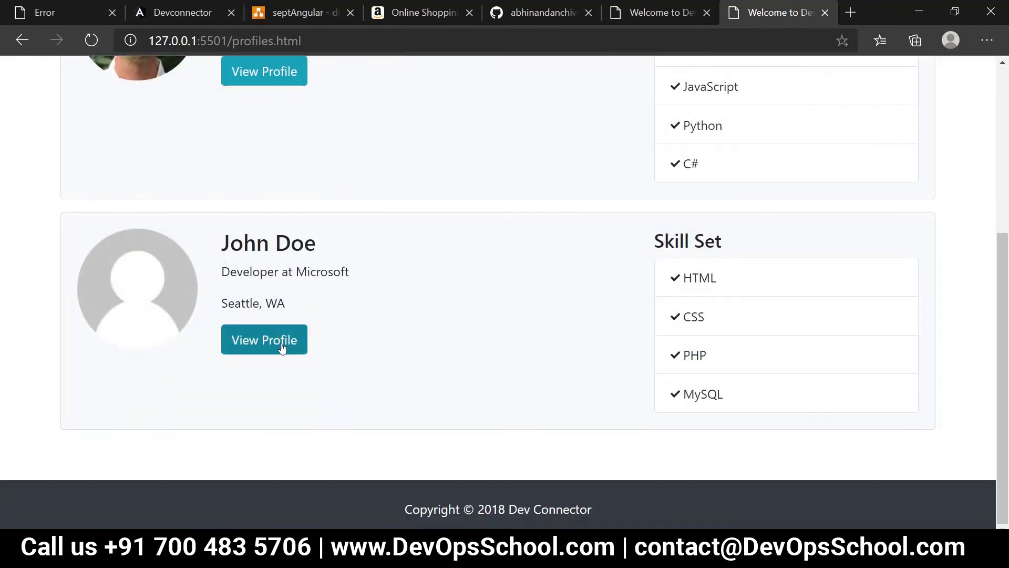
{"action": "left_click", "coordinate": [265, 340]}
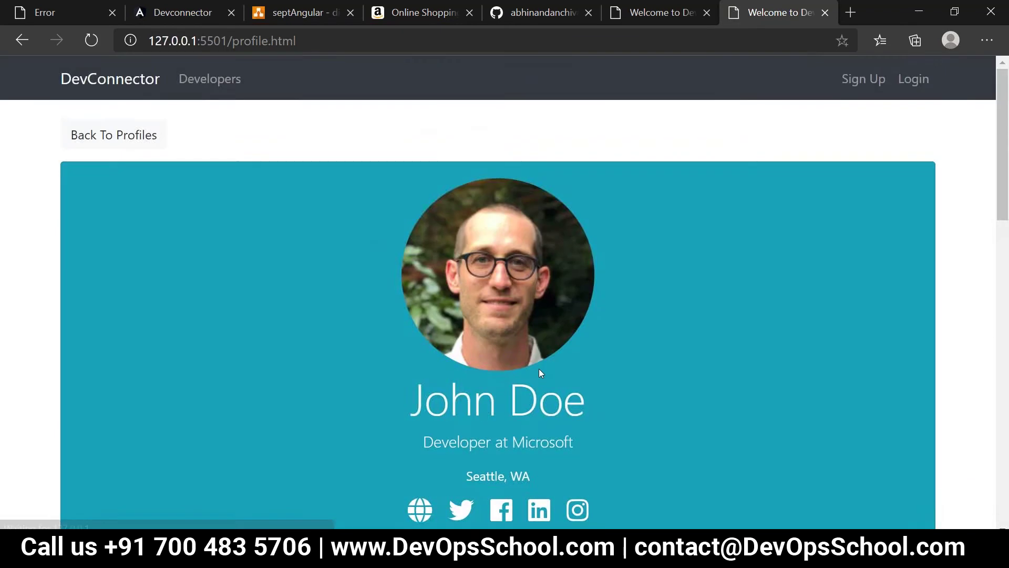
{"action": "scroll", "coordinate": [541, 373], "scroll_direction": "down", "scroll_amount": 10}
{"action": "scroll", "coordinate": [539, 395], "scroll_direction": "down", "scroll_amount": 4}
{"action": "scroll", "coordinate": [539, 395], "scroll_direction": "up", "scroll_amount": 15}
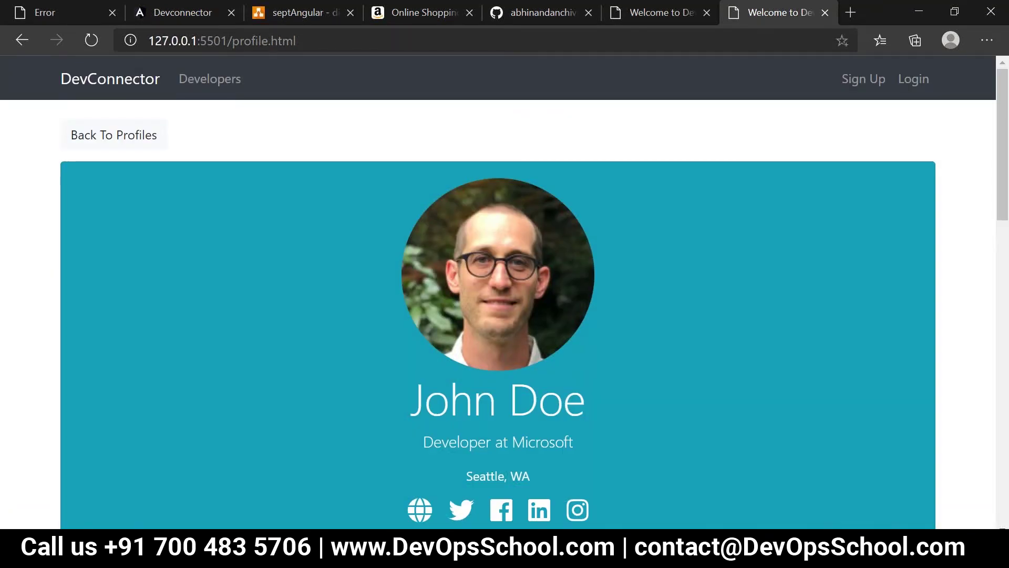
Open add-experience.html in the devconnector_theme project and preview it with Live Server
{"action": "key", "text": "alt+Tab"}
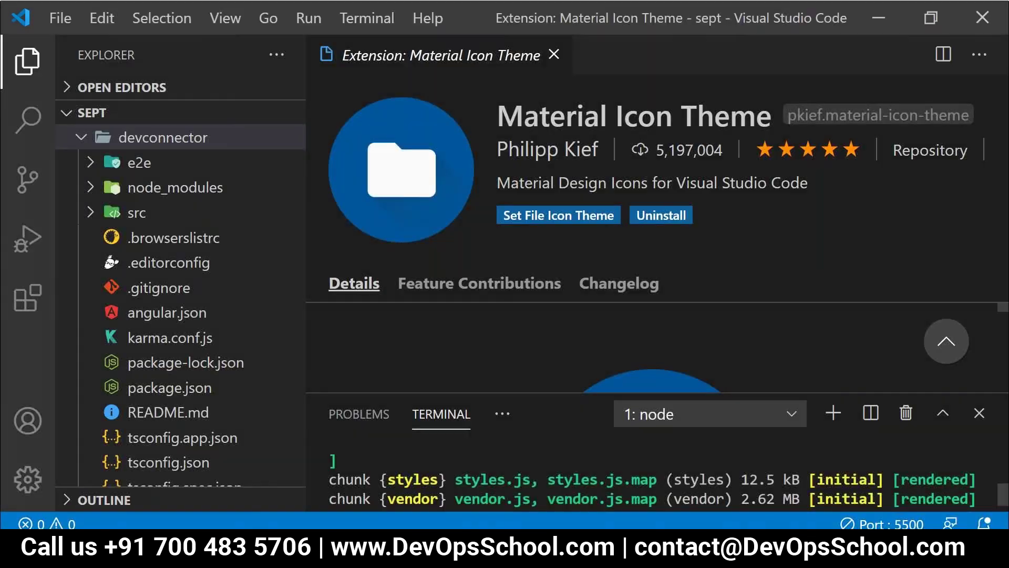
{"action": "key", "text": "alt+Tab"}
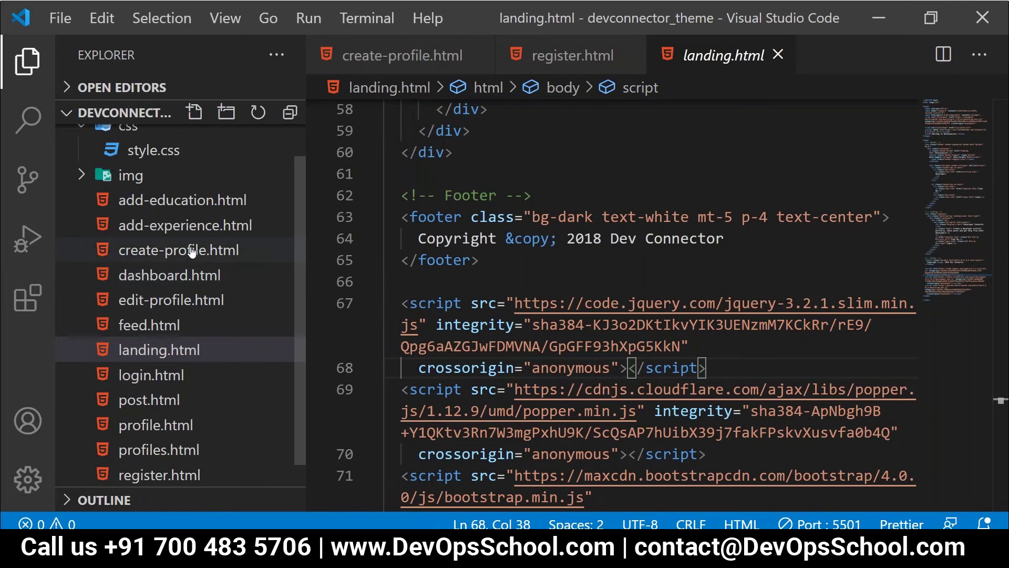
{"action": "left_click", "coordinate": [210, 226]}
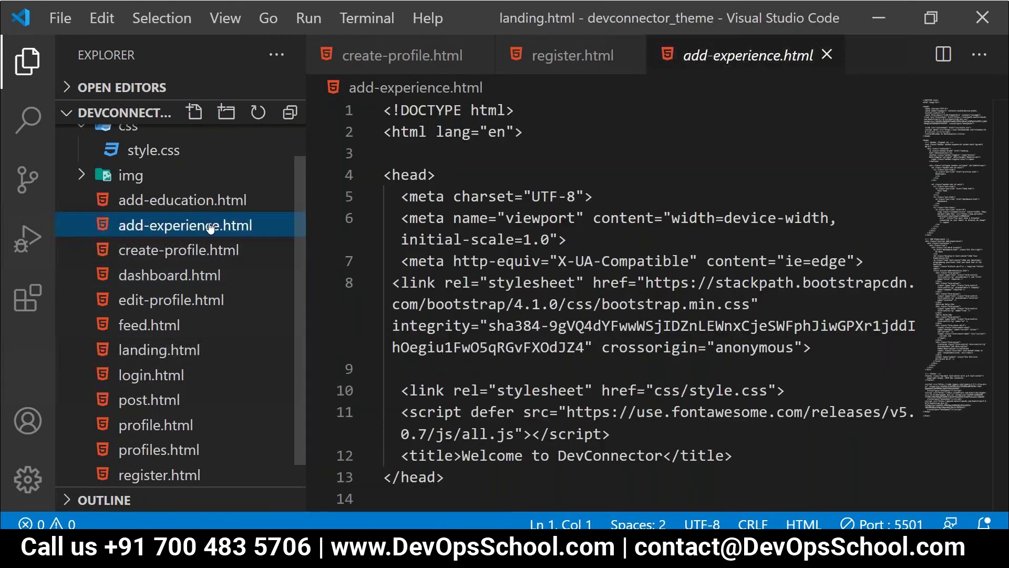
{"action": "right_click", "coordinate": [617, 165]}
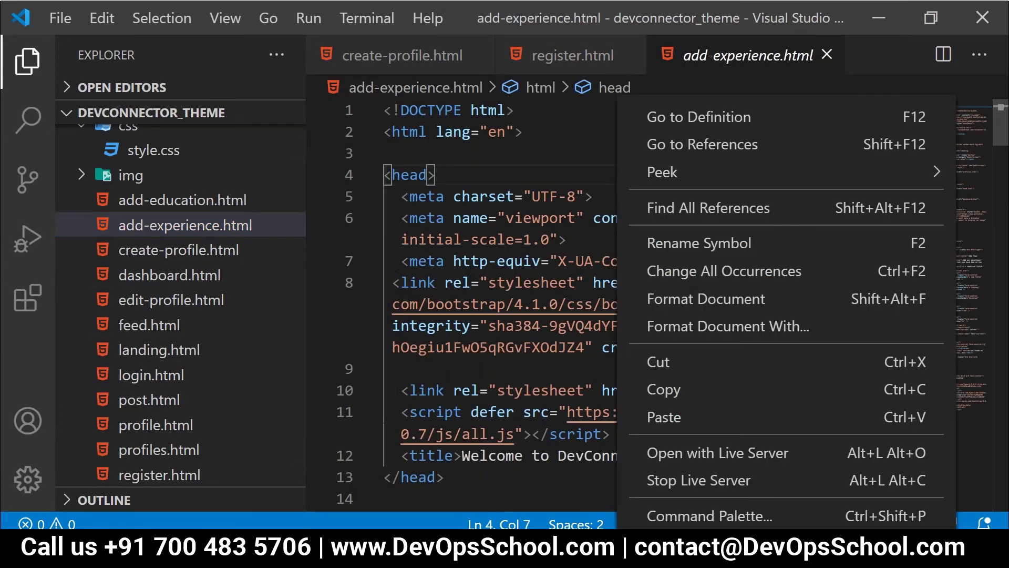
{"action": "left_click", "coordinate": [749, 452]}
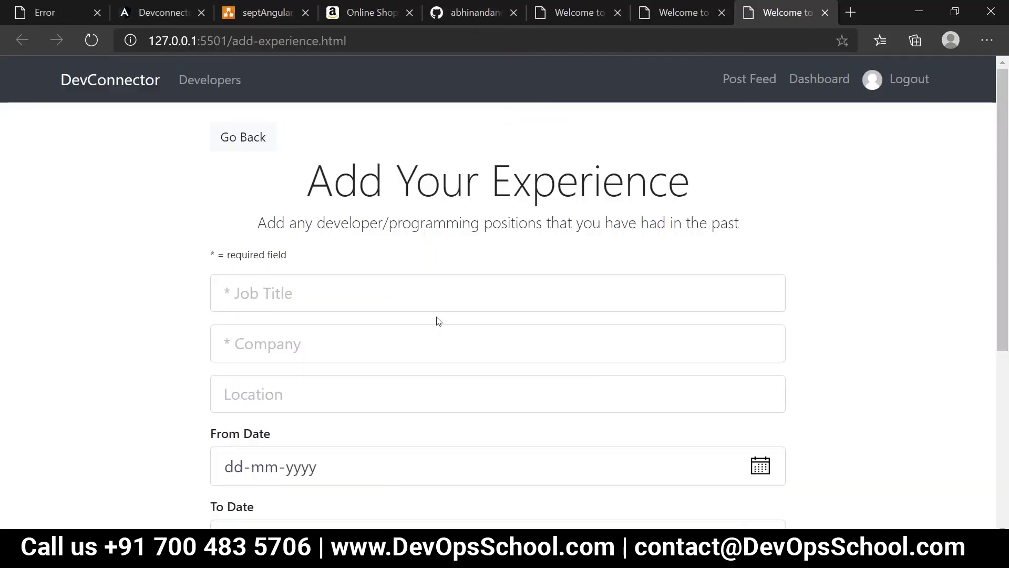
Browse to the post feed and dashboard pages, trying the education credential's delete button
{"action": "scroll", "coordinate": [455, 334], "scroll_direction": "down", "scroll_amount": 5}
{"action": "scroll", "coordinate": [477, 433], "scroll_direction": "up", "scroll_amount": 5}
{"action": "scroll", "coordinate": [672, 333], "scroll_direction": "down", "scroll_amount": 3}
{"action": "scroll", "coordinate": [692, 371], "scroll_direction": "up", "scroll_amount": 3}
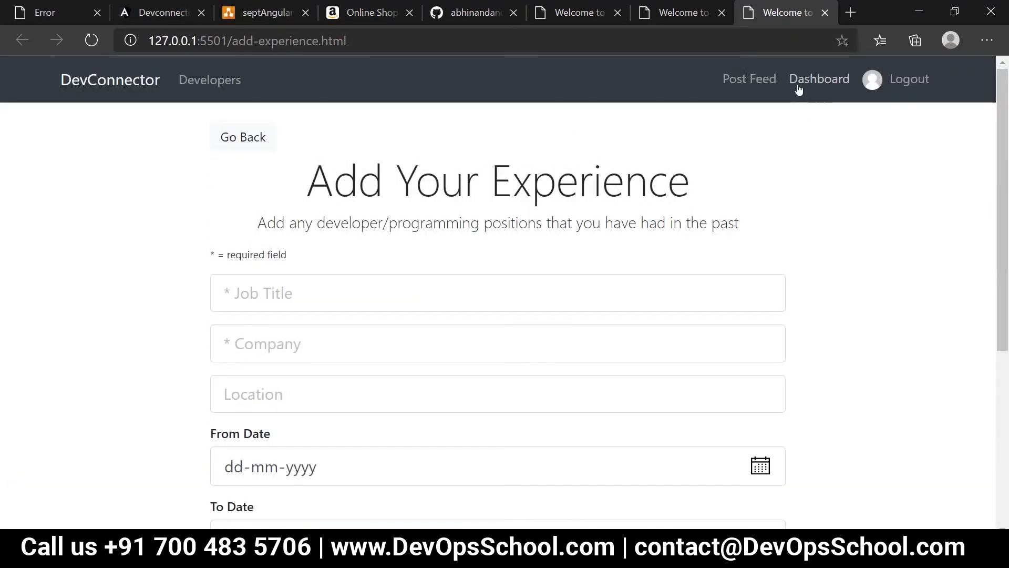
{"action": "left_click", "coordinate": [763, 83]}
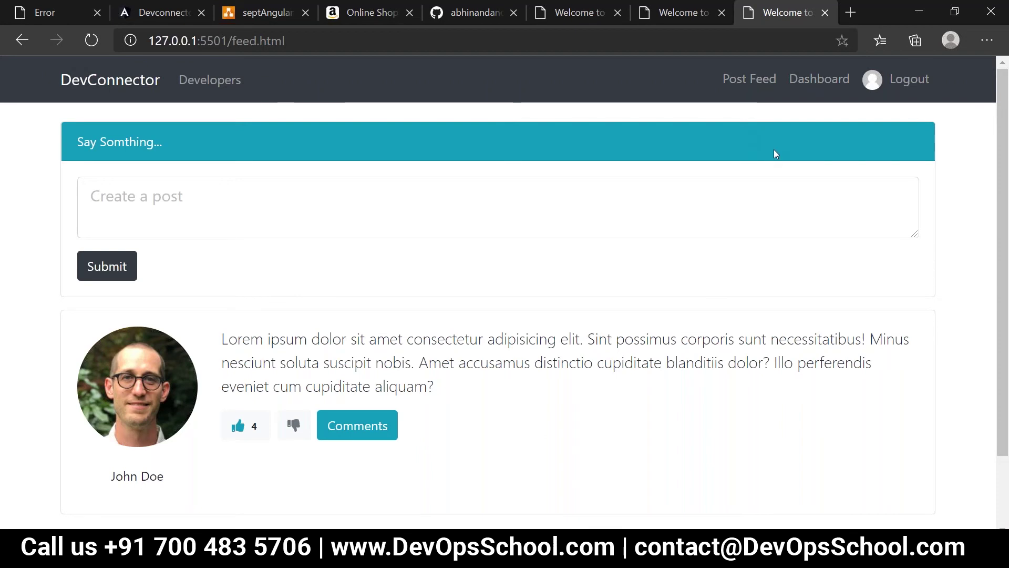
{"action": "left_click", "coordinate": [817, 83]}
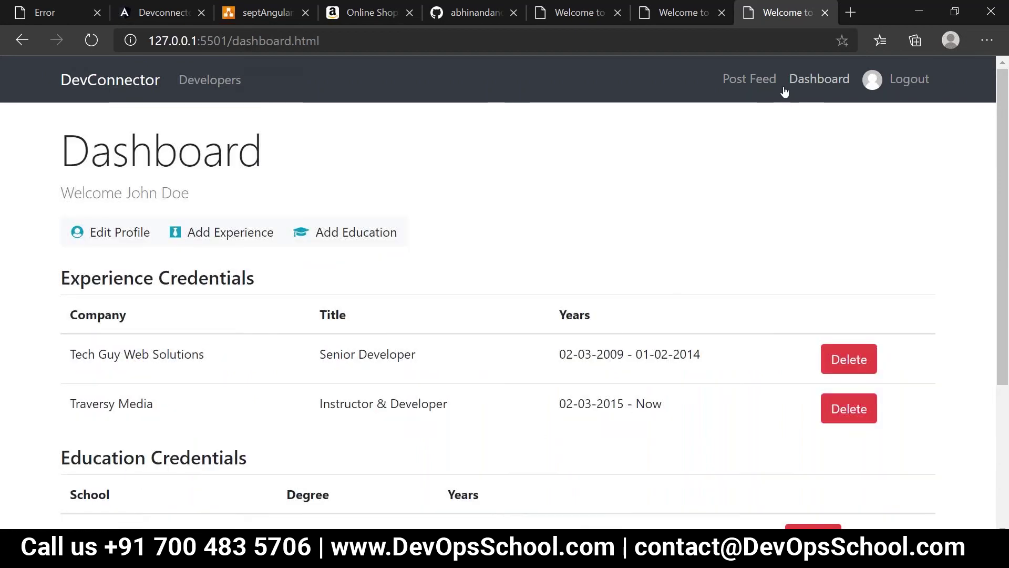
{"action": "scroll", "coordinate": [664, 339], "scroll_direction": "down", "scroll_amount": 4}
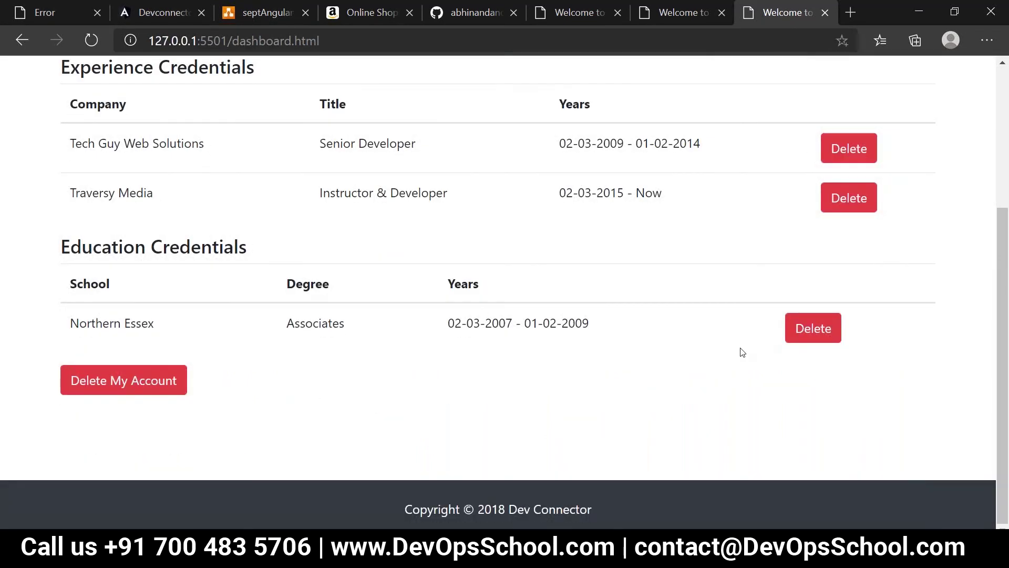
{"action": "left_click", "coordinate": [812, 330]}
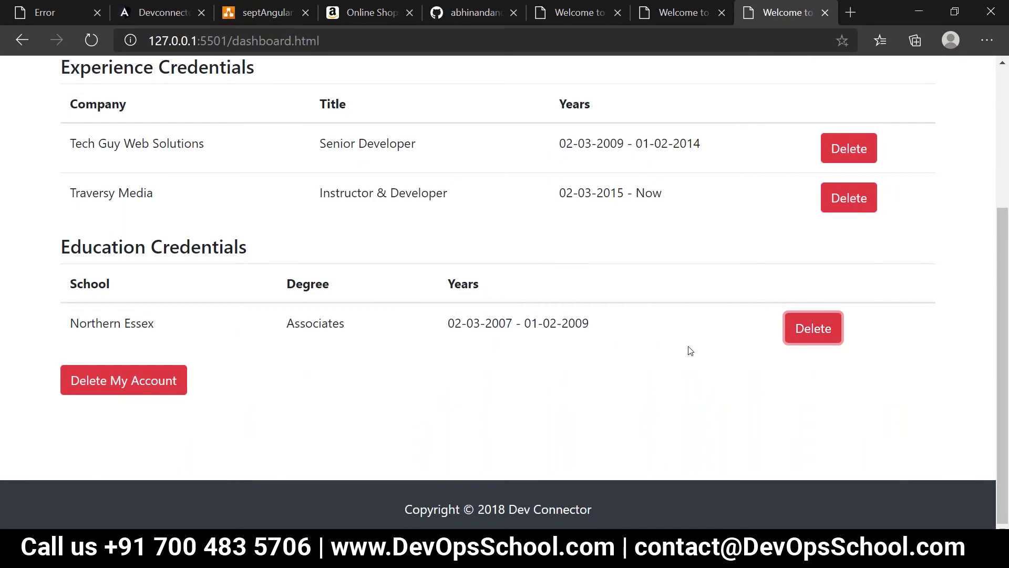
View the add-education and add-experience forms, then return to the septAngular diagram tab
{"action": "scroll", "coordinate": [697, 338], "scroll_direction": "up", "scroll_amount": 4}
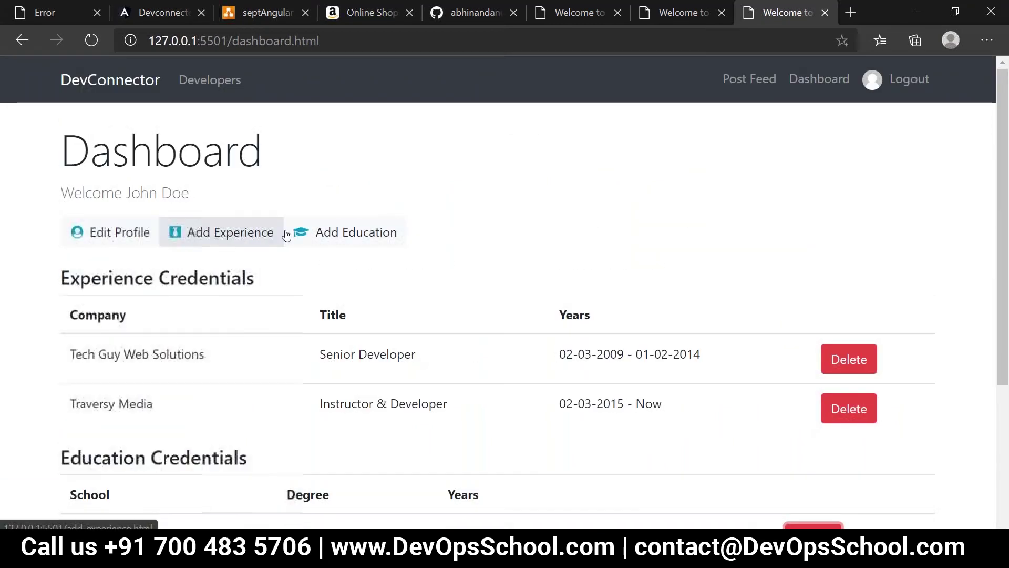
{"action": "left_click", "coordinate": [322, 234]}
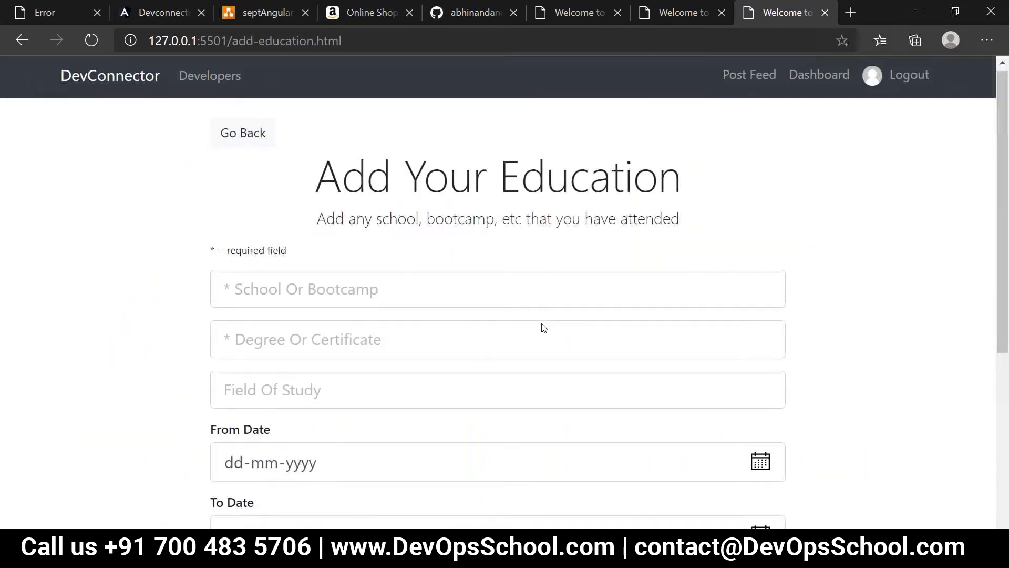
{"action": "scroll", "coordinate": [544, 328], "scroll_direction": "down", "scroll_amount": 5}
{"action": "scroll", "coordinate": [542, 326], "scroll_direction": "up", "scroll_amount": 5}
{"action": "left_click", "coordinate": [243, 138]}
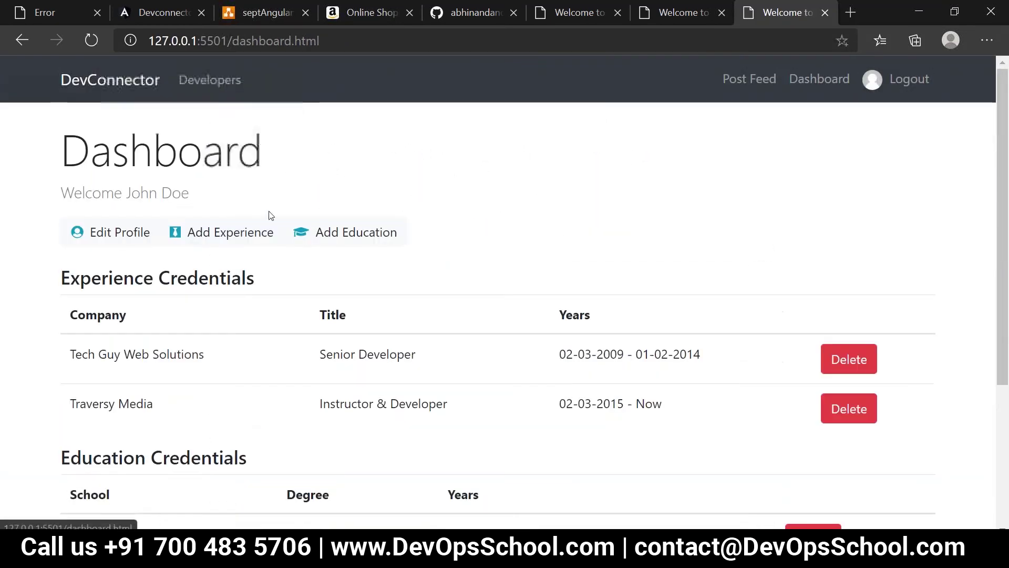
{"action": "left_click", "coordinate": [260, 232]}
{"action": "scroll", "coordinate": [557, 300], "scroll_direction": "down", "scroll_amount": 4}
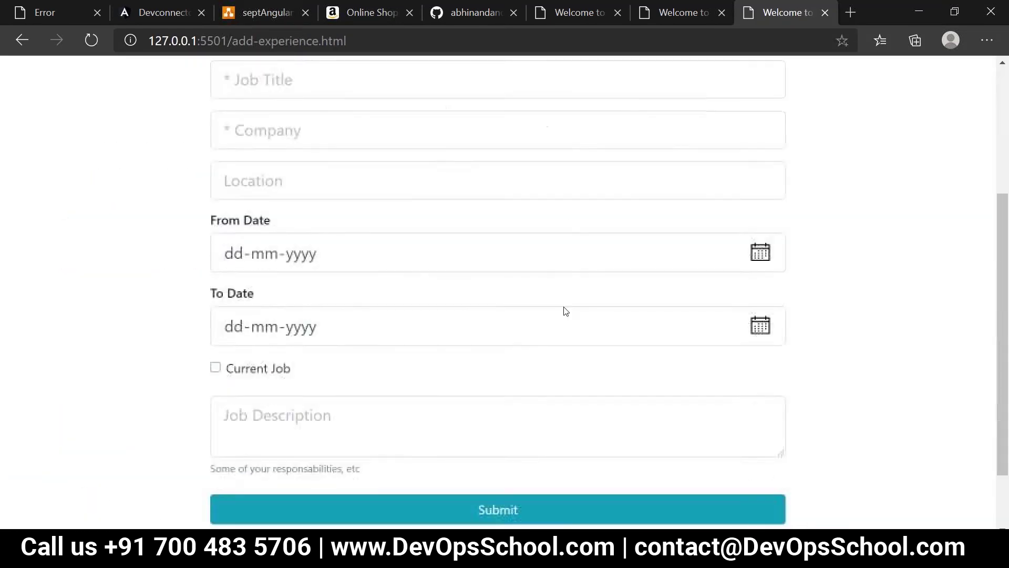
{"action": "scroll", "coordinate": [565, 312], "scroll_direction": "down", "scroll_amount": 2}
{"action": "key", "text": "alt+Tab"}
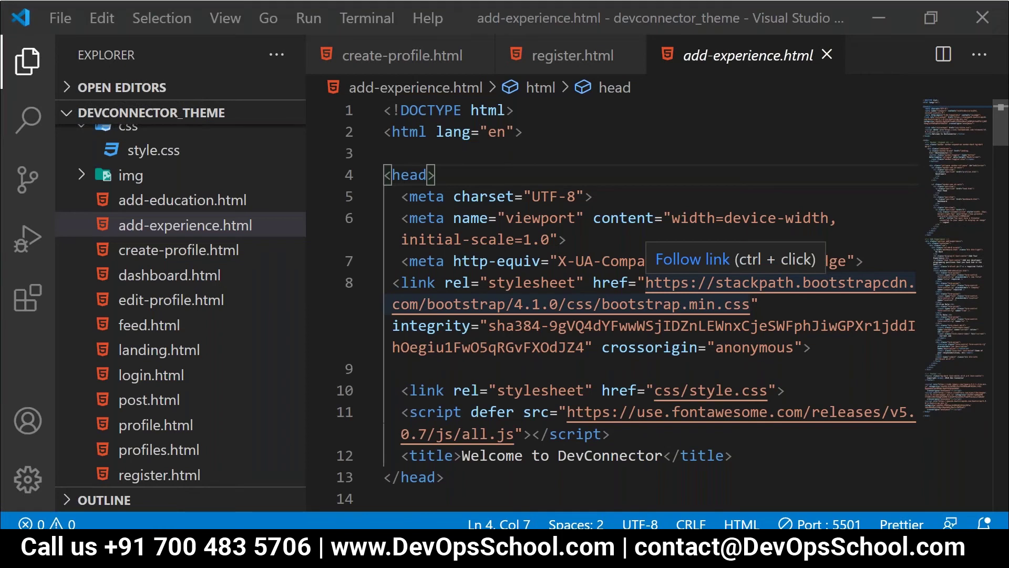
{"action": "key", "text": "alt+Tab"}
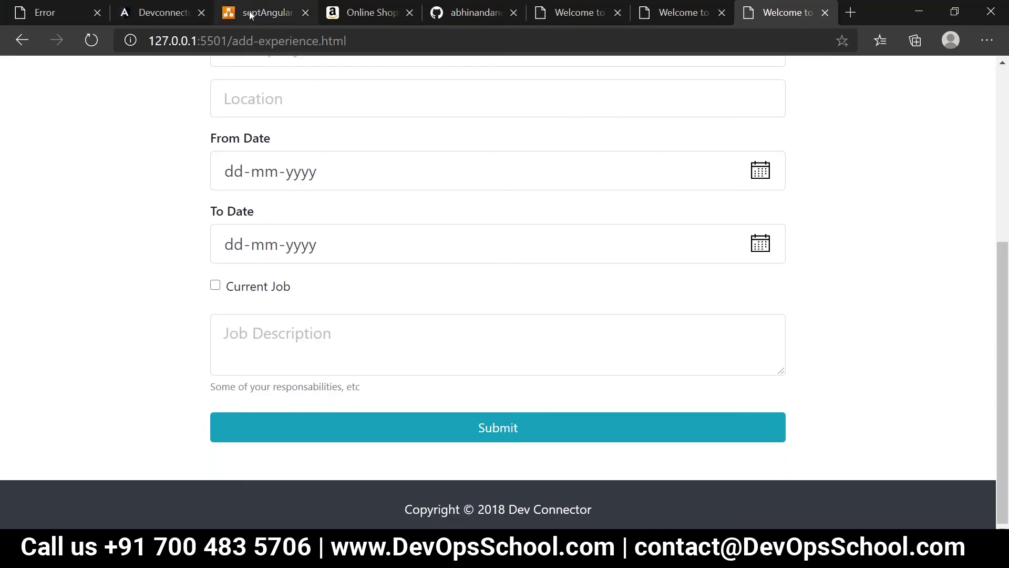
{"action": "left_click", "coordinate": [251, 15]}
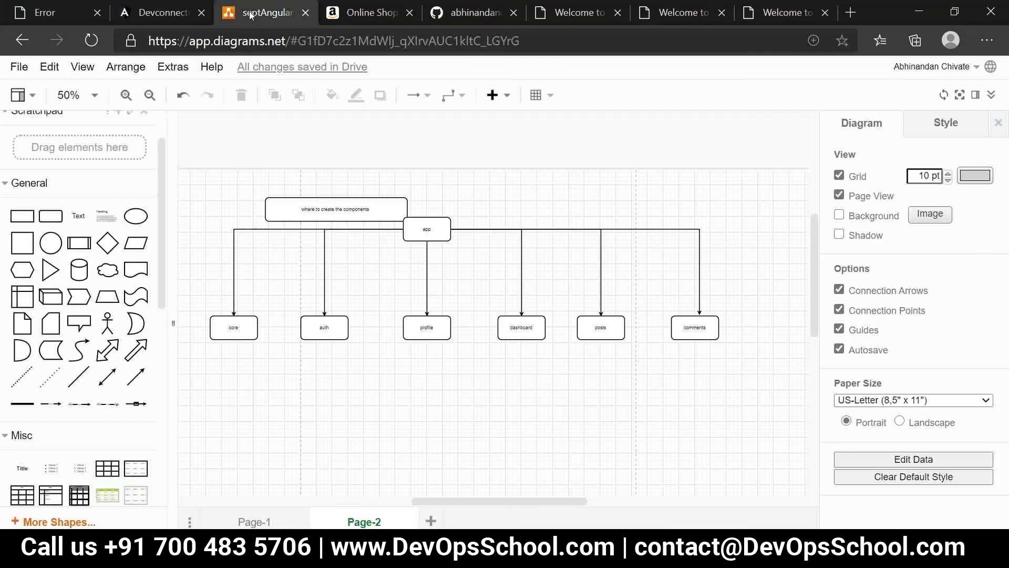
Check the core-to-posts child boxes, then shift the 'where to create the components' note left
{"action": "left_click", "coordinate": [237, 329]}
{"action": "left_click", "coordinate": [332, 329]}
{"action": "left_click", "coordinate": [428, 328]}
{"action": "left_click", "coordinate": [527, 327]}
{"action": "left_click", "coordinate": [612, 333]}
{"action": "left_click", "coordinate": [706, 422]}
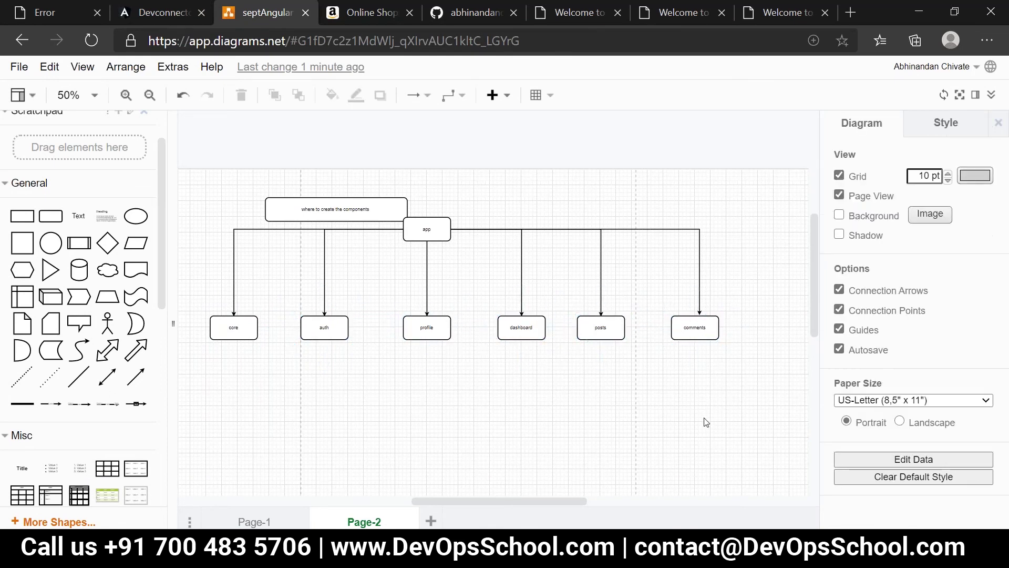
{"action": "left_click", "coordinate": [320, 201]}
{"action": "left_click_drag", "start_coordinate": [320, 201], "coordinate": [230, 173]}
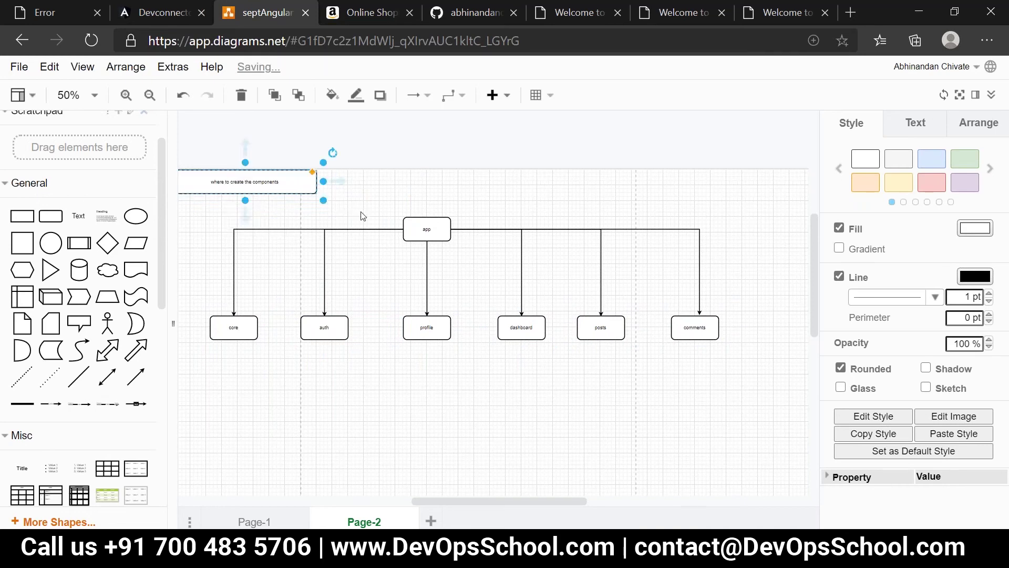
{"action": "left_click", "coordinate": [504, 447]}
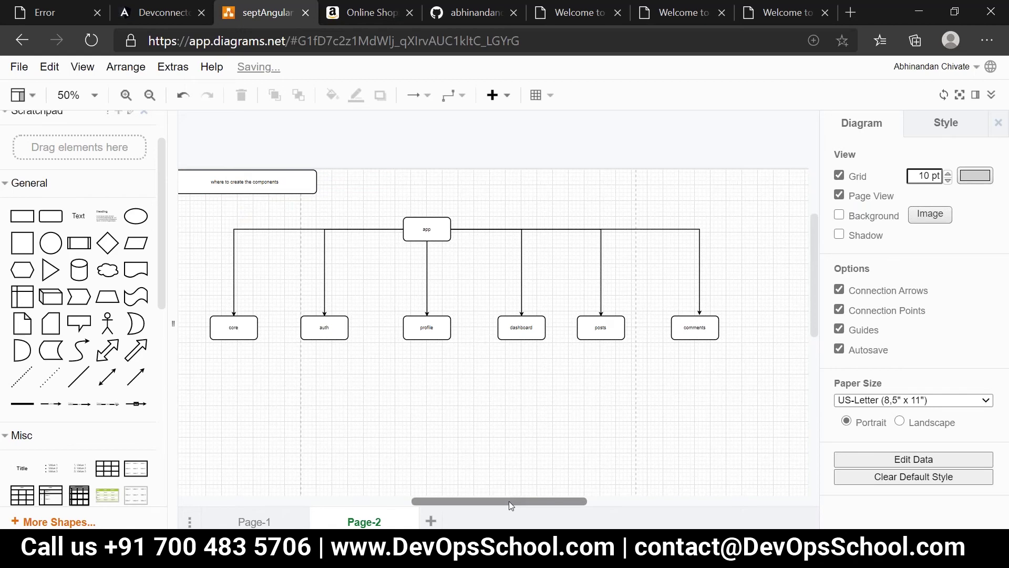
Add a new rounded box below and left of core and begin editing its label
{"action": "left_click_drag", "start_coordinate": [508, 502], "coordinate": [506, 502]}
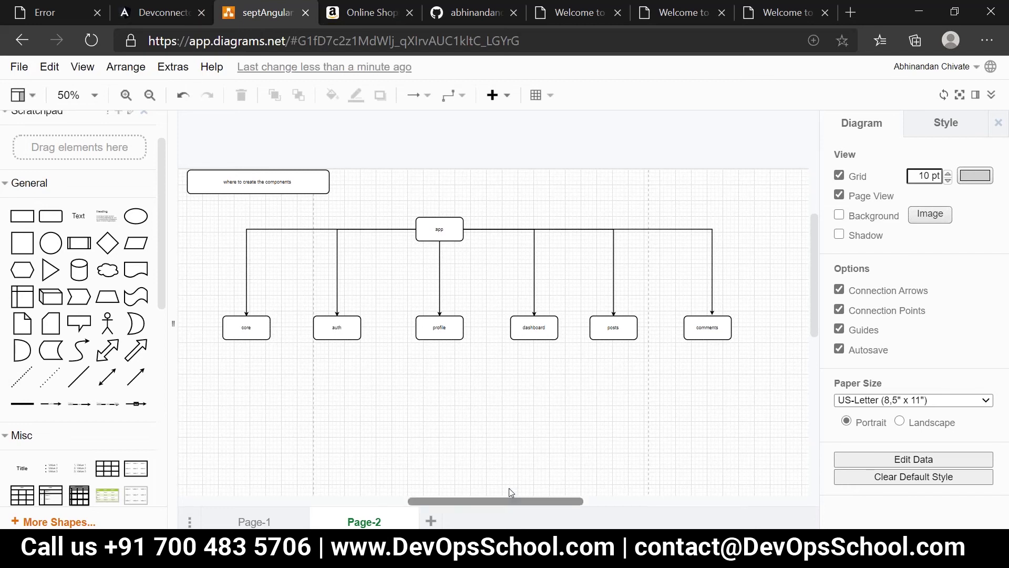
{"action": "left_click_drag", "start_coordinate": [505, 500], "coordinate": [431, 498]}
{"action": "left_click", "coordinate": [57, 216]}
{"action": "left_click_drag", "start_coordinate": [491, 298], "coordinate": [323, 339]}
{"action": "double_click", "coordinate": [326, 339]}
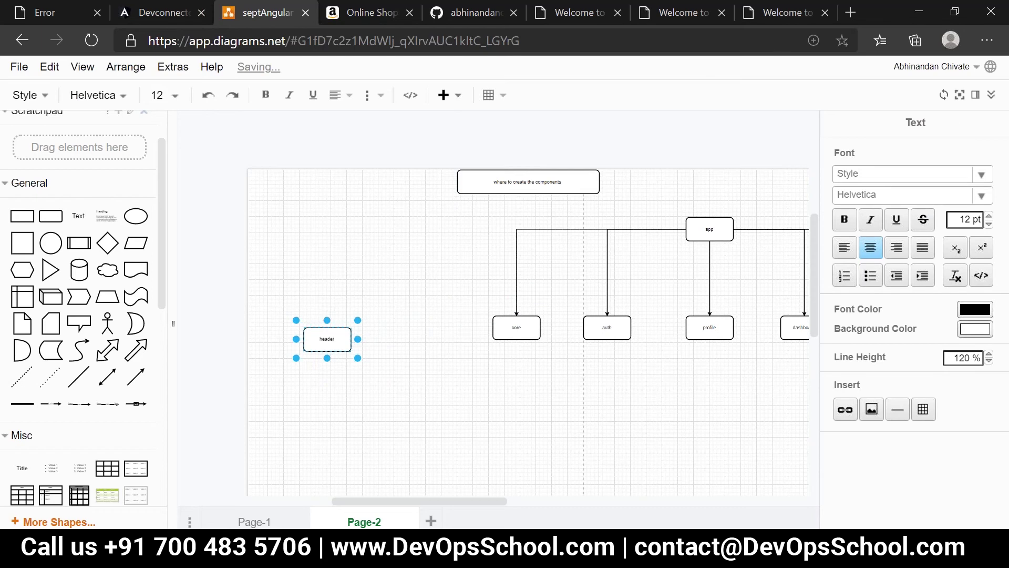
Finish the 'header' label and duplicate the box twice, stacking the copies beneath it
{"action": "left_click", "coordinate": [345, 425]}
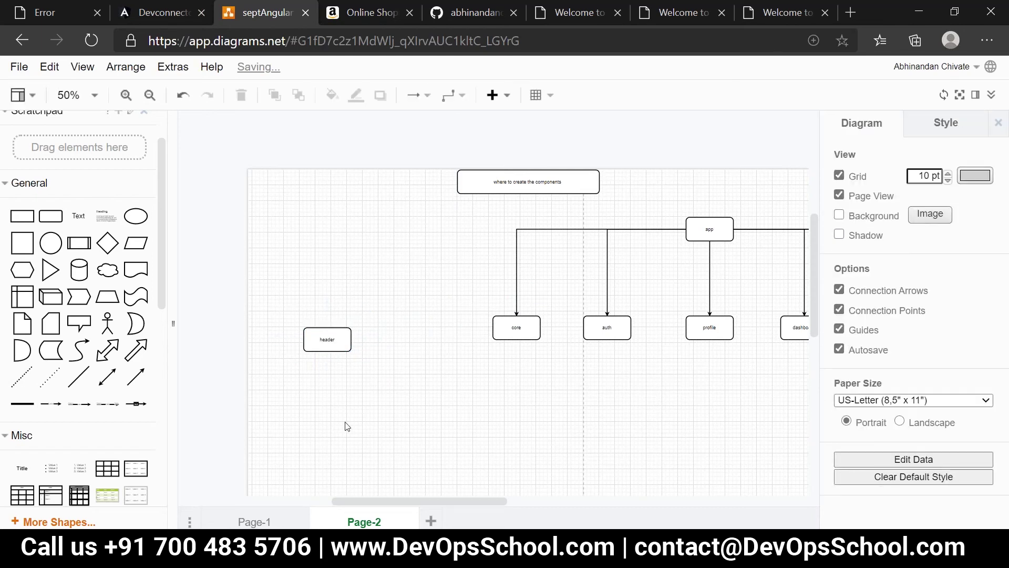
{"action": "left_click", "coordinate": [326, 339]}
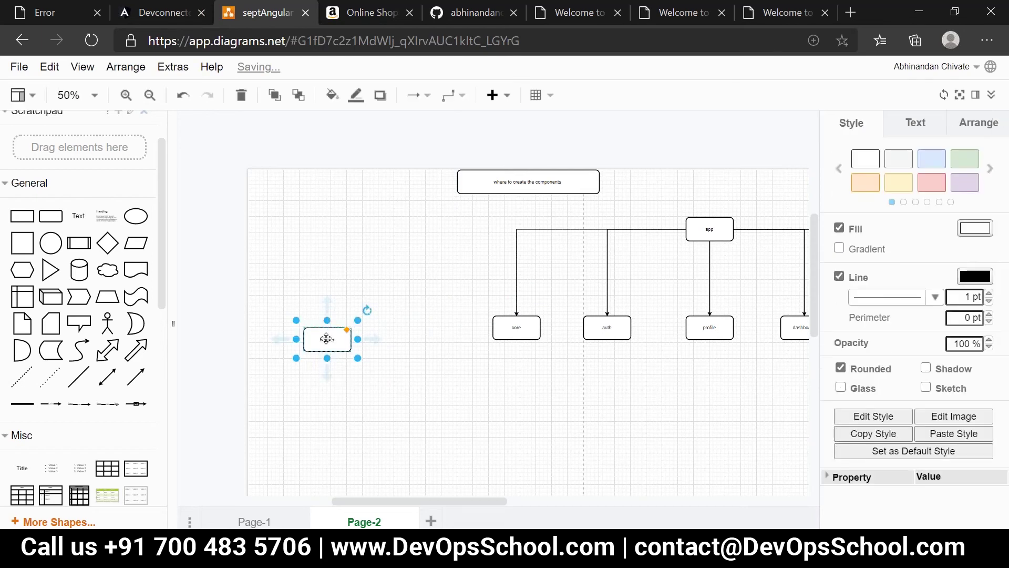
{"action": "key", "text": "ctrl+d"}
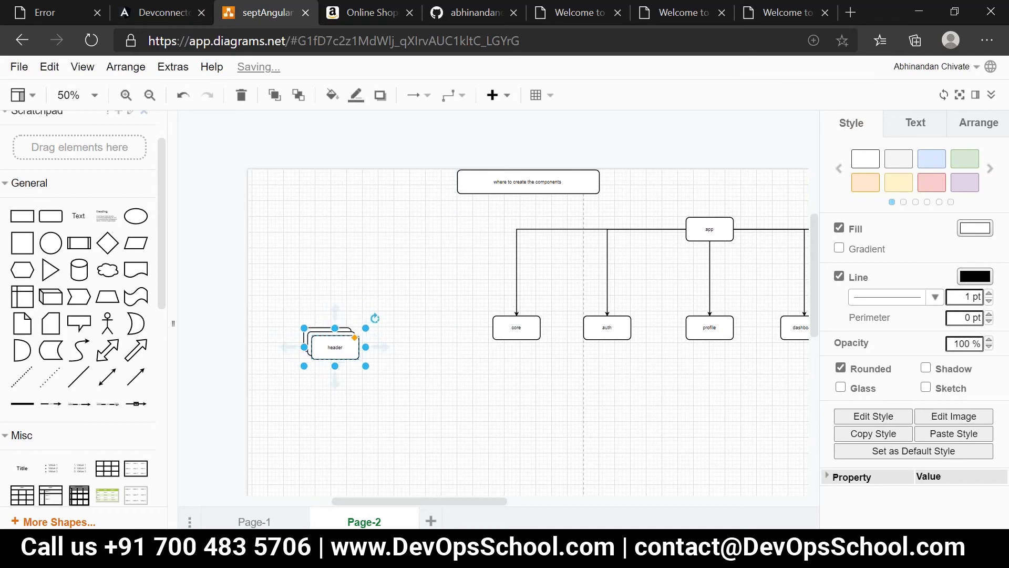
{"action": "left_click_drag", "start_coordinate": [326, 345], "coordinate": [334, 421]}
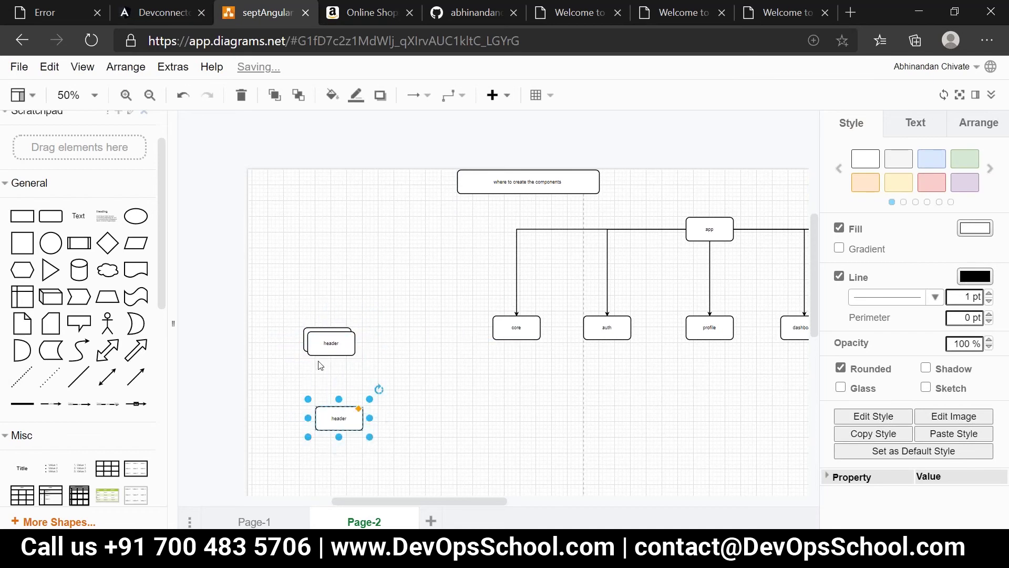
{"action": "left_click_drag", "start_coordinate": [336, 351], "coordinate": [339, 389]}
Relabel the two copies 'landing' and 'footer'
{"action": "key", "text": "F2"}
{"action": "type", "text": "landing"}
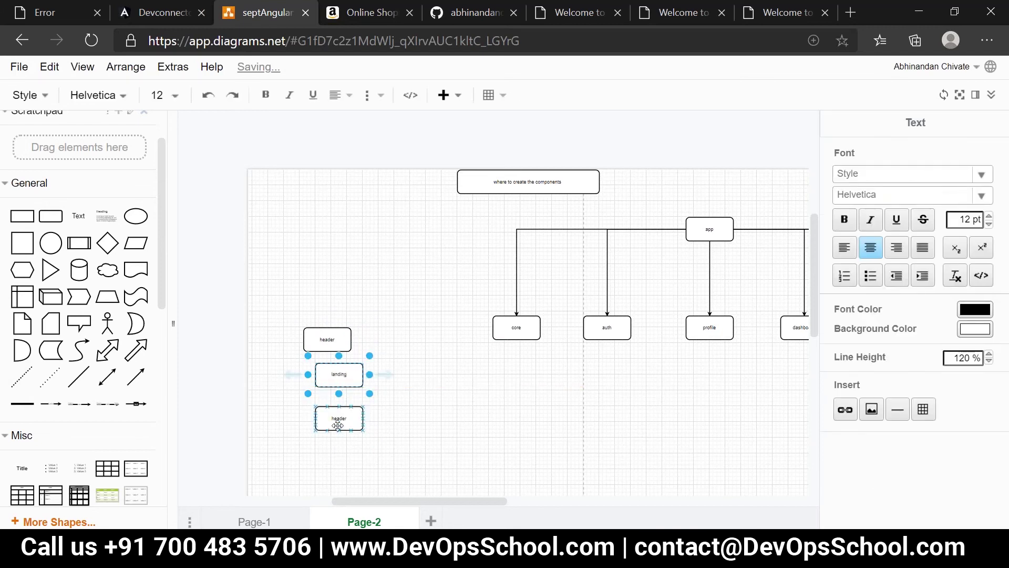
{"action": "left_click", "coordinate": [342, 440]}
{"action": "left_click", "coordinate": [342, 414]}
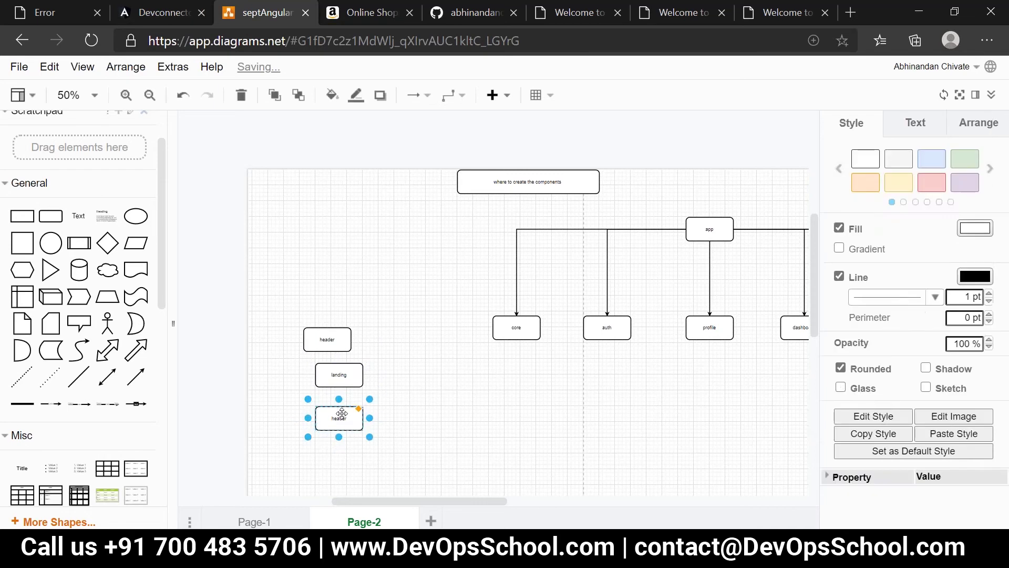
{"action": "key", "text": "F2"}
{"action": "key", "text": "BackSpace"}
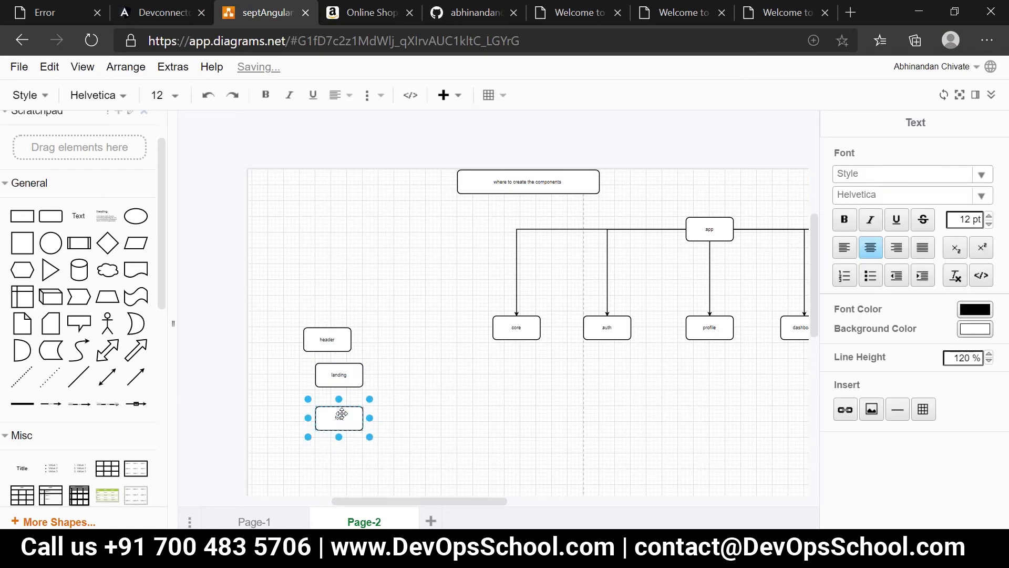
{"action": "left_click", "coordinate": [408, 415]}
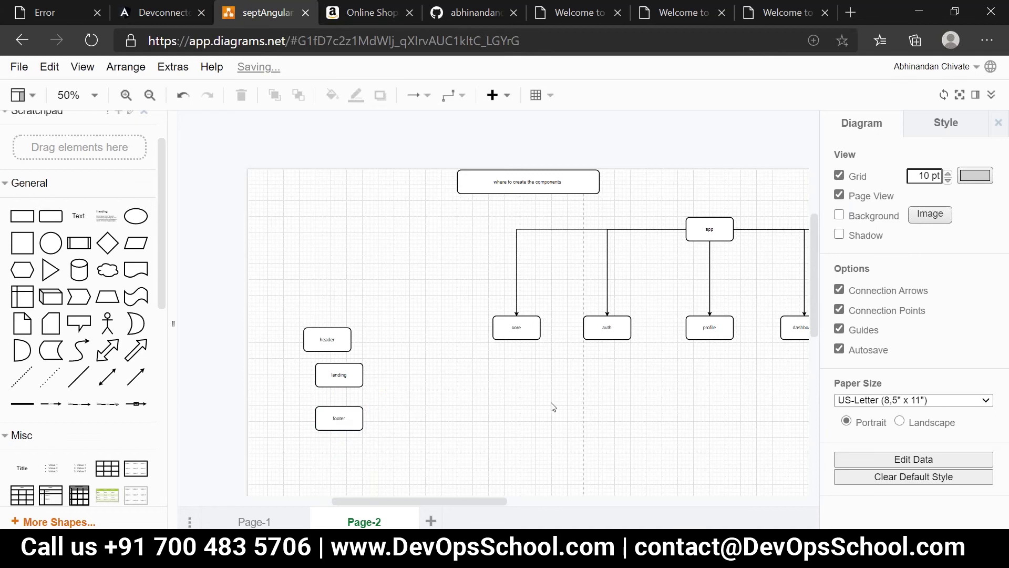
{"action": "scroll", "coordinate": [552, 406], "scroll_direction": "right", "scroll_amount": 2}
{"action": "scroll", "coordinate": [551, 407], "scroll_direction": "right", "scroll_amount": 2}
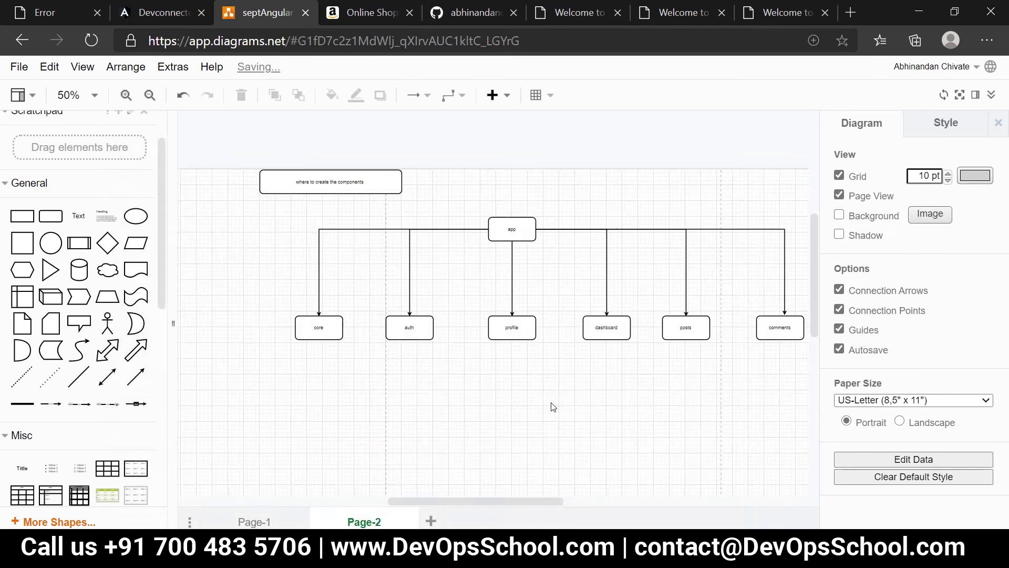
{"action": "scroll", "coordinate": [553, 407], "scroll_direction": "right", "scroll_amount": 1}
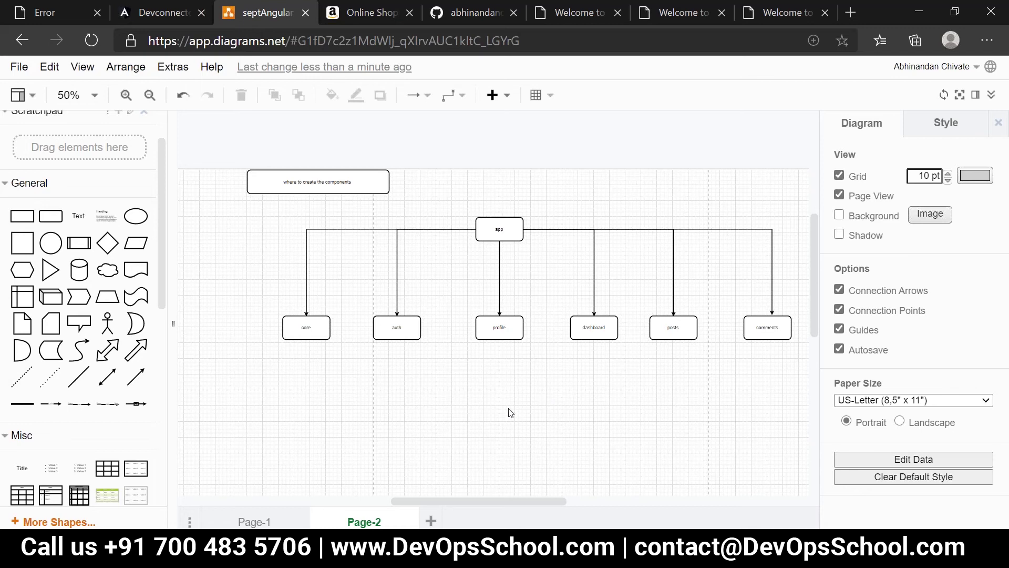
Arrange core, header, landing and footer into an aligned column with core on top
{"action": "left_click_drag", "start_coordinate": [494, 498], "coordinate": [411, 498]}
{"action": "left_click_drag", "start_coordinate": [483, 331], "coordinate": [435, 333]}
{"action": "left_click_drag", "start_coordinate": [300, 339], "coordinate": [473, 393]}
{"action": "left_click", "coordinate": [453, 327]}
{"action": "left_click_drag", "start_coordinate": [339, 381], "coordinate": [499, 446]}
{"action": "left_click_drag", "start_coordinate": [310, 418], "coordinate": [446, 492]}
{"action": "left_click_drag", "start_coordinate": [494, 444], "coordinate": [454, 440]}
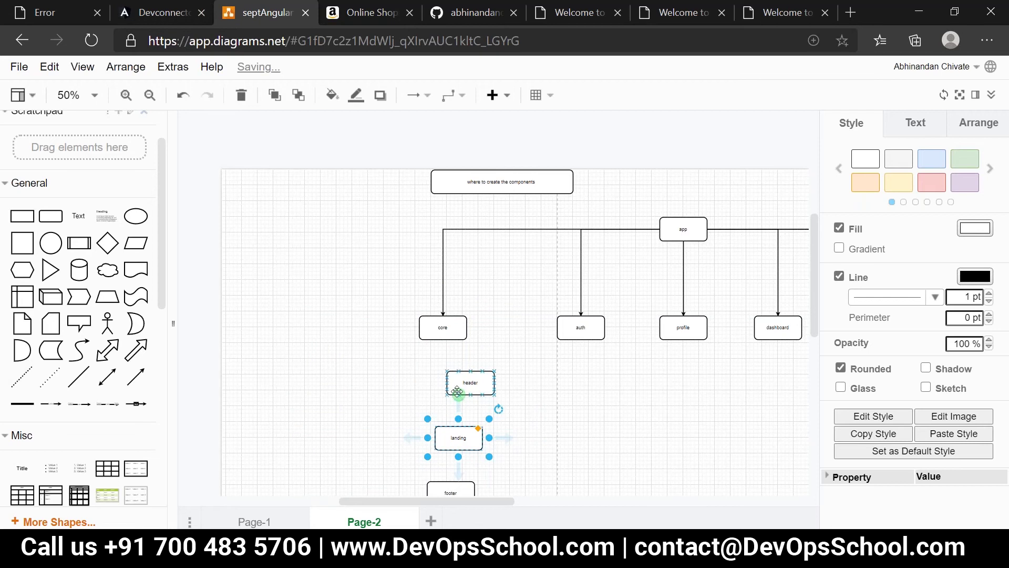
{"action": "left_click_drag", "start_coordinate": [446, 391], "coordinate": [451, 388]}
{"action": "left_click", "coordinate": [531, 428]}
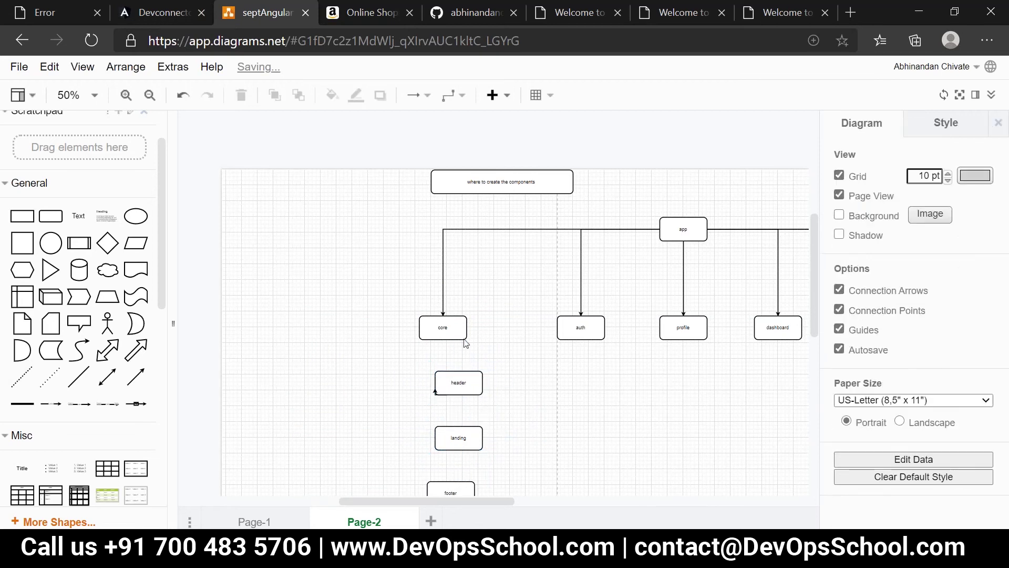
{"action": "left_click", "coordinate": [444, 331]}
{"action": "left_click_drag", "start_coordinate": [444, 331], "coordinate": [435, 445]}
{"action": "left_click", "coordinate": [360, 356]}
Draw elbow arrows from core to header, landing and footer and line them up
{"action": "left_click", "coordinate": [373, 334]}
{"action": "left_click", "coordinate": [375, 430]}
{"action": "left_click", "coordinate": [391, 339]}
{"action": "left_click_drag", "start_coordinate": [426, 361], "coordinate": [392, 379]}
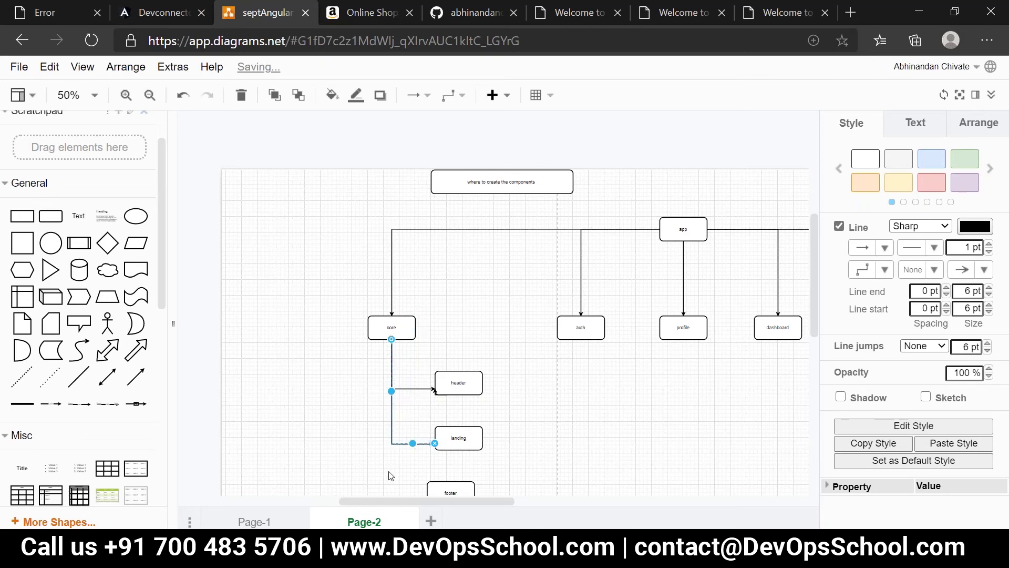
{"action": "scroll", "coordinate": [349, 451], "scroll_direction": "down", "scroll_amount": 1}
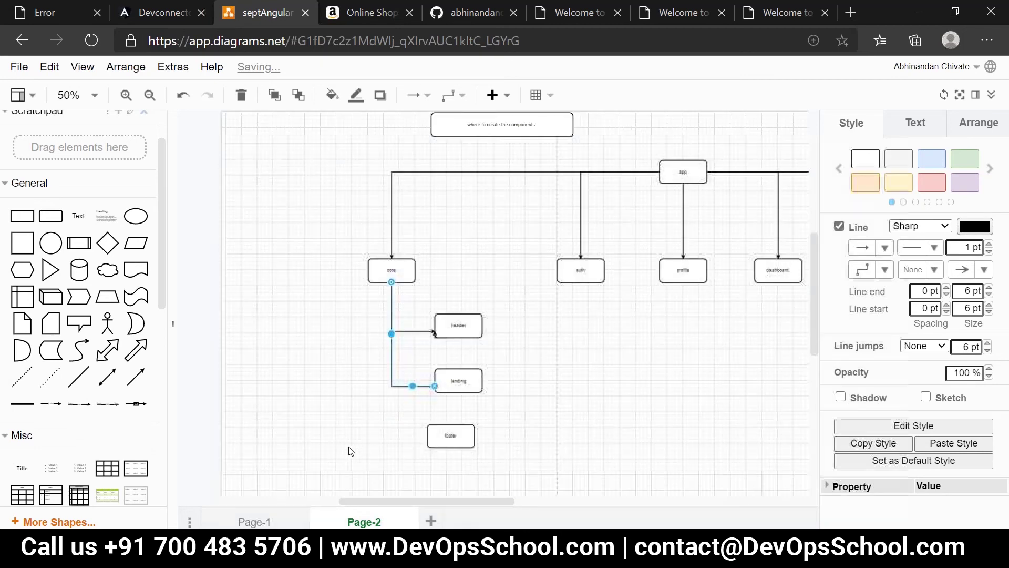
{"action": "left_click", "coordinate": [393, 268]}
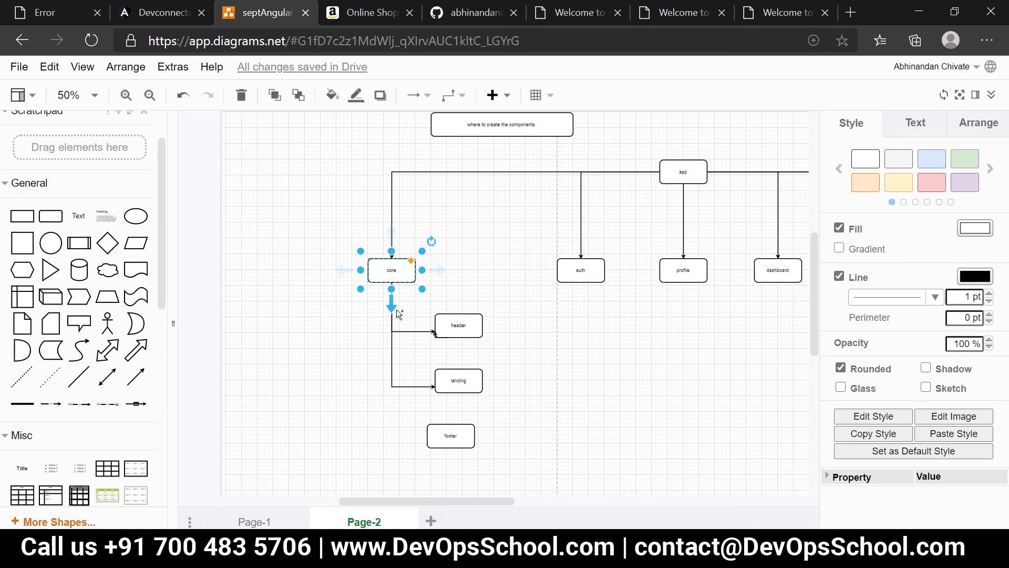
{"action": "left_click_drag", "start_coordinate": [395, 316], "coordinate": [426, 442]}
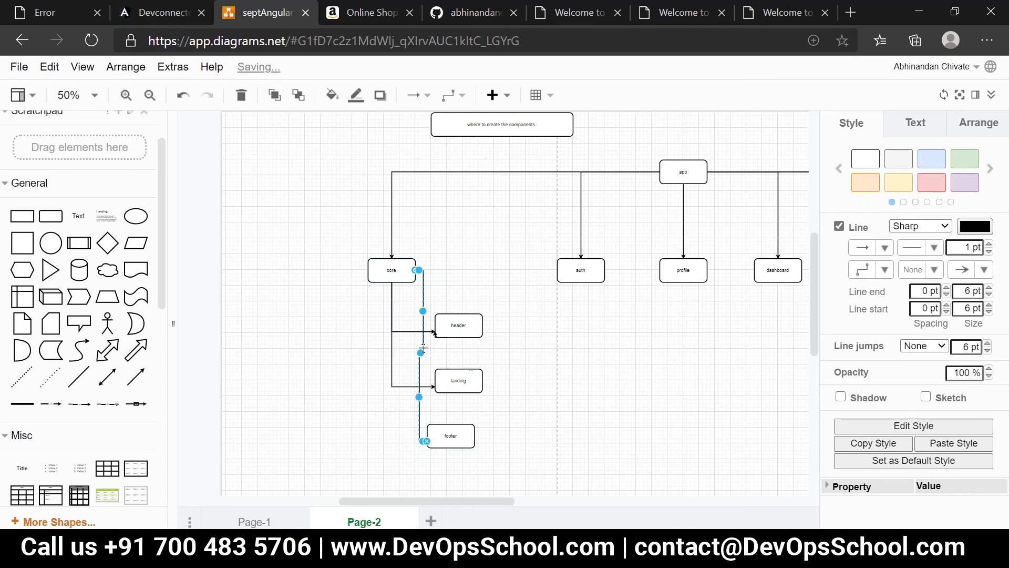
{"action": "left_click_drag", "start_coordinate": [424, 342], "coordinate": [392, 406]}
{"action": "left_click", "coordinate": [341, 407]}
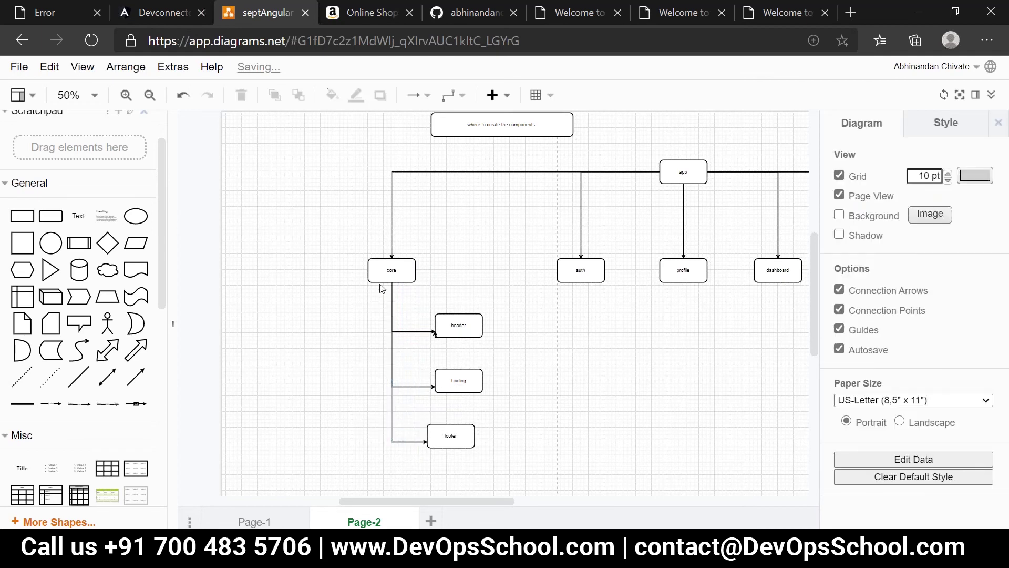
{"action": "left_click", "coordinate": [385, 274]}
{"action": "left_click", "coordinate": [510, 429]}
{"action": "left_click_drag", "start_coordinate": [303, 235], "coordinate": [501, 473]}
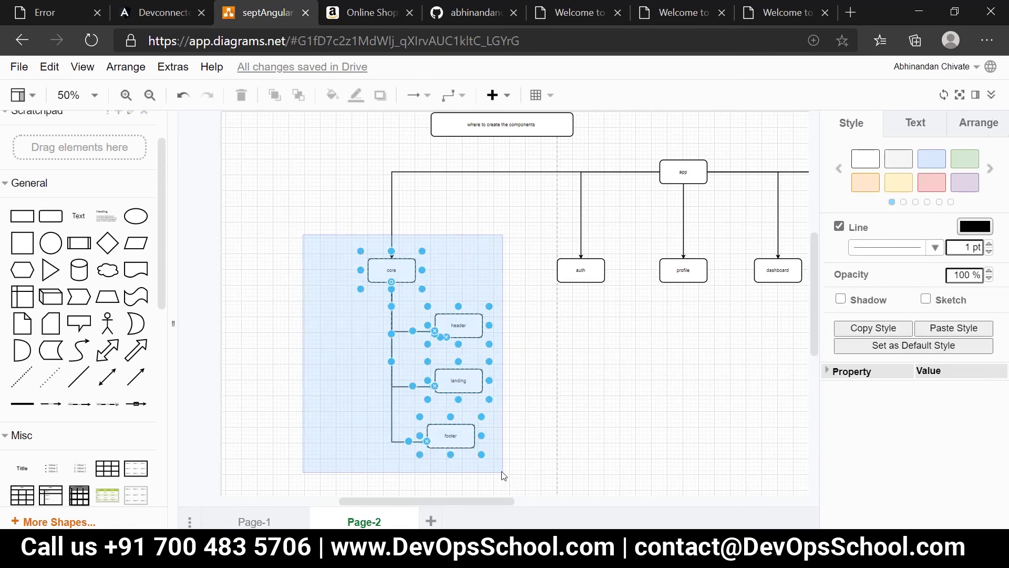
{"action": "left_click", "coordinate": [517, 471]}
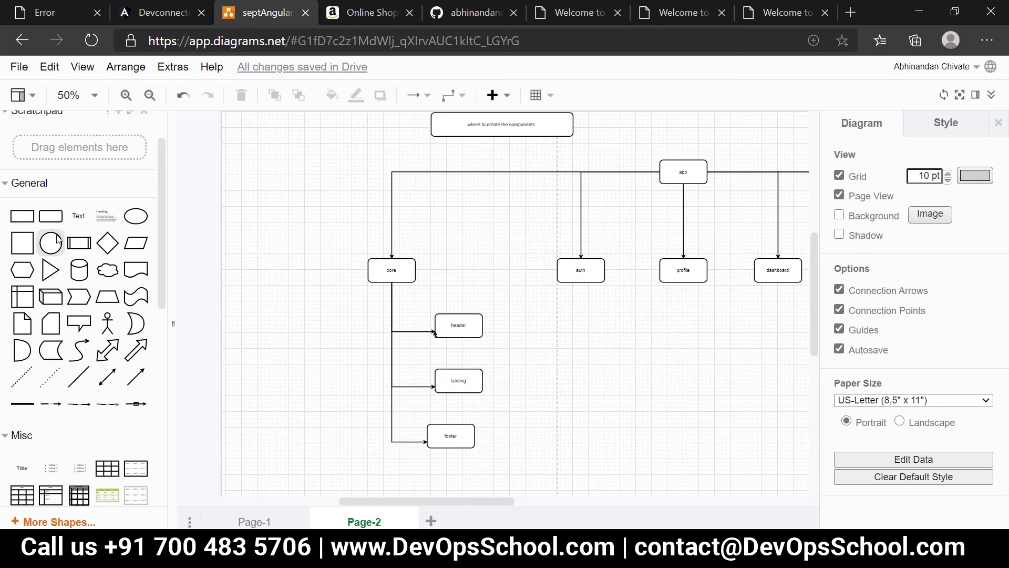
Add a rounded box labelled 'Login' and a copy below it labelled 'register'
{"action": "left_click", "coordinate": [51, 216]}
{"action": "left_click_drag", "start_coordinate": [490, 297], "coordinate": [238, 341]}
{"action": "double_click", "coordinate": [238, 341]}
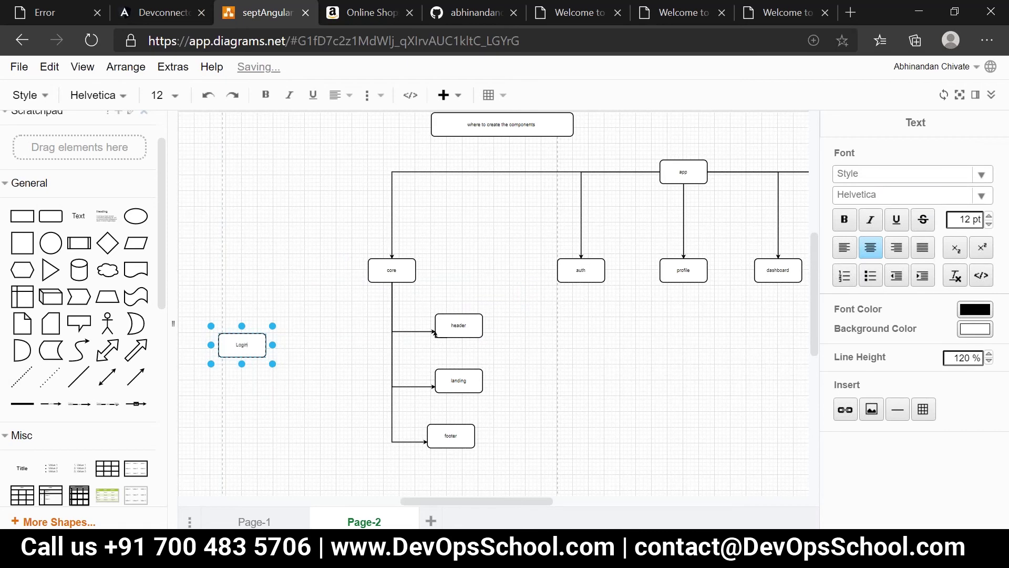
{"action": "left_click", "coordinate": [268, 402]}
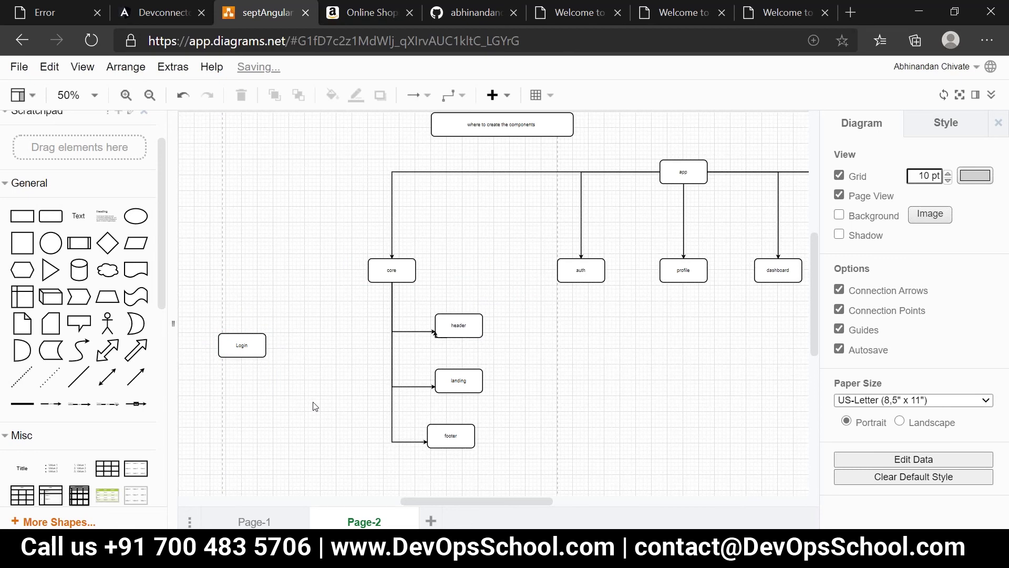
{"action": "key", "text": "ctrl+v"}
{"action": "left_click_drag", "start_coordinate": [315, 297], "coordinate": [244, 408]}
{"action": "double_click", "coordinate": [243, 400]}
{"action": "type", "text": "register"}
{"action": "left_click", "coordinate": [240, 365]}
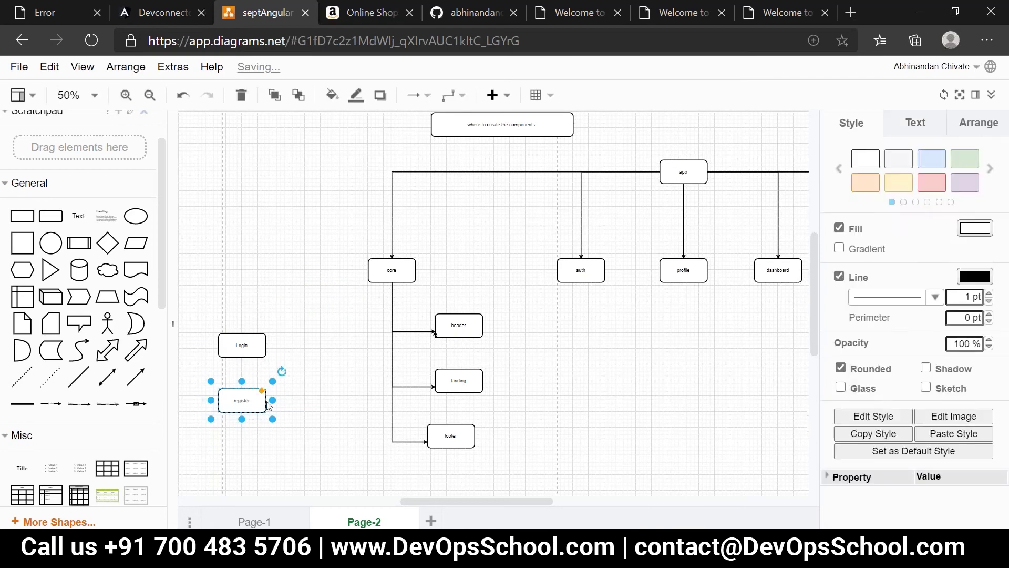
{"action": "left_click", "coordinate": [231, 297]}
{"action": "left_click_drag", "start_coordinate": [202, 309], "coordinate": [263, 417]}
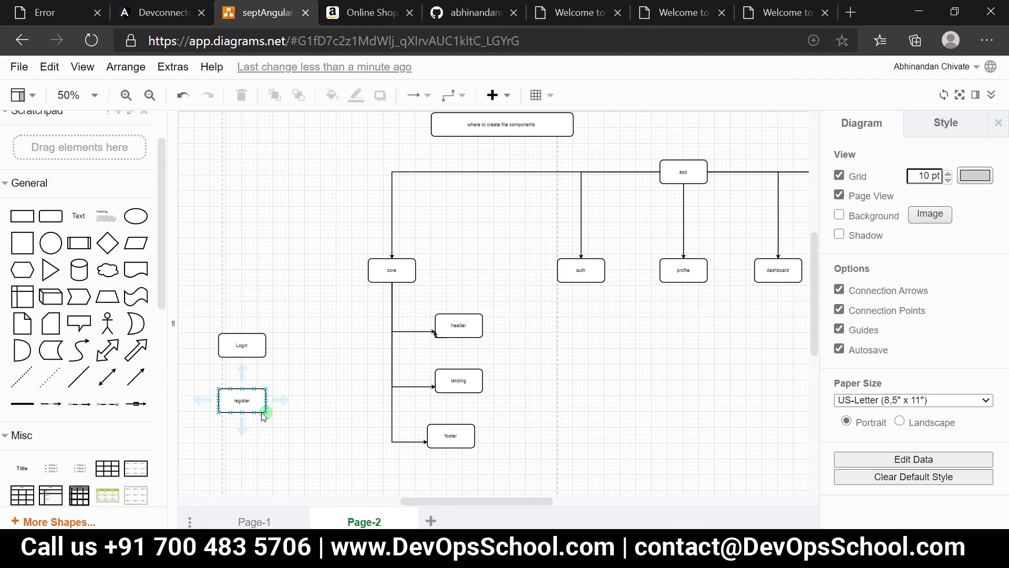
{"action": "left_click", "coordinate": [234, 368]}
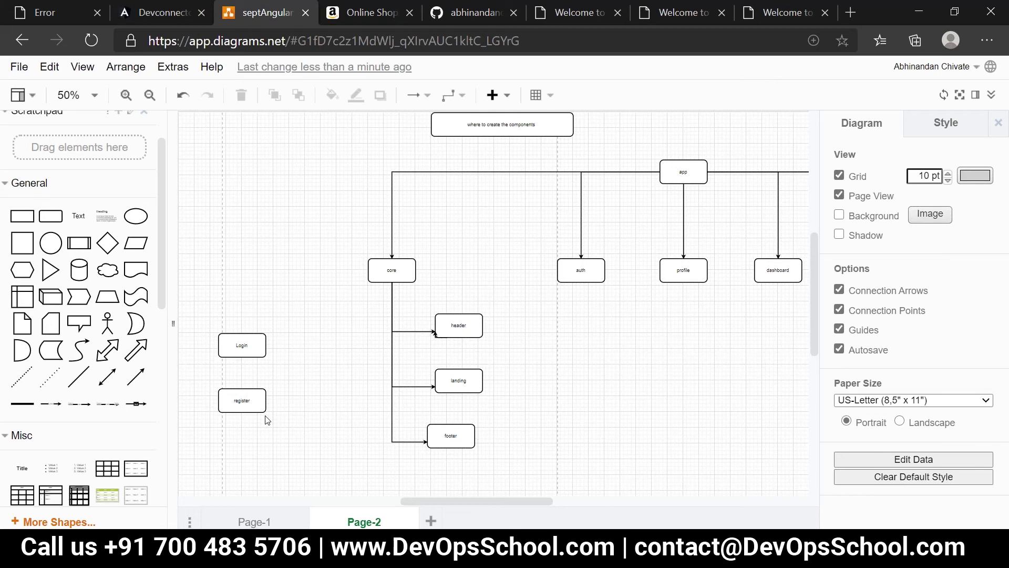
Move Login and register together so they sit beneath the auth box
{"action": "left_click", "coordinate": [567, 269]}
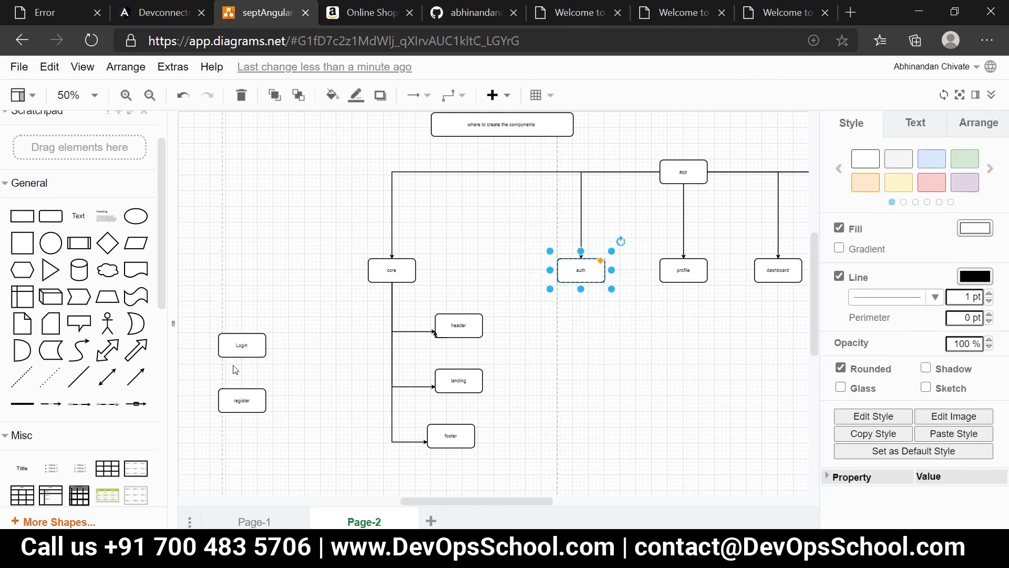
{"action": "left_click", "coordinate": [236, 346]}
{"action": "left_click", "coordinate": [242, 402], "text": "shift"}
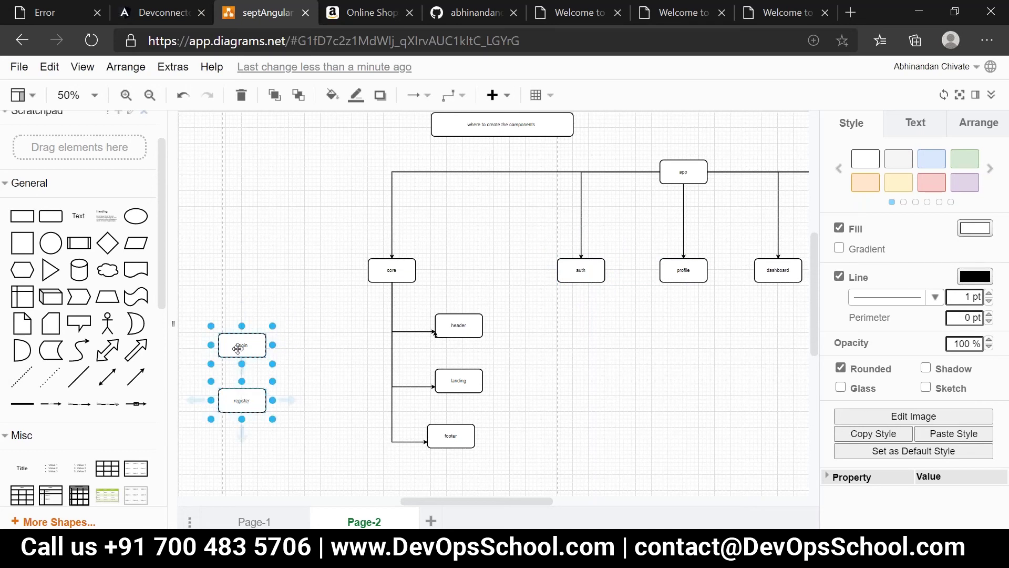
{"action": "left_click_drag", "start_coordinate": [247, 354], "coordinate": [577, 329]}
{"action": "left_click", "coordinate": [654, 402]}
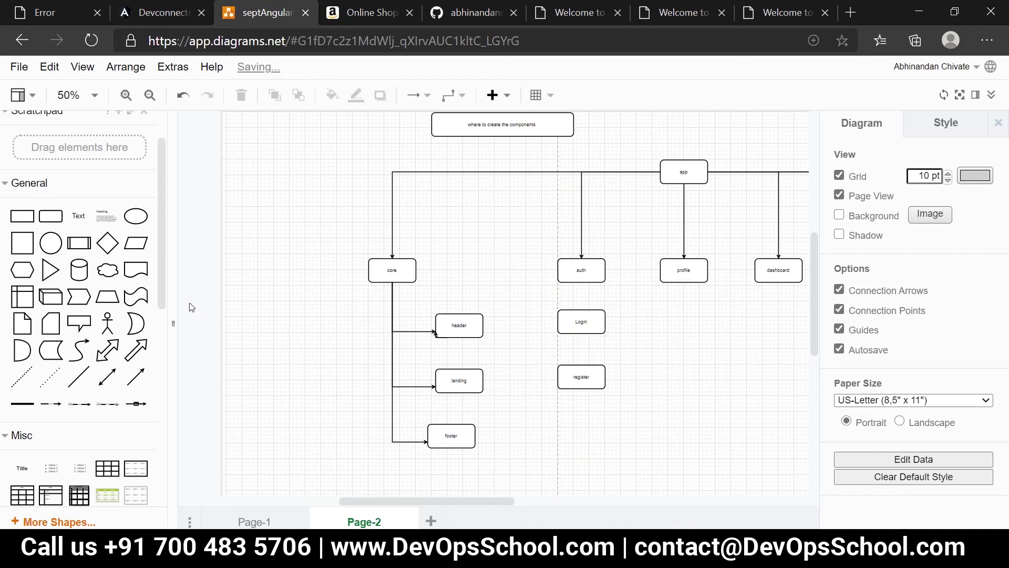
Insert a rounded box labelled 'create profile' left of core
{"action": "left_click", "coordinate": [50, 216]}
{"action": "left_click_drag", "start_coordinate": [498, 287], "coordinate": [266, 290]}
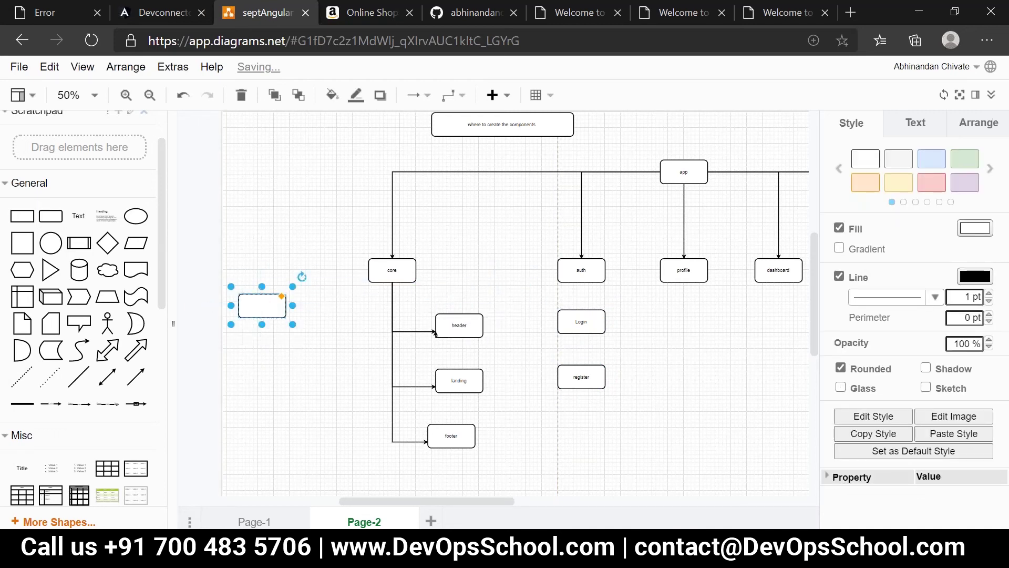
{"action": "double_click", "coordinate": [262, 306]}
{"action": "type", "text": "create profile"}
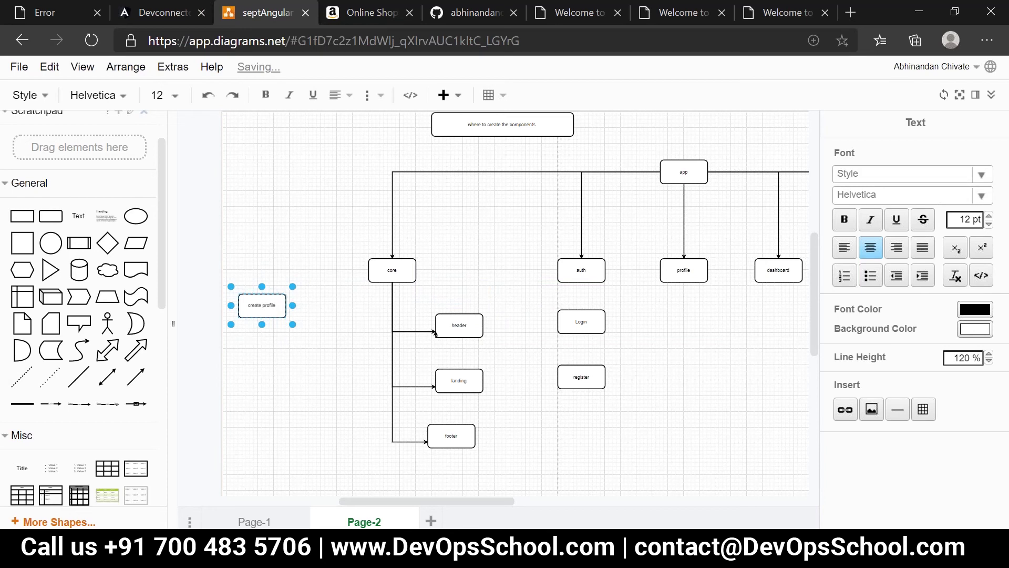
{"action": "key", "text": "Escape"}
{"action": "left_click", "coordinate": [271, 323]}
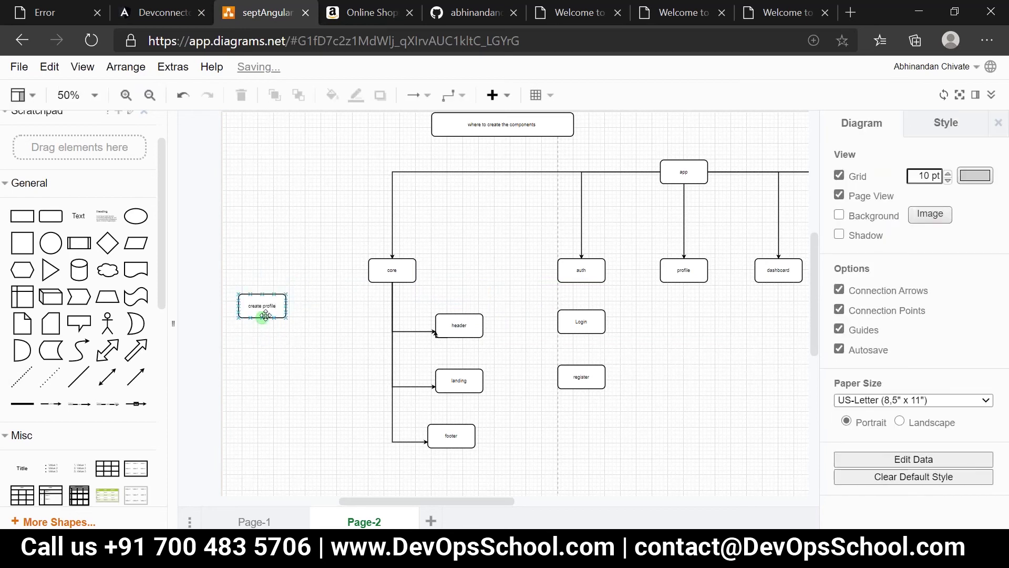
Stack two copies below it, labelled 'update profile' and 'delete profile'
{"action": "left_click", "coordinate": [266, 315]}
{"action": "left_click_drag", "start_coordinate": [266, 315], "coordinate": [260, 355]}
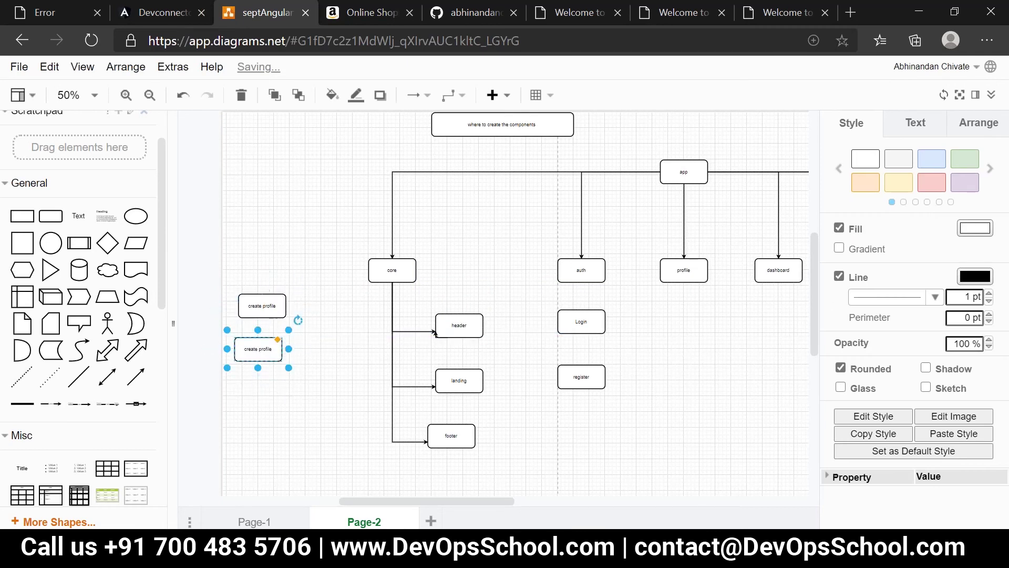
{"action": "double_click", "coordinate": [259, 349]}
{"action": "type", "text": "update profile"}
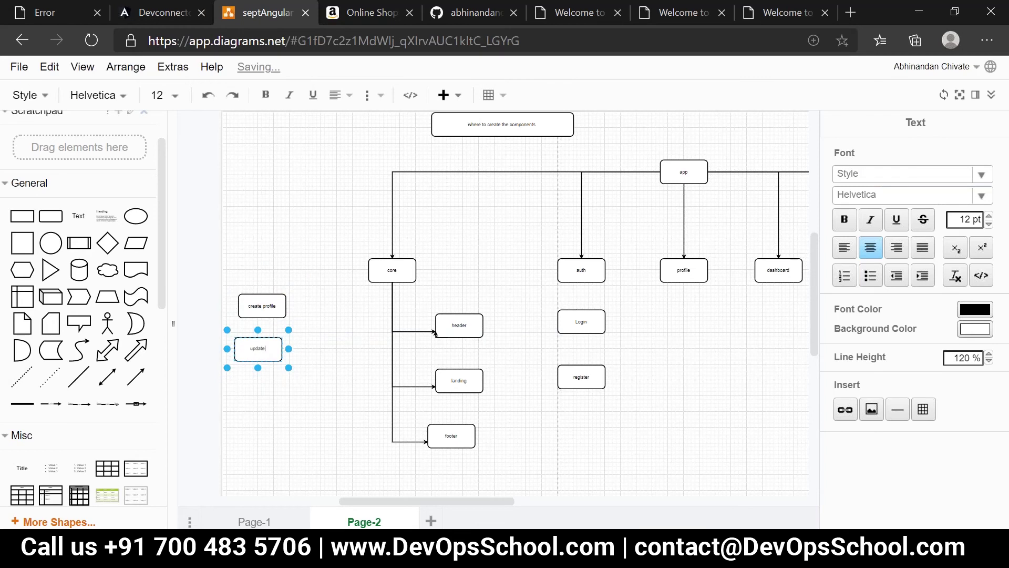
{"action": "left_click", "coordinate": [284, 446]}
{"action": "left_click", "coordinate": [260, 355]}
{"action": "left_click_drag", "start_coordinate": [260, 355], "coordinate": [259, 410]}
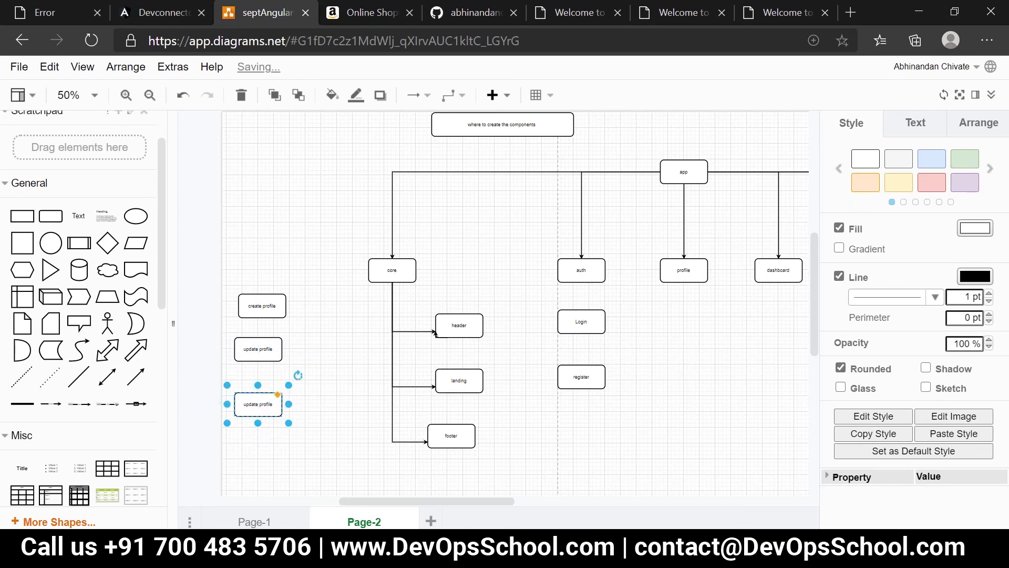
{"action": "double_click", "coordinate": [259, 407]}
{"action": "type", "text": "delete profile"}
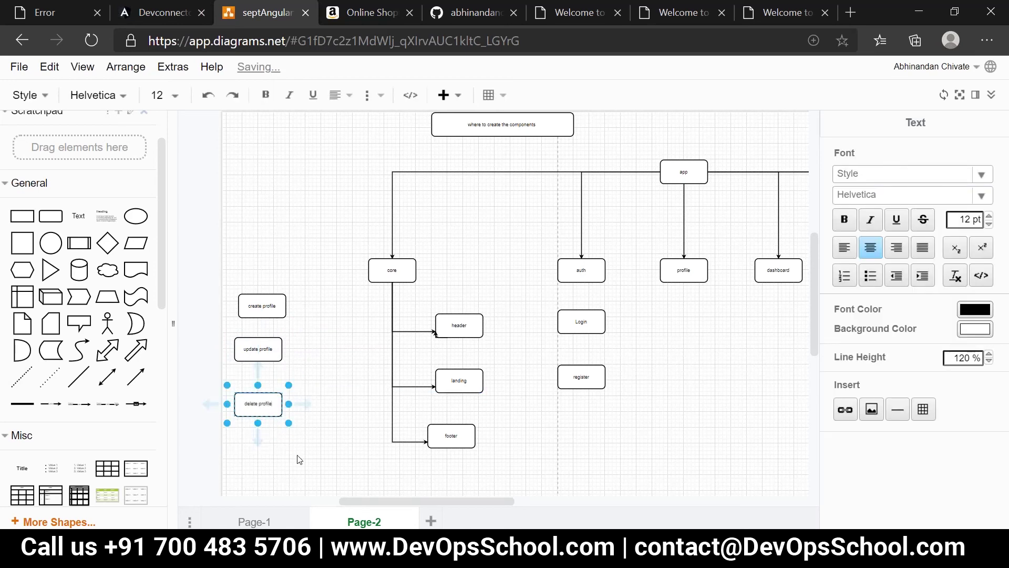
{"action": "left_click", "coordinate": [300, 460]}
Add a 'display profile' copy beneath delete profile
{"action": "scroll", "coordinate": [284, 394], "scroll_direction": "down", "scroll_amount": 2}
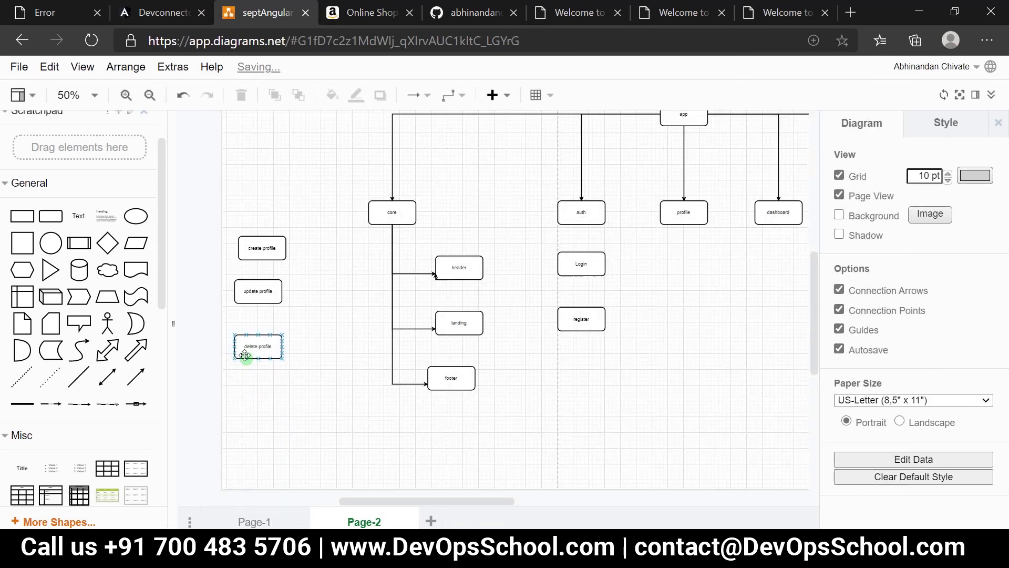
{"action": "left_click", "coordinate": [244, 355]}
{"action": "left_click_drag", "start_coordinate": [260, 364], "coordinate": [259, 402]}
{"action": "double_click", "coordinate": [258, 401]}
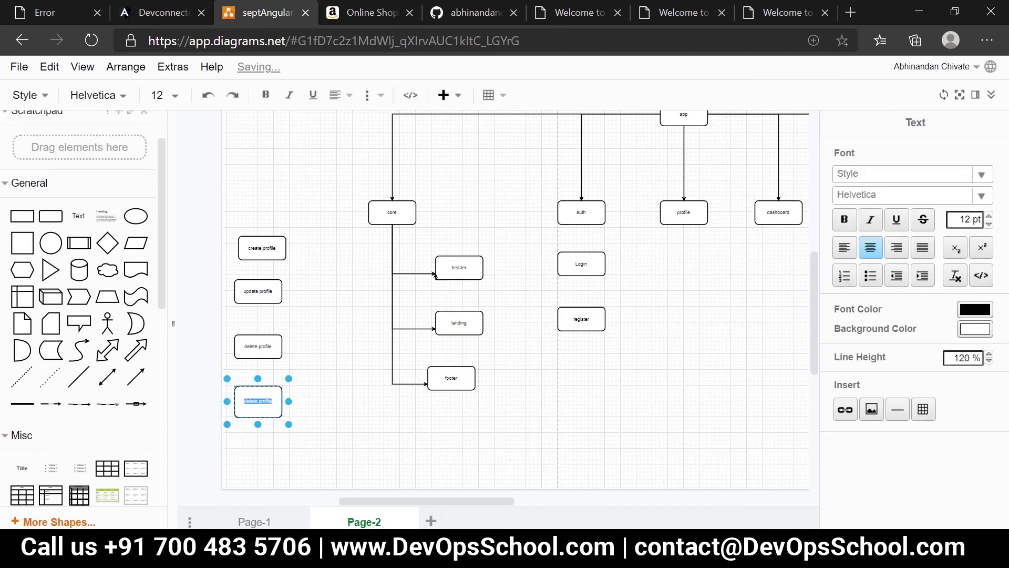
{"action": "type", "text": "display profile"}
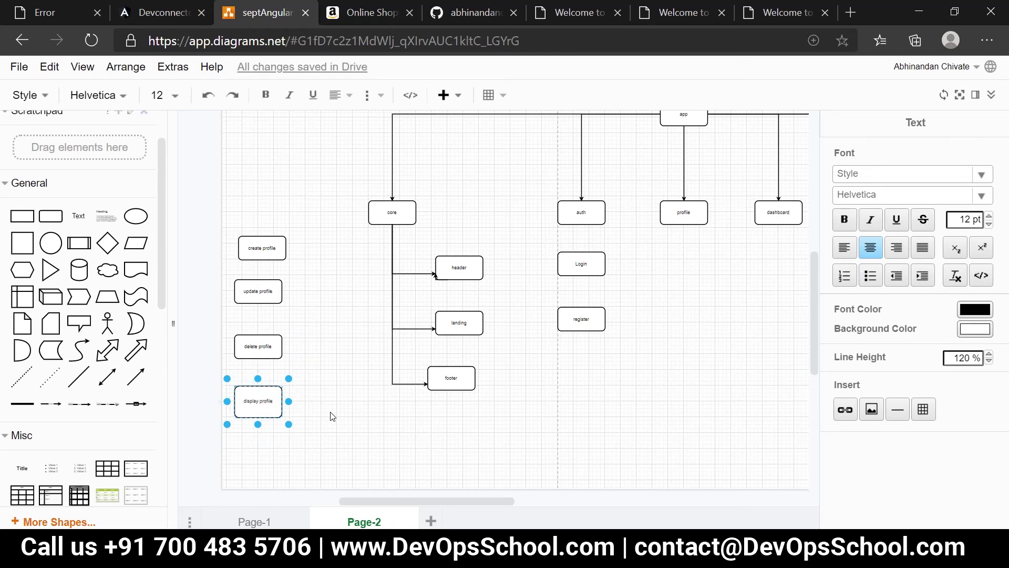
{"action": "left_click", "coordinate": [330, 416]}
Select all four profile boxes and move them under the profile box
{"action": "left_click_drag", "start_coordinate": [236, 215], "coordinate": [286, 452]}
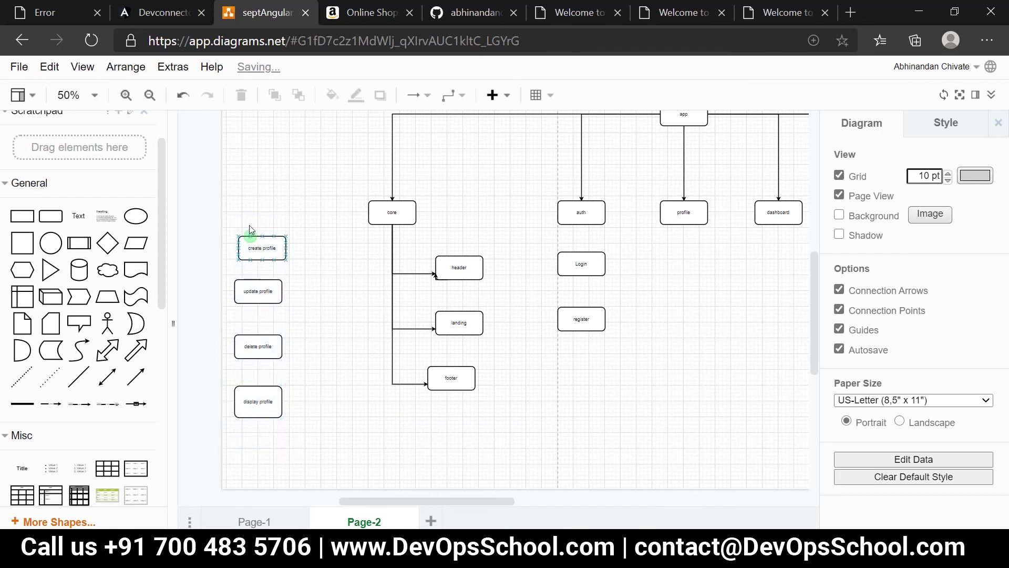
{"action": "left_click_drag", "start_coordinate": [234, 200], "coordinate": [300, 420]}
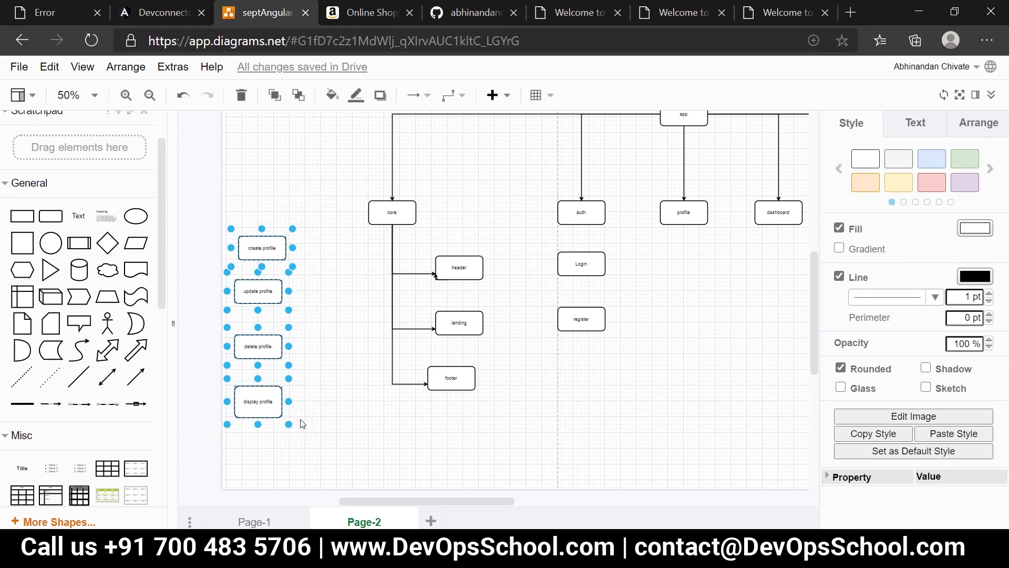
{"action": "left_click_drag", "start_coordinate": [265, 297], "coordinate": [678, 269]}
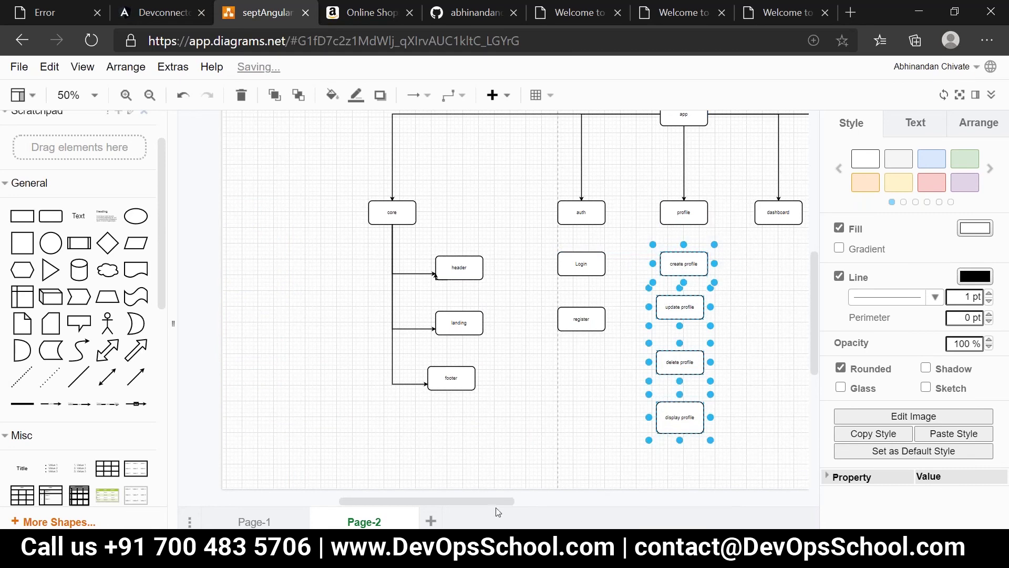
{"action": "left_click_drag", "start_coordinate": [477, 503], "coordinate": [531, 499]}
Insert a rounded box labelled 'Admin Dashboard' right of comments
{"action": "left_click", "coordinate": [731, 411]}
{"action": "left_click", "coordinate": [51, 216]}
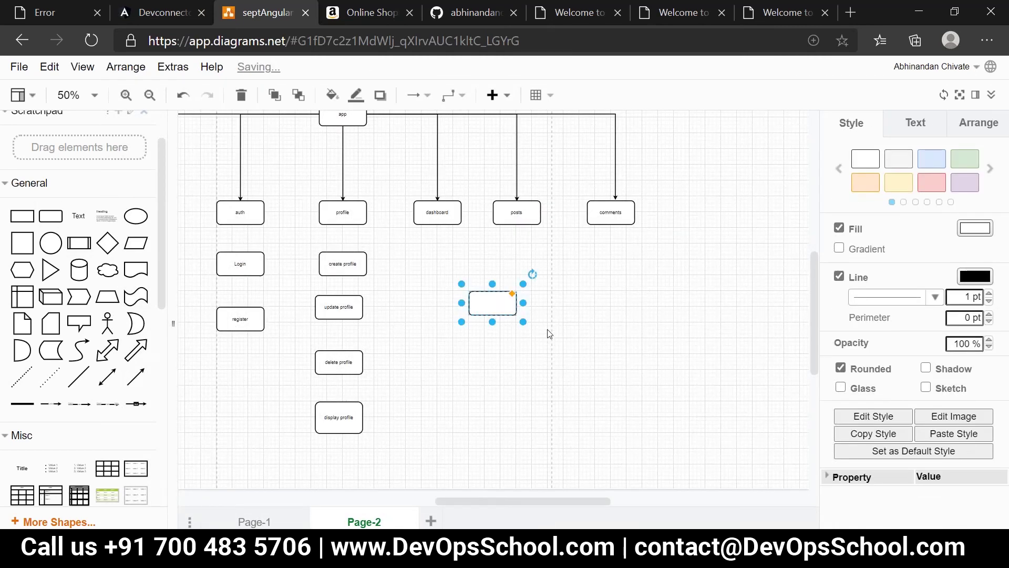
{"action": "left_click_drag", "start_coordinate": [499, 308], "coordinate": [758, 272]}
{"action": "double_click", "coordinate": [760, 265]}
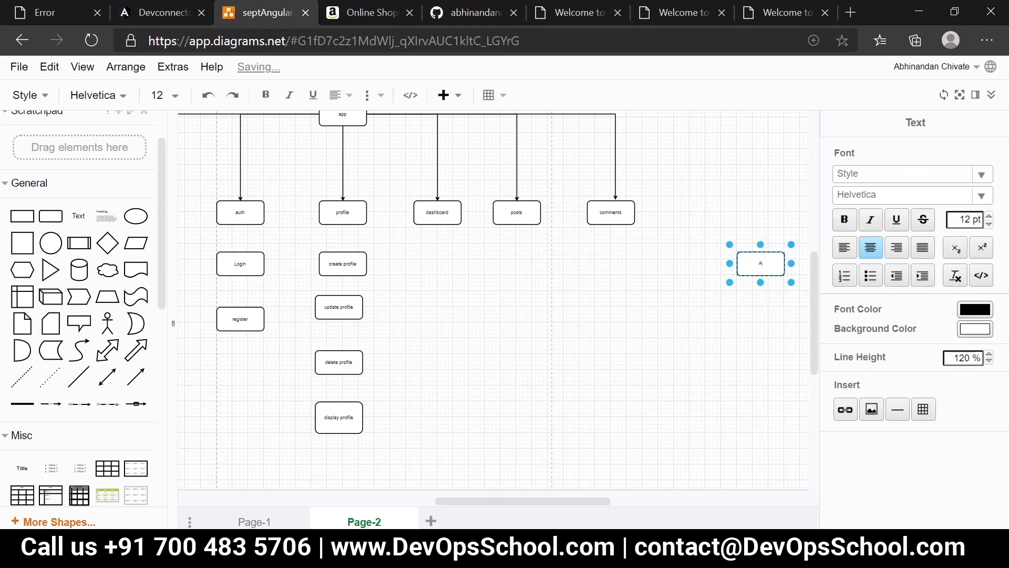
{"action": "type", "text": "Admin Dashboard"}
{"action": "left_click", "coordinate": [750, 315]}
Copy it as a 'user Dashboard' box and move it toward the dashboard column
{"action": "left_click", "coordinate": [750, 261]}
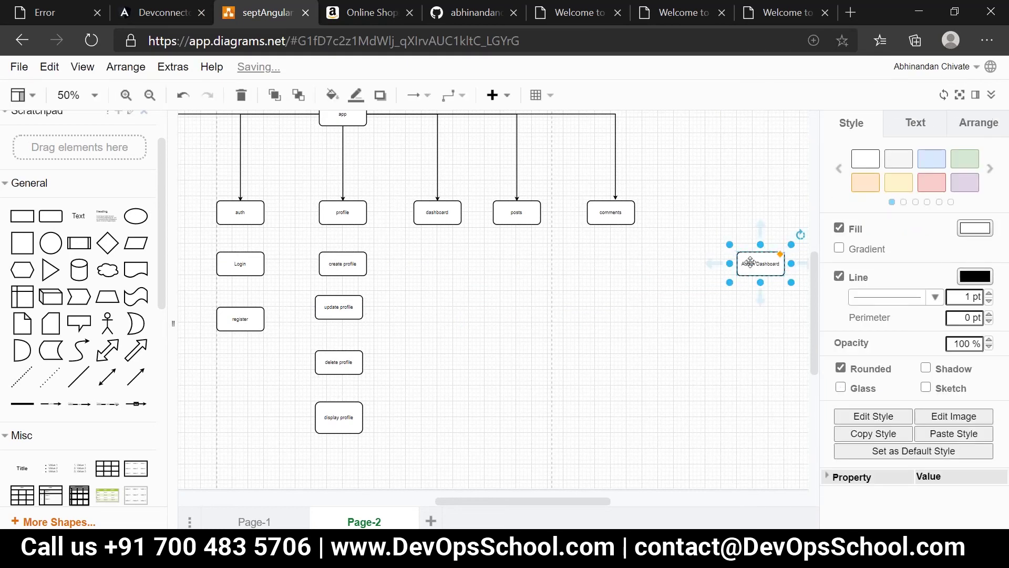
{"action": "left_click_drag", "start_coordinate": [750, 262], "coordinate": [750, 327]}
{"action": "double_click", "coordinate": [756, 327]}
{"action": "type", "text": "user Dashboard"}
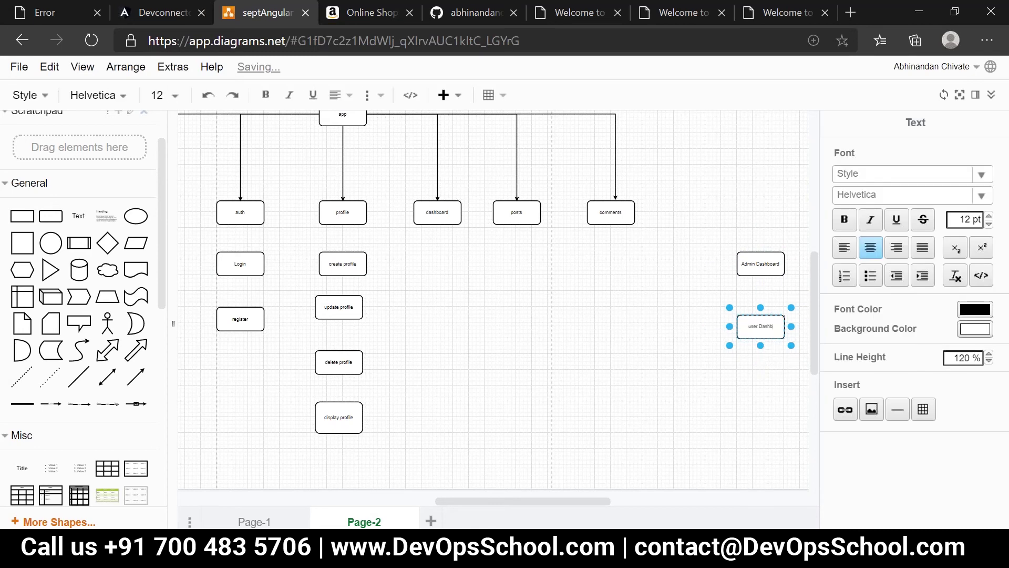
{"action": "left_click", "coordinate": [757, 363]}
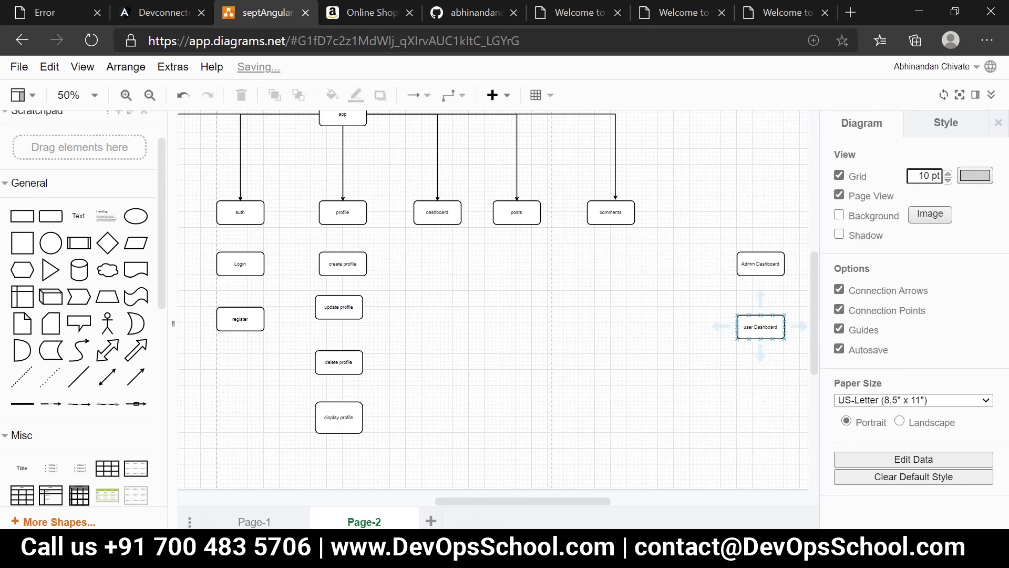
{"action": "left_click_drag", "start_coordinate": [768, 337], "coordinate": [484, 350]}
{"action": "left_click", "coordinate": [439, 217]}
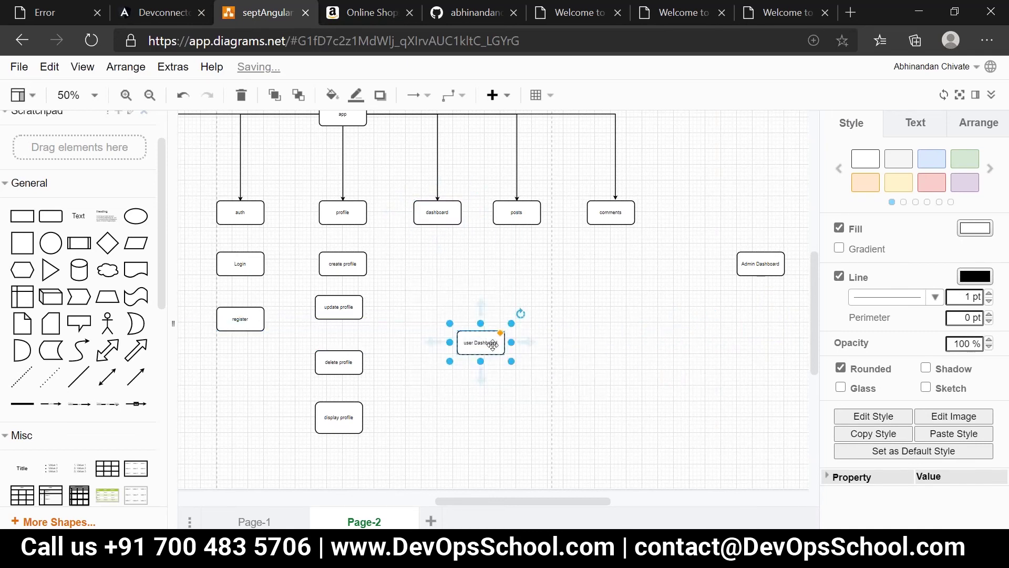
Place Admin Dashboard under dashboard and connect dashboard to user Dashboard with an arrow
{"action": "left_click", "coordinate": [754, 260]}
{"action": "left_click_drag", "start_coordinate": [754, 263], "coordinate": [456, 271]}
{"action": "left_click", "coordinate": [432, 217]}
{"action": "left_click_drag", "start_coordinate": [437, 231], "coordinate": [458, 342]}
{"action": "left_click", "coordinate": [565, 375]}
Add a connected box beside Admin Dashboard labelled 'adminy view'
{"action": "left_click", "coordinate": [494, 274]}
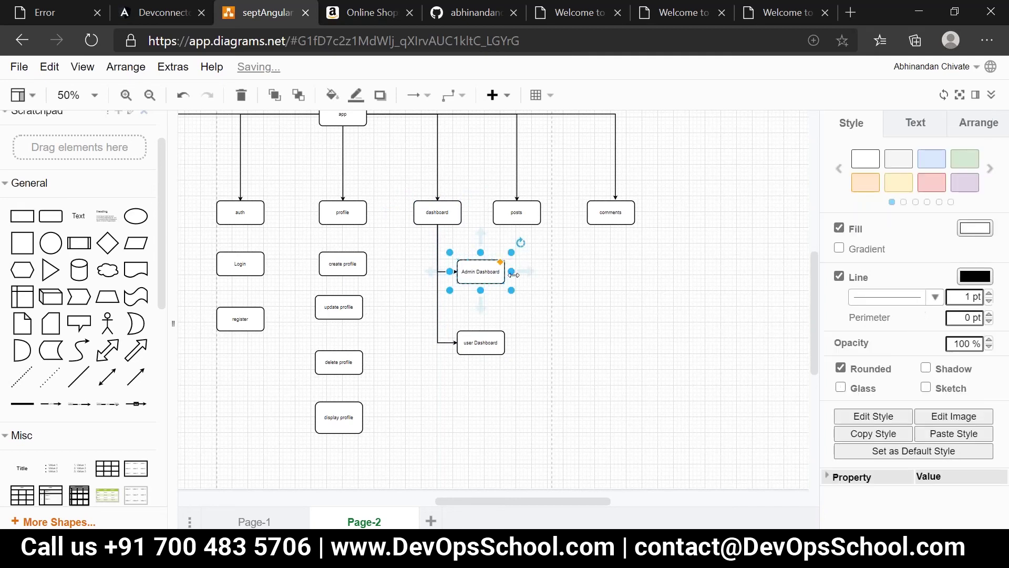
{"action": "mouse_move", "coordinate": [530, 272]}
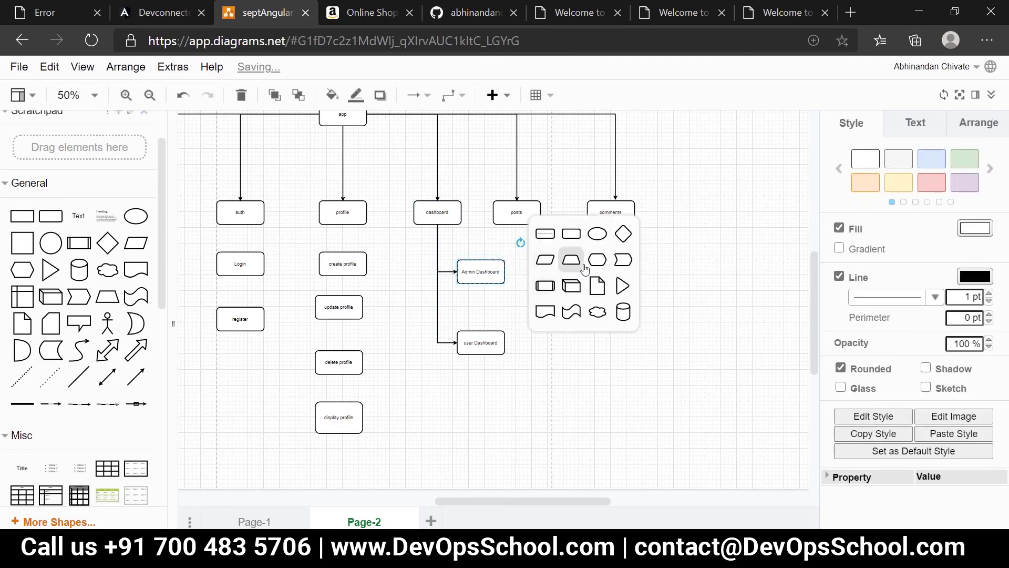
{"action": "left_click", "coordinate": [571, 233]}
{"action": "left_click_drag", "start_coordinate": [561, 273], "coordinate": [582, 273]}
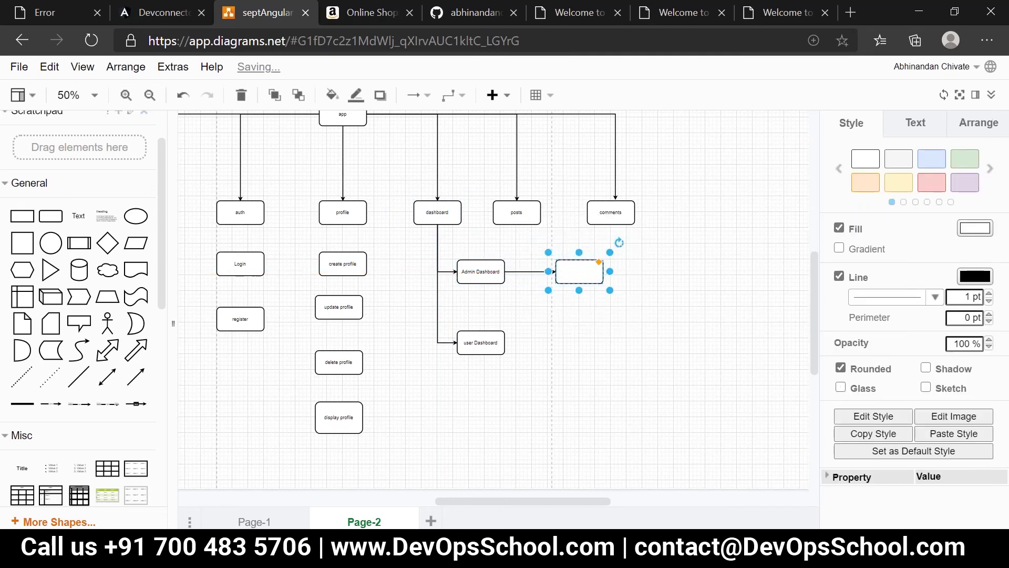
{"action": "double_click", "coordinate": [580, 272]}
{"action": "type", "text": "adminy view"}
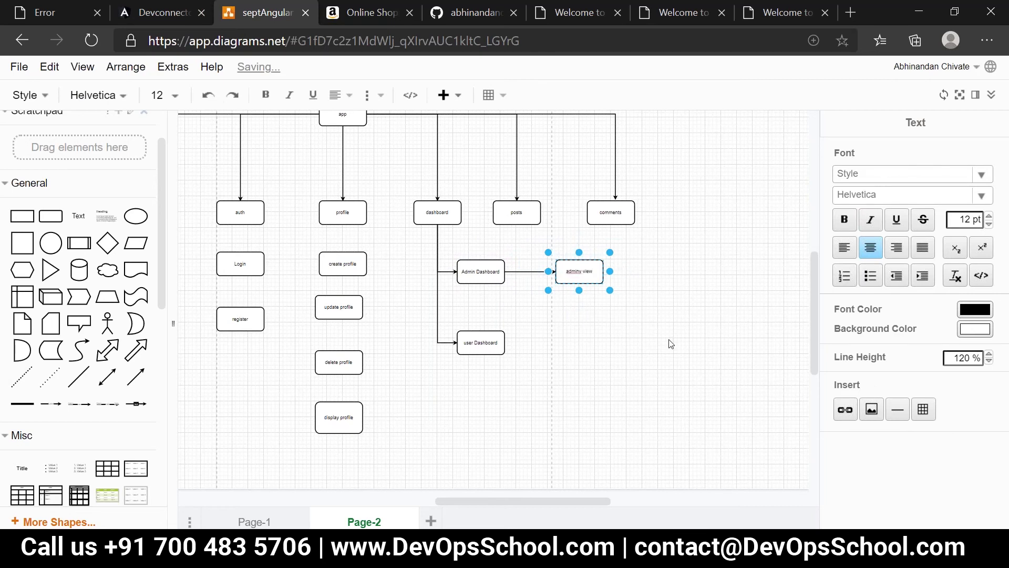
{"action": "left_click", "coordinate": [671, 344]}
Remove the stray connector drawn from Admin Dashboard to user Dashboard
{"action": "left_click", "coordinate": [486, 275]}
{"action": "left_click_drag", "start_coordinate": [481, 289], "coordinate": [464, 305]}
{"action": "left_click", "coordinate": [474, 269]}
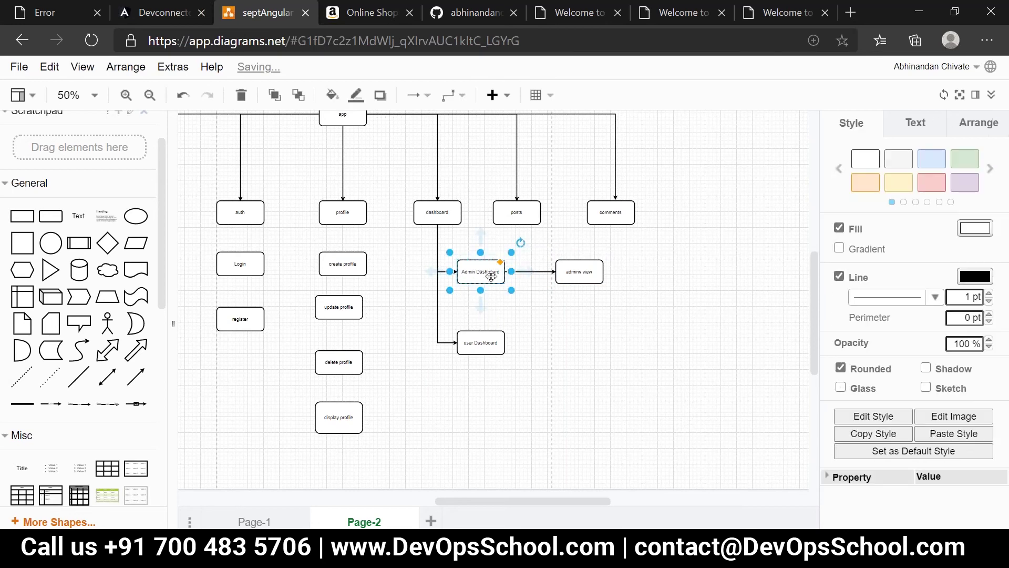
{"action": "left_click", "coordinate": [528, 272]}
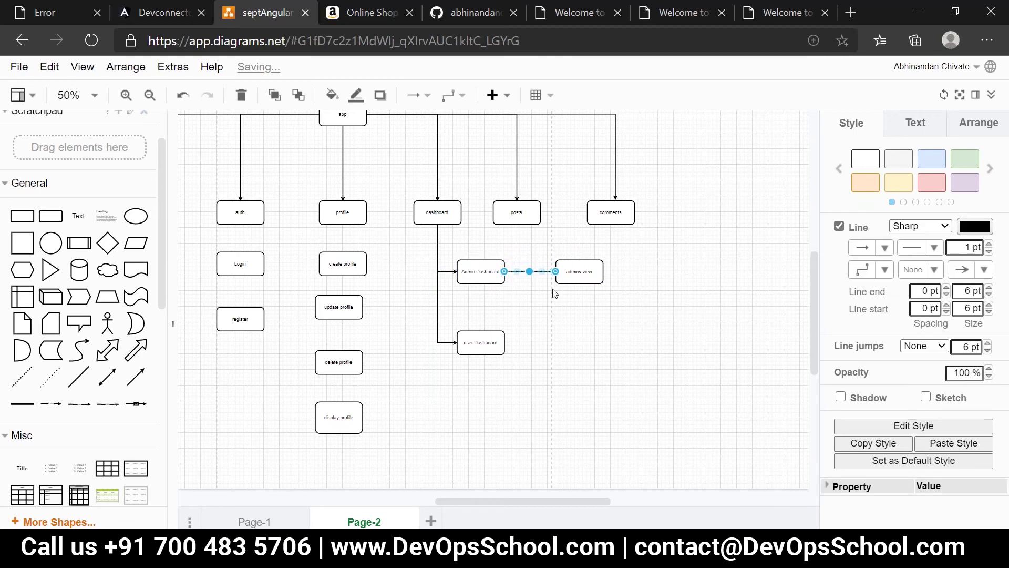
{"action": "left_click", "coordinate": [480, 273]}
{"action": "left_click_drag", "start_coordinate": [479, 292], "coordinate": [500, 334]}
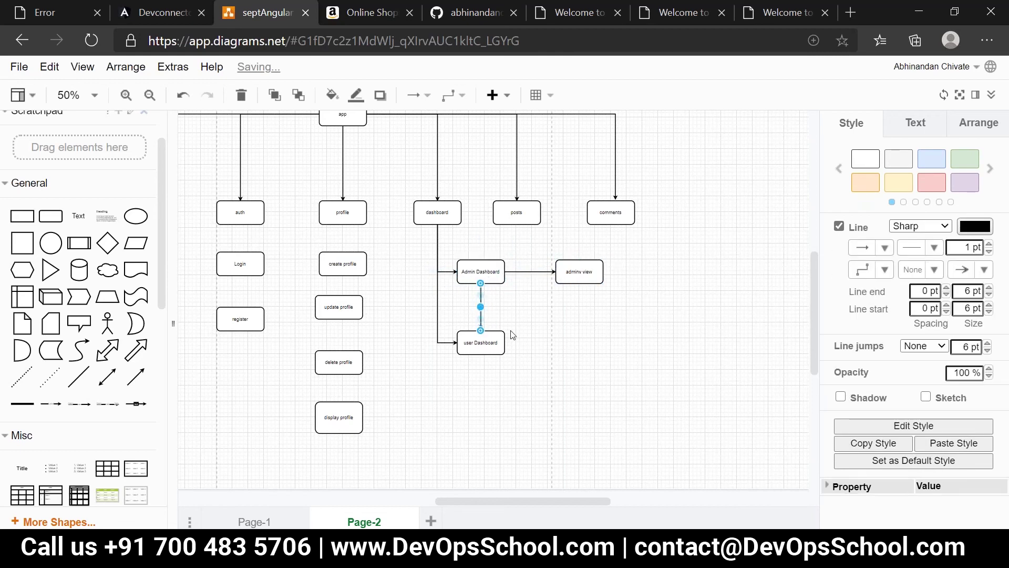
{"action": "key", "text": "Delete"}
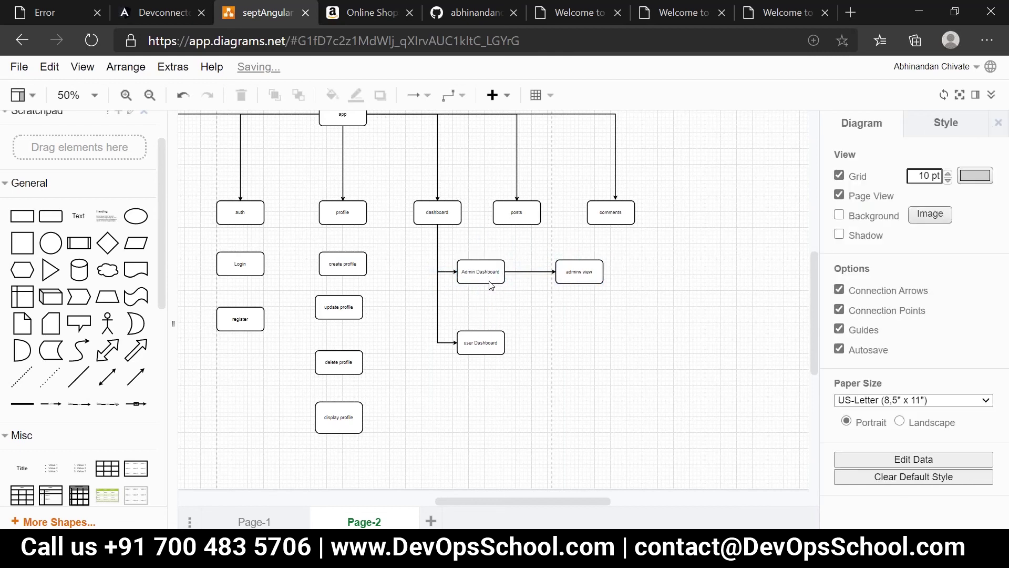
{"action": "left_click", "coordinate": [482, 263]}
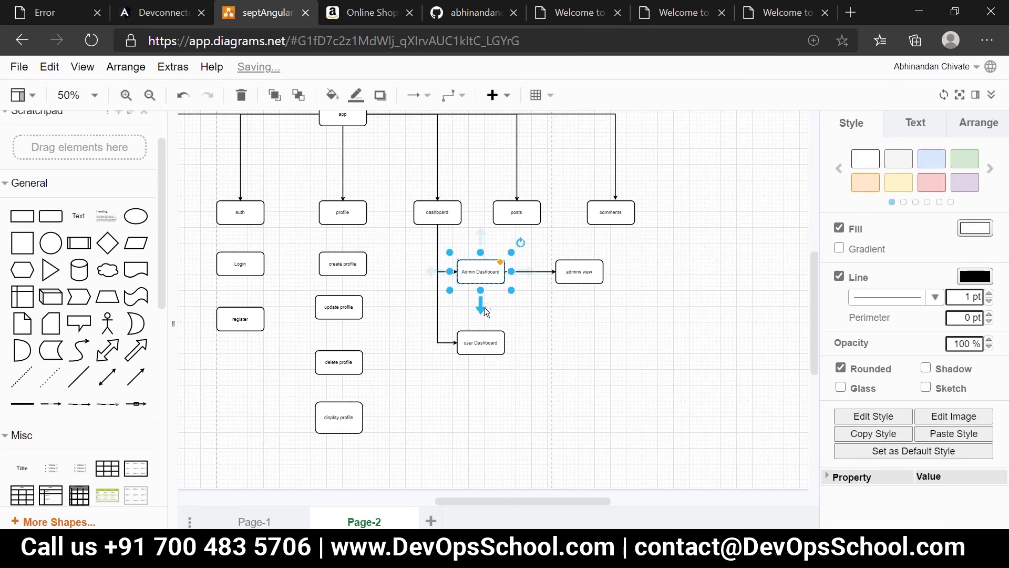
Add an 'admin report' box under the view box, arrowed from Admin Dashboard
{"action": "left_click", "coordinate": [51, 216]}
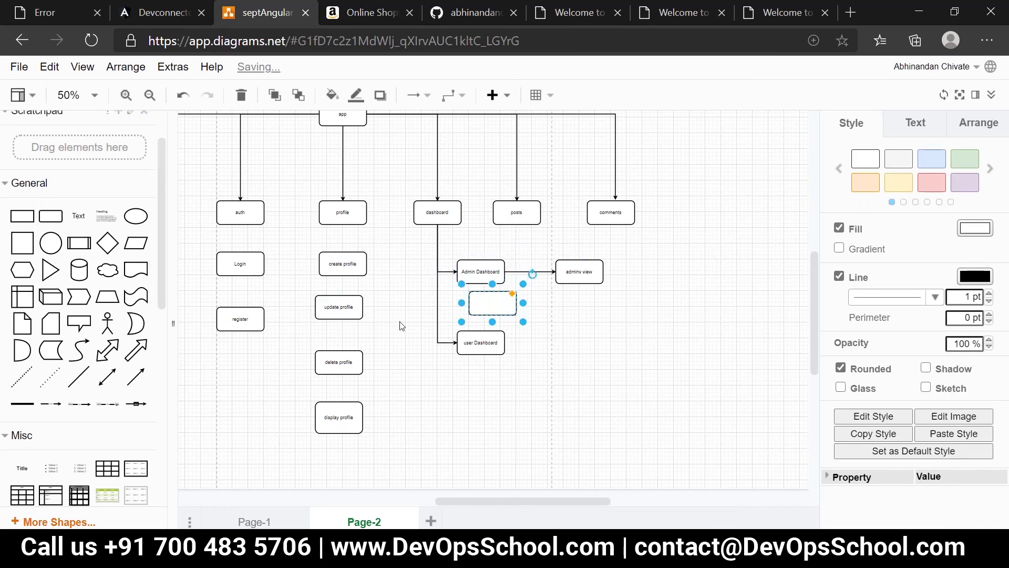
{"action": "left_click_drag", "start_coordinate": [572, 316], "coordinate": [583, 317]}
{"action": "key", "text": "F2"}
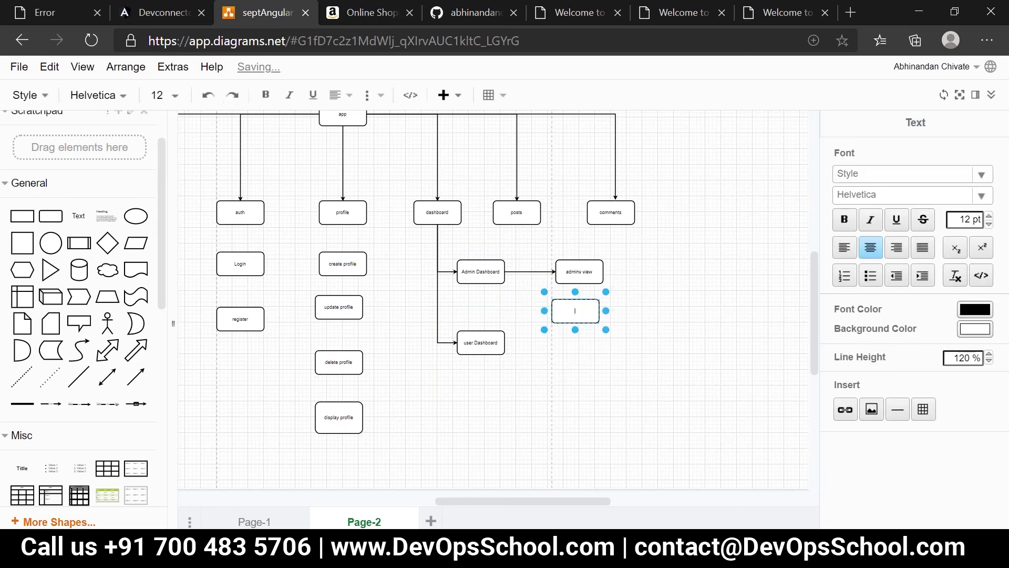
{"action": "type", "text": "admin report"}
{"action": "left_click", "coordinate": [486, 277]}
{"action": "left_click_drag", "start_coordinate": [518, 272], "coordinate": [551, 311]}
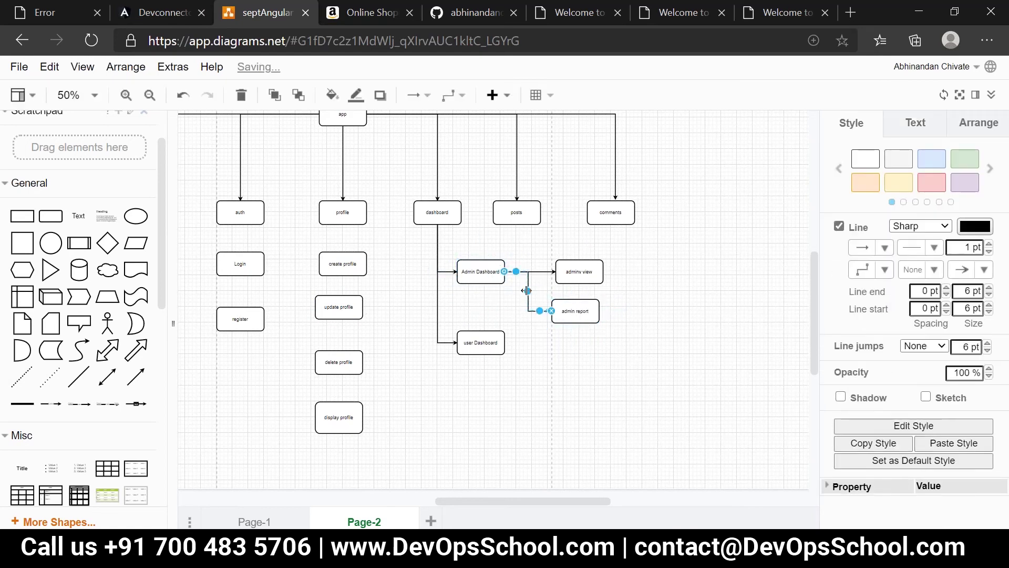
{"action": "left_click", "coordinate": [653, 354]}
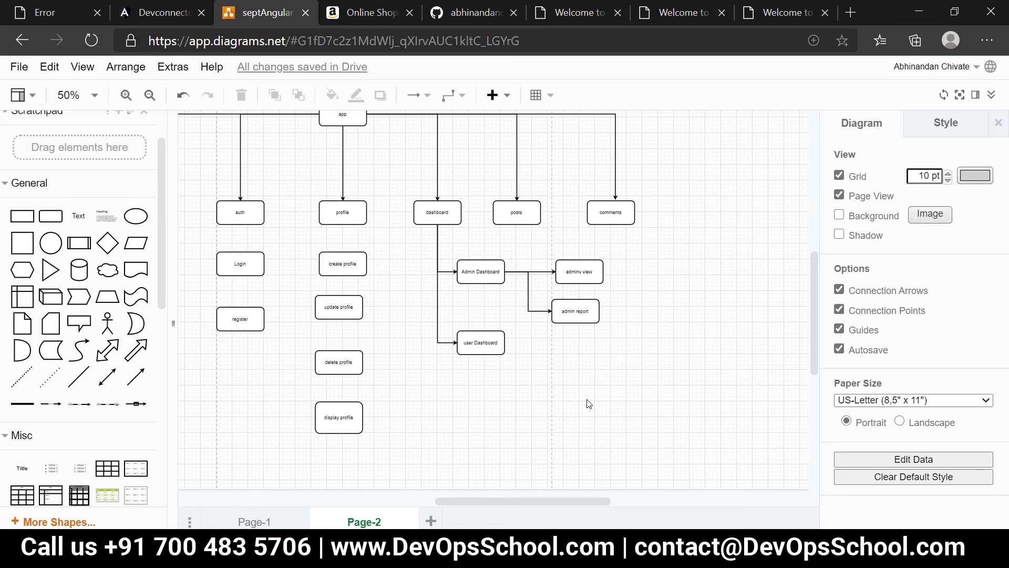
{"action": "left_click", "coordinate": [429, 210]}
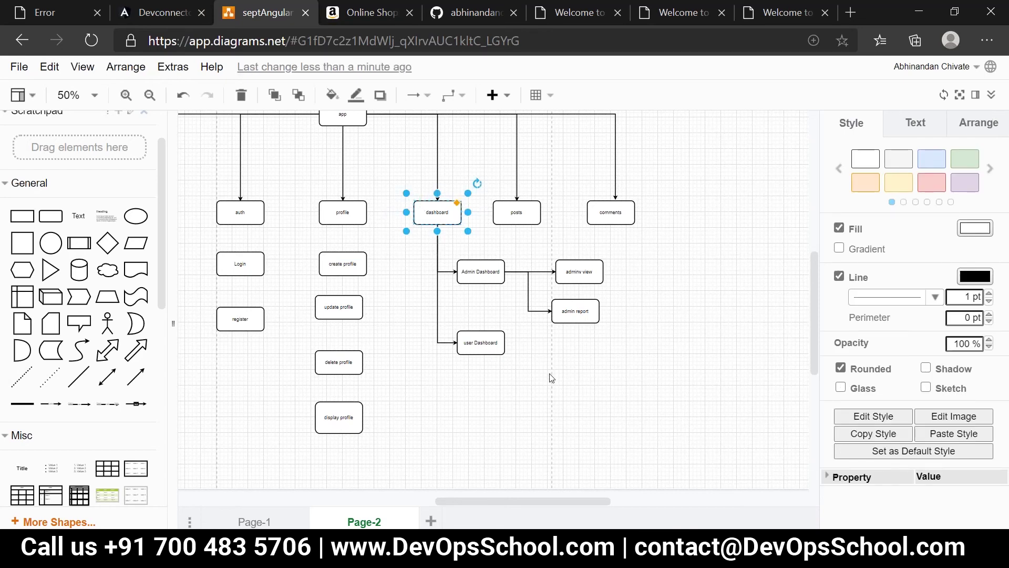
{"action": "left_click", "coordinate": [540, 415]}
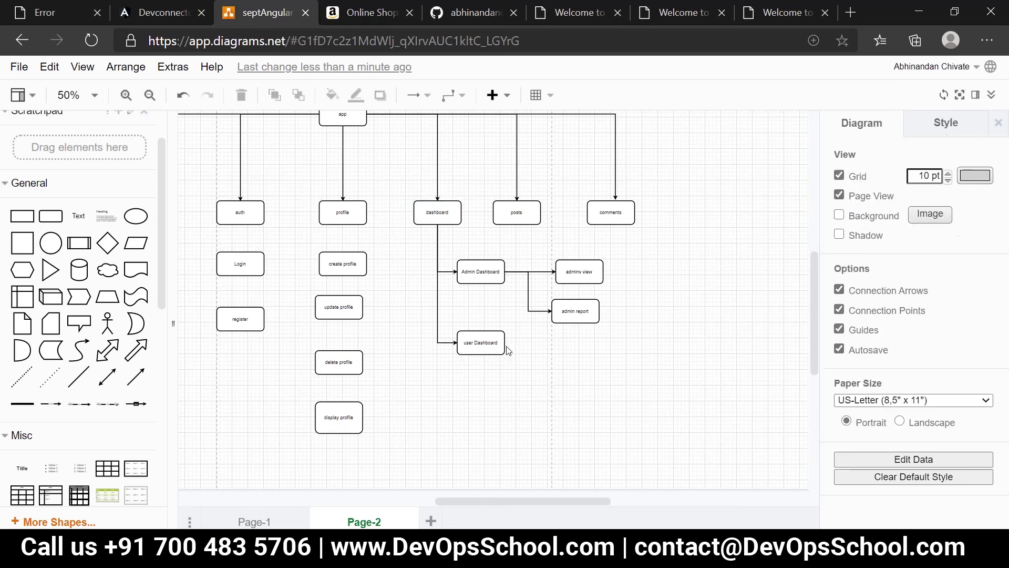
{"action": "left_click", "coordinate": [473, 276]}
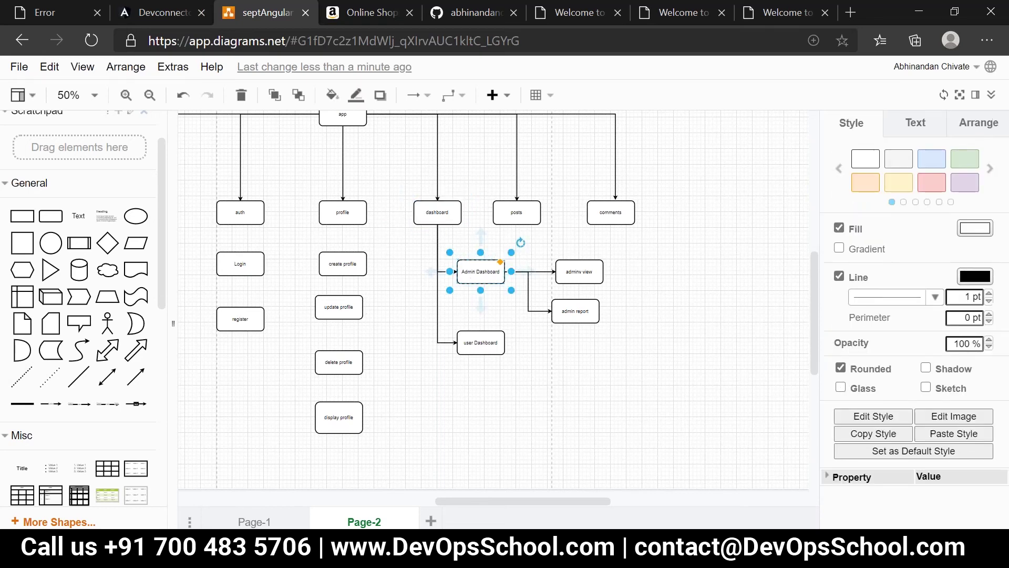
{"action": "left_click", "coordinate": [570, 388]}
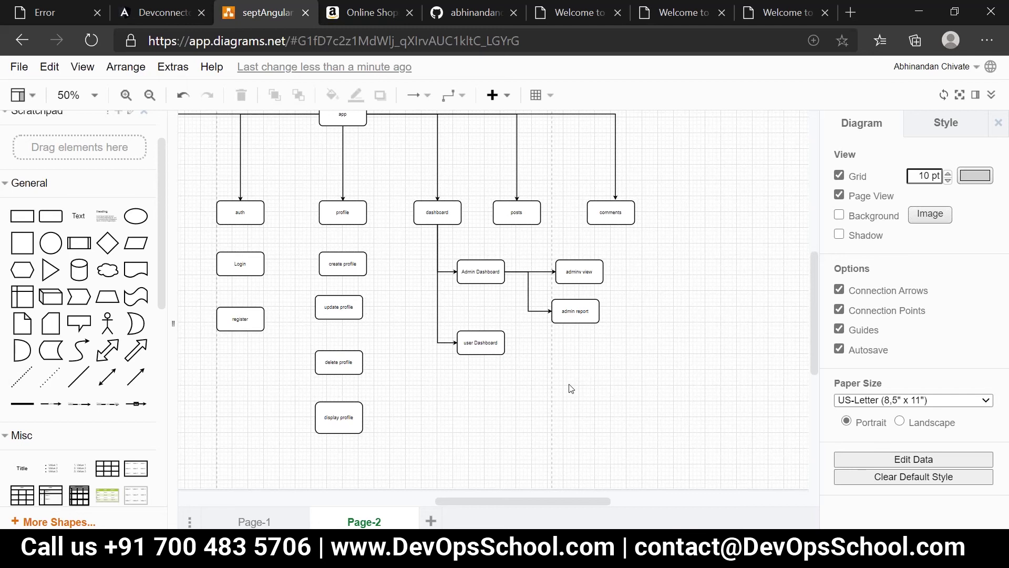
{"action": "left_click", "coordinate": [425, 213]}
{"action": "left_click", "coordinate": [475, 348]}
{"action": "left_click", "coordinate": [480, 273]}
{"action": "left_click", "coordinate": [532, 383]}
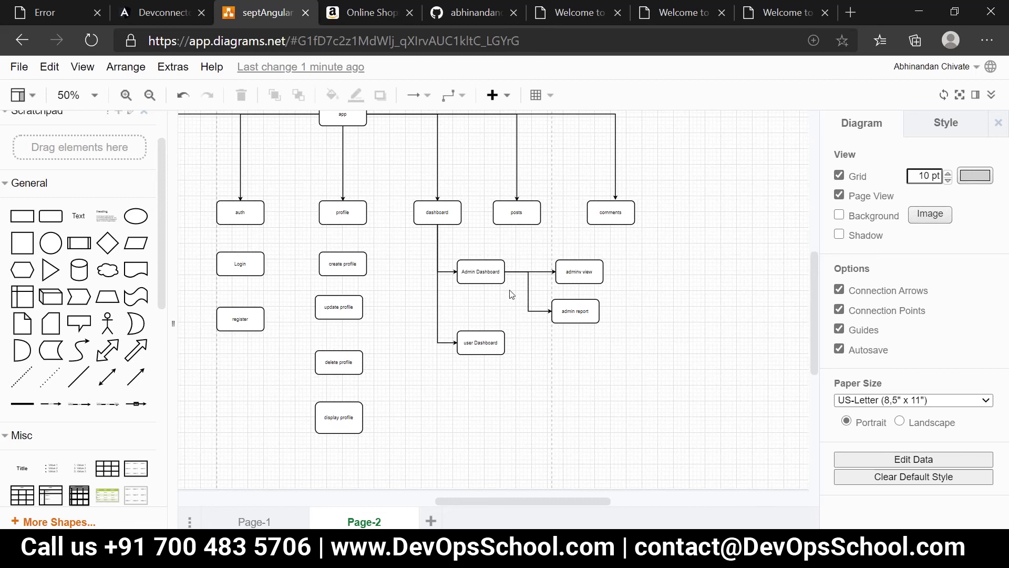
{"action": "left_click", "coordinate": [436, 218]}
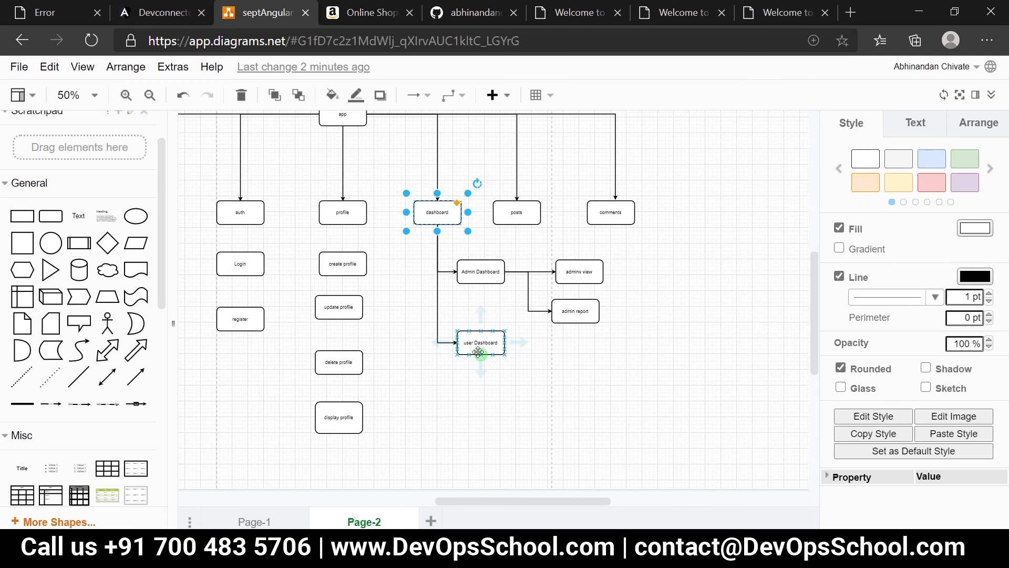
{"action": "left_click", "coordinate": [463, 369]}
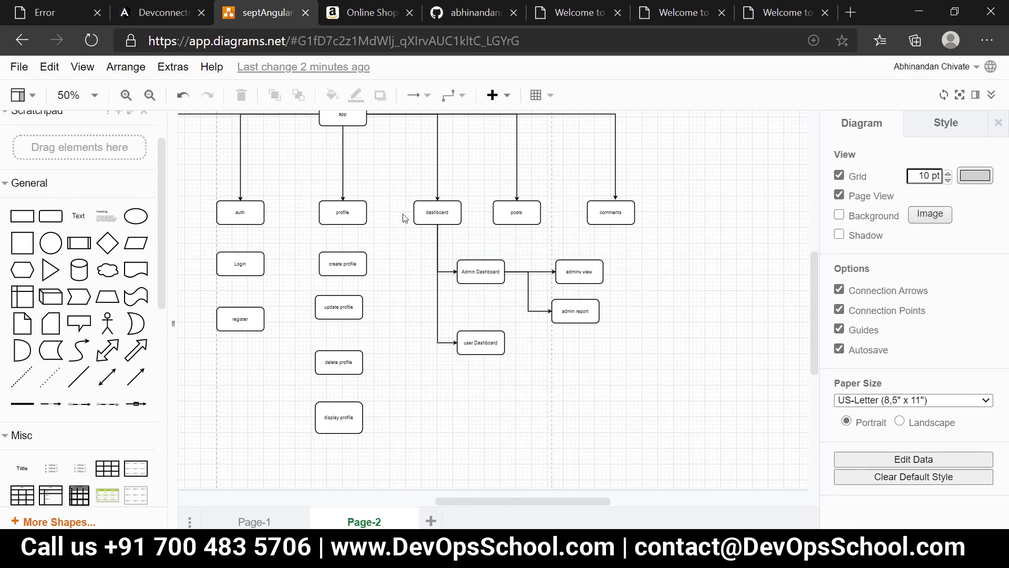
{"action": "left_click", "coordinate": [426, 222]}
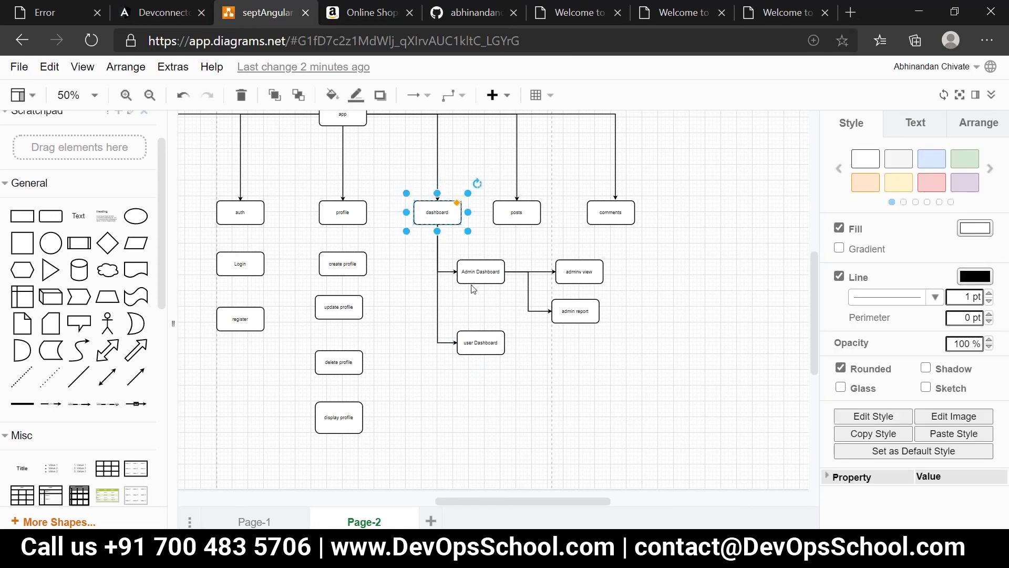
{"action": "left_click", "coordinate": [564, 390]}
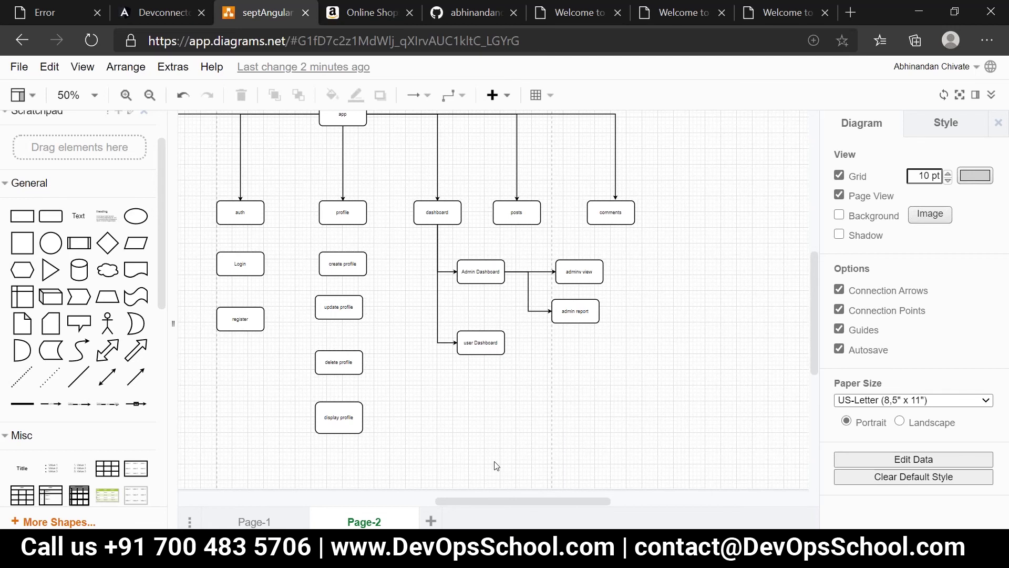
{"action": "scroll", "coordinate": [497, 503], "scroll_direction": "up", "scroll_amount": 3}
Bring the core branch into view and multi-select its header, landing and footer boxes
{"action": "left_click_drag", "start_coordinate": [496, 502], "coordinate": [443, 497]}
{"action": "scroll", "coordinate": [519, 447], "scroll_direction": "down", "scroll_amount": 2}
{"action": "scroll", "coordinate": [519, 448], "scroll_direction": "up", "scroll_amount": 1}
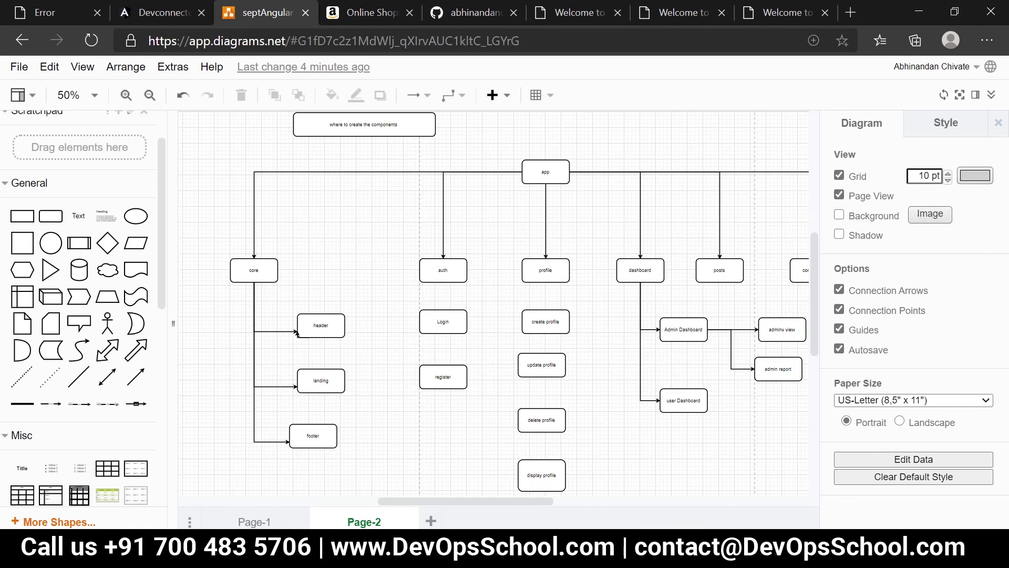
{"action": "left_click", "coordinate": [268, 273]}
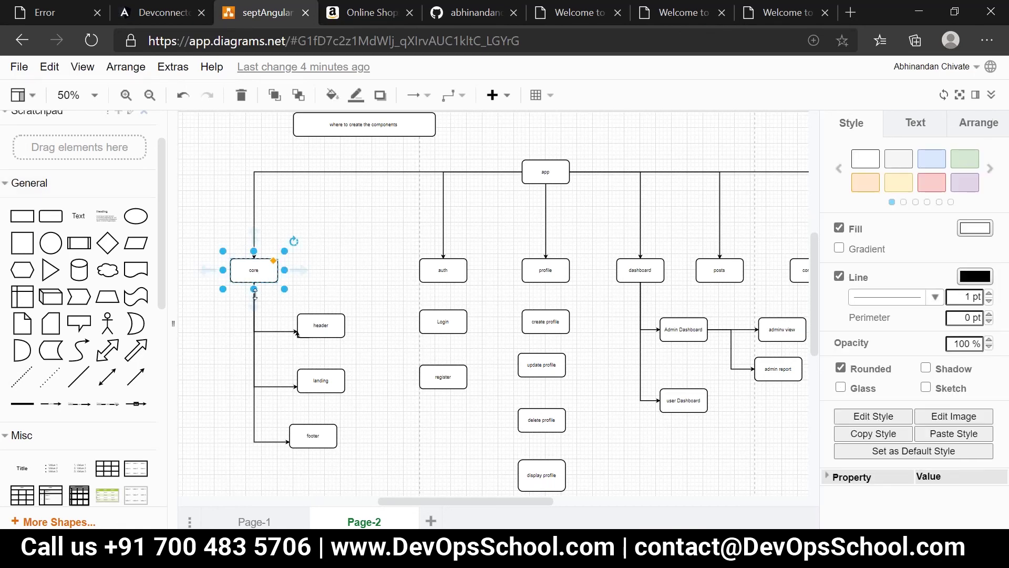
{"action": "left_click", "coordinate": [322, 327]}
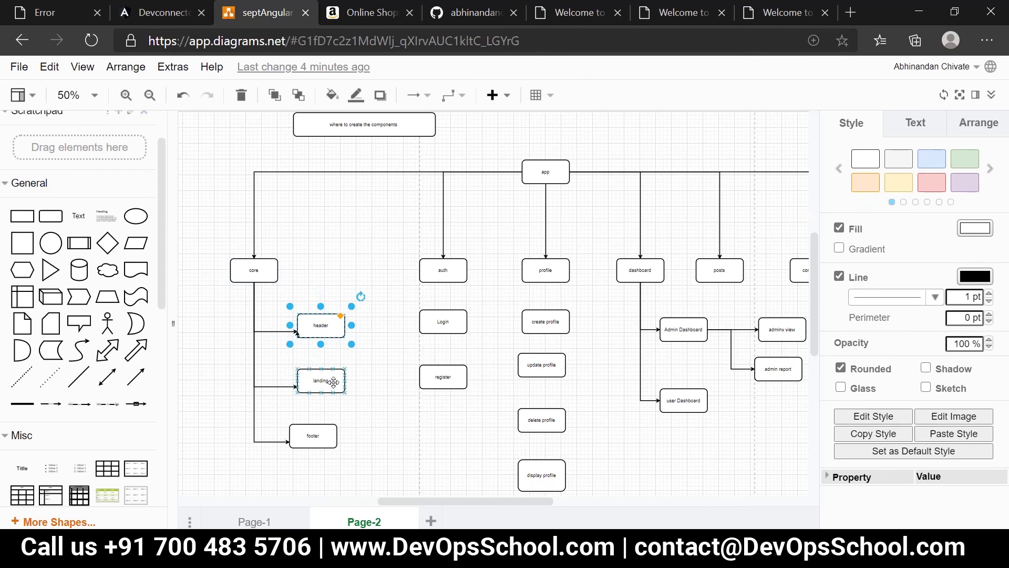
{"action": "left_click", "coordinate": [321, 381], "text": "shift"}
{"action": "left_click", "coordinate": [328, 437], "text": "shift"}
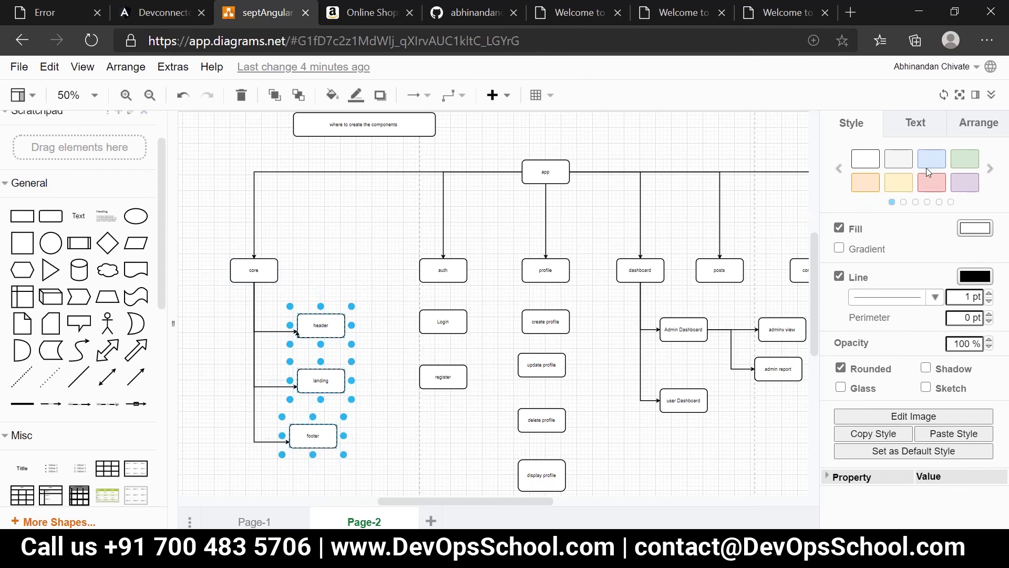
Fill header, landing, footer and the four profile sub-boxes yellow
{"action": "left_click", "coordinate": [900, 187]}
{"action": "left_click", "coordinate": [557, 326], "text": "shift"}
{"action": "left_click", "coordinate": [557, 366], "text": "shift"}
{"action": "left_click", "coordinate": [557, 424], "text": "shift"}
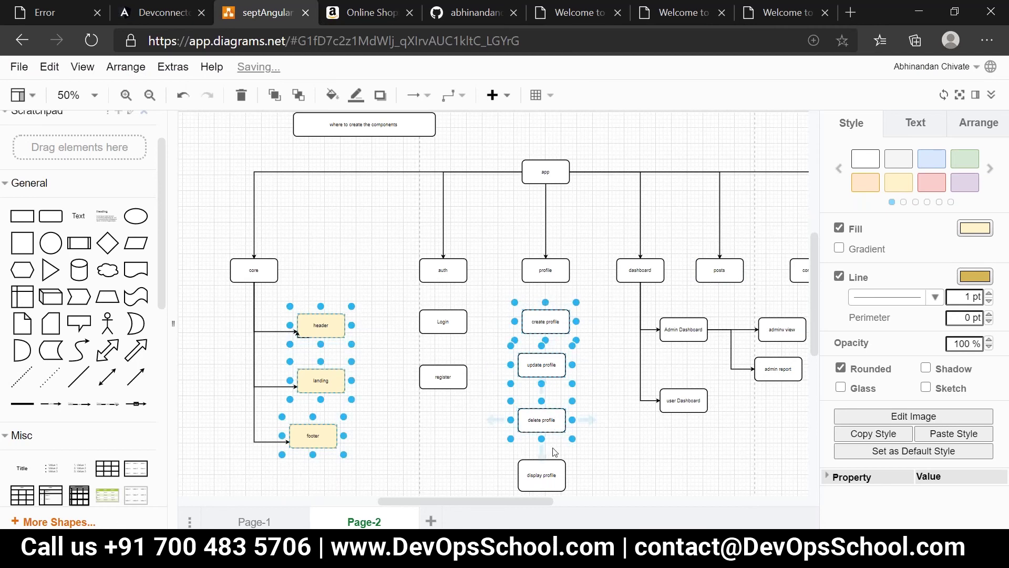
{"action": "left_click", "coordinate": [551, 465], "text": "shift"}
{"action": "left_click", "coordinate": [887, 187]}
Fill the adminv view and admin report boxes yellow as well
{"action": "left_click", "coordinate": [771, 363], "text": "shift"}
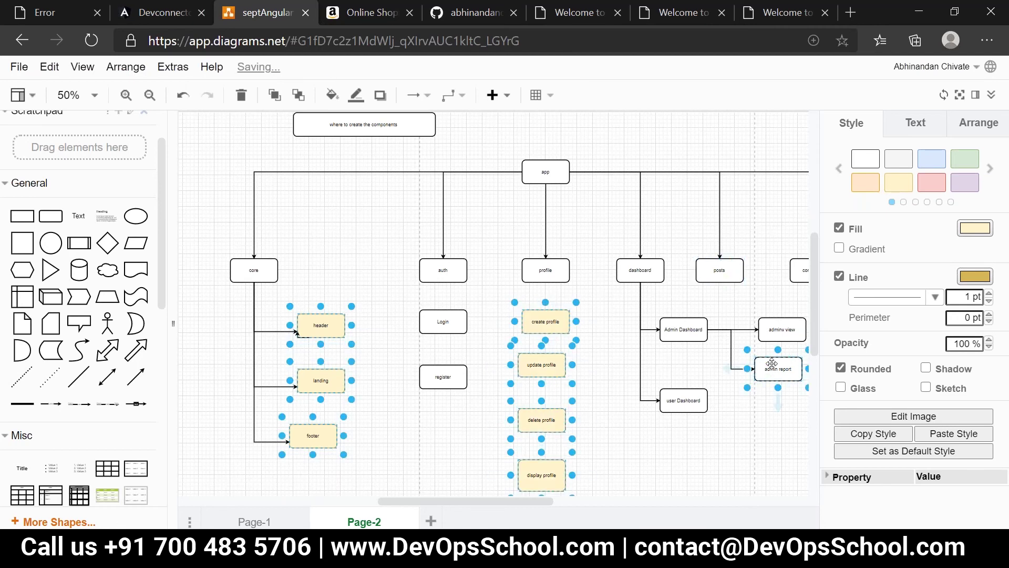
{"action": "left_click", "coordinate": [777, 333], "text": "shift"}
{"action": "left_click", "coordinate": [898, 183]}
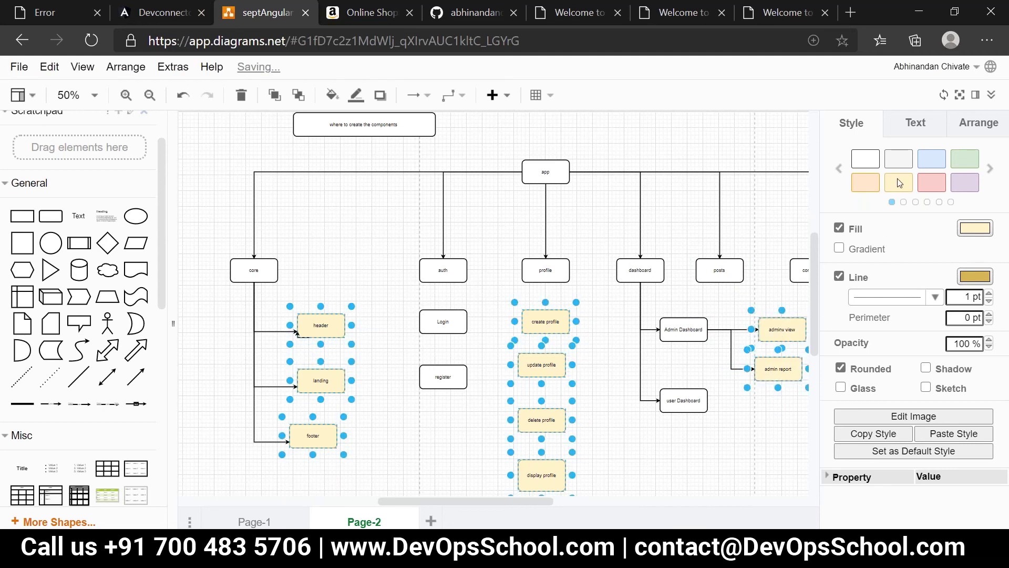
{"action": "left_click", "coordinate": [703, 488]}
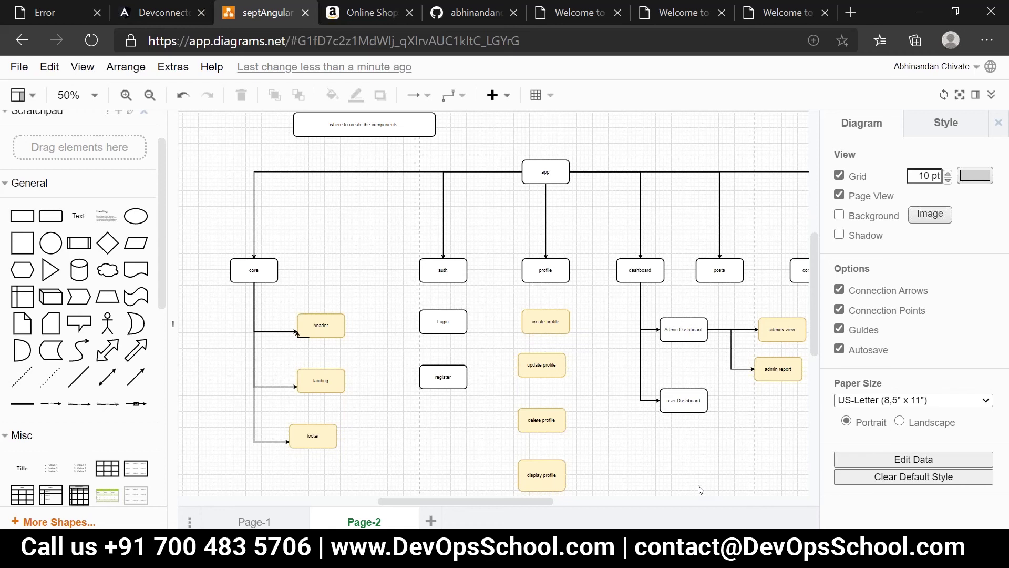
Fill the core, auth, profile, dashboard, posts and comments boxes with the light-blue swatch
{"action": "left_click", "coordinate": [274, 270]}
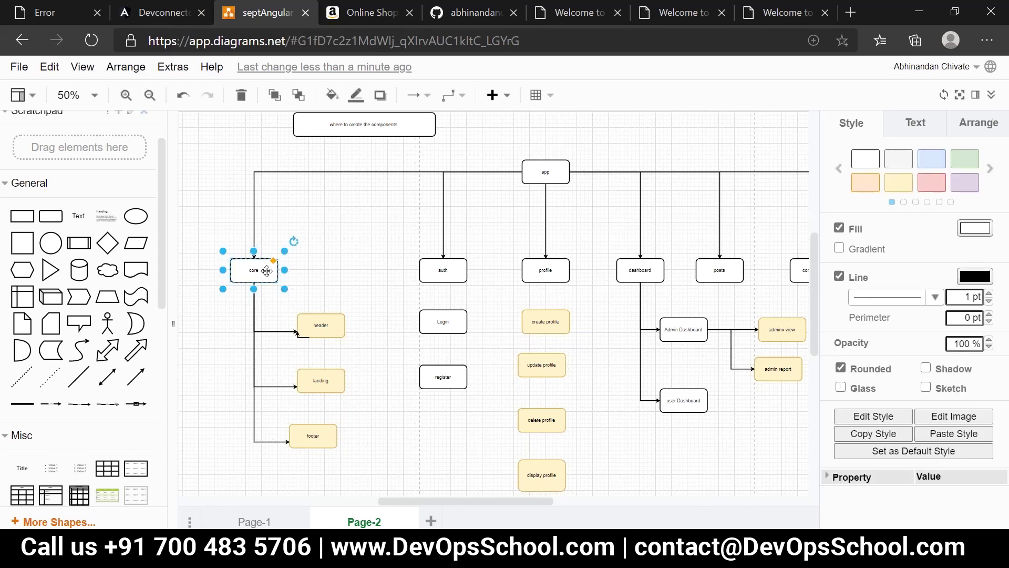
{"action": "left_click", "coordinate": [447, 271], "text": "shift"}
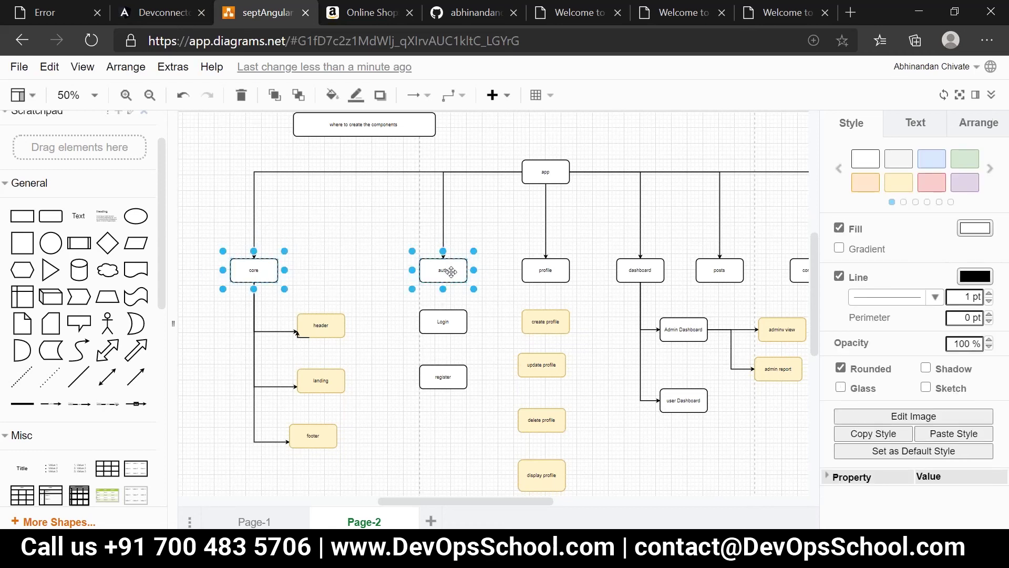
{"action": "left_click", "coordinate": [544, 270], "text": "shift"}
{"action": "left_click", "coordinate": [631, 277], "text": "shift"}
{"action": "left_click", "coordinate": [728, 274], "text": "shift"}
{"action": "left_click", "coordinate": [800, 274], "text": "shift"}
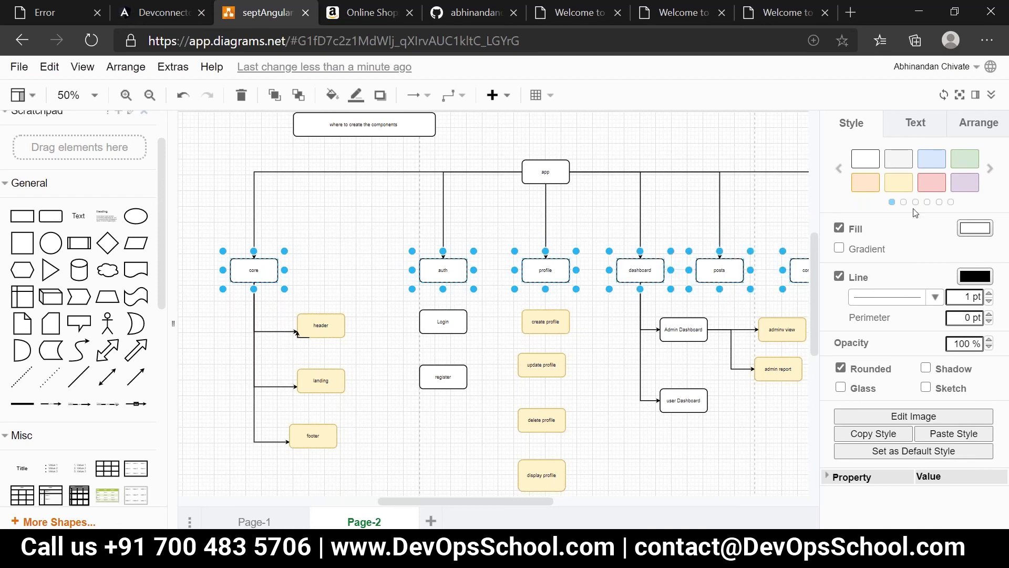
{"action": "left_click", "coordinate": [930, 166]}
{"action": "left_click", "coordinate": [700, 460]}
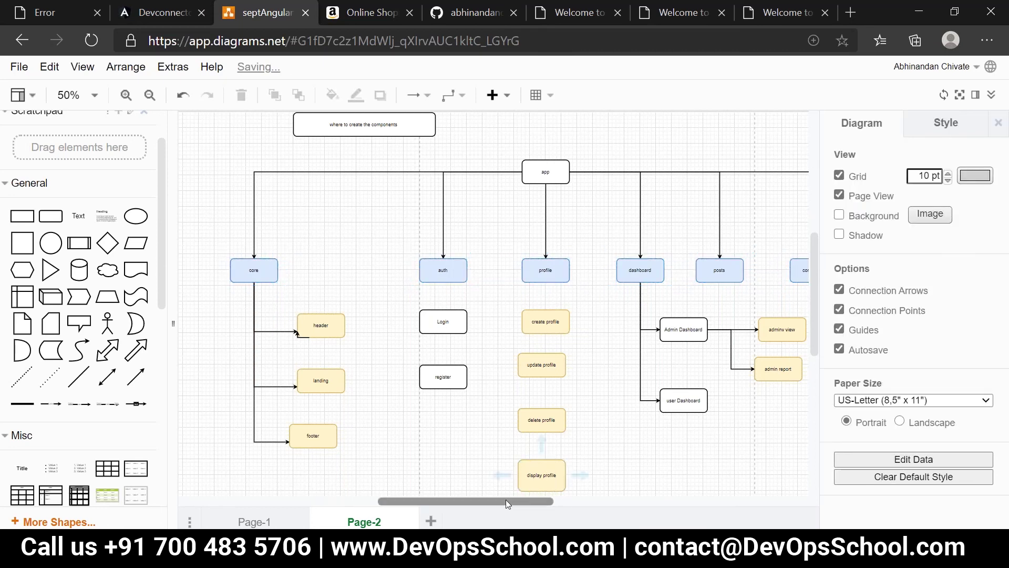
{"action": "left_click_drag", "start_coordinate": [502, 503], "coordinate": [523, 503]}
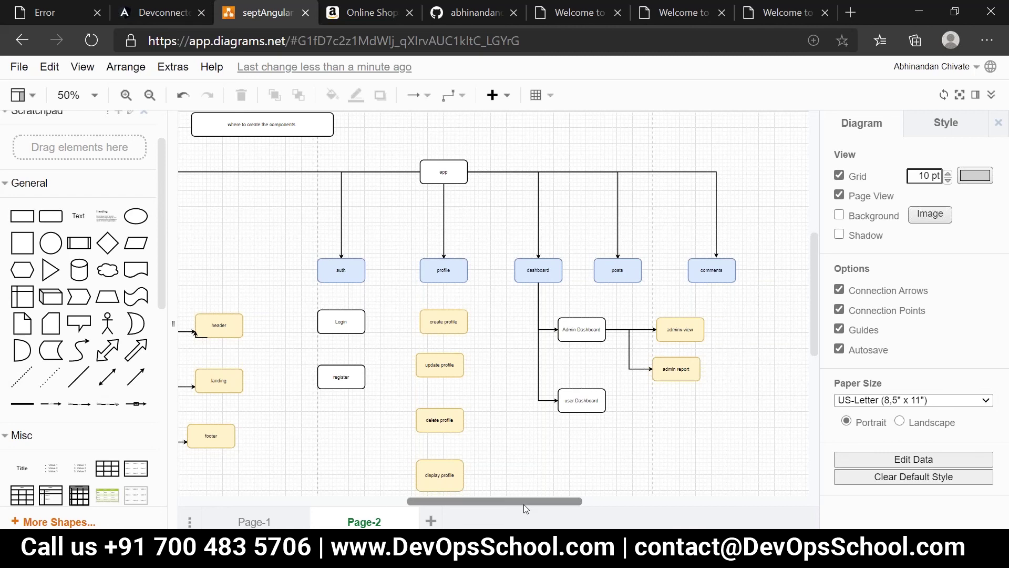
{"action": "left_click_drag", "start_coordinate": [526, 506], "coordinate": [474, 497]}
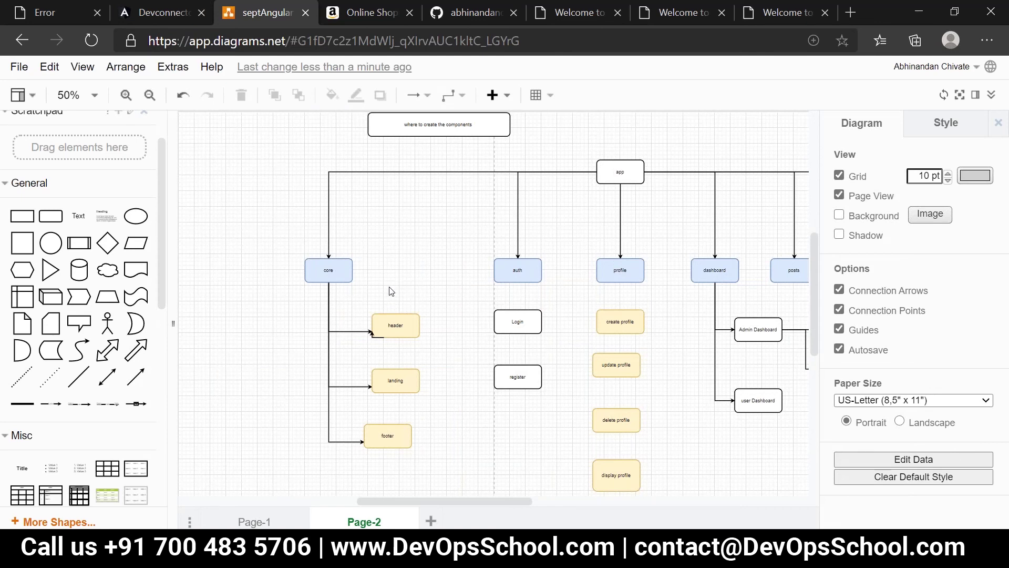
{"action": "left_click", "coordinate": [731, 276]}
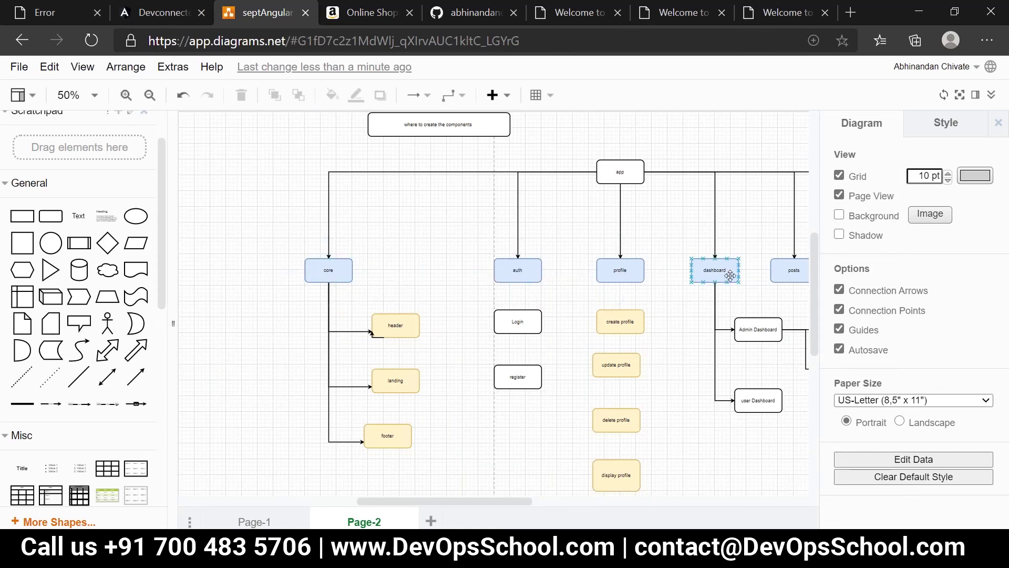
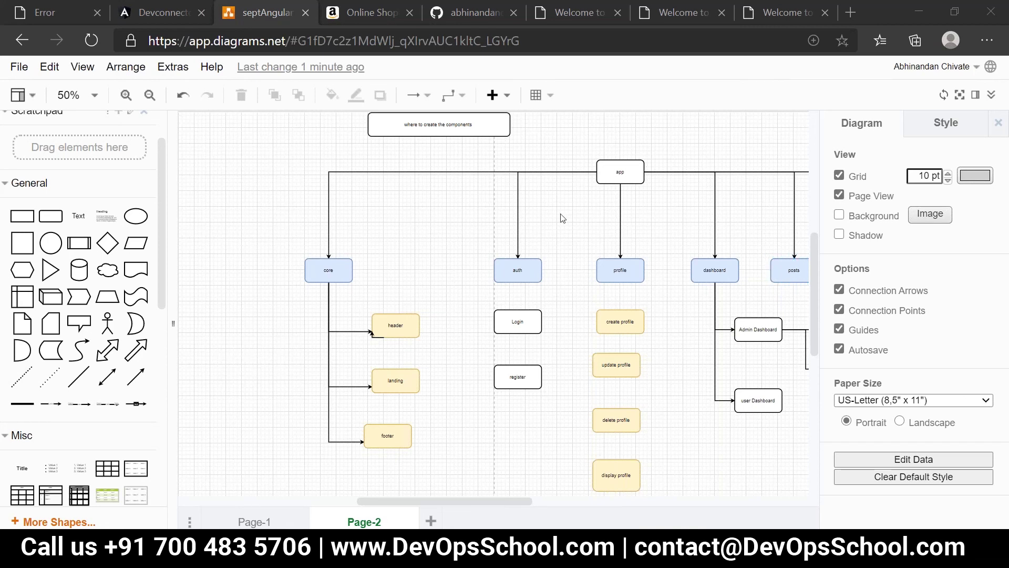
In the diagram, select the core branch and the profile column in turn to review their child boxes
{"action": "left_click_drag", "start_coordinate": [255, 234], "coordinate": [435, 442]}
{"action": "left_click", "coordinate": [435, 443]}
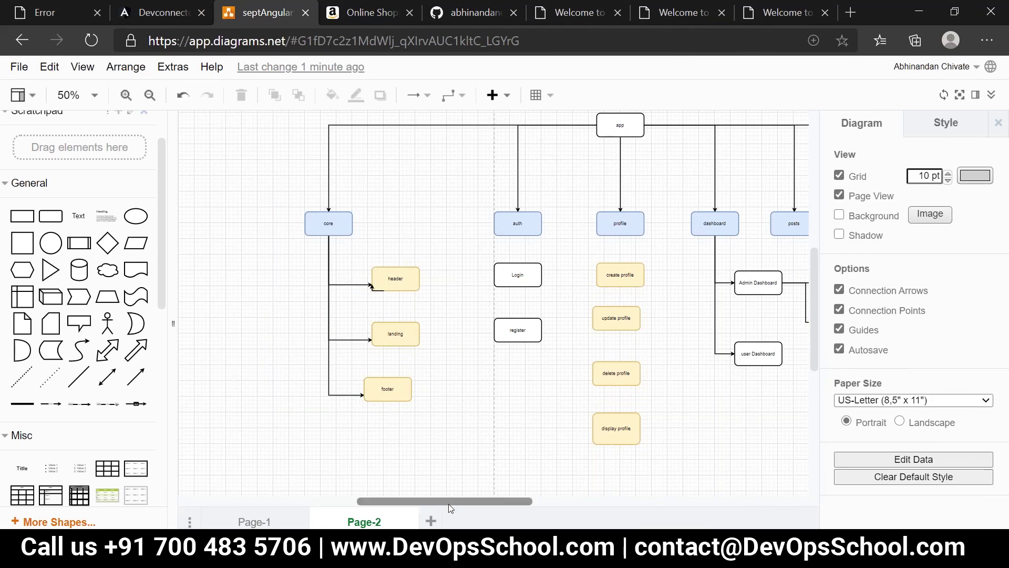
{"action": "left_click_drag", "start_coordinate": [454, 498], "coordinate": [482, 495]}
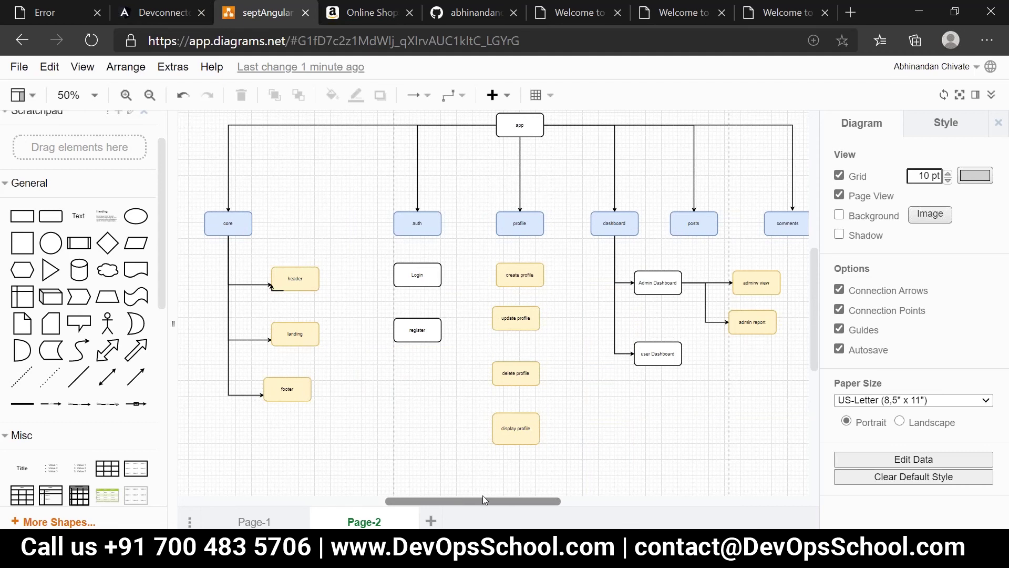
{"action": "left_click_drag", "start_coordinate": [484, 496], "coordinate": [490, 495]}
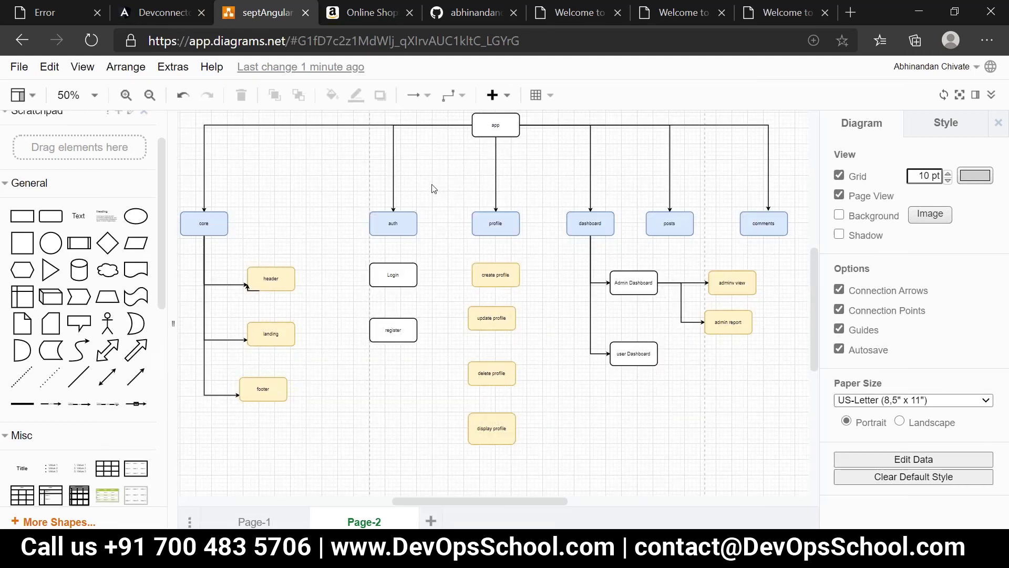
{"action": "left_click_drag", "start_coordinate": [480, 320], "coordinate": [564, 473]}
{"action": "left_click", "coordinate": [566, 474]}
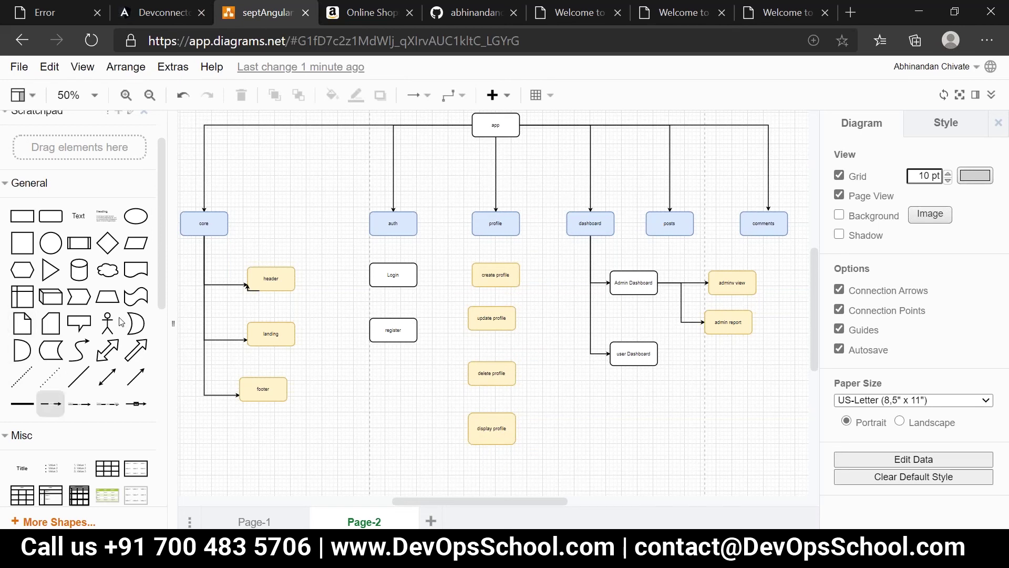
{"action": "left_click_drag", "start_coordinate": [421, 499], "coordinate": [349, 486]}
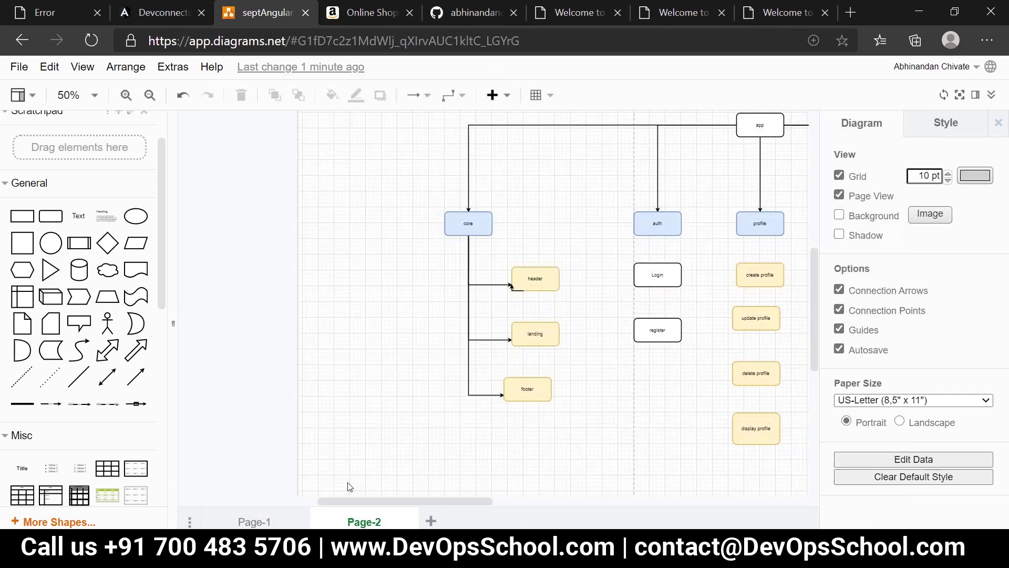
{"action": "left_click_drag", "start_coordinate": [380, 181], "coordinate": [570, 432]}
{"action": "left_click", "coordinate": [558, 433]}
{"action": "left_click", "coordinate": [479, 235]}
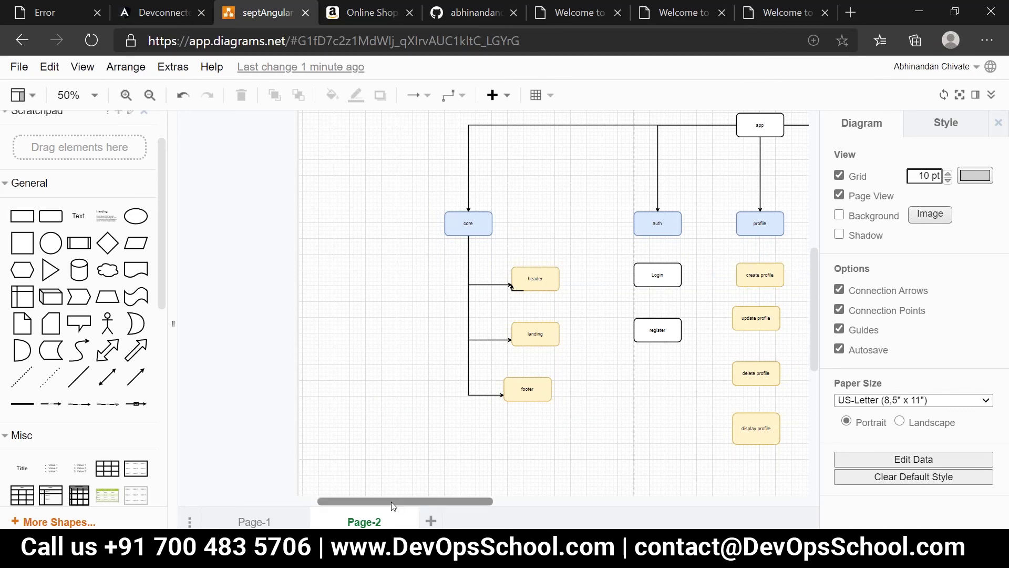
{"action": "left_click_drag", "start_coordinate": [417, 504], "coordinate": [500, 515]}
{"action": "left_click_drag", "start_coordinate": [371, 188], "coordinate": [471, 451]}
{"action": "left_click", "coordinate": [472, 450]}
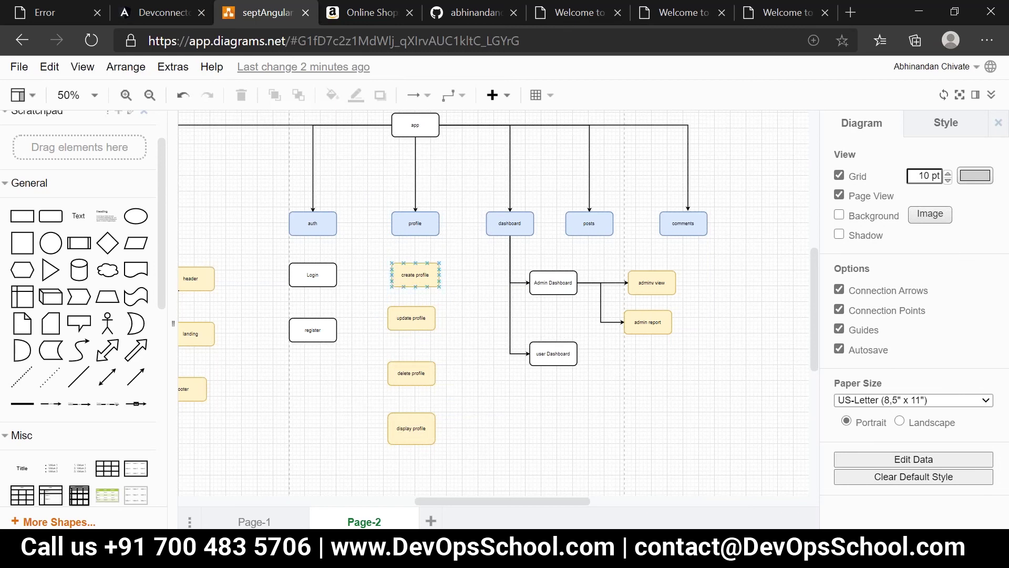
{"action": "left_click_drag", "start_coordinate": [365, 187], "coordinate": [446, 457]}
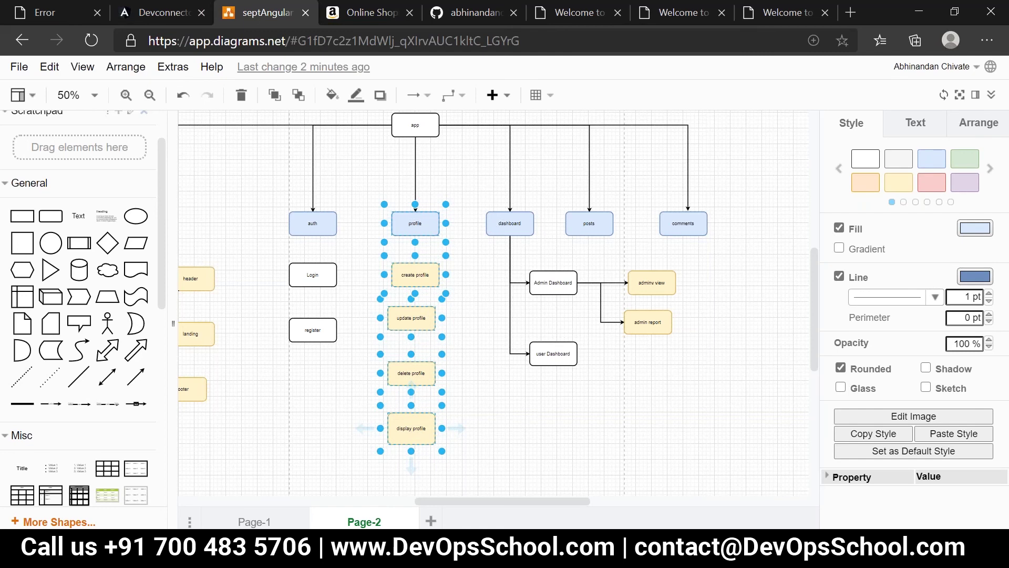
{"action": "left_click", "coordinate": [480, 481]}
{"action": "scroll", "coordinate": [450, 501], "scroll_direction": "left", "scroll_amount": 1}
{"action": "scroll", "coordinate": [449, 501], "scroll_direction": "left", "scroll_amount": 3}
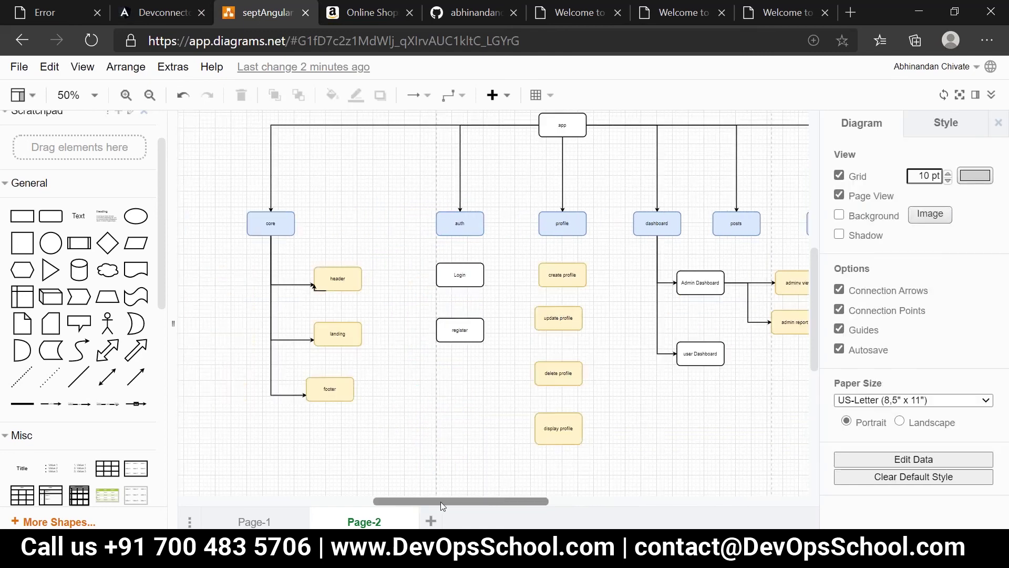
{"action": "left_click_drag", "start_coordinate": [247, 183], "coordinate": [430, 425]}
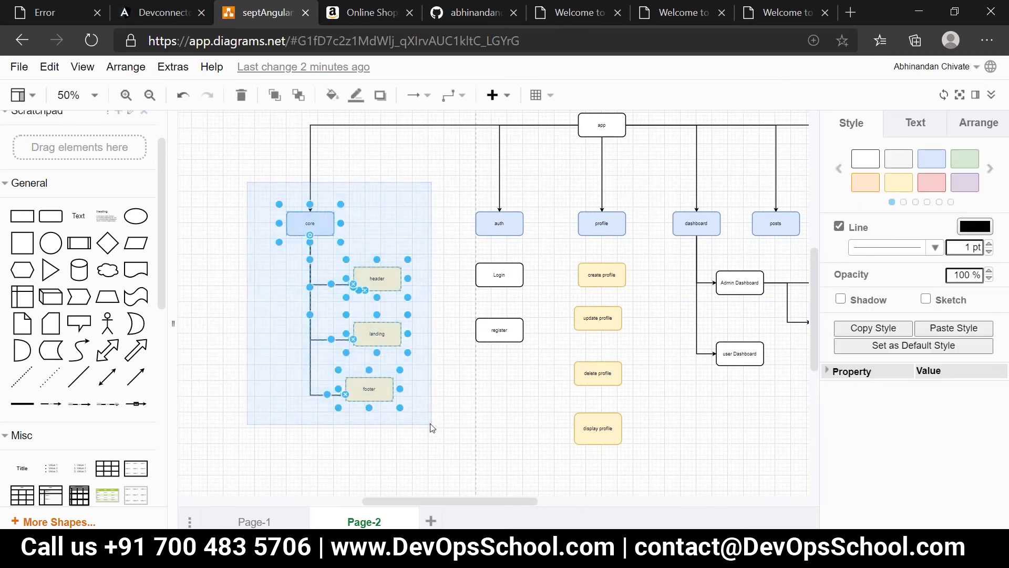
{"action": "left_click", "coordinate": [430, 425]}
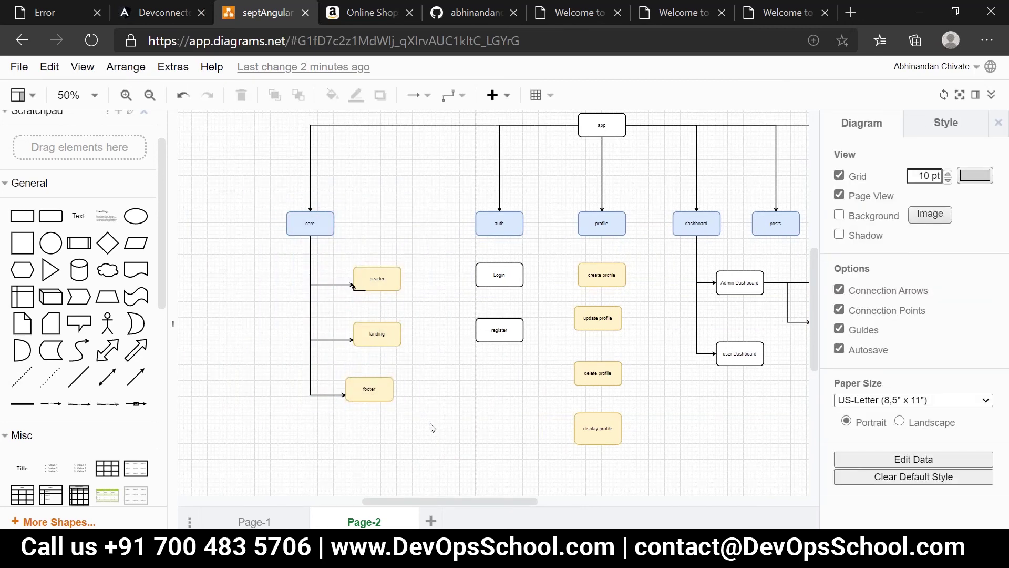
Select the top-row module boxes one by one: core, auth, profile, dashboard and posts
{"action": "left_click", "coordinate": [499, 224]}
{"action": "left_click", "coordinate": [593, 225]}
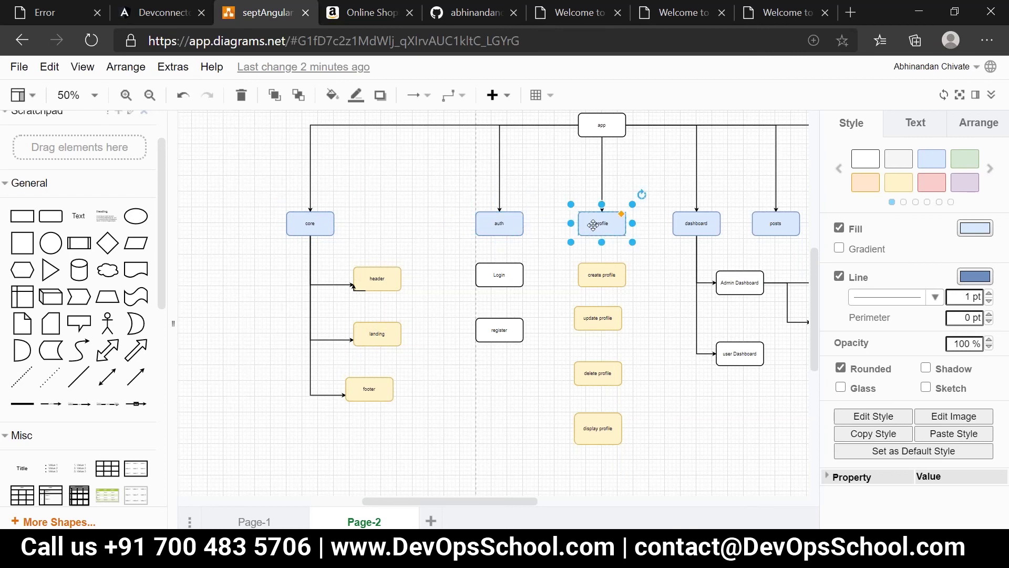
{"action": "left_click", "coordinate": [701, 219]}
{"action": "left_click", "coordinate": [760, 220]}
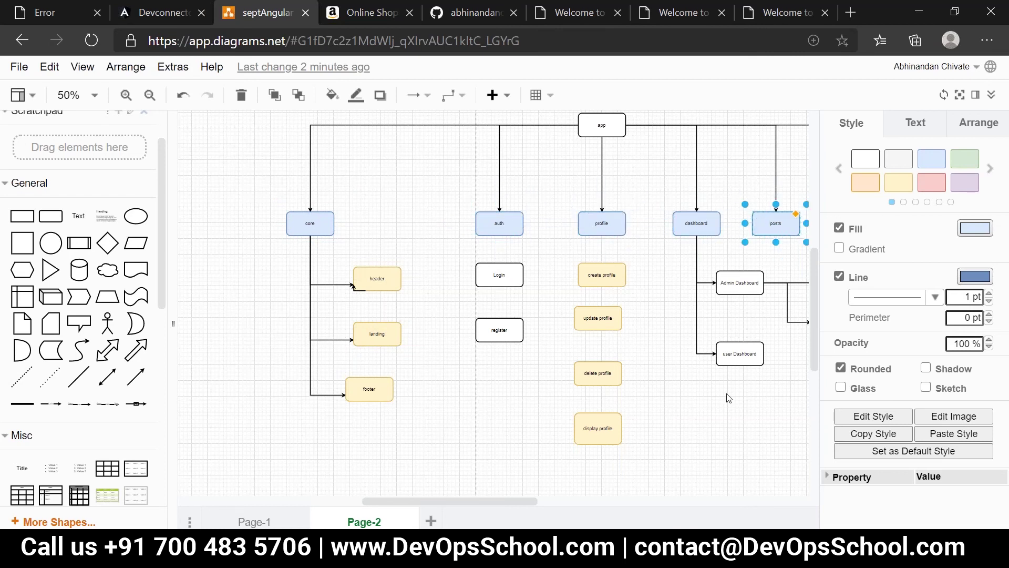
{"action": "scroll", "coordinate": [729, 398], "scroll_direction": "right", "scroll_amount": 3}
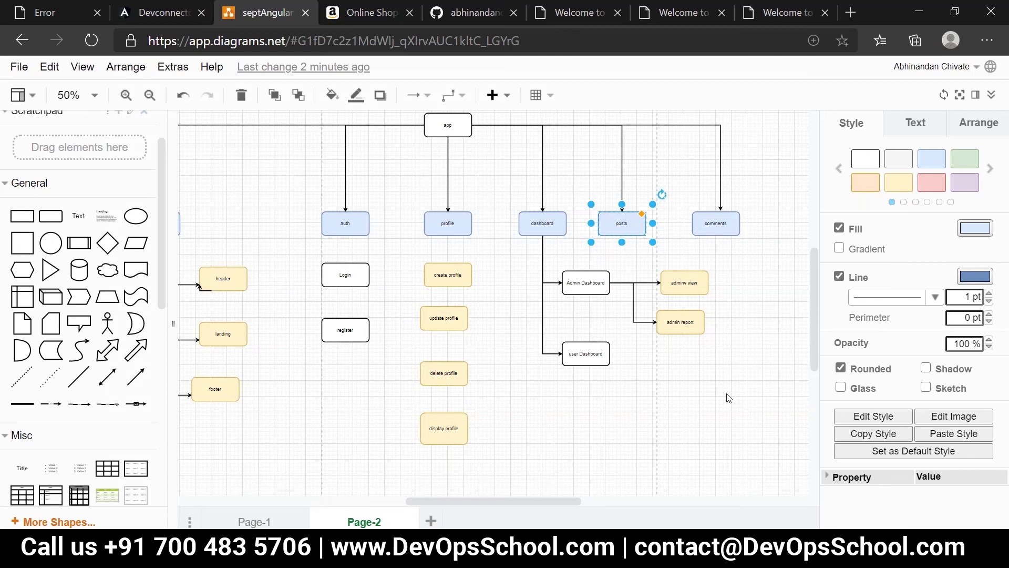
{"action": "left_click", "coordinate": [367, 459]}
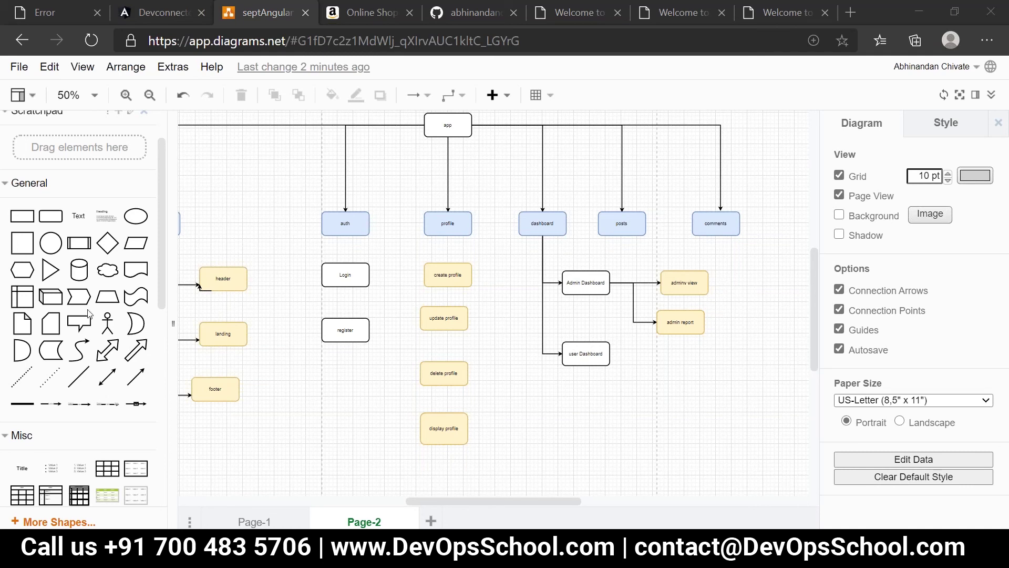
{"action": "left_click", "coordinate": [541, 438]}
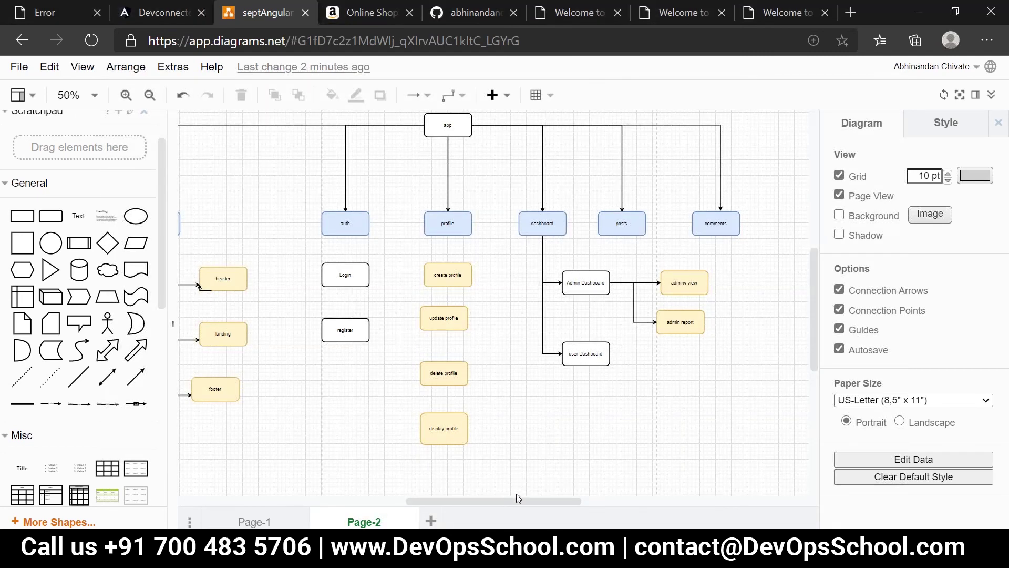
{"action": "left_click_drag", "start_coordinate": [507, 498], "coordinate": [470, 499]}
{"action": "left_click", "coordinate": [284, 224]}
{"action": "left_click", "coordinate": [526, 225]}
{"action": "left_click", "coordinate": [590, 225]}
{"action": "left_click", "coordinate": [677, 223]}
{"action": "left_click", "coordinate": [748, 225]}
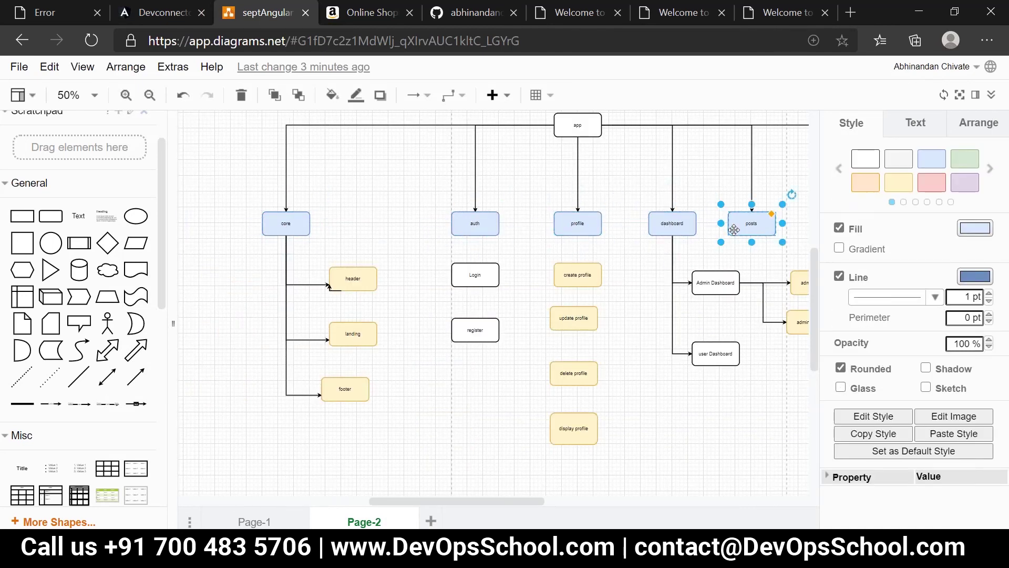
{"action": "left_click", "coordinate": [510, 495]}
{"action": "left_click_drag", "start_coordinate": [512, 501], "coordinate": [587, 501]}
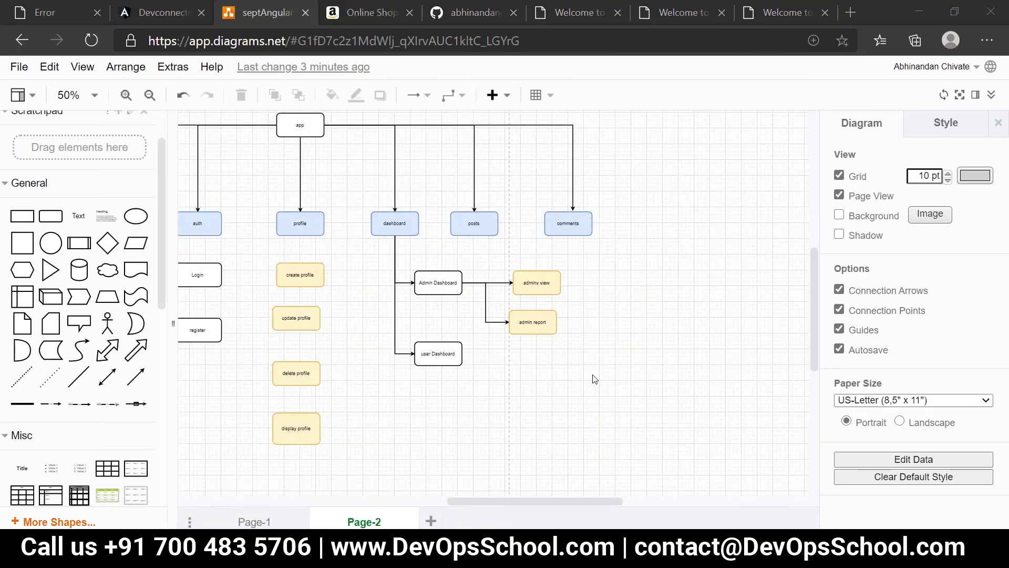
In Excel, enter 'module' in D10 and 'a module is a container where we can hold' in E10
{"action": "key", "text": "alt+Tab"}
{"action": "left_click", "coordinate": [266, 349]}
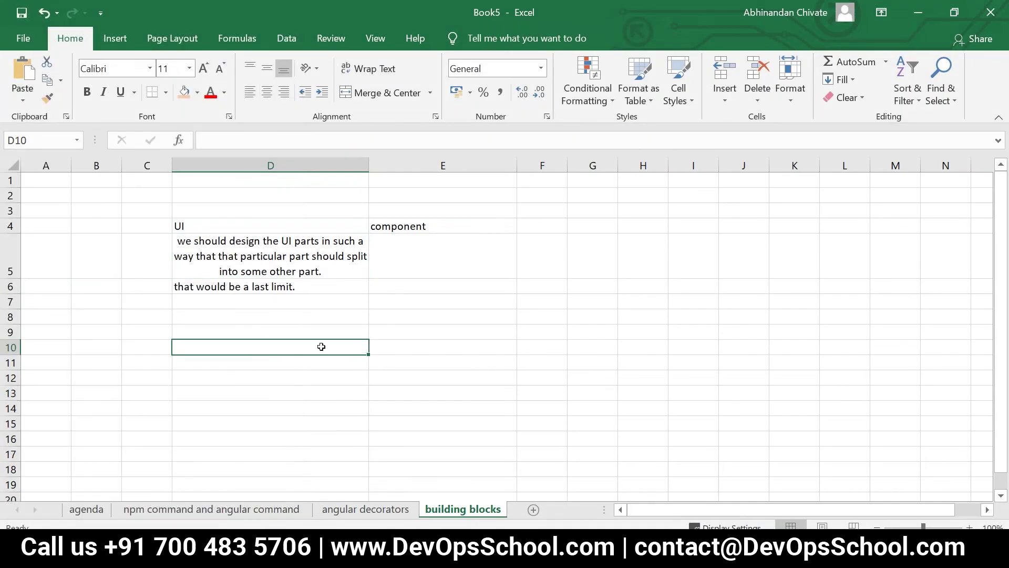
{"action": "type", "text": "module"}
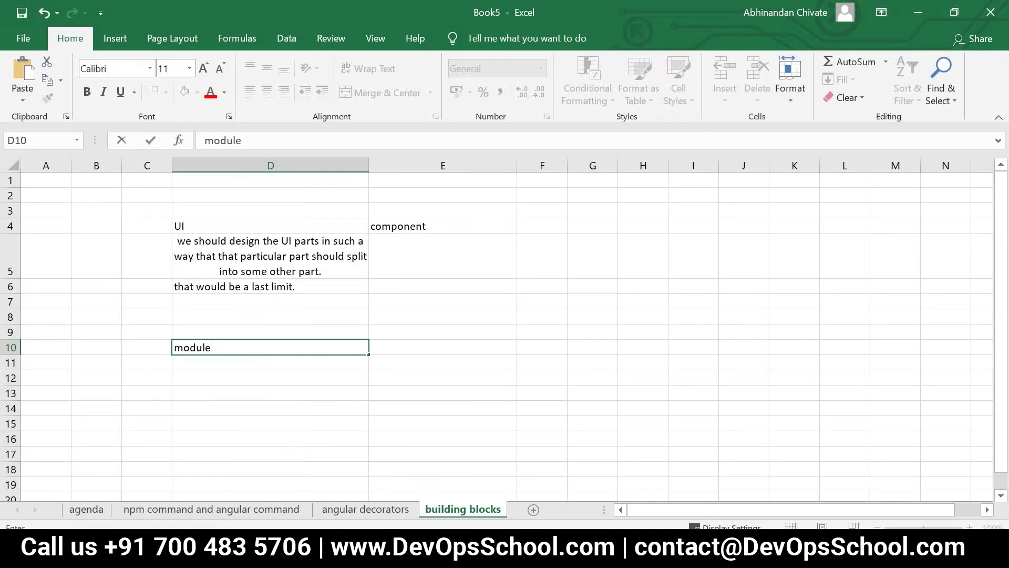
{"action": "key", "text": "Return"}
{"action": "key", "text": "Up"}
{"action": "key", "text": "Right"}
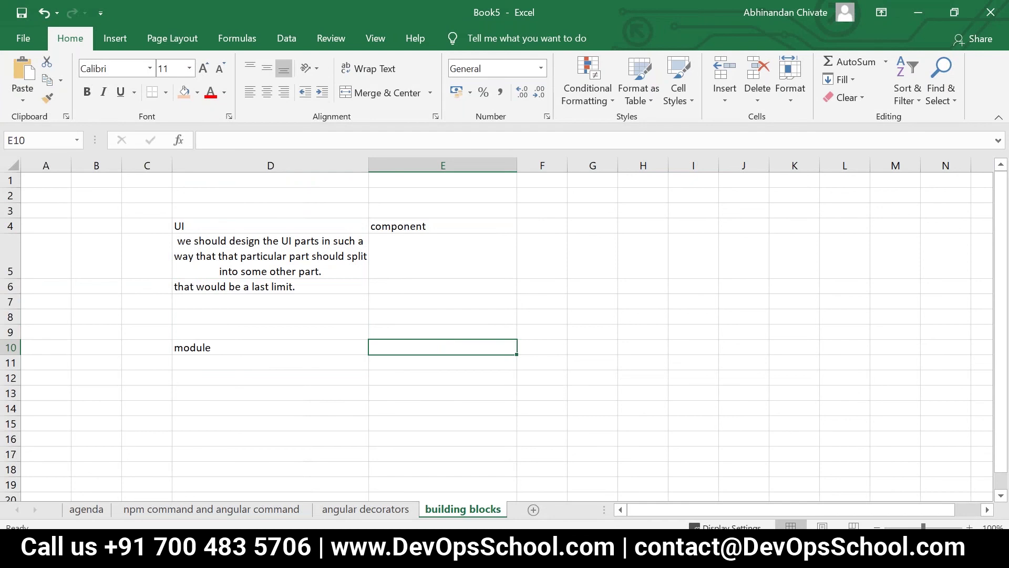
{"action": "type", "text": "a module is a"}
{"action": "key", "text": "BackSpace"}
{"action": "key", "text": "BackSpace"}
{"action": "type", "text": "a container"}
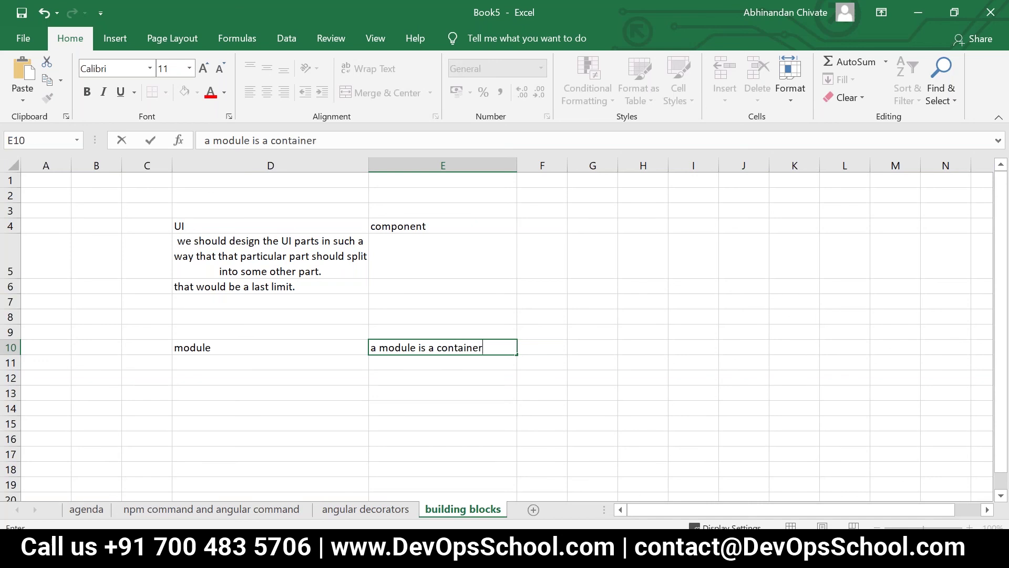
{"action": "type", "text": " where we can hold"}
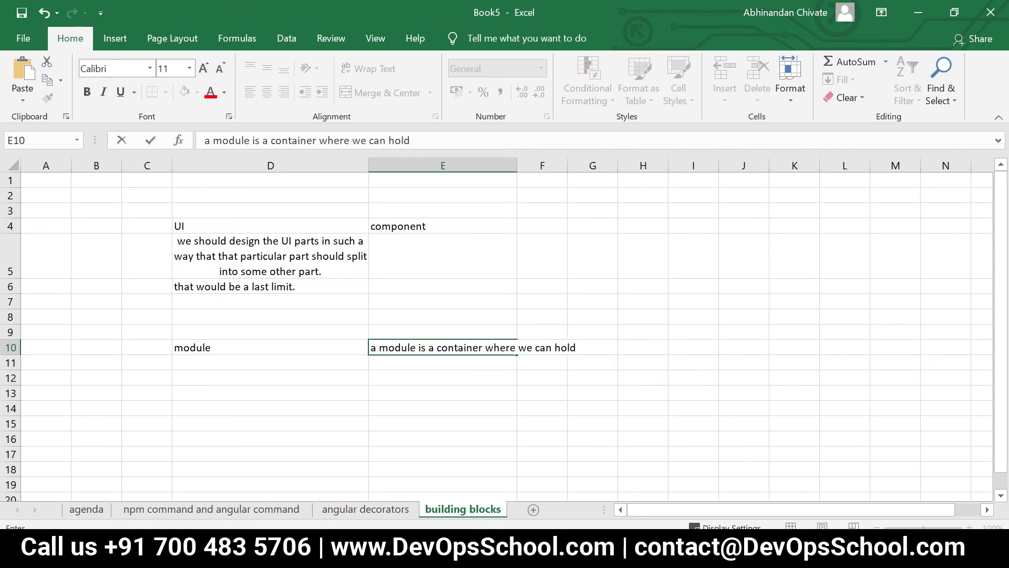
{"action": "key", "text": "Return"}
List 'components', 'services' and 'pipes' in E11 to E13
{"action": "type", "text": "cn"}
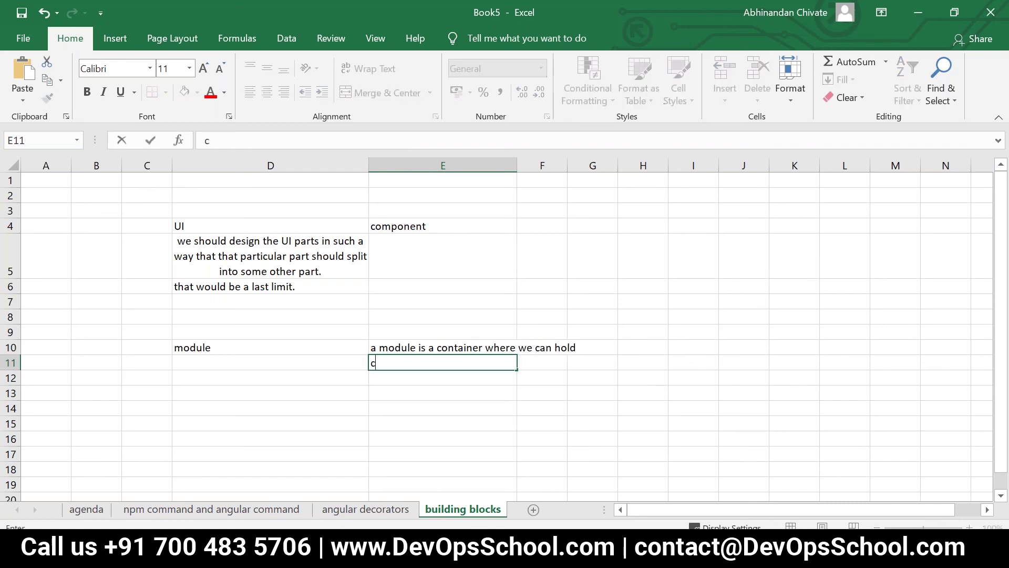
{"action": "key", "text": "BackSpace"}
{"action": "type", "text": "omponents"}
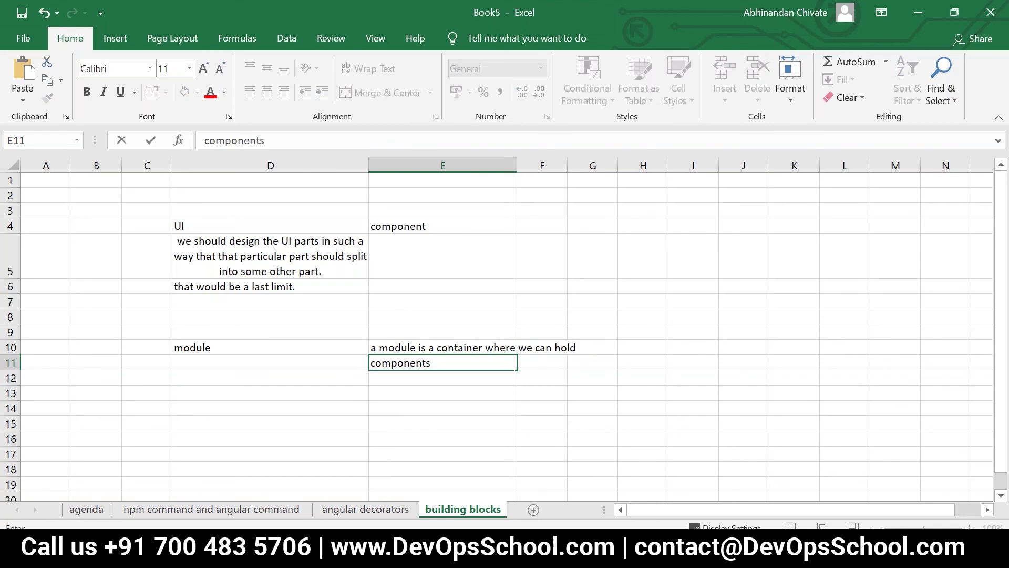
{"action": "key", "text": "Return"}
{"action": "type", "text": "services"}
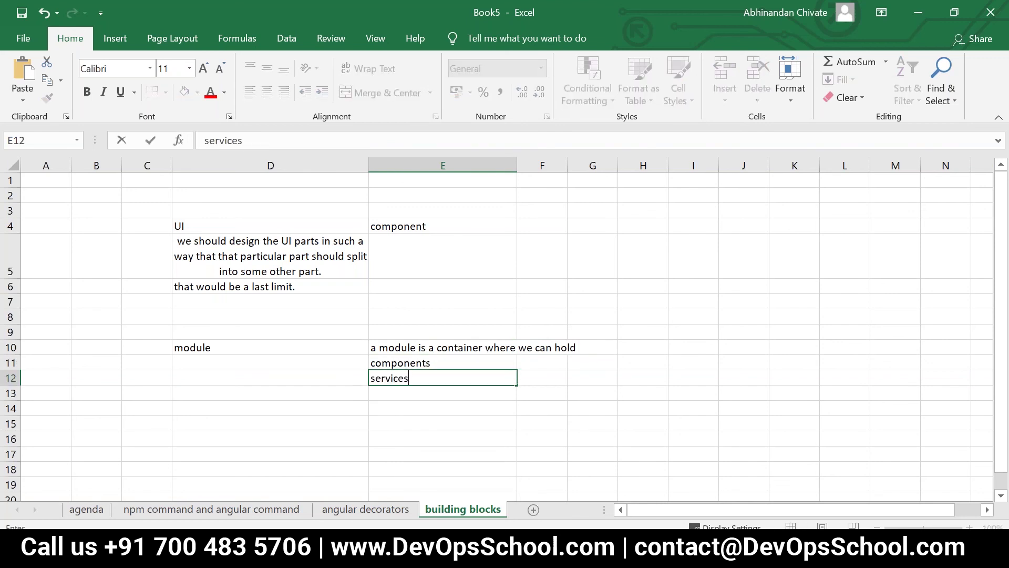
{"action": "key", "text": "Return"}
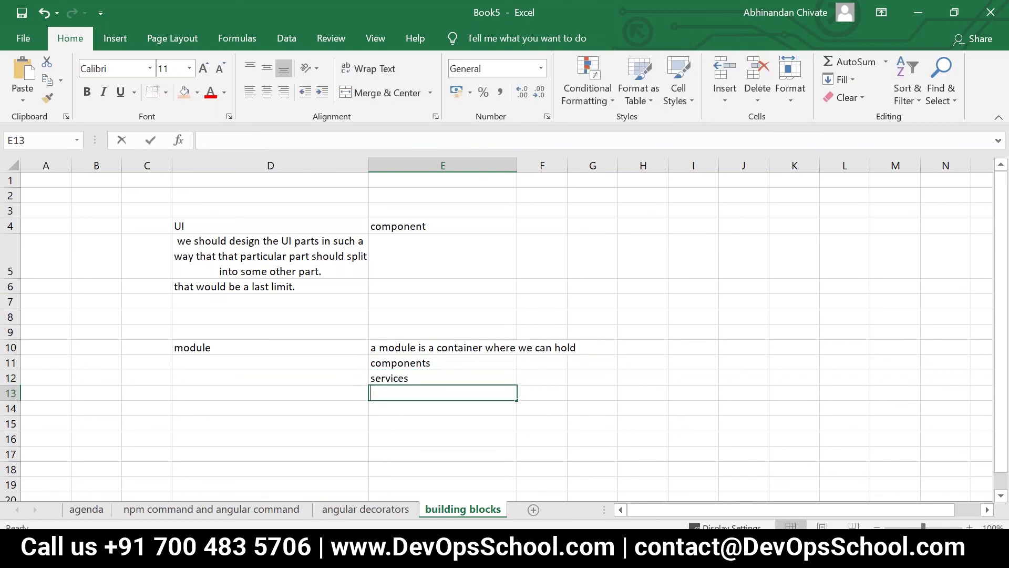
{"action": "type", "text": "pipl"}
{"action": "key", "text": "BackSpace"}
{"action": "type", "text": "es"}
{"action": "key", "text": "Return"}
Add 'directives' and 'etc' in E14 and E15, then select the list E11:E15
{"action": "type", "text": "de"}
{"action": "type", "text": "rec"}
{"action": "key", "text": "BackSpace"}
{"action": "key", "text": "BackSpace"}
{"action": "key", "text": "BackSpace"}
{"action": "key", "text": "BackSpace"}
{"action": "type", "text": "irectives"}
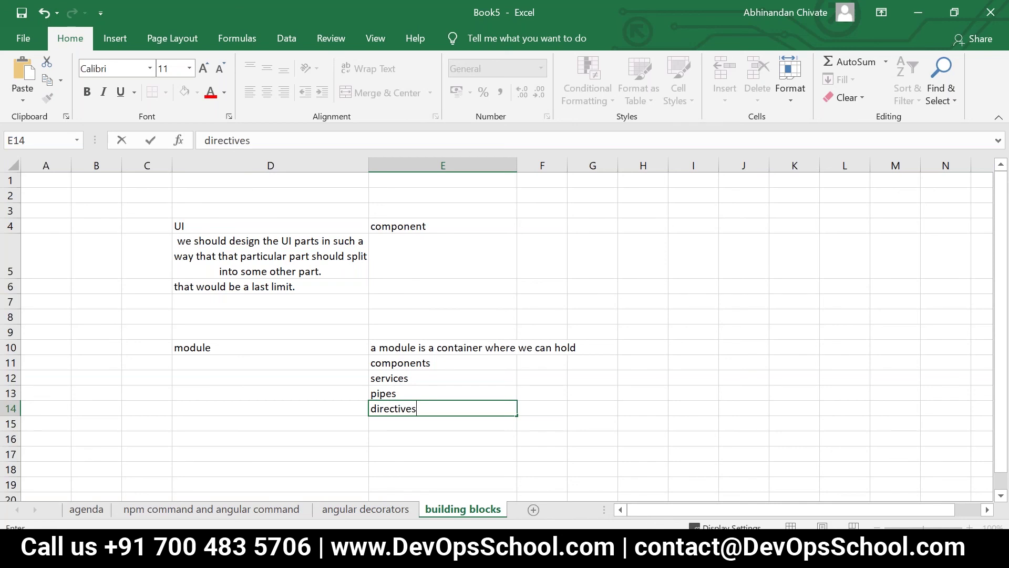
{"action": "key", "text": "Return"}
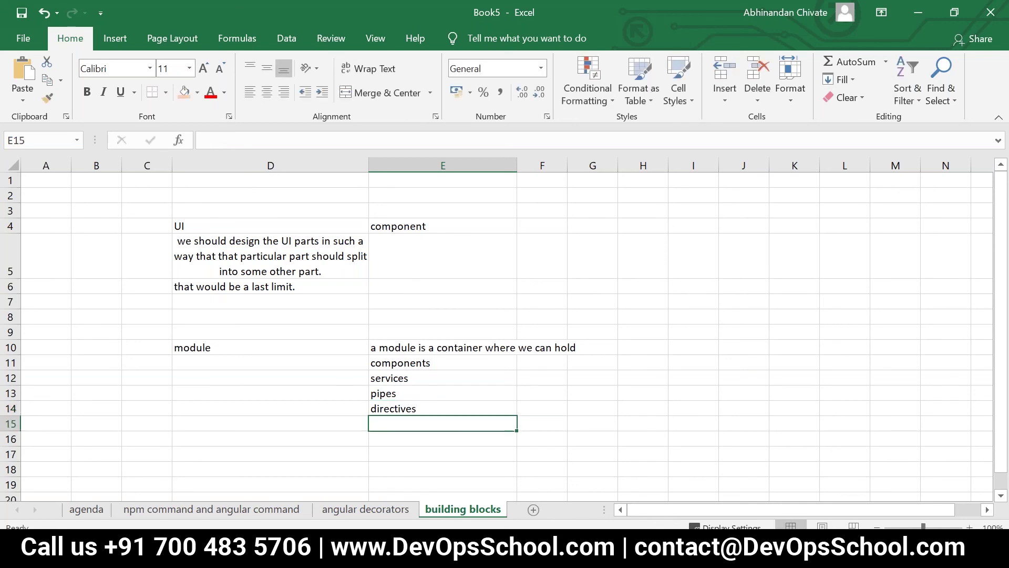
{"action": "type", "text": "etc"}
{"action": "key", "text": "Return"}
{"action": "key", "text": "Up"}
{"action": "key", "text": "Up"}
{"action": "key", "text": "Up"}
{"action": "key", "text": "Up"}
{"action": "key", "text": "Up"}
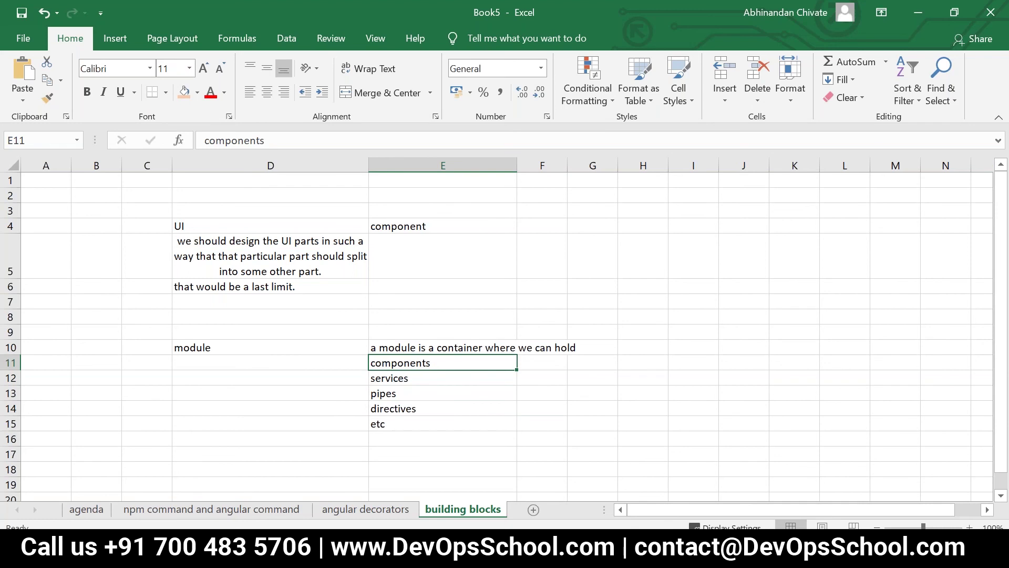
{"action": "key", "text": "shift+Down"}
{"action": "key", "text": "shift+Down"}
{"action": "key", "text": "shift+Down"}
{"action": "key", "text": "shift+Down"}
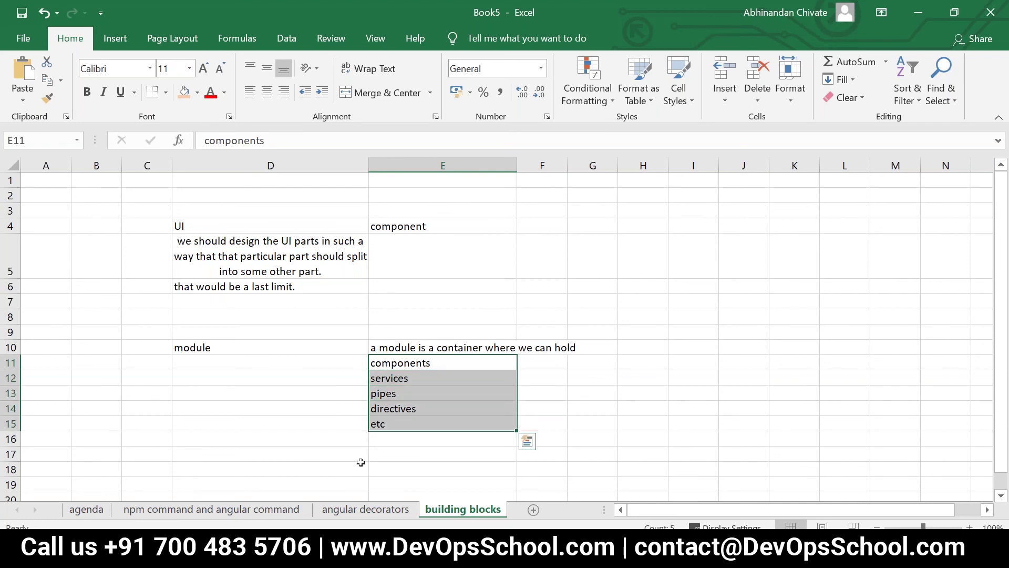
Review the module definition and each list entry, then go to the cell beside components
{"action": "left_click", "coordinate": [376, 452]}
{"action": "left_click_drag", "start_coordinate": [441, 365], "coordinate": [463, 428]}
{"action": "left_click", "coordinate": [463, 428]}
{"action": "left_click", "coordinate": [425, 347]}
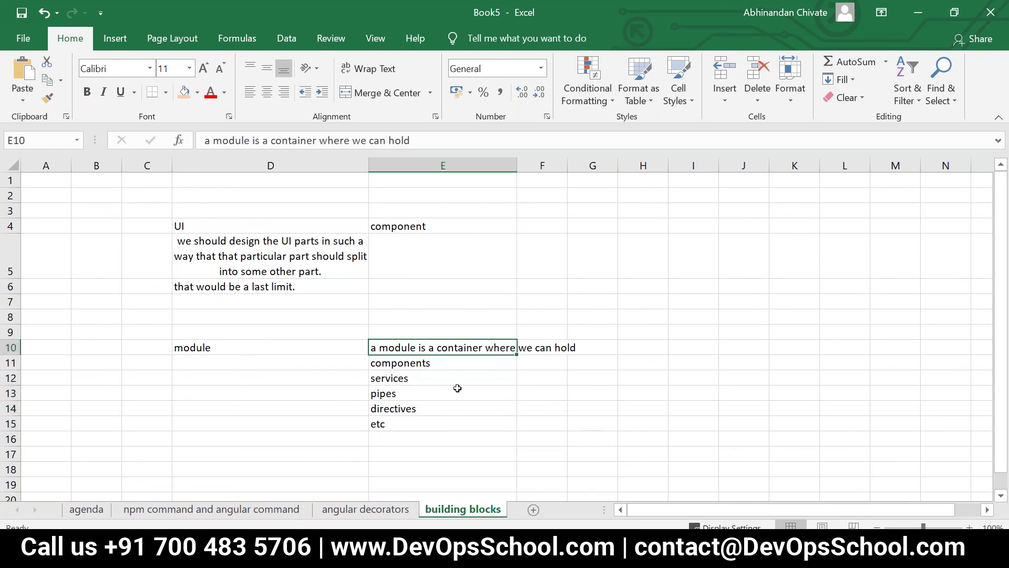
{"action": "left_click", "coordinate": [404, 367]}
{"action": "left_click", "coordinate": [397, 382]}
{"action": "left_click", "coordinate": [398, 395]}
{"action": "left_click", "coordinate": [406, 426]}
{"action": "left_click", "coordinate": [408, 412]}
{"action": "left_click", "coordinate": [431, 368]}
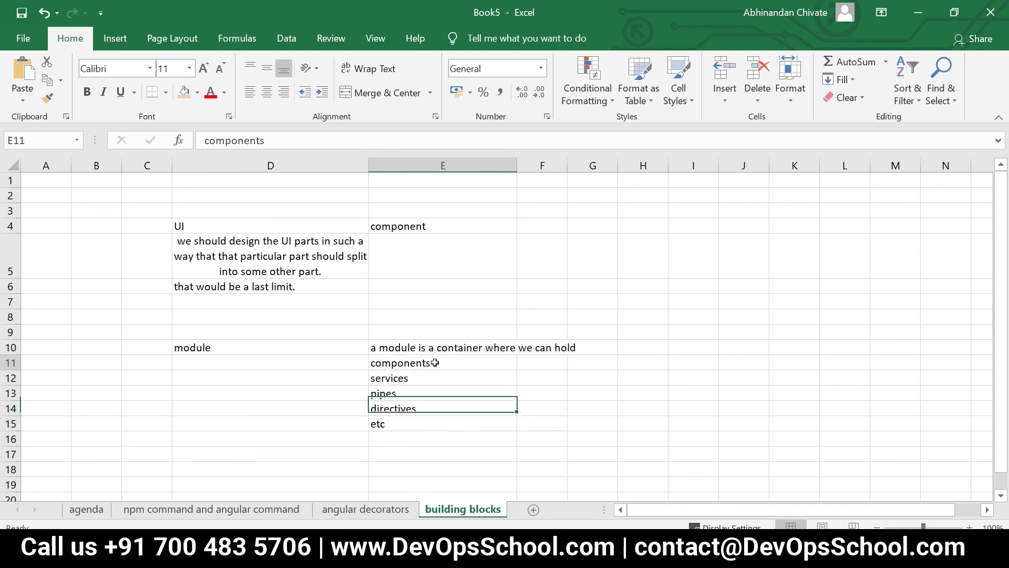
{"action": "left_click", "coordinate": [546, 366]}
Enter 'UI', 'common BL, rest api calls' and 'formatting or extraction' in F11 to F13
{"action": "type", "text": "UI"}
{"action": "key", "text": "Return"}
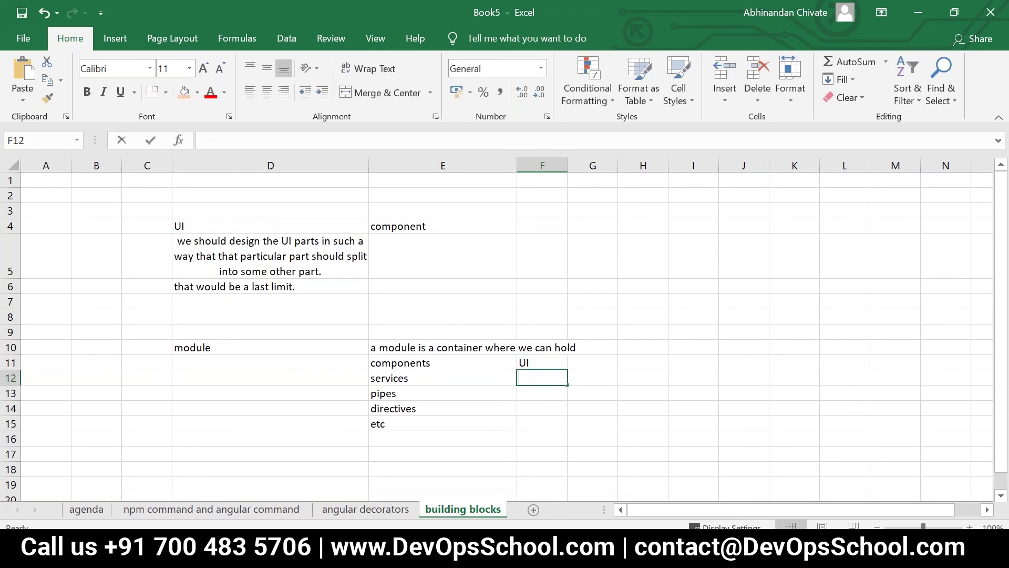
{"action": "type", "text": "common BL, rest api calls"}
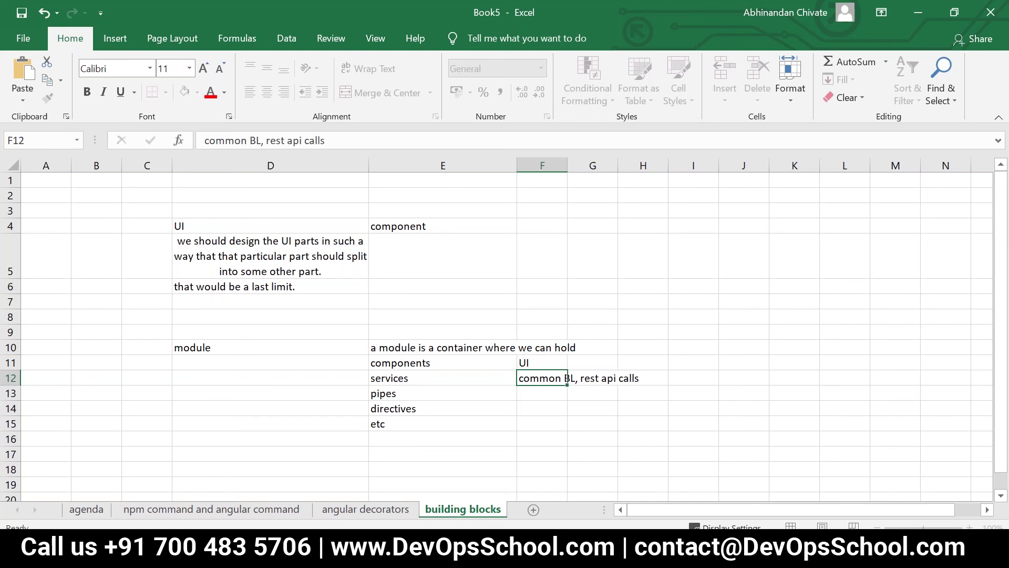
{"action": "key", "text": "Return"}
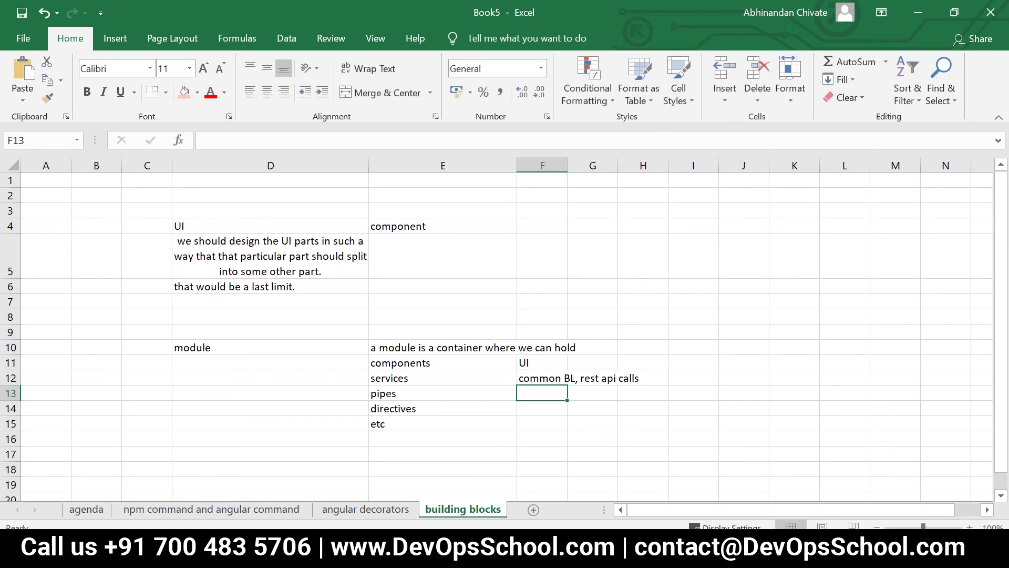
{"action": "type", "text": "formatting "}
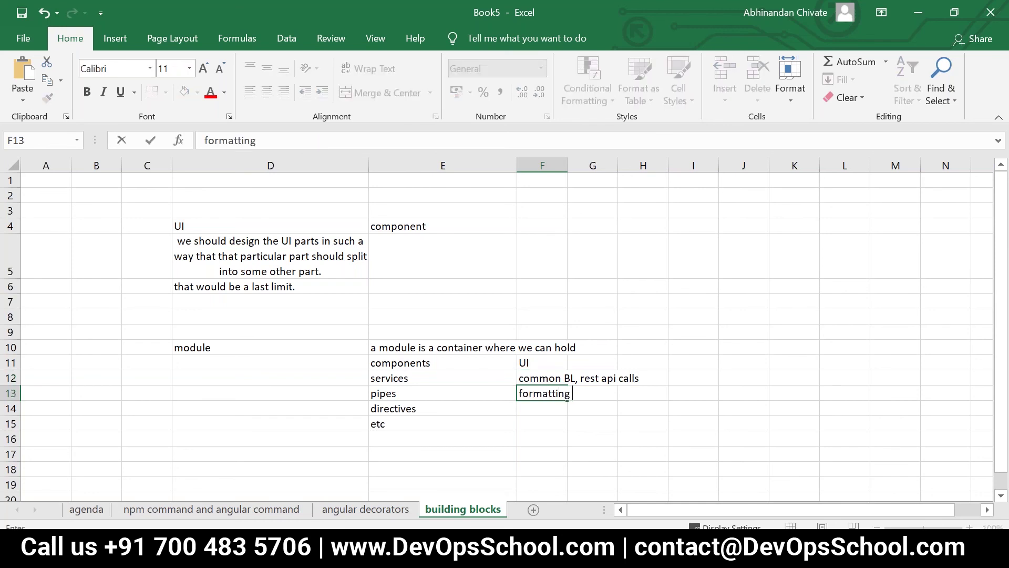
{"action": "type", "text": "or extraction"}
{"action": "key", "text": "Return"}
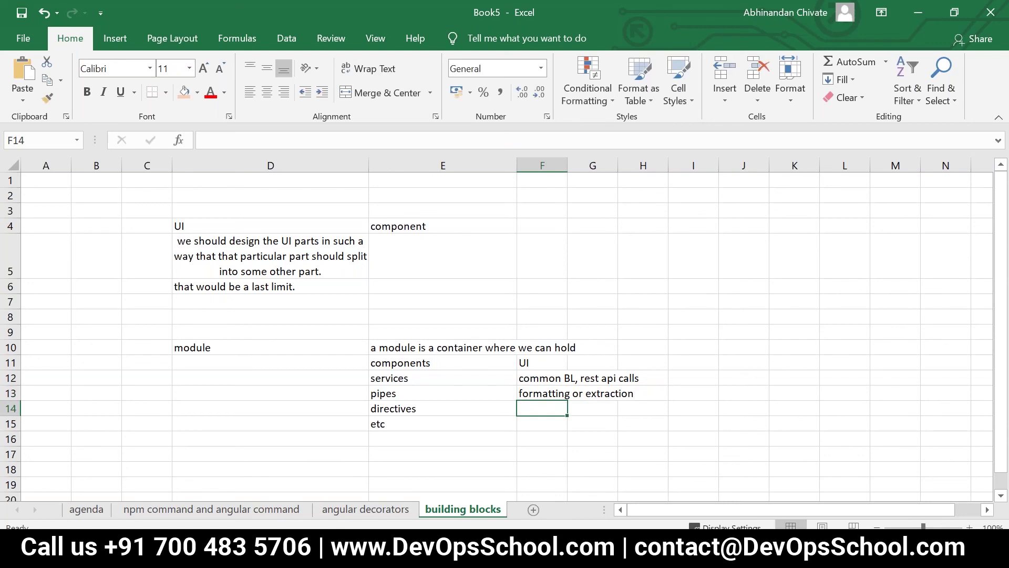
Enter 'to complete rerendering / conditional based work' beside directives in F14
{"action": "type", "text": "rew"}
{"action": "key", "text": "BackSpace"}
{"action": "key", "text": "BackSpace"}
{"action": "key", "text": "BackSpace"}
{"action": "type", "text": "to"}
{"action": "type", "text": "po"}
{"action": "key", "text": "BackSpace"}
{"action": "type", "text": "lete"}
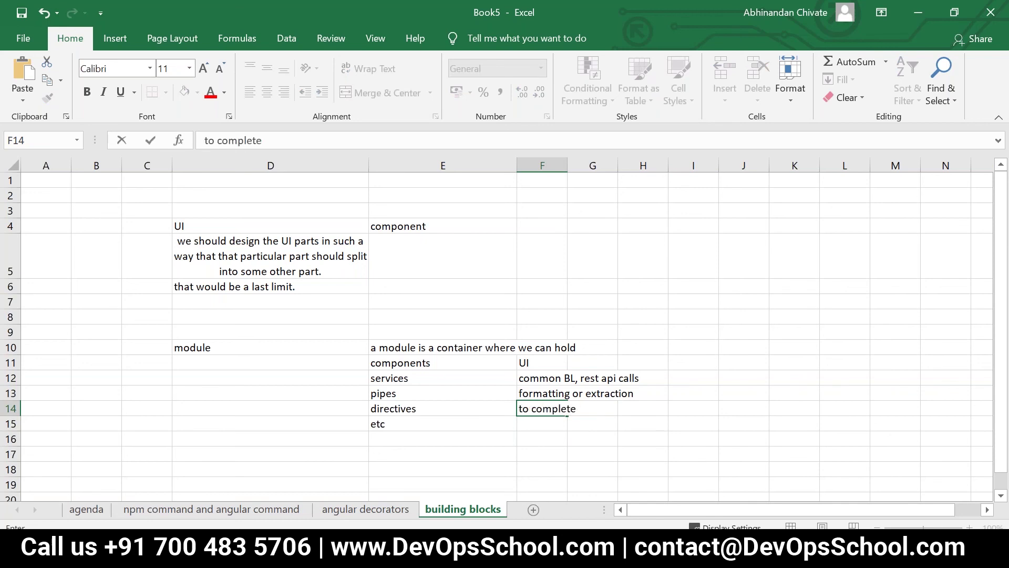
{"action": "type", "text": " rerendering / condition"}
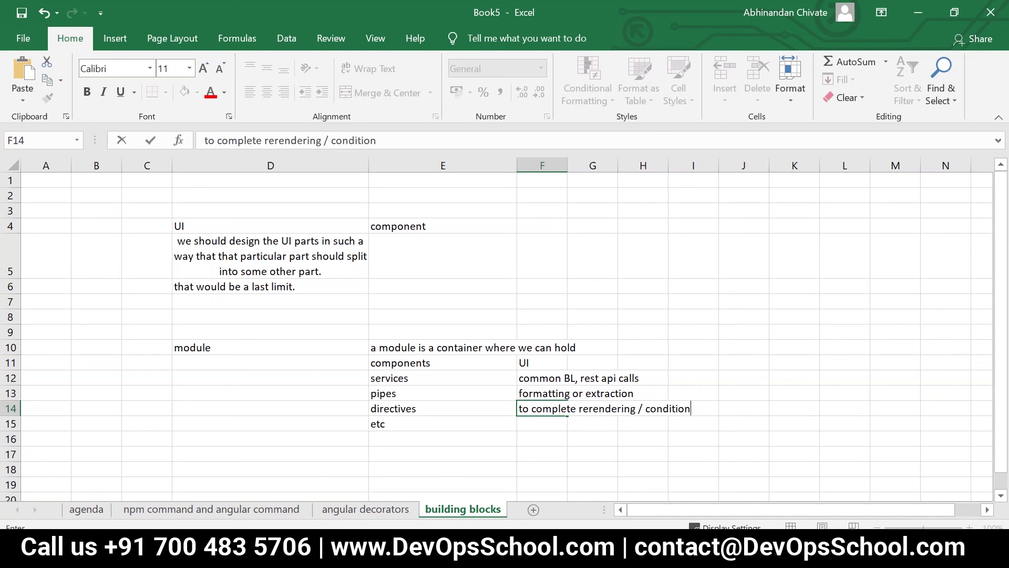
{"action": "type", "text": "al based wh"}
{"action": "key", "text": "BackSpace"}
{"action": "key", "text": "BackSpace"}
{"action": "key", "text": "BackSpace"}
{"action": "type", "text": "w"}
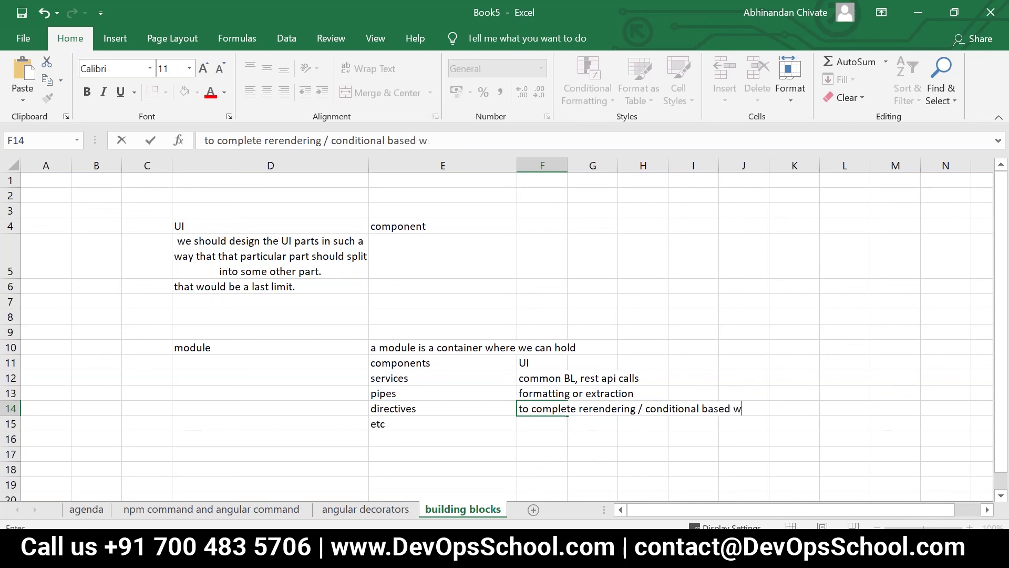
{"action": "type", "text": "ork"}
{"action": "key", "text": "Return"}
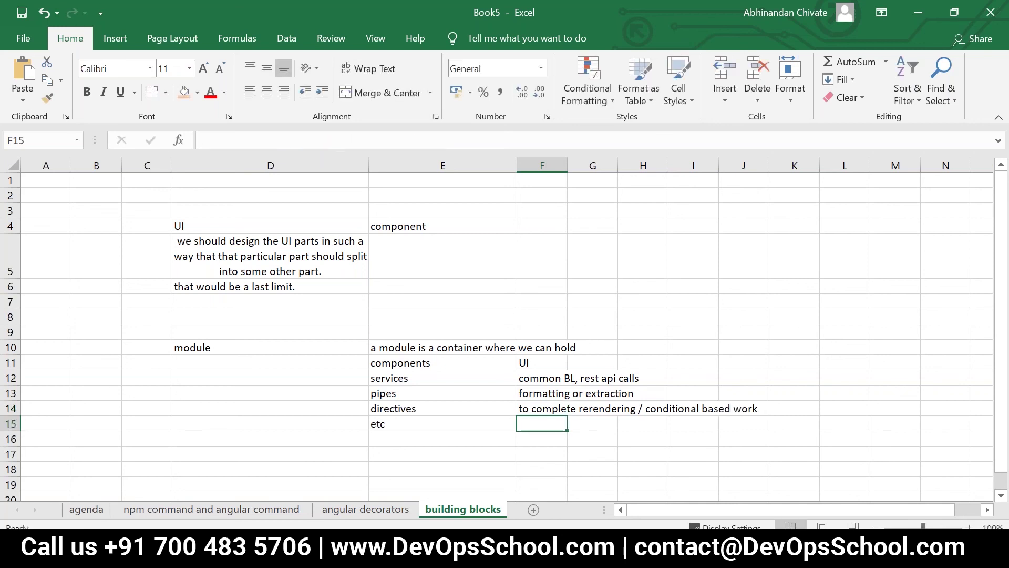
Review the module heading, its definition and the components-to-directives list
{"action": "left_click", "coordinate": [199, 345]}
{"action": "mouse_move", "coordinate": [374, 346]}
{"action": "left_mouse_down"}
{"action": "mouse_move", "coordinate": [424, 363]}
{"action": "mouse_move", "coordinate": [413, 422]}
{"action": "left_mouse_up"}
{"action": "left_click", "coordinate": [451, 421]}
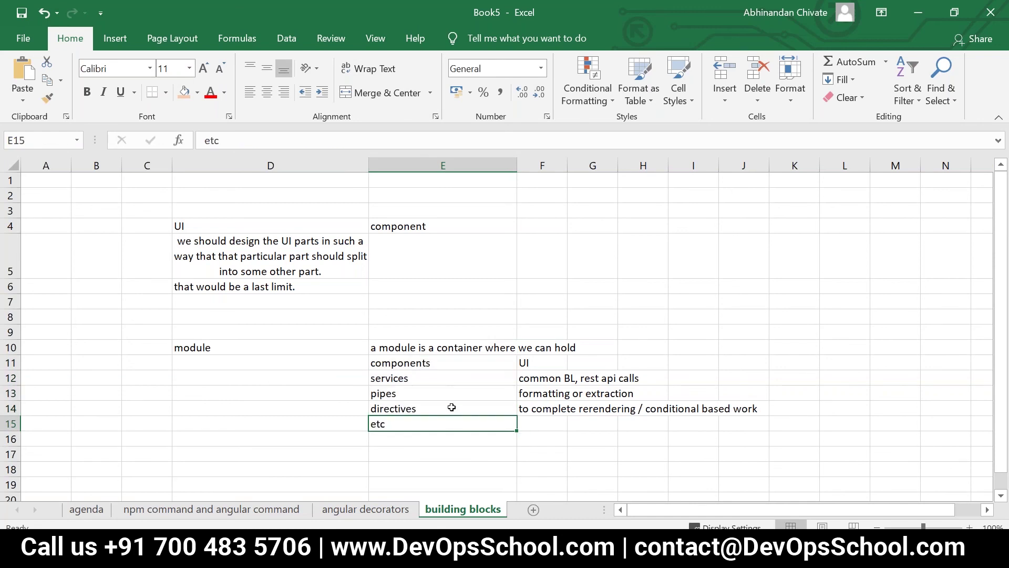
{"action": "left_click", "coordinate": [431, 361]}
{"action": "left_click", "coordinate": [430, 382]}
{"action": "left_click", "coordinate": [430, 393]}
{"action": "left_click", "coordinate": [434, 412]}
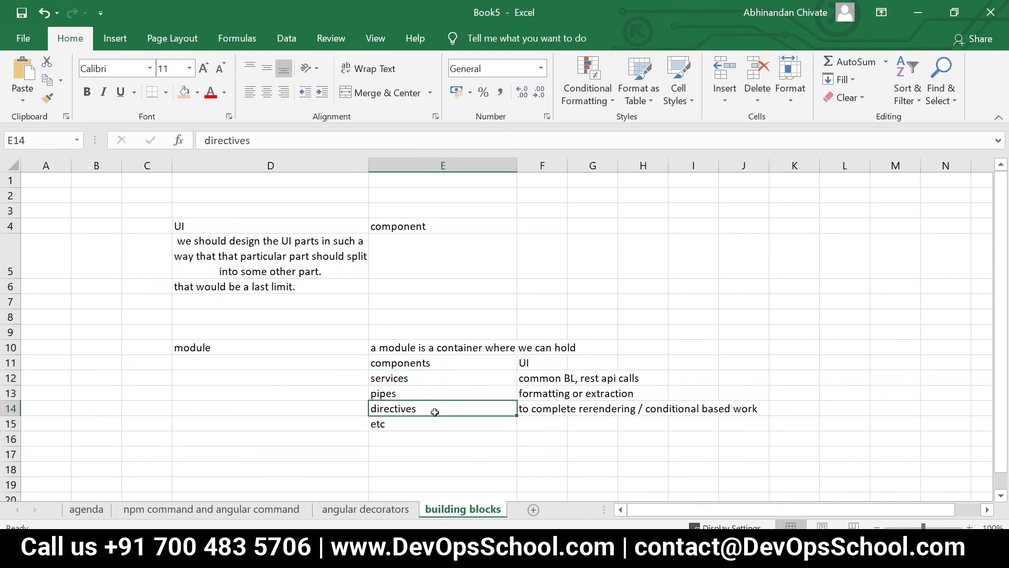
{"action": "left_click", "coordinate": [440, 442]}
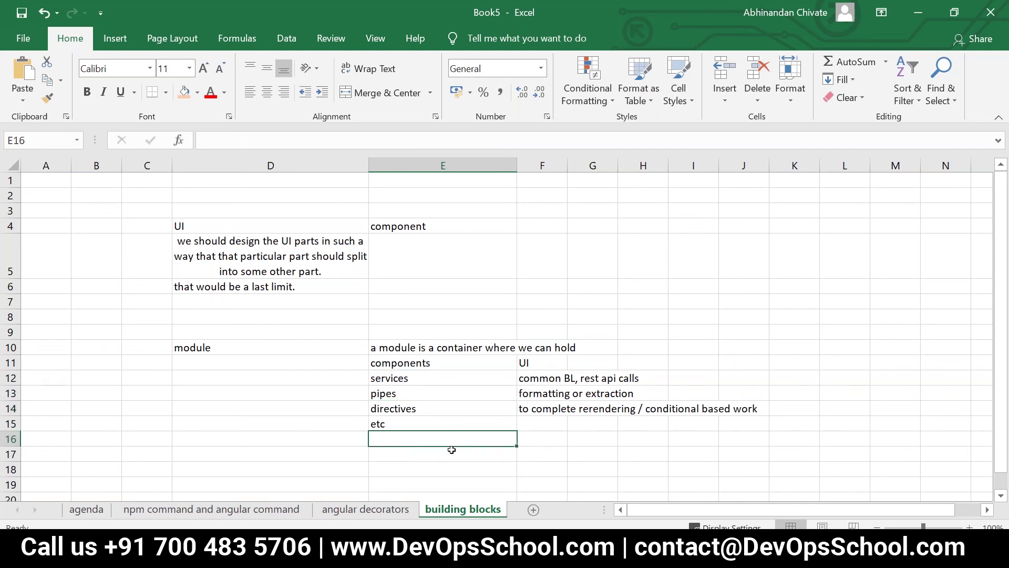
{"action": "left_click", "coordinate": [242, 349]}
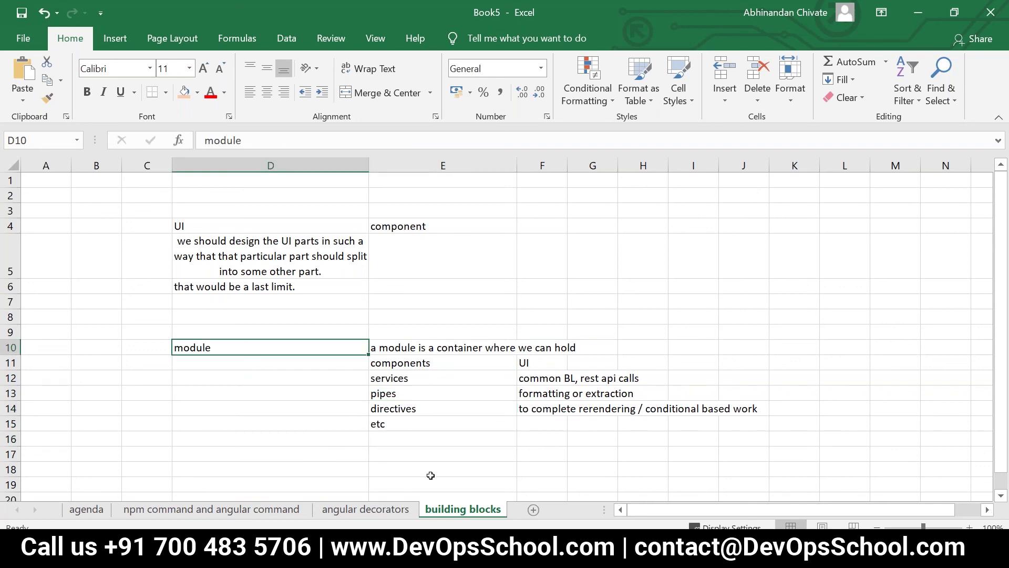
Enter the note 'layz modules' in D16 below the module list, then return to the browser
{"action": "left_click", "coordinate": [431, 474]}
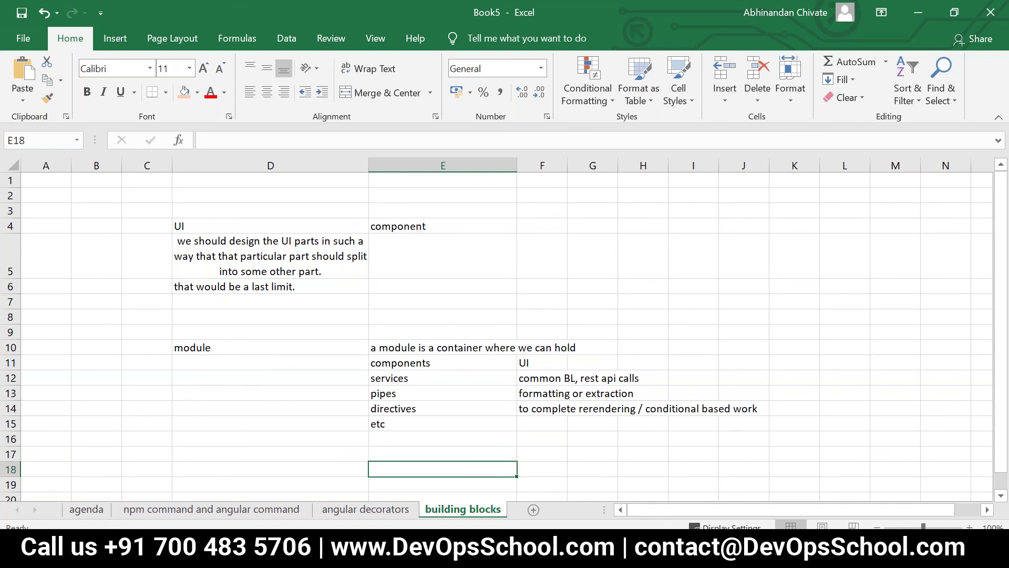
{"action": "key", "text": "Up"}
{"action": "key", "text": "Up"}
{"action": "key", "text": "Left"}
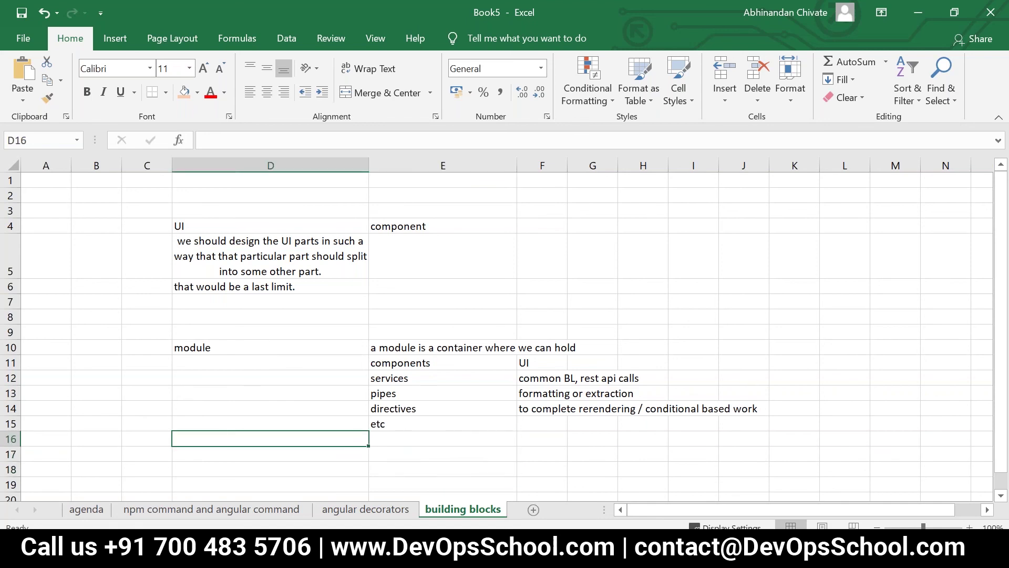
{"action": "type", "text": "layz "}
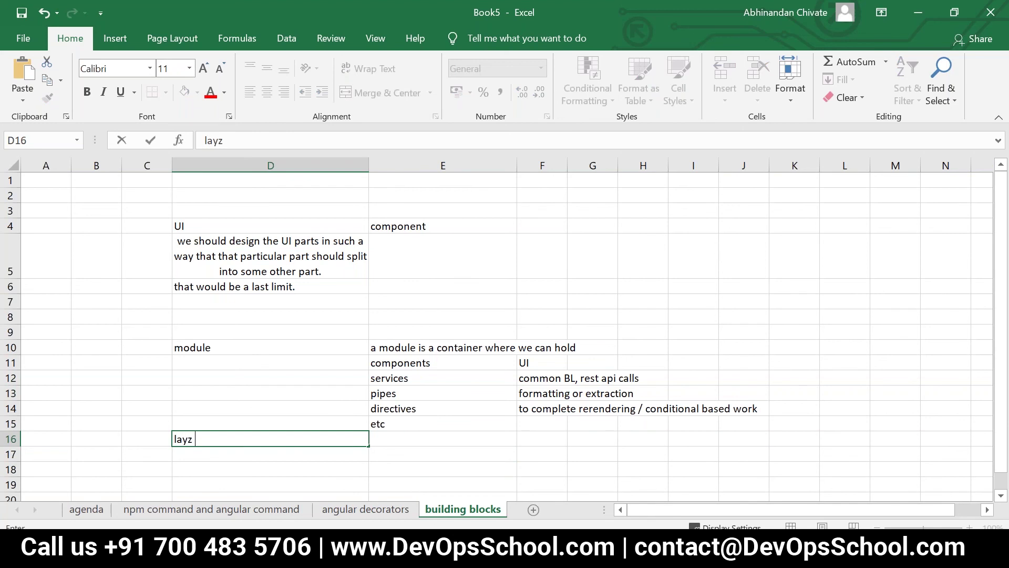
{"action": "type", "text": "modules"}
{"action": "key", "text": "Return"}
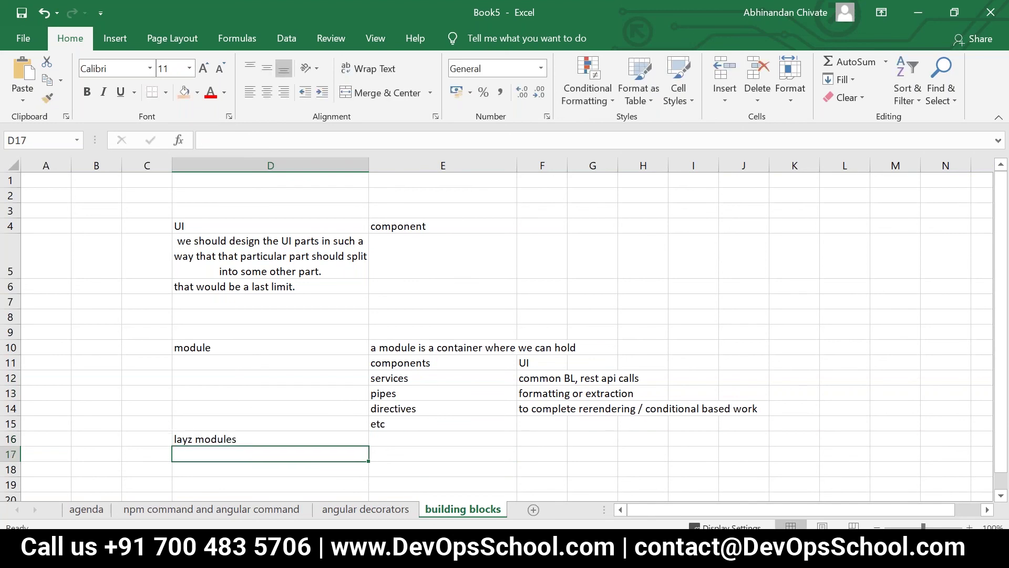
{"action": "key", "text": "alt+Tab"}
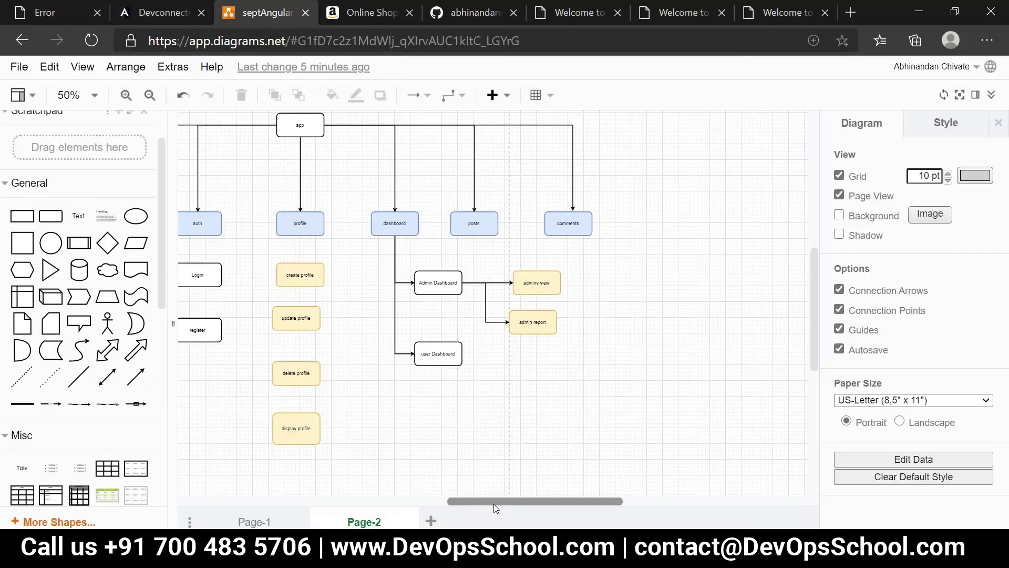
Scroll the diagram to show the core branch, then go to the DevConnector add-experience page
{"action": "left_click_drag", "start_coordinate": [494, 504], "coordinate": [424, 503]}
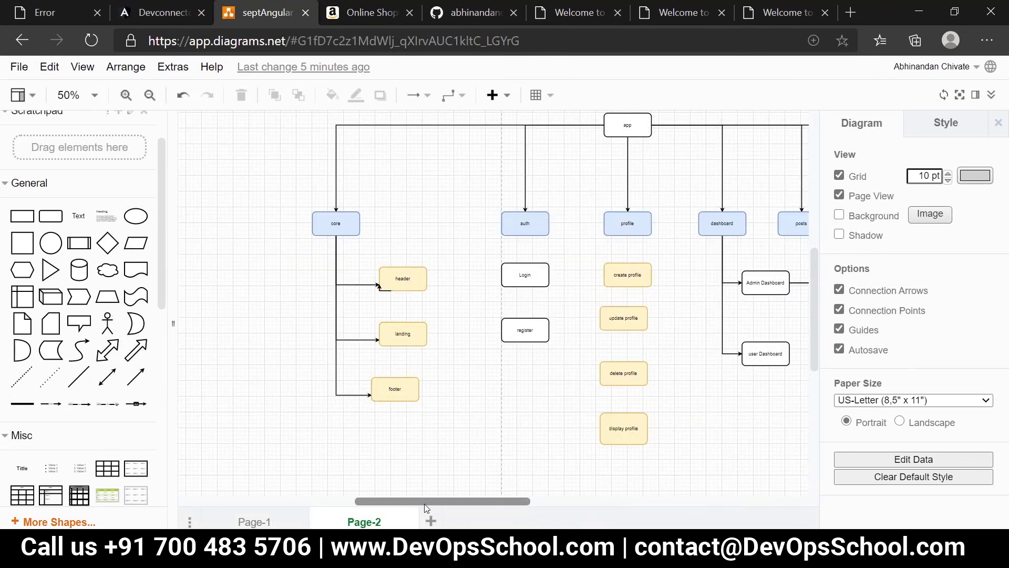
{"action": "scroll", "coordinate": [424, 504], "scroll_direction": "up", "scroll_amount": 3}
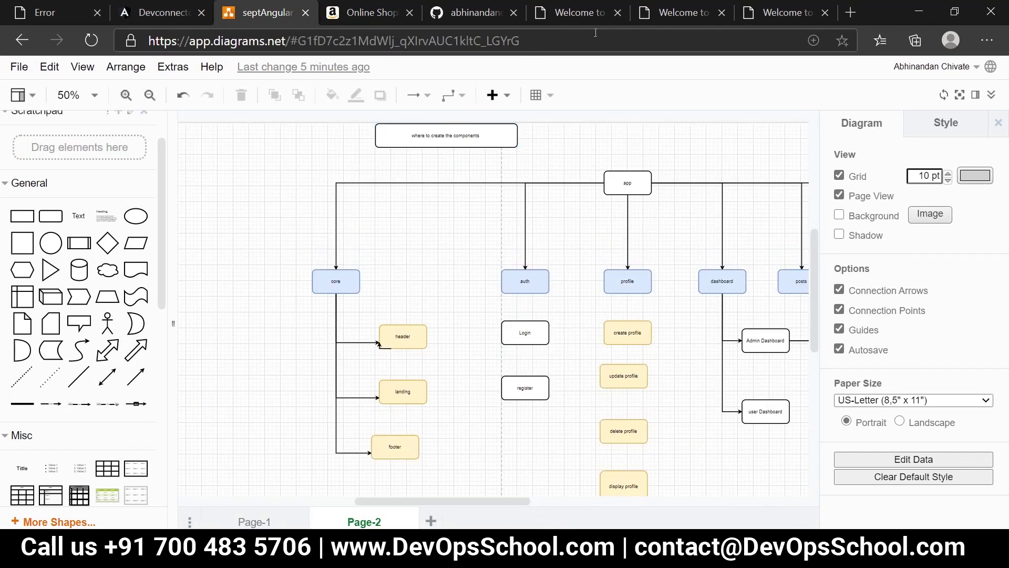
{"action": "left_click", "coordinate": [765, 15]}
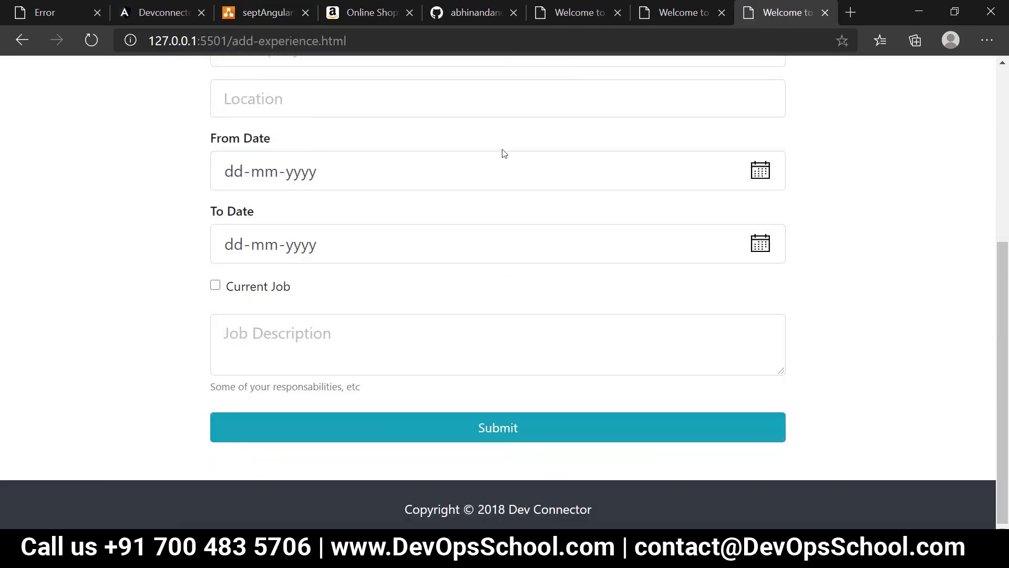
Look over the DevConnector landing page, then return to the diagram and select the landing box
{"action": "scroll", "coordinate": [488, 279], "scroll_direction": "up", "scroll_amount": 5}
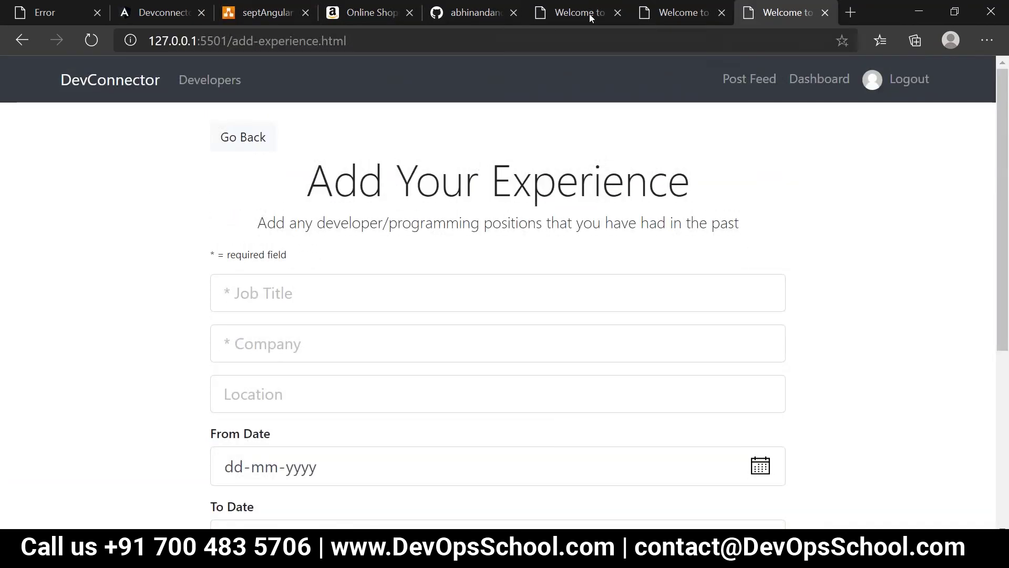
{"action": "left_click", "coordinate": [577, 21]}
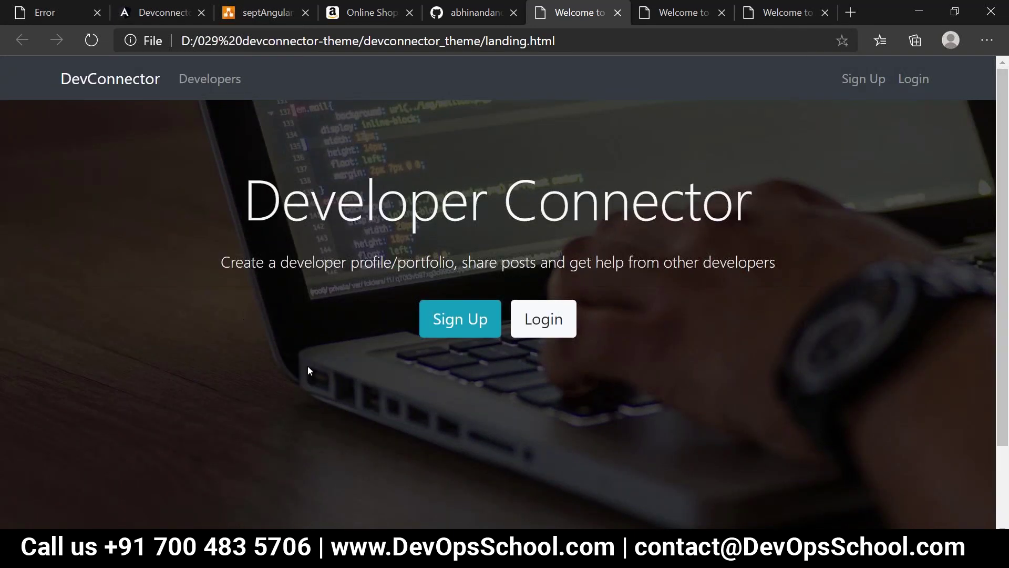
{"action": "scroll", "coordinate": [301, 394], "scroll_direction": "down", "scroll_amount": 3}
{"action": "scroll", "coordinate": [249, 497], "scroll_direction": "up", "scroll_amount": 3}
{"action": "left_click", "coordinate": [232, 14]}
{"action": "left_click", "coordinate": [402, 391]}
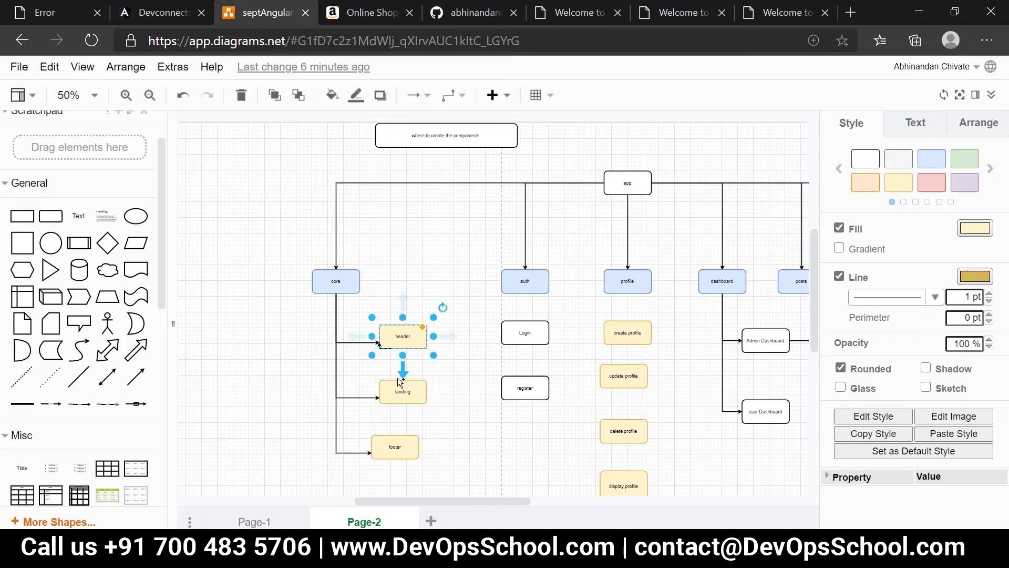
Select the footer box and the whole core branch, then switch back to the DevConnector landing page
{"action": "left_click", "coordinate": [393, 442]}
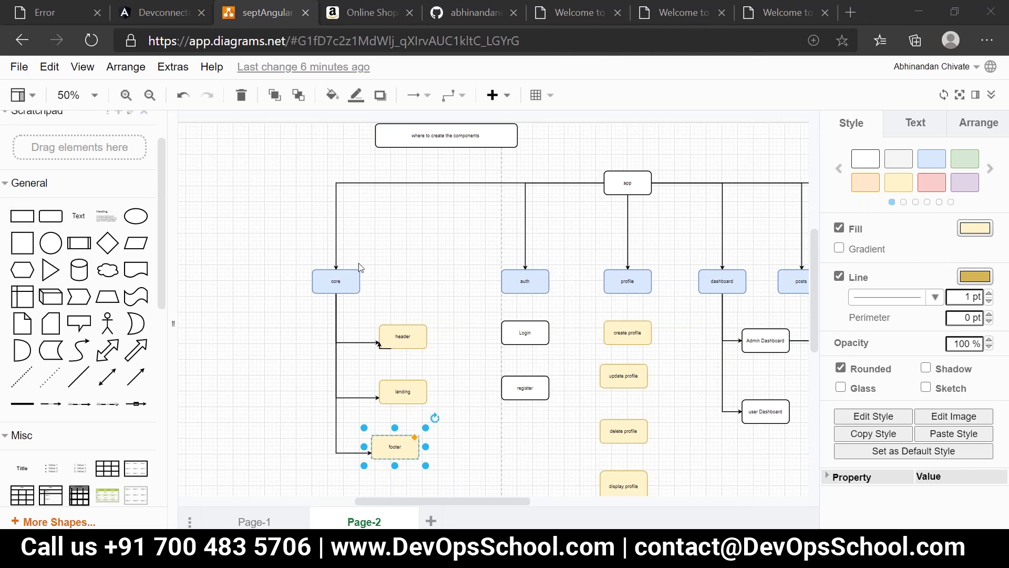
{"action": "left_click", "coordinate": [311, 295]}
{"action": "left_click_drag", "start_coordinate": [286, 235], "coordinate": [435, 461]}
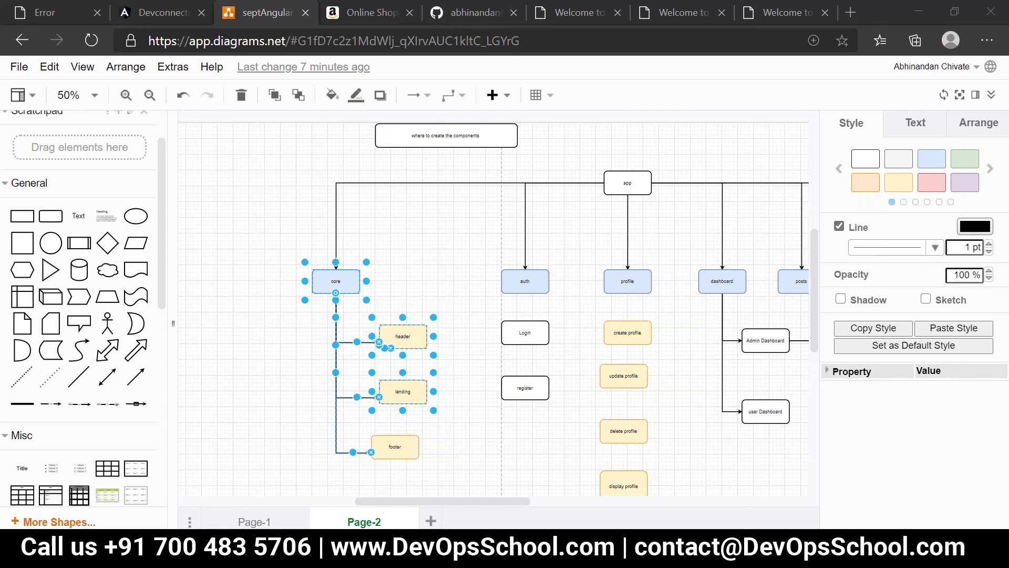
{"action": "left_click", "coordinate": [224, 331]}
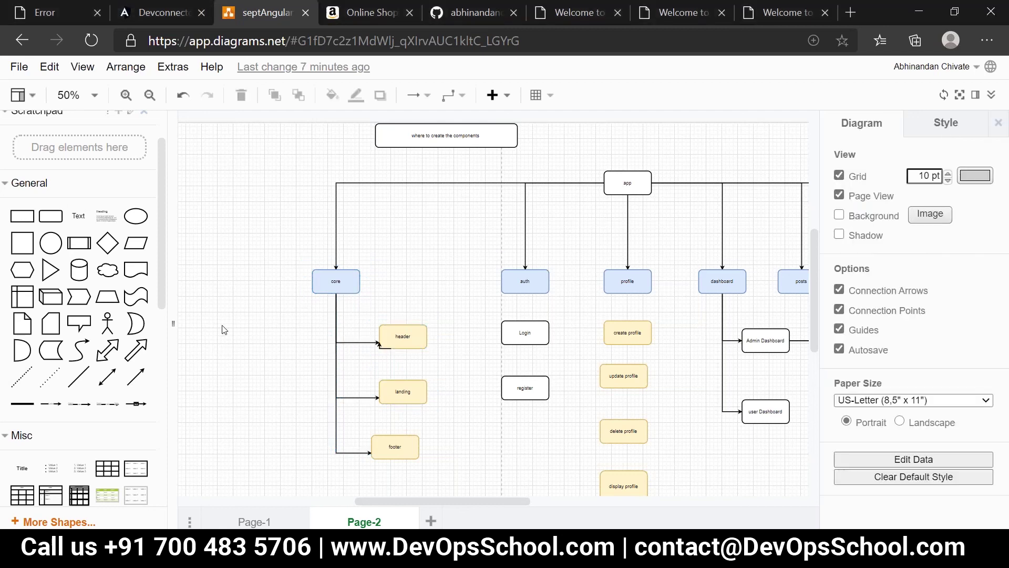
{"action": "scroll", "coordinate": [241, 333], "scroll_direction": "down", "scroll_amount": 2}
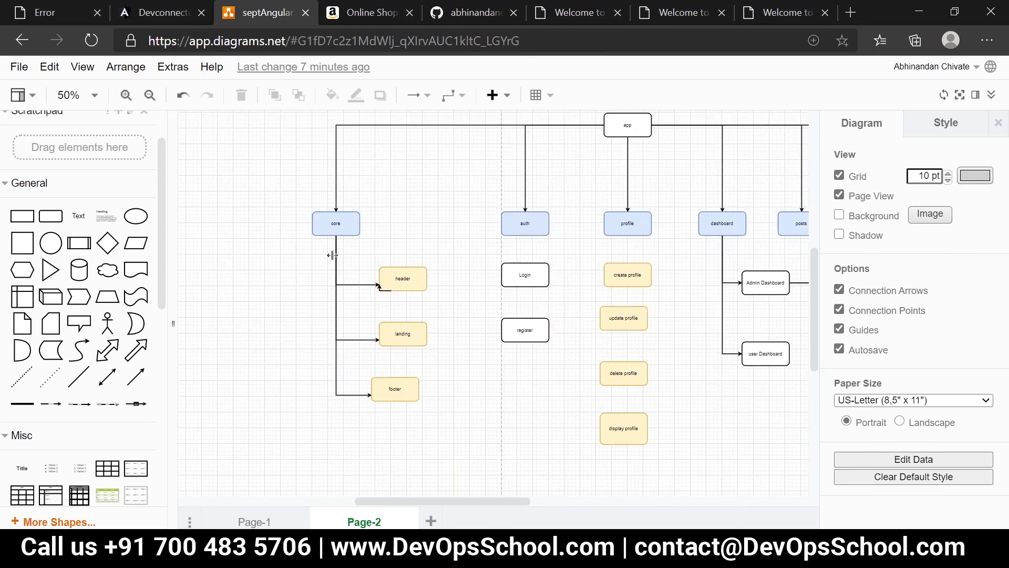
{"action": "left_click", "coordinate": [578, 15]}
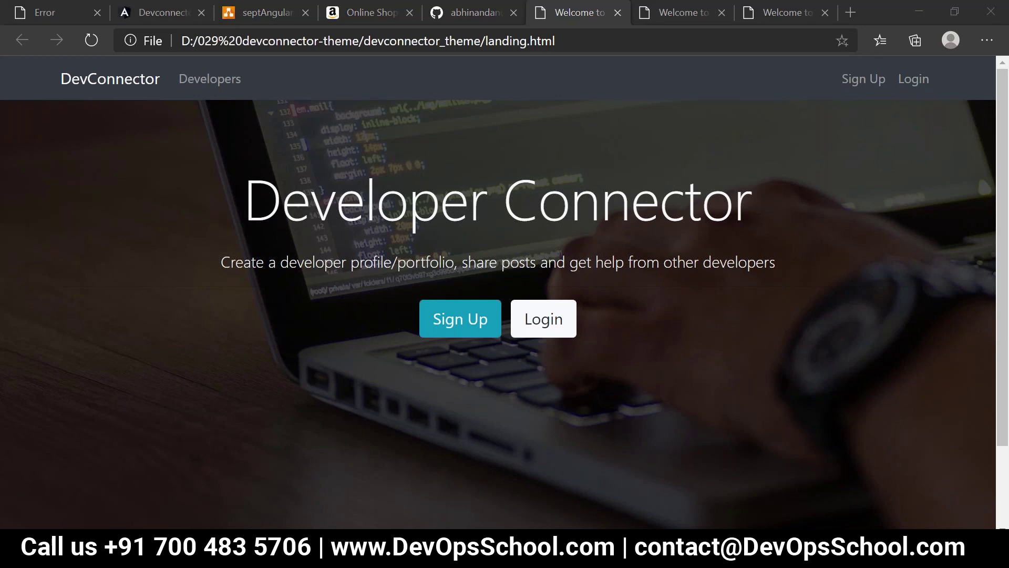
Open the DevConnector Sign Up page, scroll through the register form, then return to the diagram
{"action": "left_click", "coordinate": [465, 320]}
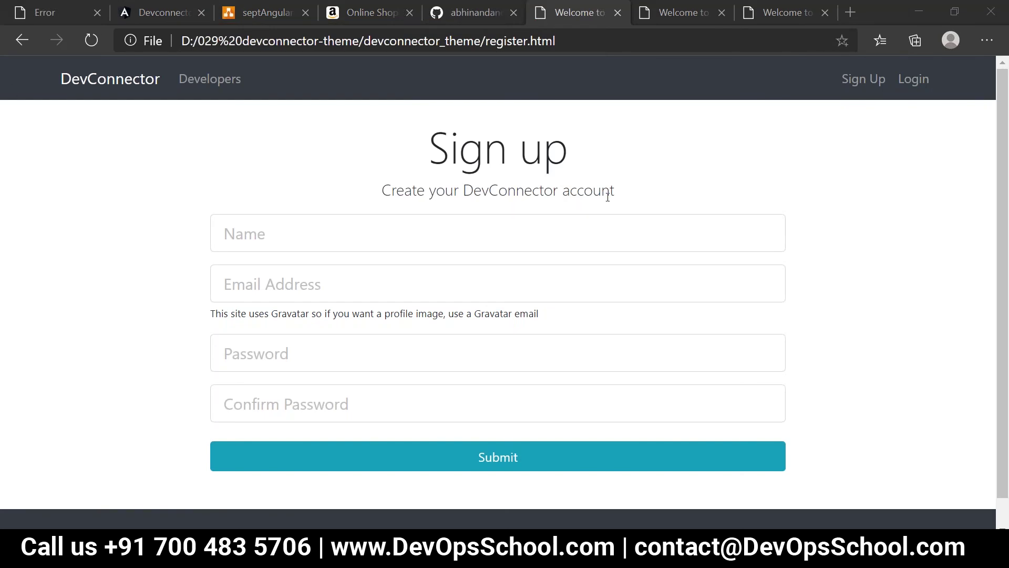
{"action": "scroll", "coordinate": [735, 216], "scroll_direction": "down", "scroll_amount": 1}
{"action": "scroll", "coordinate": [678, 153], "scroll_direction": "up", "scroll_amount": 1}
{"action": "scroll", "coordinate": [824, 414], "scroll_direction": "down", "scroll_amount": 1}
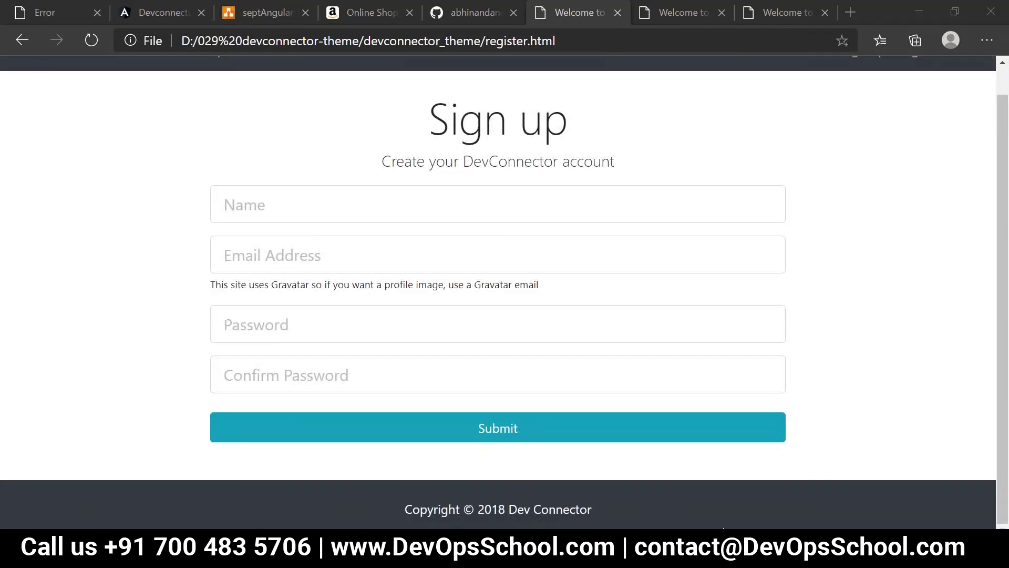
{"action": "scroll", "coordinate": [846, 480], "scroll_direction": "up", "scroll_amount": 1}
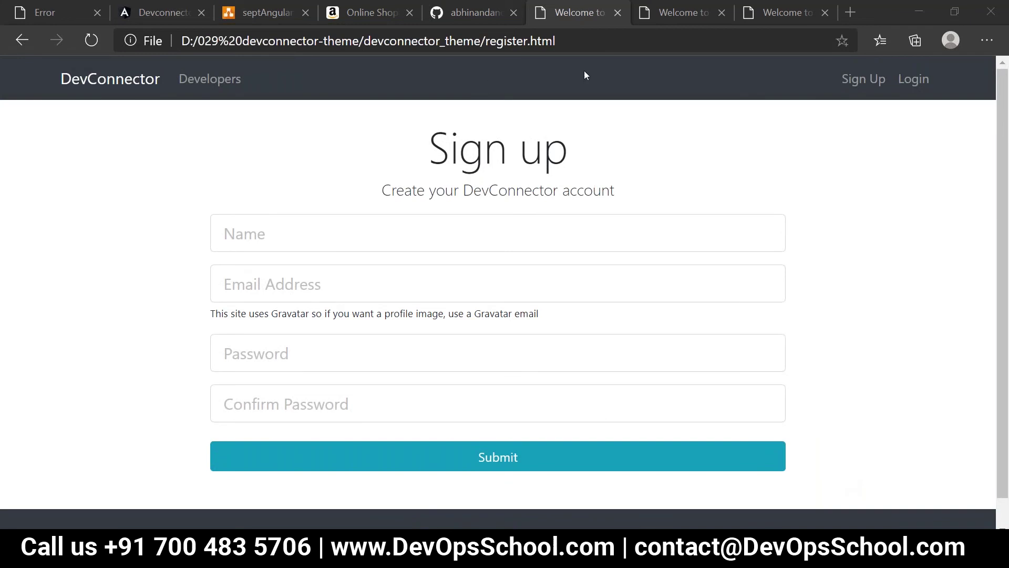
{"action": "scroll", "coordinate": [778, 273], "scroll_direction": "down", "scroll_amount": 1}
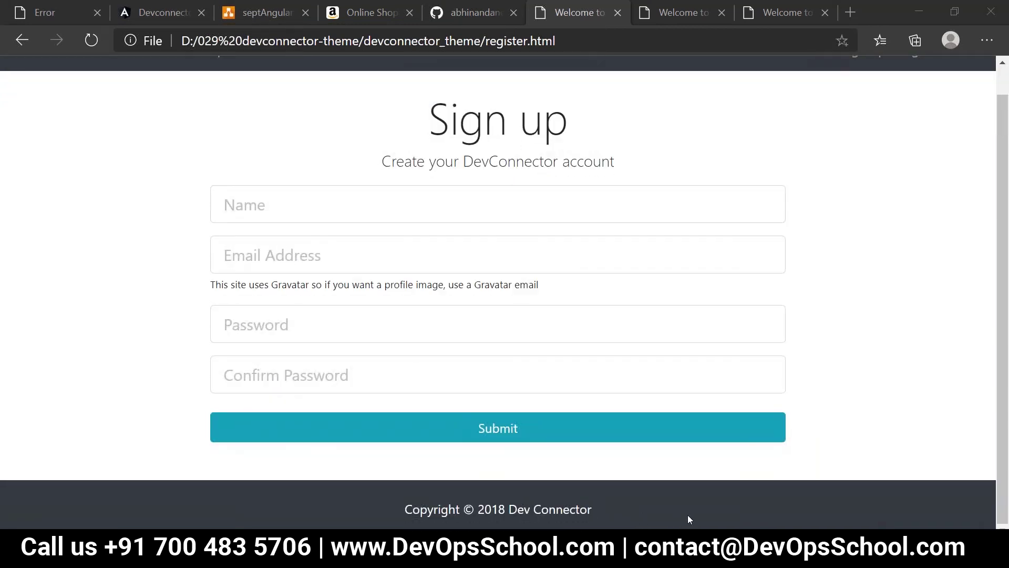
{"action": "scroll", "coordinate": [734, 519], "scroll_direction": "up", "scroll_amount": 1}
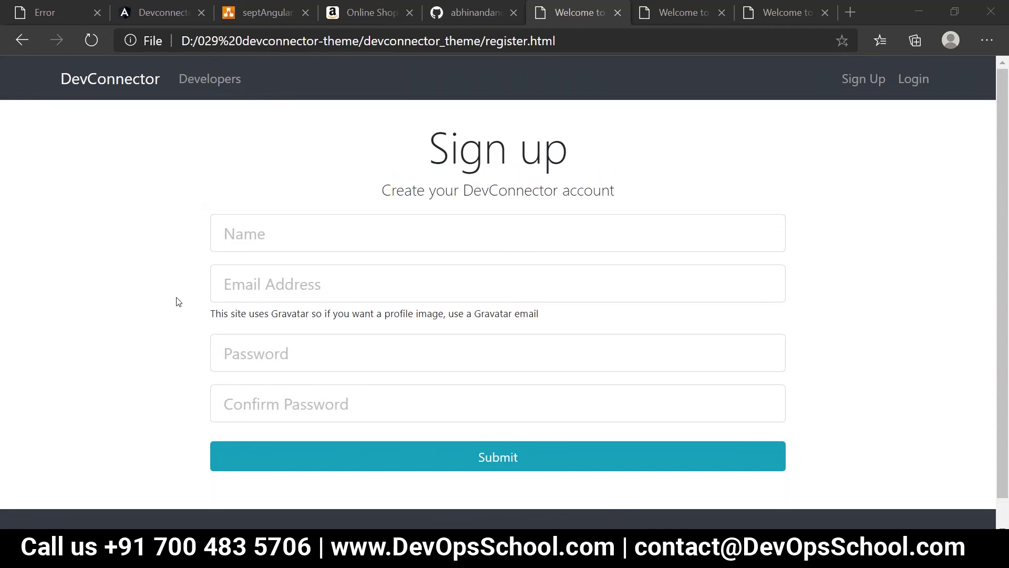
{"action": "left_click", "coordinate": [235, 13]}
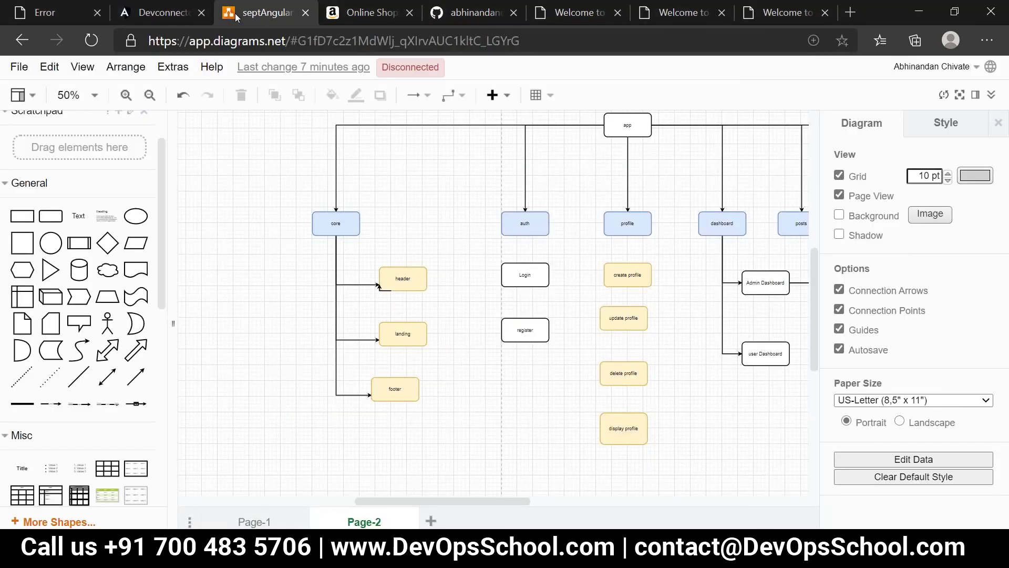
Select the register box, go back from Sign Up to the landing page, then switch to Excel
{"action": "left_click", "coordinate": [524, 330]}
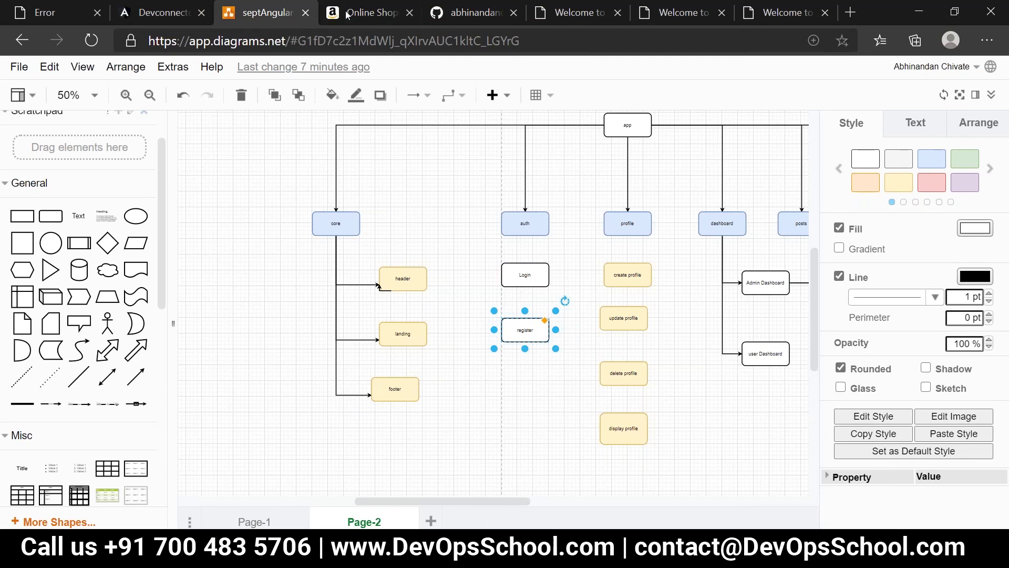
{"action": "left_click", "coordinate": [538, 19]}
{"action": "left_click", "coordinate": [22, 49]}
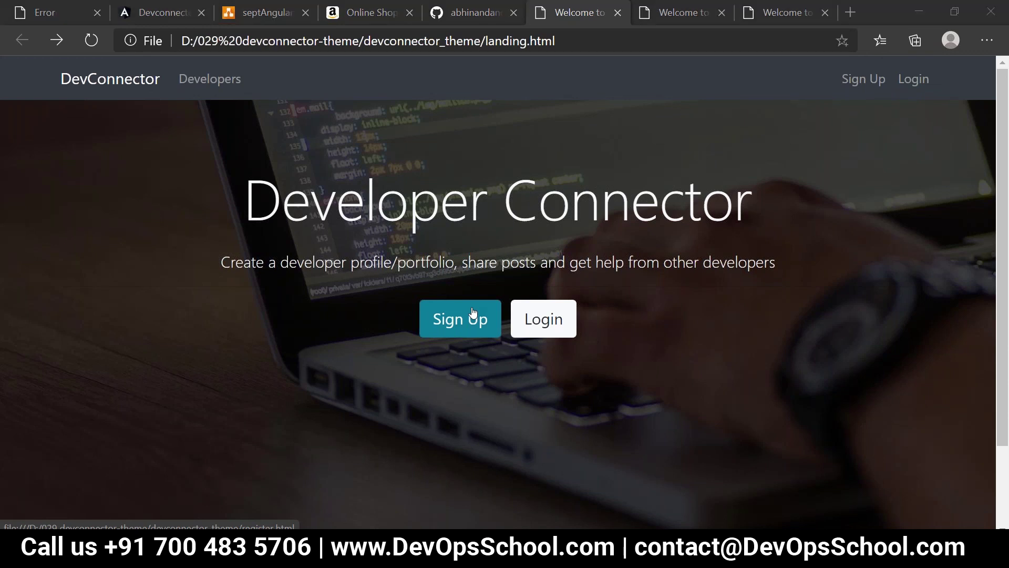
{"action": "key", "text": "alt+Tab"}
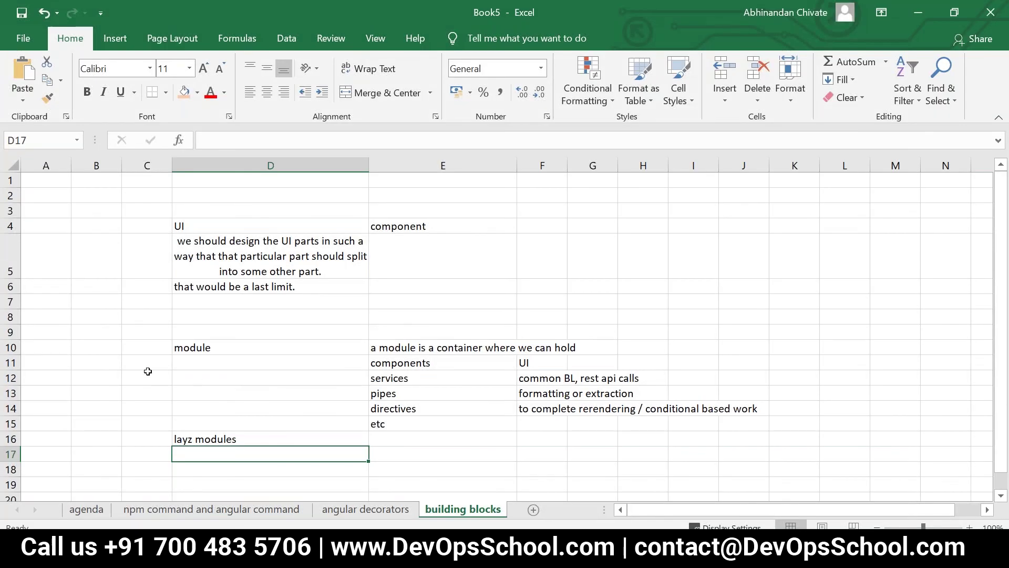
{"action": "left_click_drag", "start_coordinate": [135, 345], "coordinate": [678, 442]}
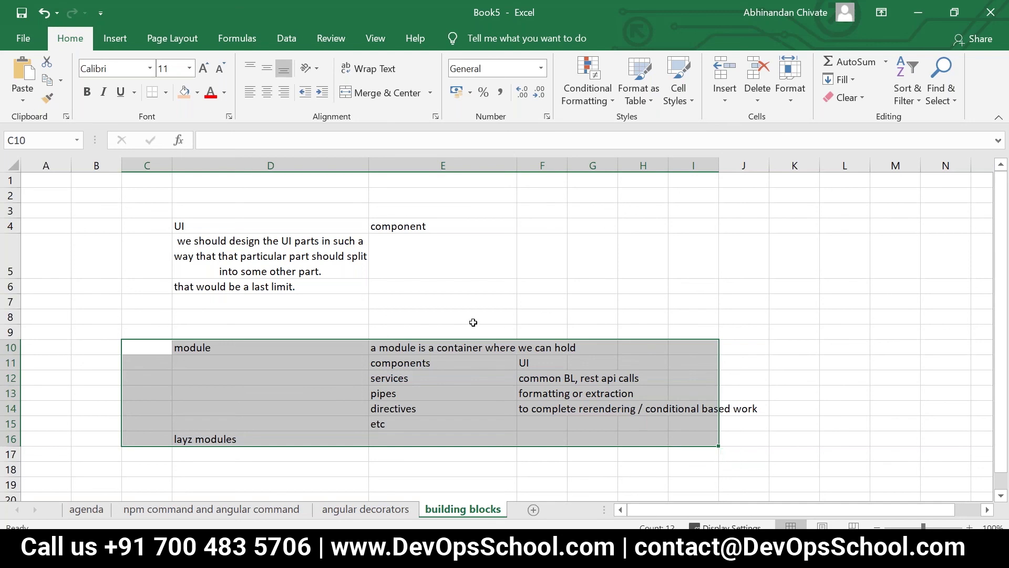
{"action": "left_click", "coordinate": [402, 231]}
{"action": "left_click", "coordinate": [260, 345]}
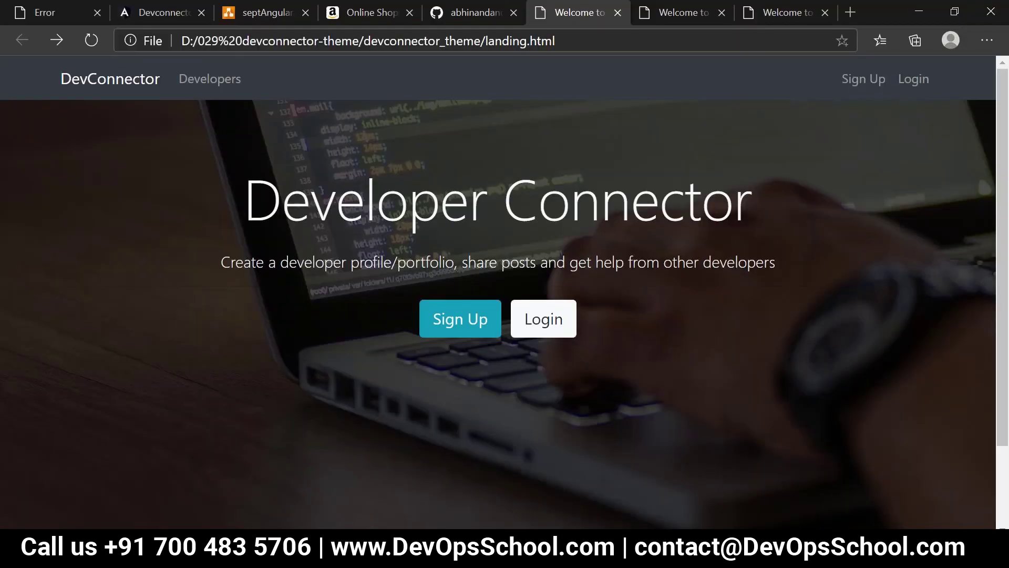
Look over the core branch's header, landing and footer components in the septAngular diagram, then return to Excel
{"action": "left_click", "coordinate": [231, 18]}
{"action": "left_click", "coordinate": [268, 343]}
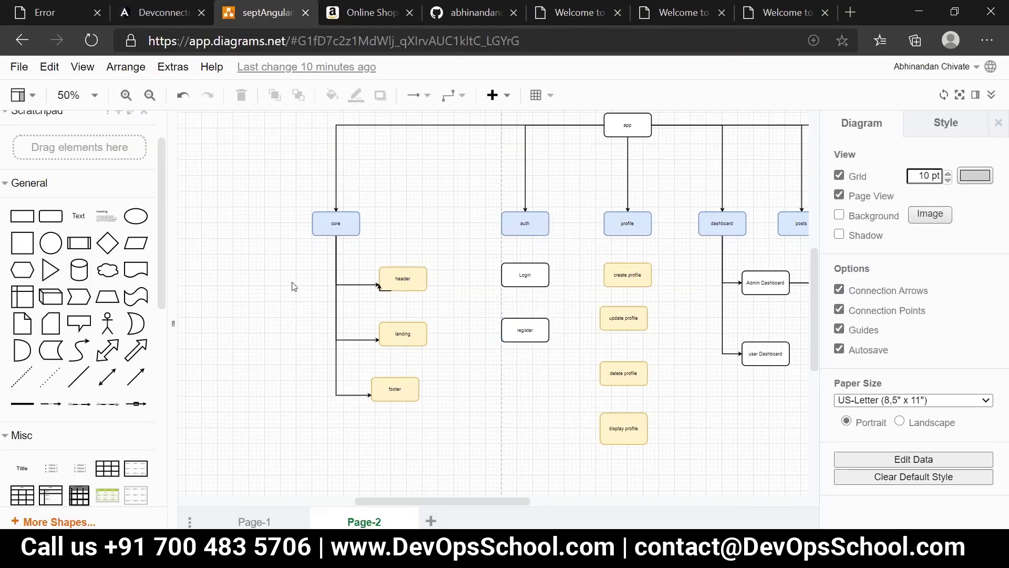
{"action": "scroll", "coordinate": [447, 261], "scroll_direction": "up", "scroll_amount": 2}
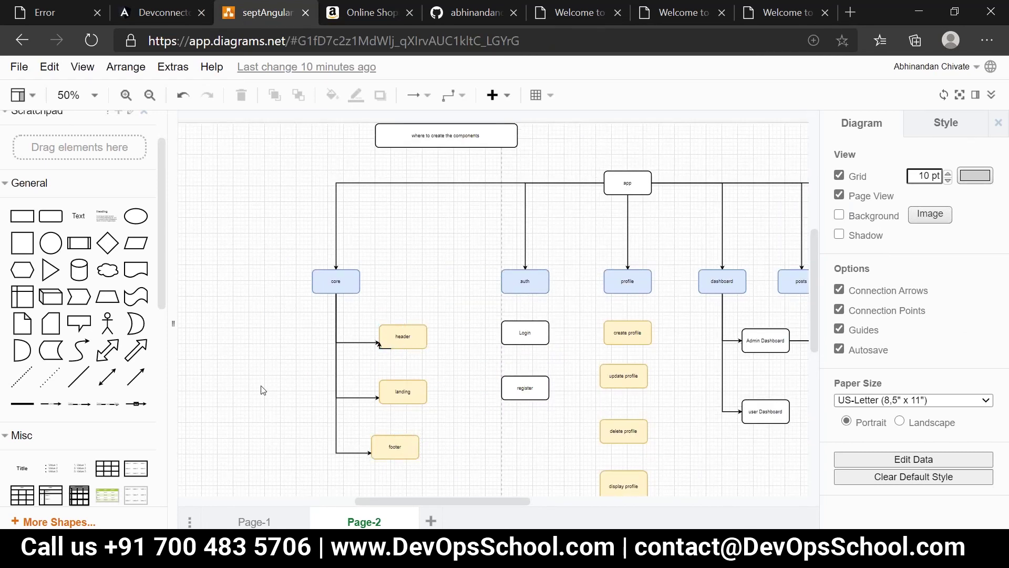
{"action": "left_click_drag", "start_coordinate": [258, 218], "coordinate": [457, 475]}
{"action": "left_click", "coordinate": [458, 475]}
{"action": "key", "text": "alt+Tab"}
Add the notes 'create the module' in D23 and 'component' in D24
{"action": "scroll", "coordinate": [309, 442], "scroll_direction": "down", "scroll_amount": 2}
{"action": "left_click", "coordinate": [285, 422]}
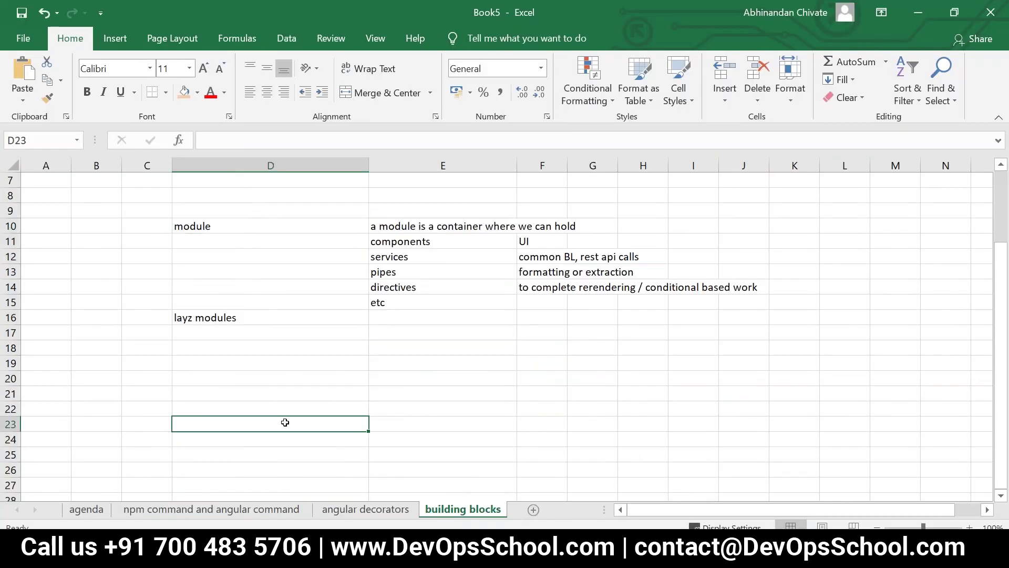
{"action": "type", "text": "create the "}
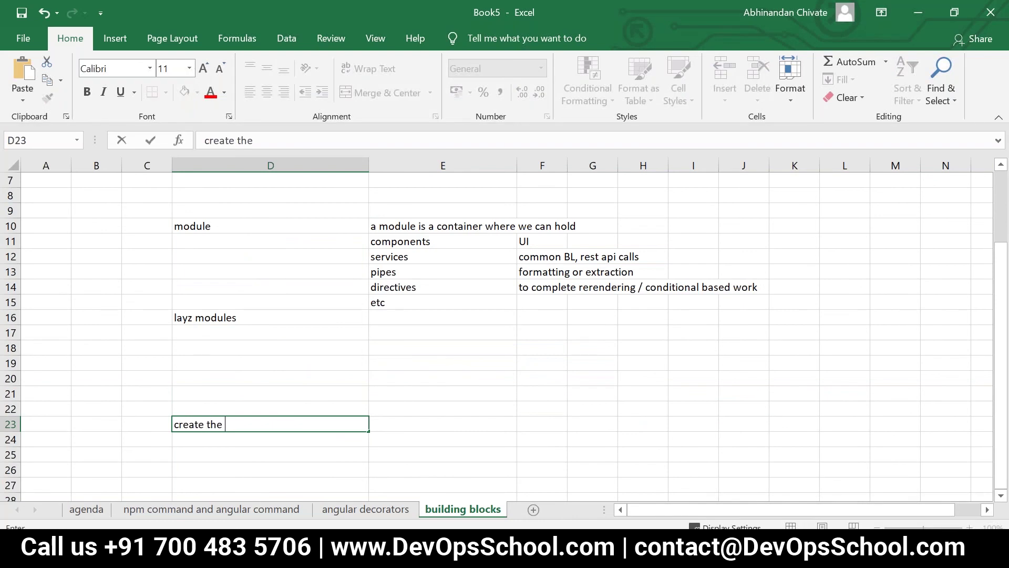
{"action": "type", "text": "module"}
{"action": "key", "text": "Return"}
{"action": "type", "text": "compon"}
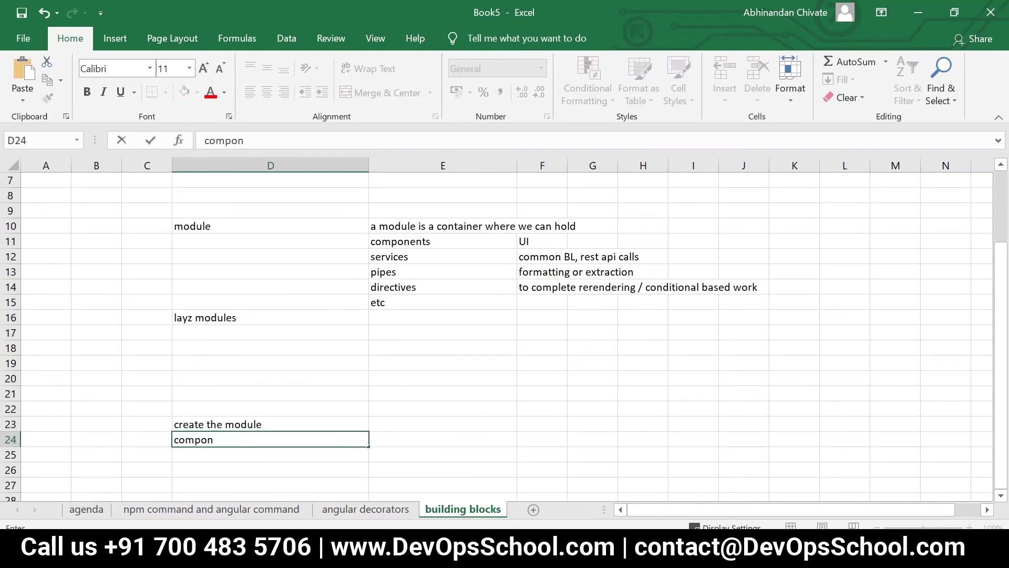
{"action": "type", "text": "ent"}
{"action": "key", "text": "Return"}
Copy the 'create the module' note from D23
{"action": "key", "text": "Up"}
{"action": "key", "text": "Up"}
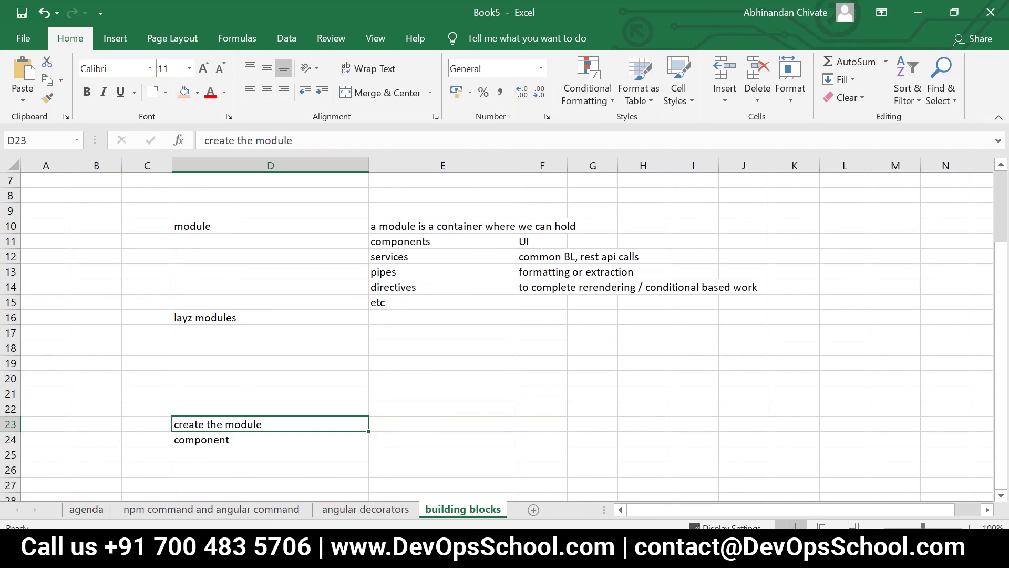
{"action": "left_click", "coordinate": [260, 437]}
{"action": "left_click", "coordinate": [300, 423]}
{"action": "key", "text": "ctrl+c"}
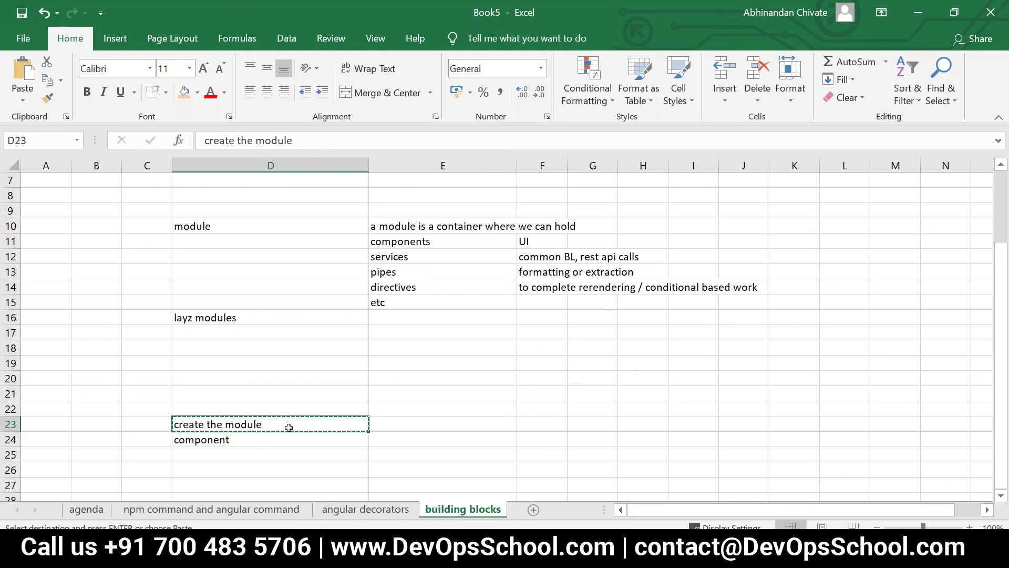
On the npm command sheet, paste the 'create the module' note and enter 'ng g m core --routing' below it
{"action": "left_click", "coordinate": [185, 508]}
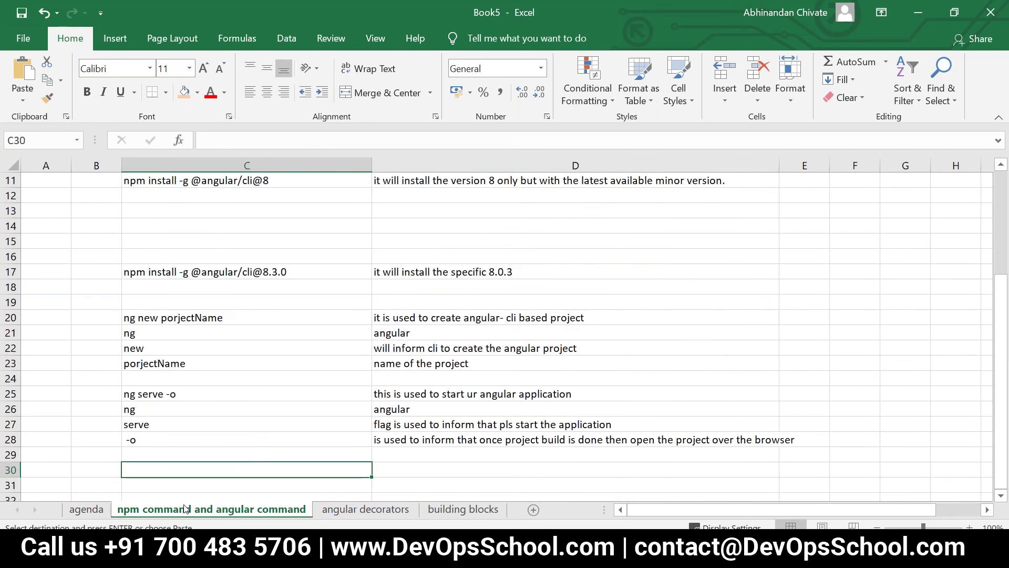
{"action": "scroll", "coordinate": [187, 478], "scroll_direction": "down", "scroll_amount": 3}
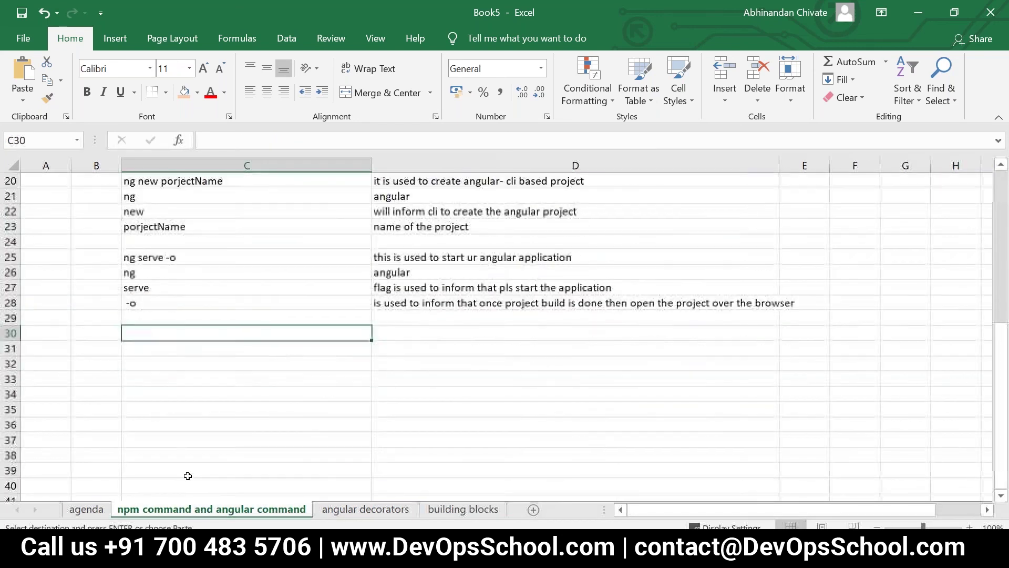
{"action": "key", "text": "ctrl+v"}
{"action": "key", "text": "Escape"}
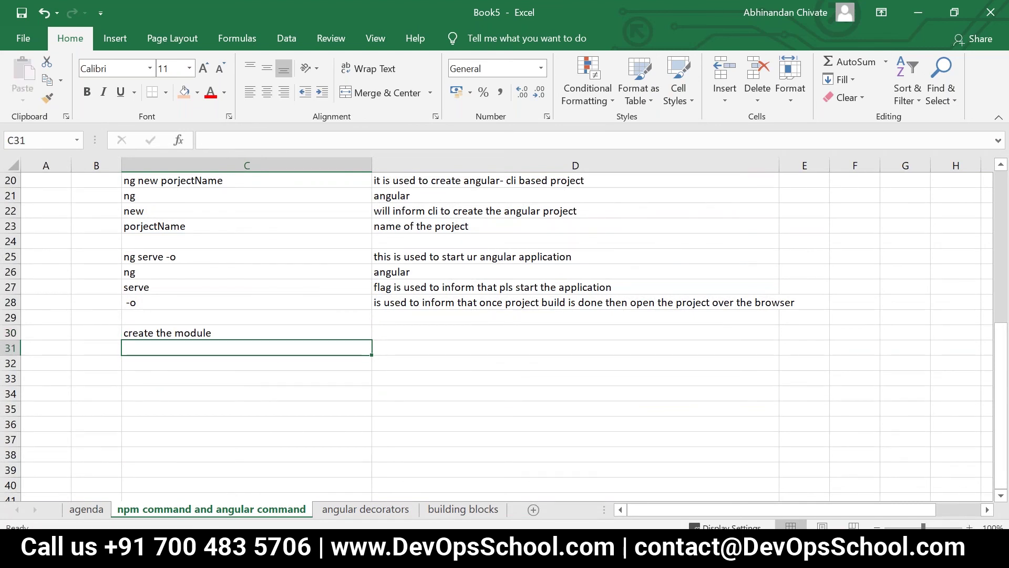
{"action": "type", "text": "ng g "}
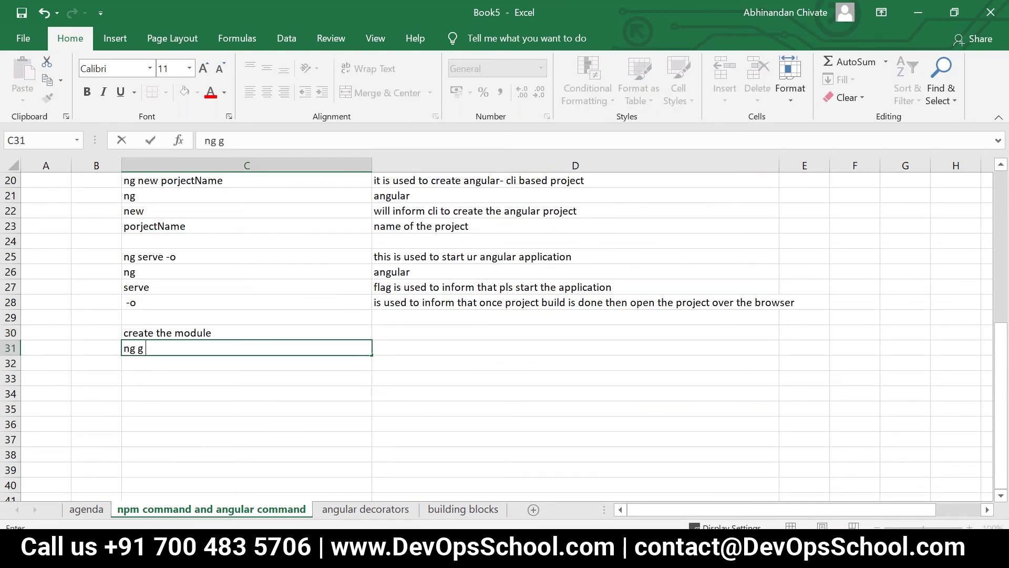
{"action": "type", "text": "m core --routing"}
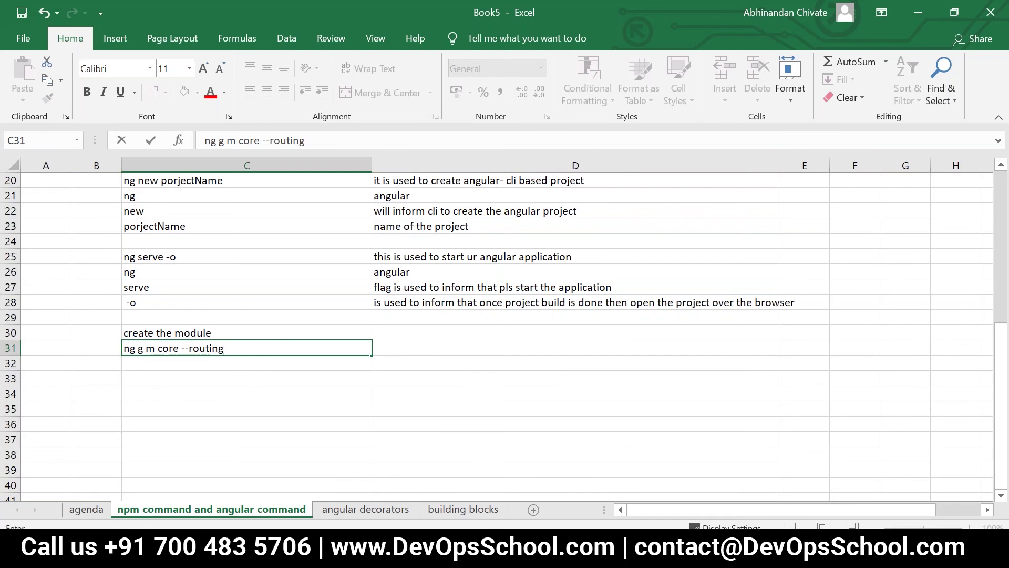
{"action": "key", "text": "Return"}
Describe the command beside it as 'this command is used to create the module with routing'
{"action": "left_click", "coordinate": [246, 348]}
{"action": "left_click", "coordinate": [576, 348]}
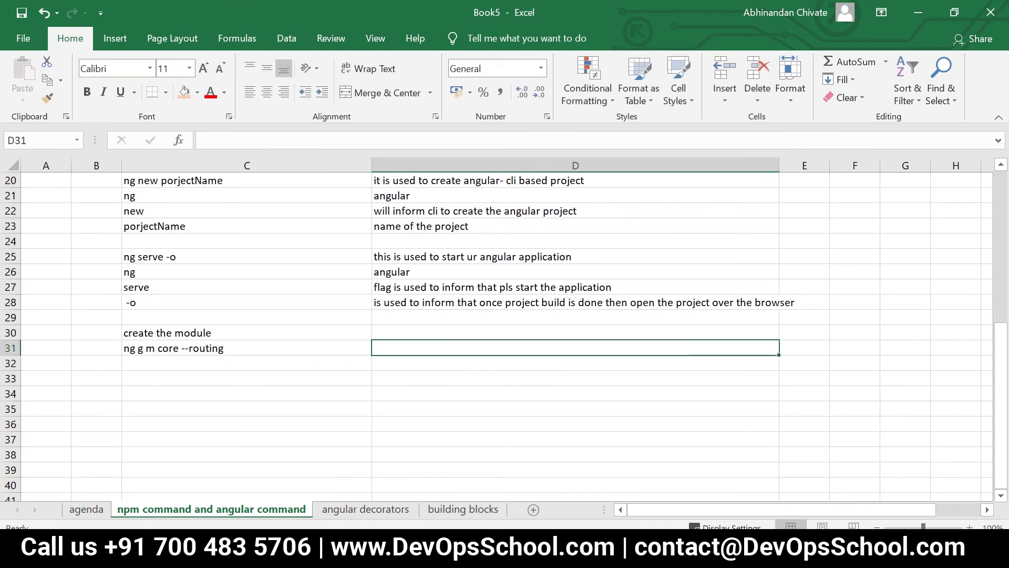
{"action": "type", "text": "t"}
{"action": "key", "text": "BackSpace"}
{"action": "type", "text": "c"}
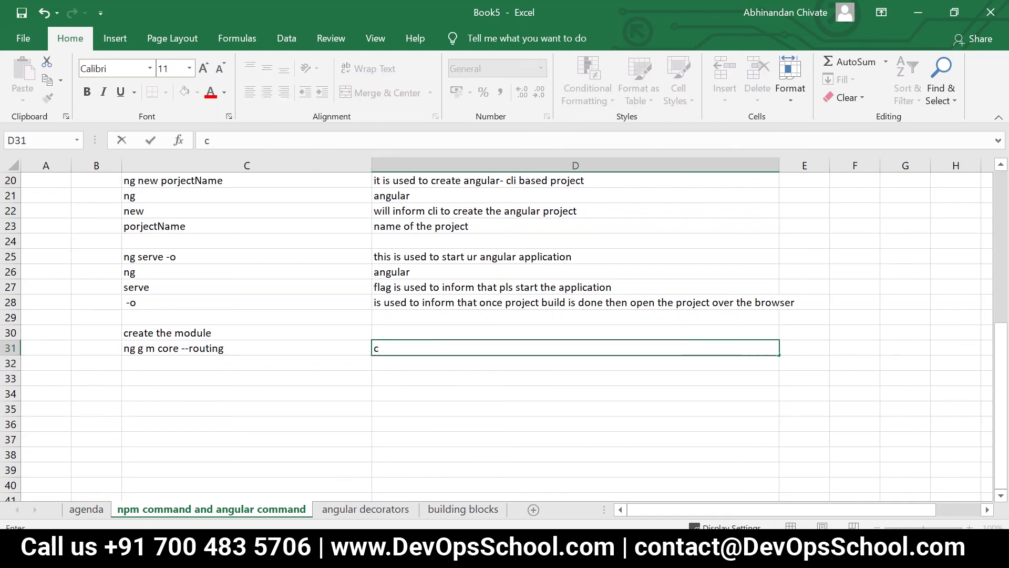
{"action": "key", "text": "BackSpace"}
{"action": "type", "text": "this i"}
{"action": "key", "text": "BackSpace"}
{"action": "key", "text": "BackSpace"}
{"action": "type", "text": "commnd"}
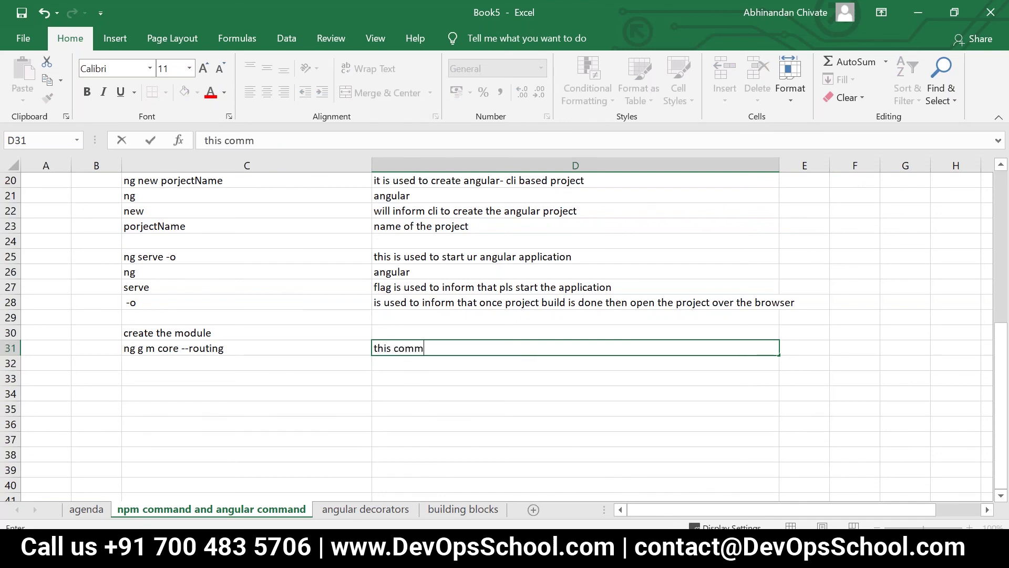
{"action": "key", "text": "BackSpace"}
{"action": "key", "text": "BackSpace"}
{"action": "type", "text": "and is u"}
{"action": "key", "text": "BackSpace"}
{"action": "type", "text": "is used to creat"}
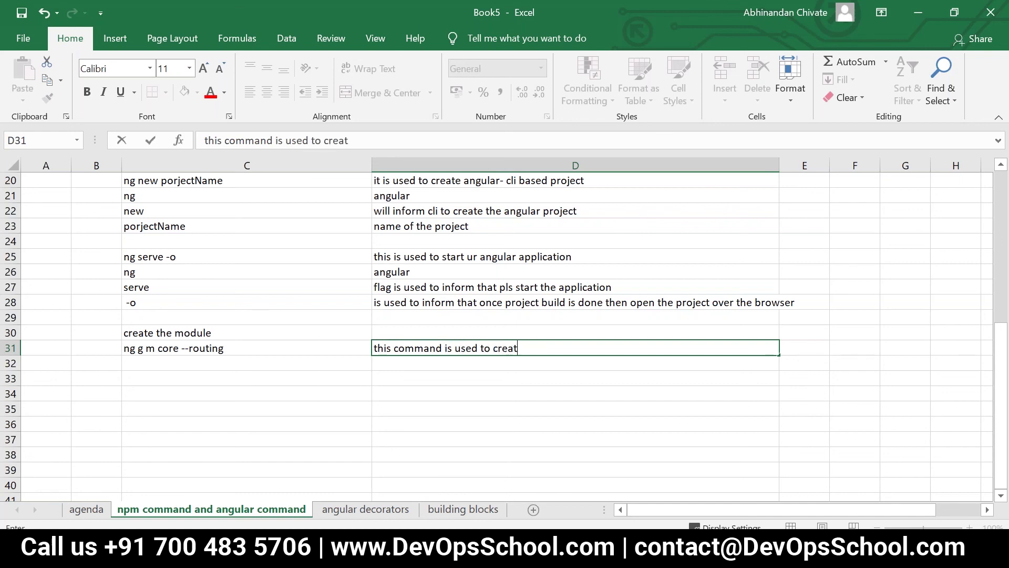
{"action": "type", "text": "e the module with routing("}
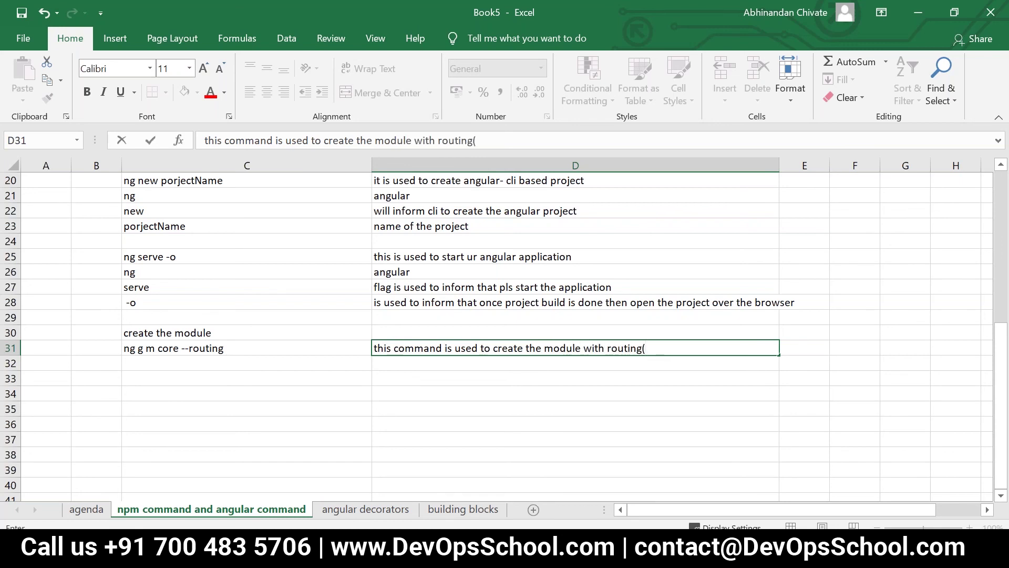
{"action": "type", "text": "for lay"}
{"action": "key", "text": "BackSpace"}
{"action": "key", "text": "BackSpace"}
{"action": "key", "text": "BackSpace"}
{"action": "key", "text": "BackSpace"}
{"action": "key", "text": "BackSpace"}
{"action": "key", "text": "BackSpace"}
{"action": "key", "text": "BackSpace"}
{"action": "key", "text": "BackSpace"}
{"action": "key", "text": "Return"}
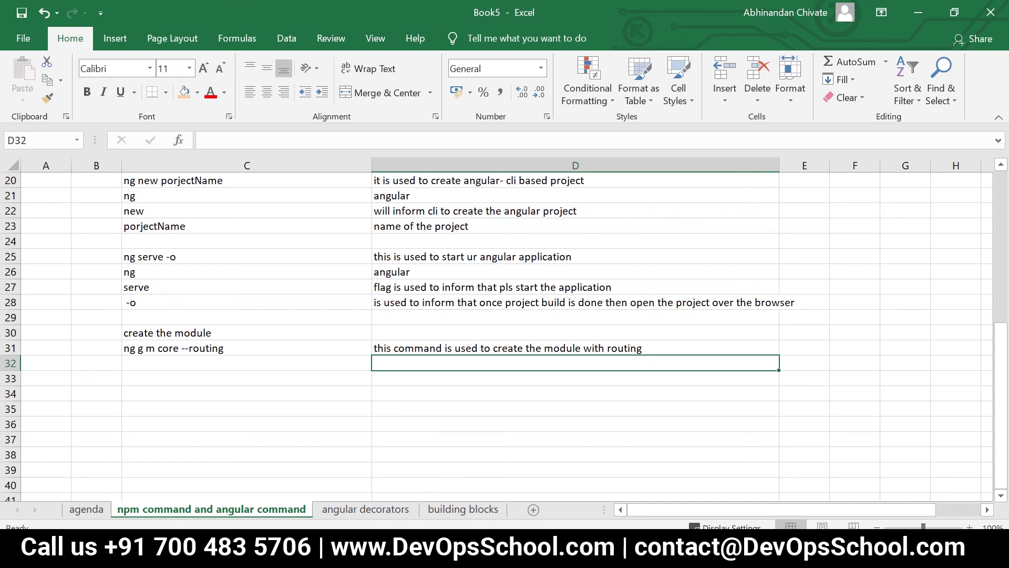
List the command parts ng, g, m and core in C32 to C35
{"action": "left_click", "coordinate": [247, 363]}
{"action": "type", "text": "ng g"}
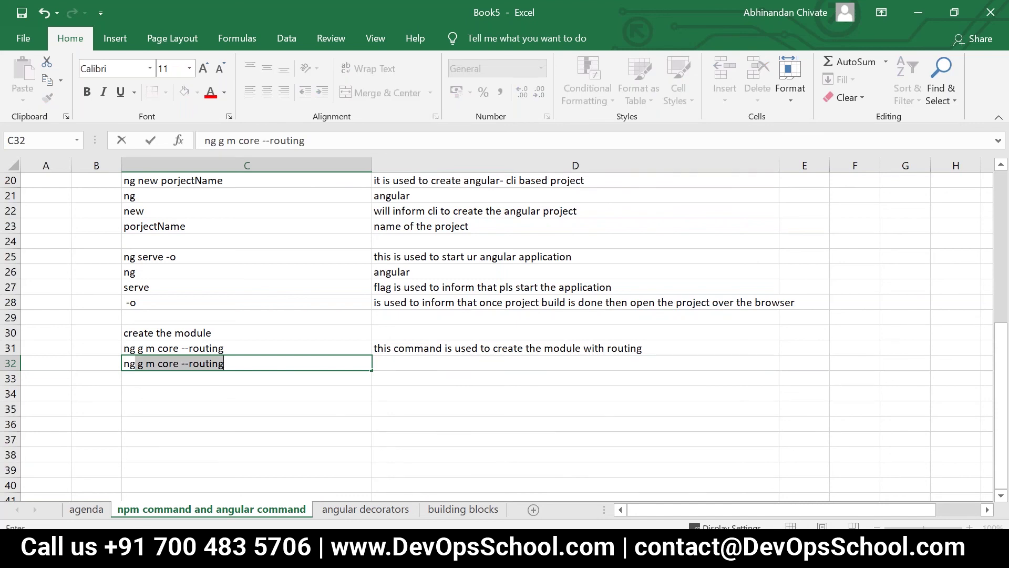
{"action": "key", "text": "Delete"}
{"action": "key", "text": "Return"}
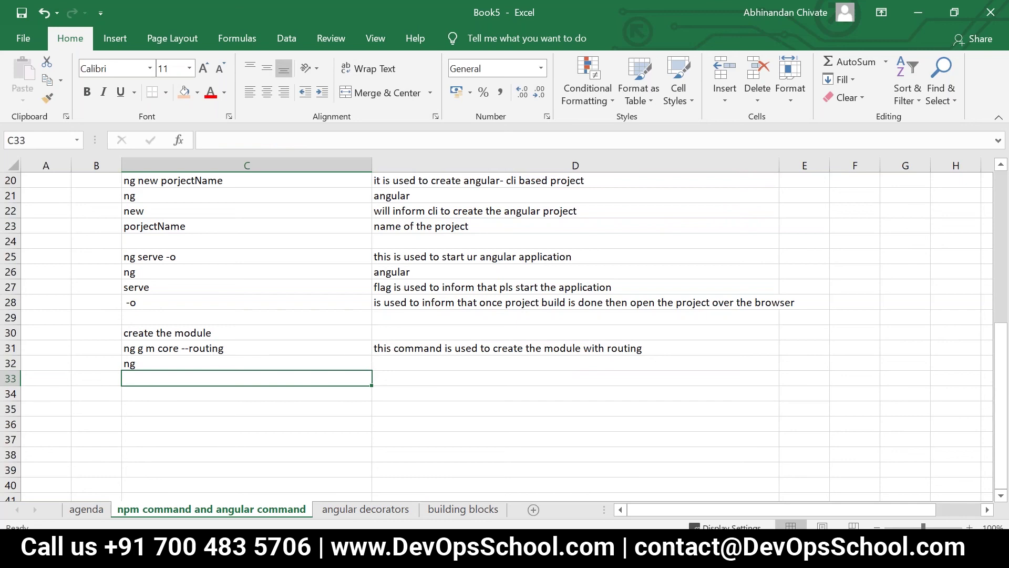
{"action": "type", "text": "g"}
{"action": "key", "text": "Return"}
{"action": "type", "text": "m"}
{"action": "key", "text": "Return"}
{"action": "type", "text": "core"}
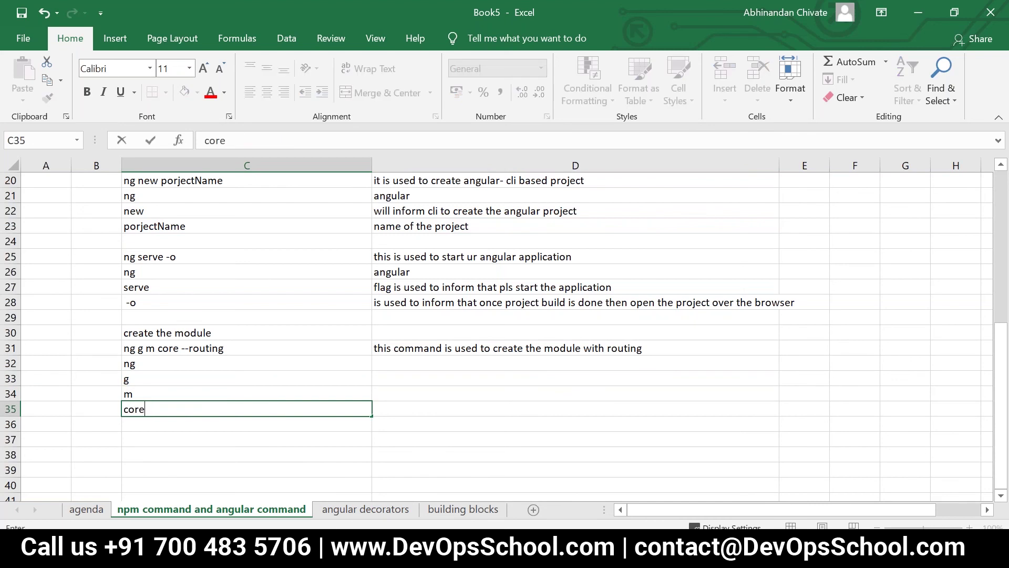
{"action": "key", "text": "Return"}
Enter --routing in C36 as plain text, fixing the #NAME? error
{"action": "type", "text": "--"}
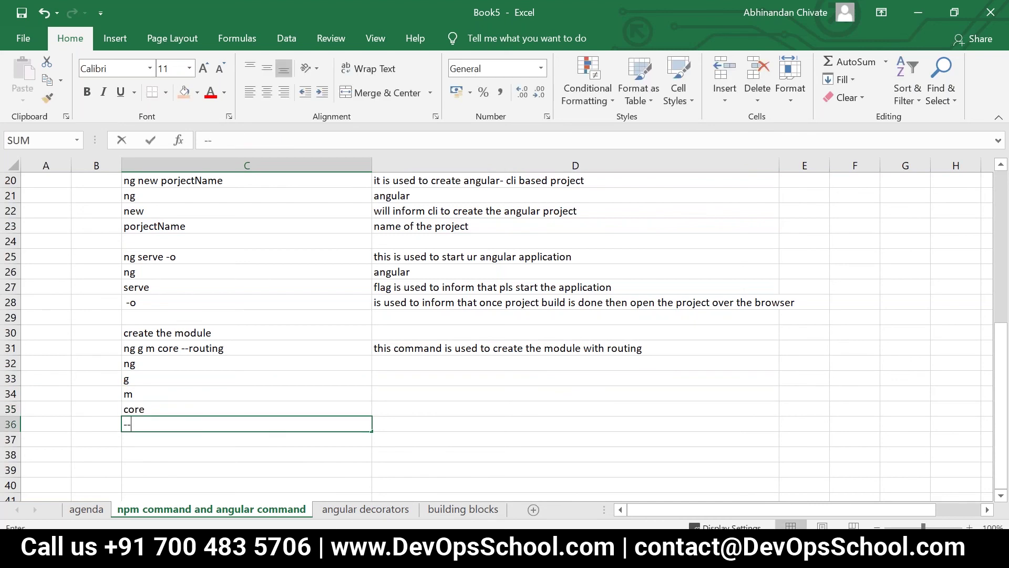
{"action": "type", "text": "routing"}
{"action": "key", "text": "Return"}
{"action": "left_click", "coordinate": [247, 424]}
{"action": "key", "text": "Delete"}
{"action": "type", "text": "--routing"}
{"action": "key", "text": "Return"}
{"action": "key", "text": "Up"}
{"action": "key", "text": "Up"}
{"action": "key", "text": "Up"}
{"action": "key", "text": "Up"}
{"action": "key", "text": "Up"}
{"action": "key", "text": "Right"}
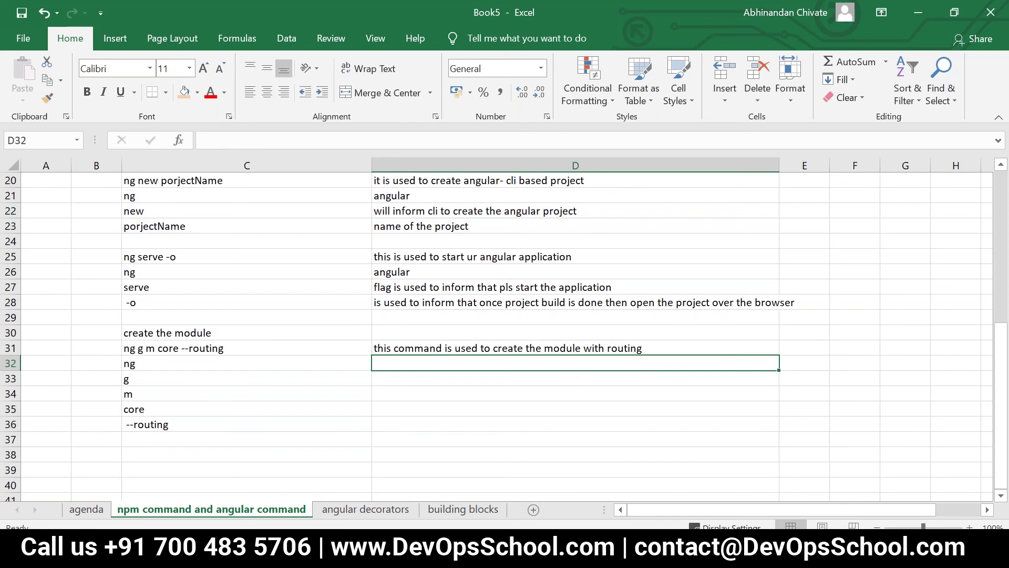
Explain ng, g, m and core as angular, generate, module and module name
{"action": "type", "text": "angular"}
{"action": "key", "text": "Return"}
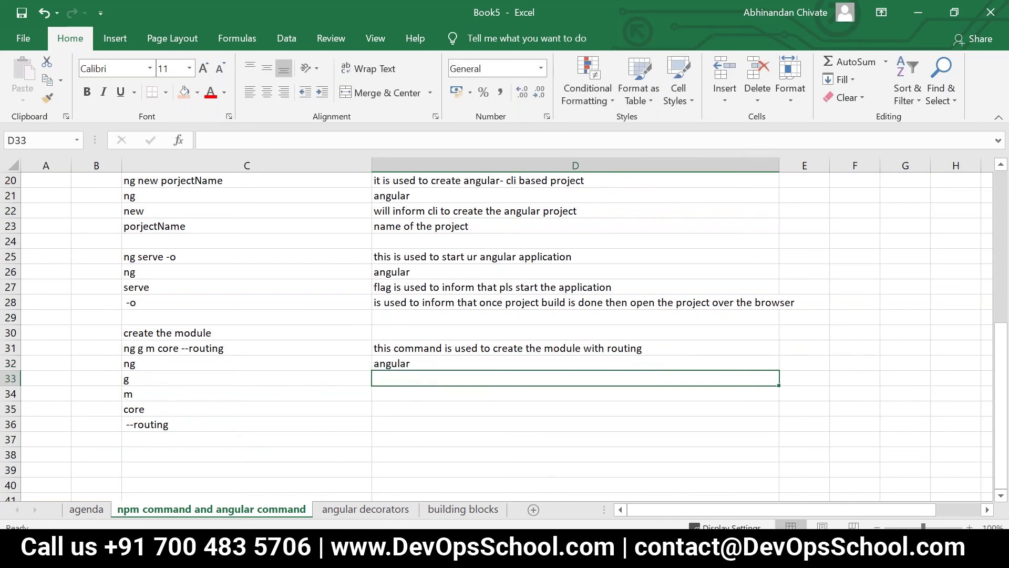
{"action": "type", "text": "genear"}
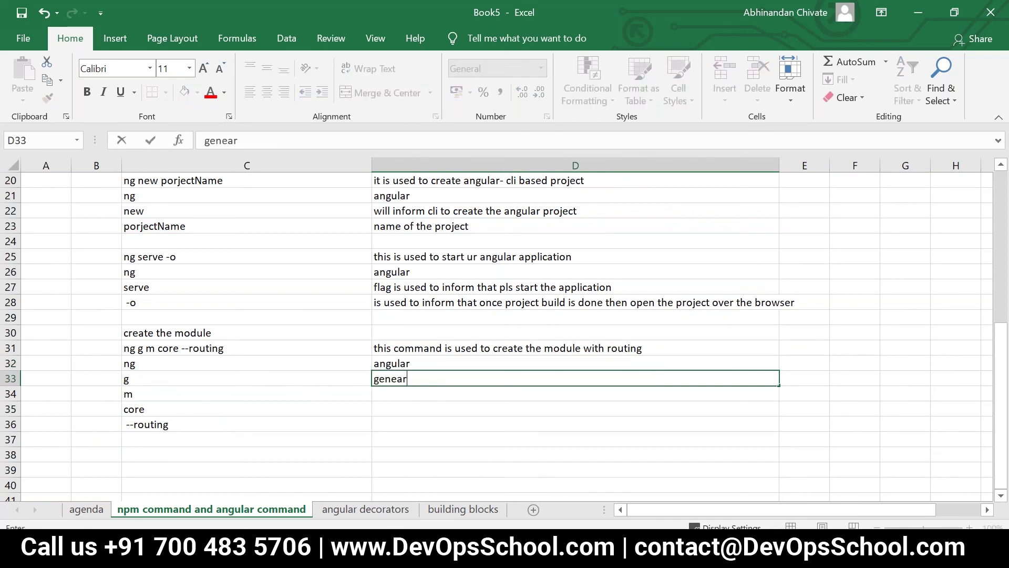
{"action": "key", "text": "BackSpace"}
{"action": "key", "text": "BackSpace"}
{"action": "type", "text": "ar"}
{"action": "key", "text": "BackSpace"}
{"action": "key", "text": "BackSpace"}
{"action": "type", "text": "rate"}
{"action": "key", "text": "Return"}
{"action": "type", "text": "module"}
{"action": "key", "text": "Return"}
{"action": "type", "text": "mo"}
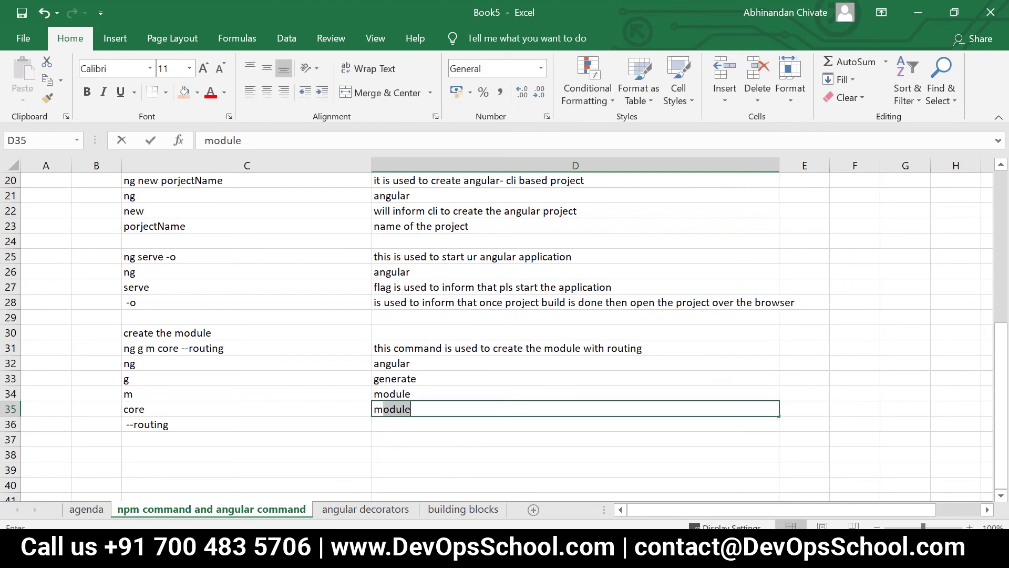
{"action": "type", "text": "dule name"}
{"action": "key", "text": "Return"}
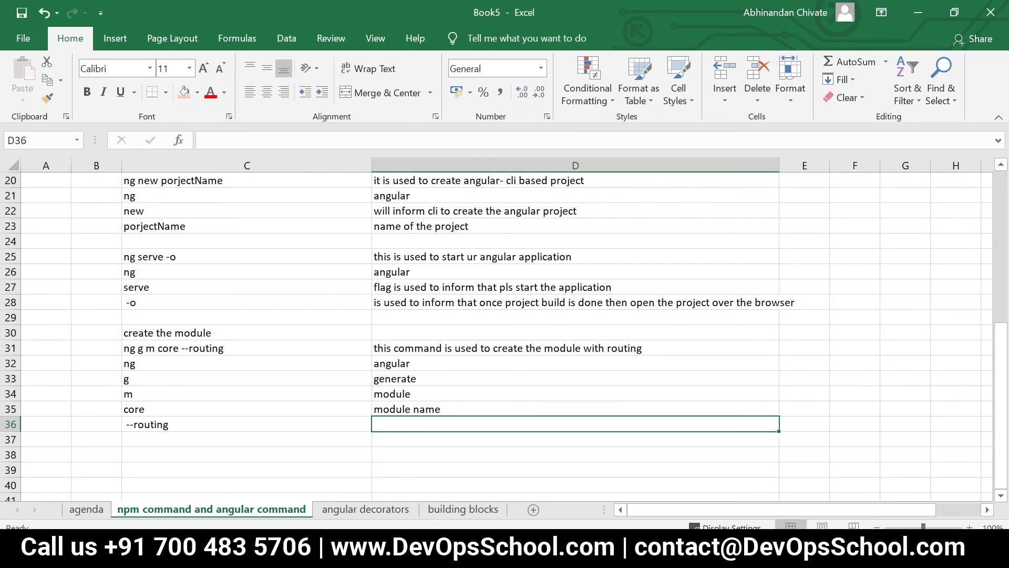
Explain --routing as 'is used to handle lazy loading'
{"action": "type", "text": "-- ro"}
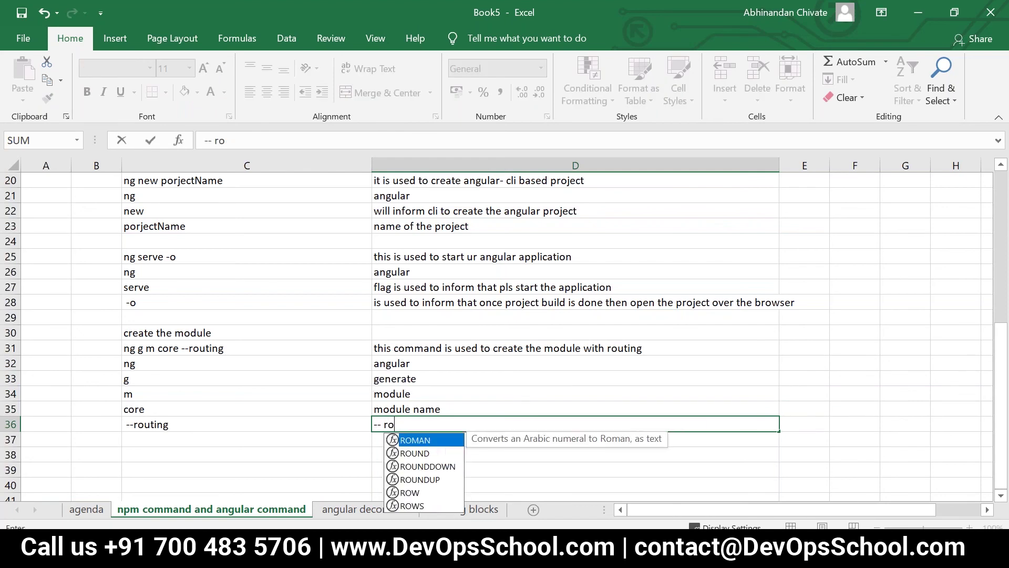
{"action": "key", "text": "BackSpace"}
{"action": "key", "text": "BackSpace"}
{"action": "key", "text": "BackSpace"}
{"action": "key", "text": "BackSpace"}
{"action": "key", "text": "BackSpace"}
{"action": "key", "text": "Escape"}
{"action": "type", "text": "is usd"}
{"action": "key", "text": "BackSpace"}
{"action": "key", "text": "BackSpace"}
{"action": "type", "text": "e"}
{"action": "key", "text": "BackSpace"}
{"action": "type", "text": "sed "}
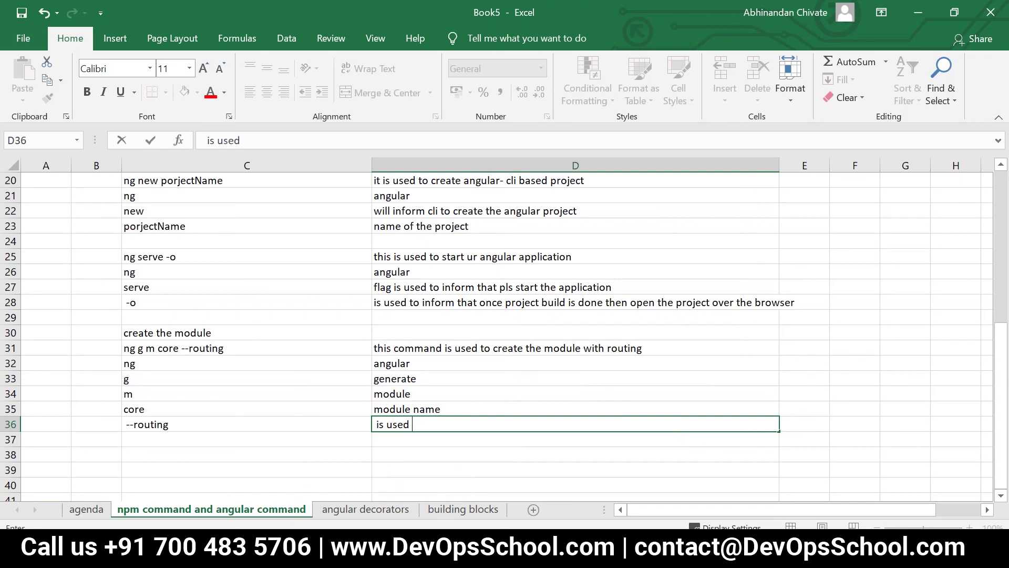
{"action": "type", "text": "to and"}
{"action": "key", "text": "BackSpace"}
{"action": "key", "text": "BackSpace"}
{"action": "key", "text": "BackSpace"}
{"action": "key", "text": "BackSpace"}
{"action": "type", "text": "handle lazy loading."}
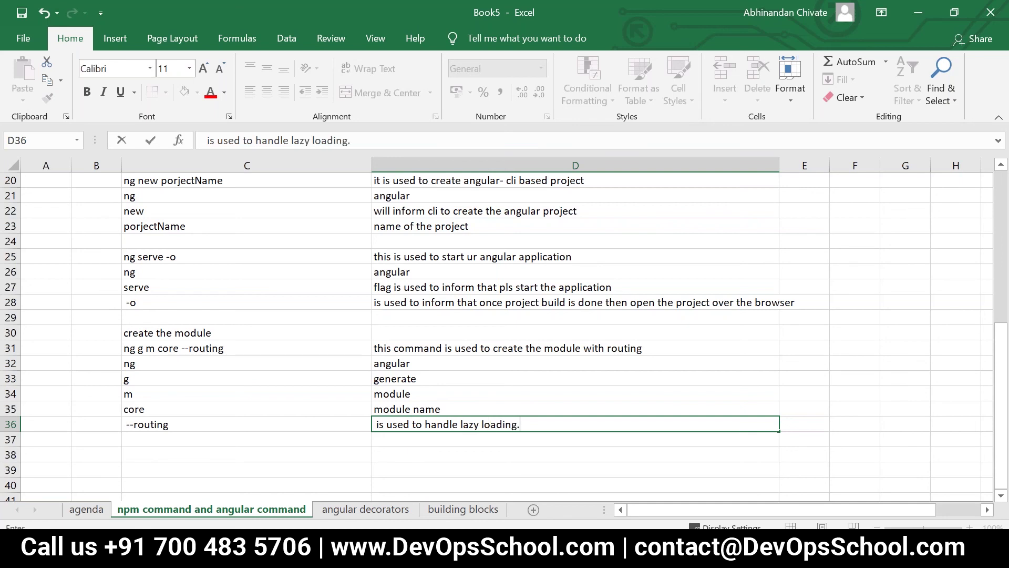
{"action": "key", "text": "Return"}
Review the command breakdown, pointing out each part alongside its explanation
{"action": "left_click", "coordinate": [575, 424]}
{"action": "left_click", "coordinate": [246, 424]}
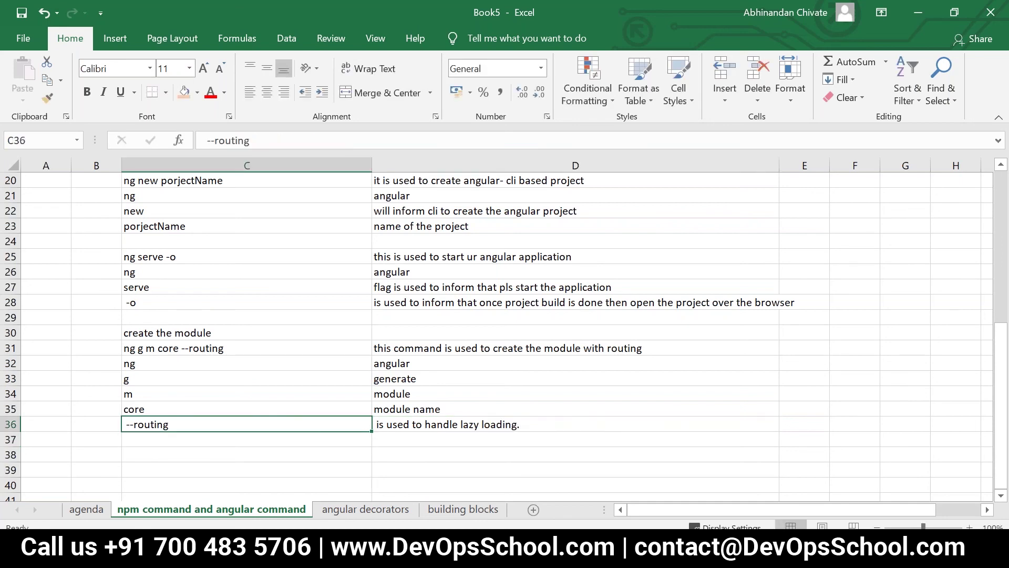
{"action": "left_click", "coordinate": [575, 424]}
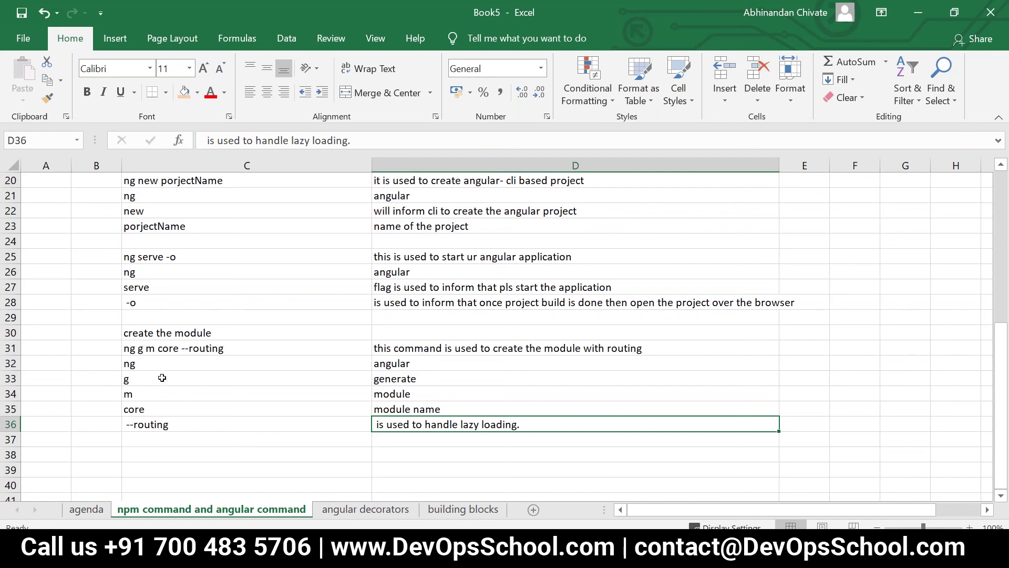
{"action": "left_click_drag", "start_coordinate": [142, 362], "coordinate": [446, 422]}
{"action": "left_click", "coordinate": [288, 376]}
{"action": "left_click", "coordinate": [392, 364]}
{"action": "left_click", "coordinate": [297, 379]}
{"action": "left_click", "coordinate": [415, 383]}
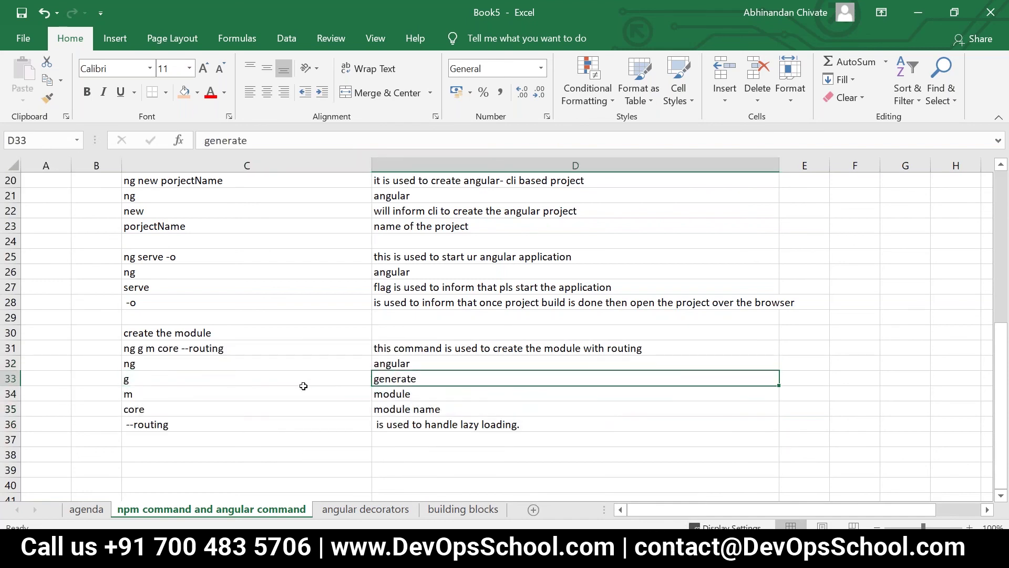
{"action": "left_click", "coordinate": [302, 392]}
{"action": "left_click", "coordinate": [428, 405]}
{"action": "left_click", "coordinate": [388, 393]}
{"action": "left_click", "coordinate": [282, 407]}
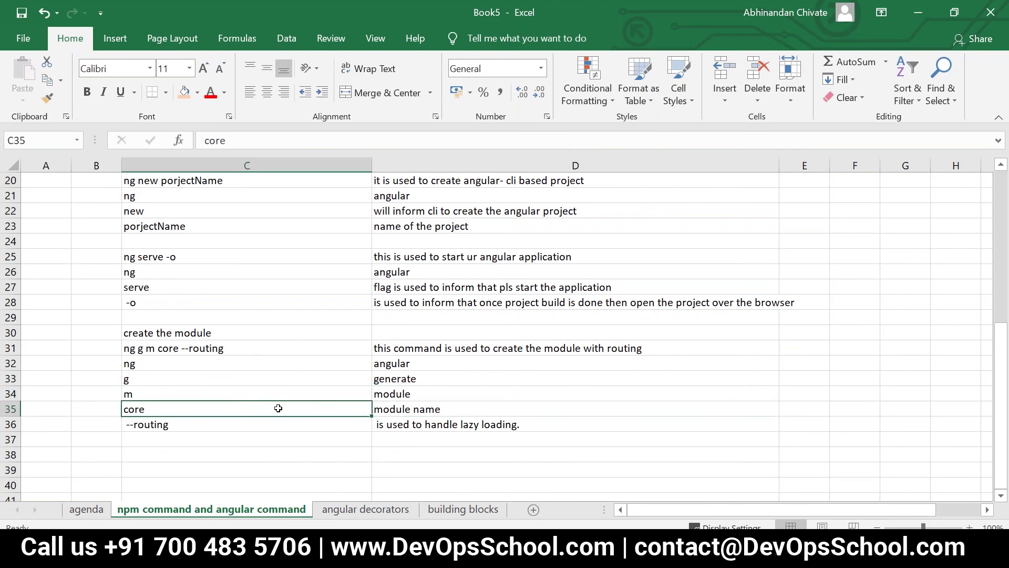